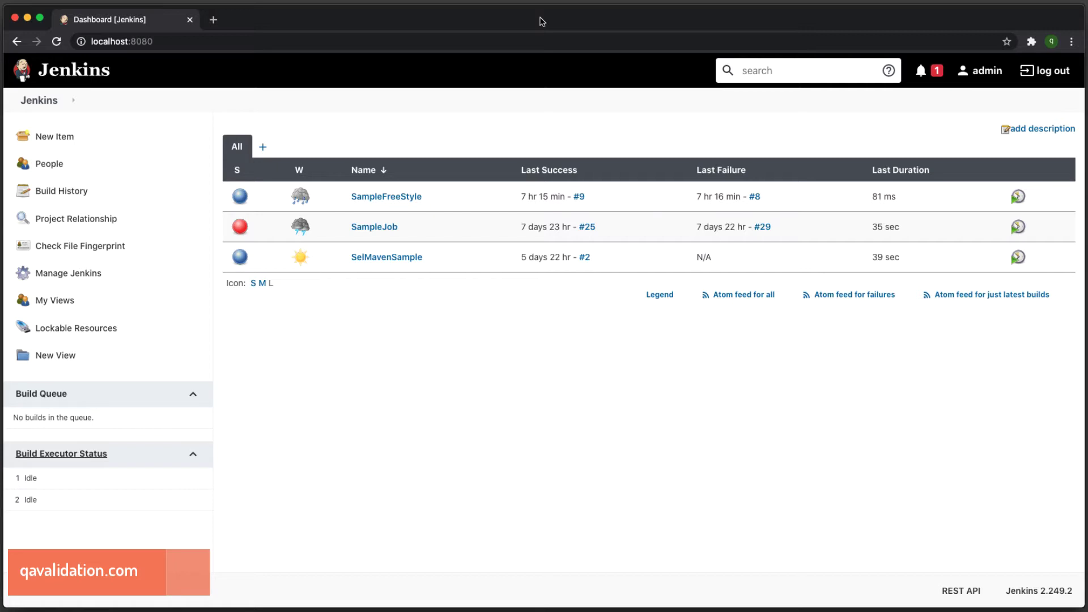
Step: Open the SelMavenSample job's configuration and go to its Build section
{"action": "left_click", "coordinate": [428, 258]}
{"action": "left_click", "coordinate": [440, 338]}
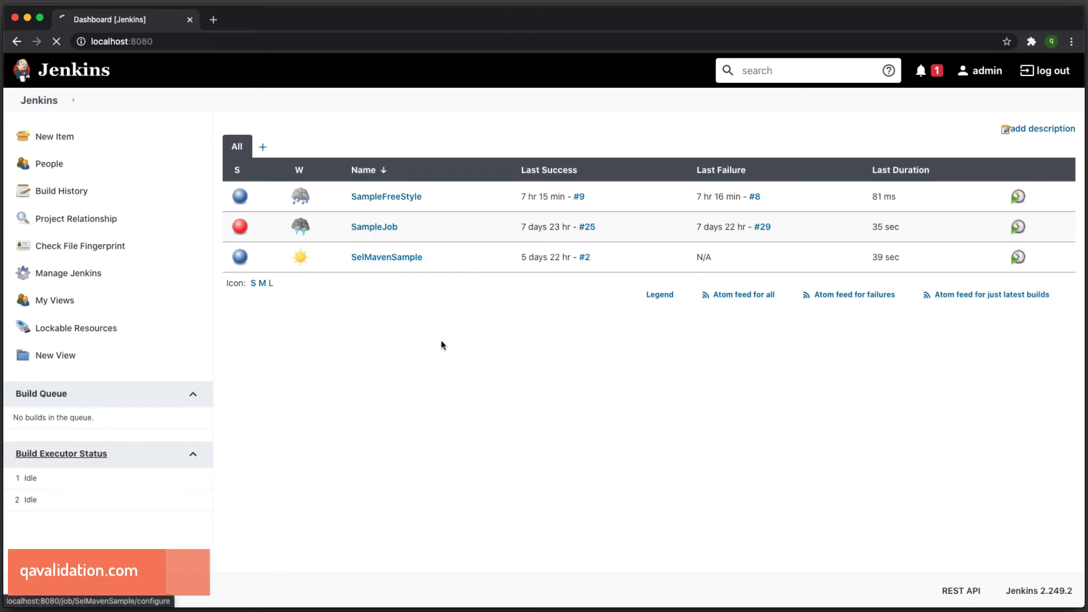
{"action": "scroll", "coordinate": [898, 474], "scroll_direction": "down", "scroll_amount": 10}
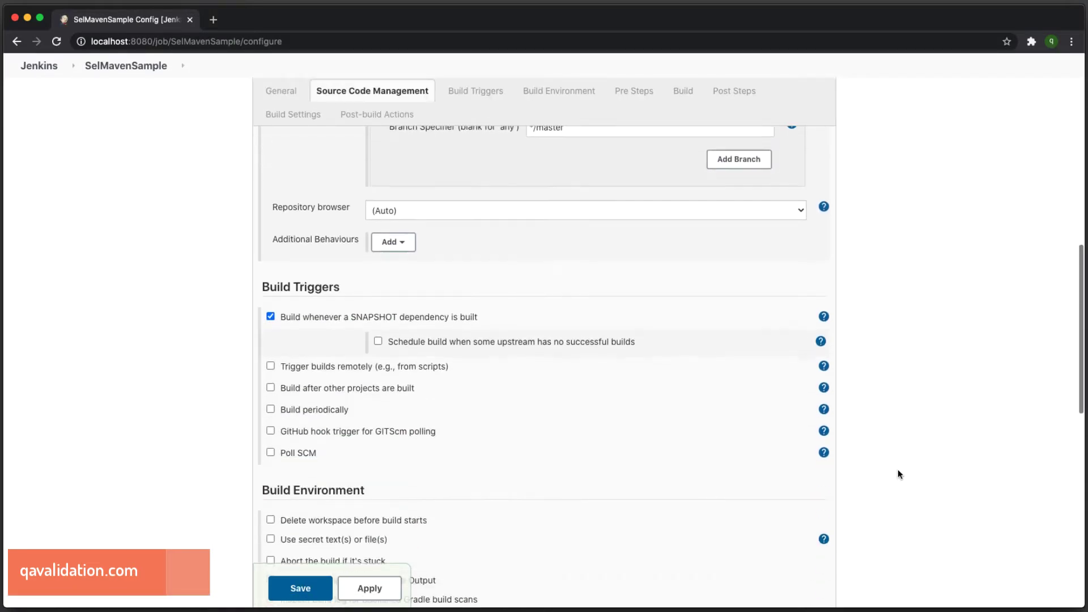
{"action": "scroll", "coordinate": [897, 474], "scroll_direction": "up", "scroll_amount": 5}
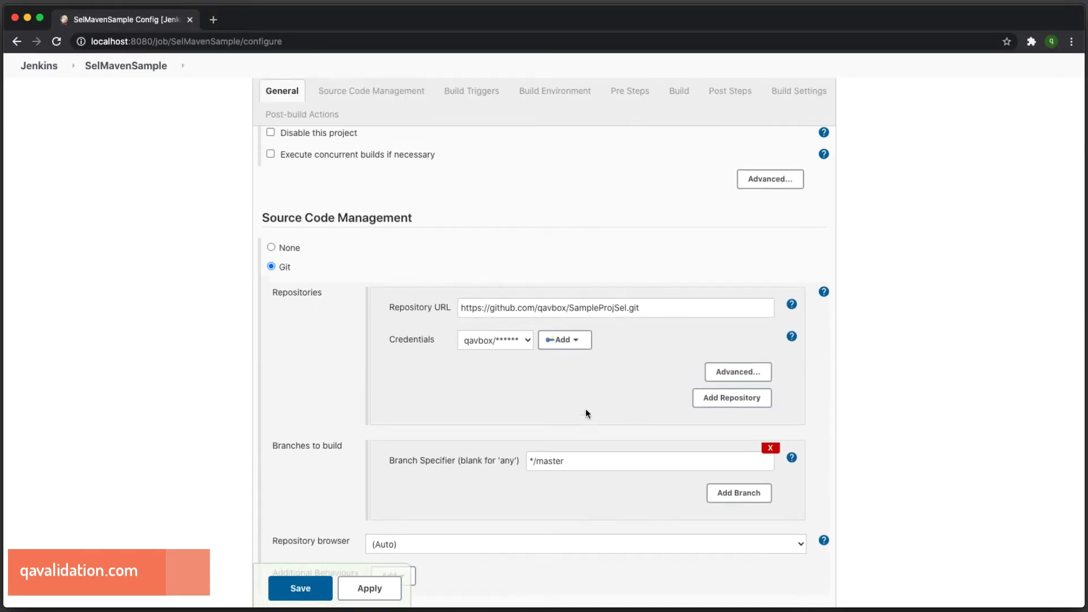
{"action": "scroll", "coordinate": [586, 405], "scroll_direction": "down", "scroll_amount": 10}
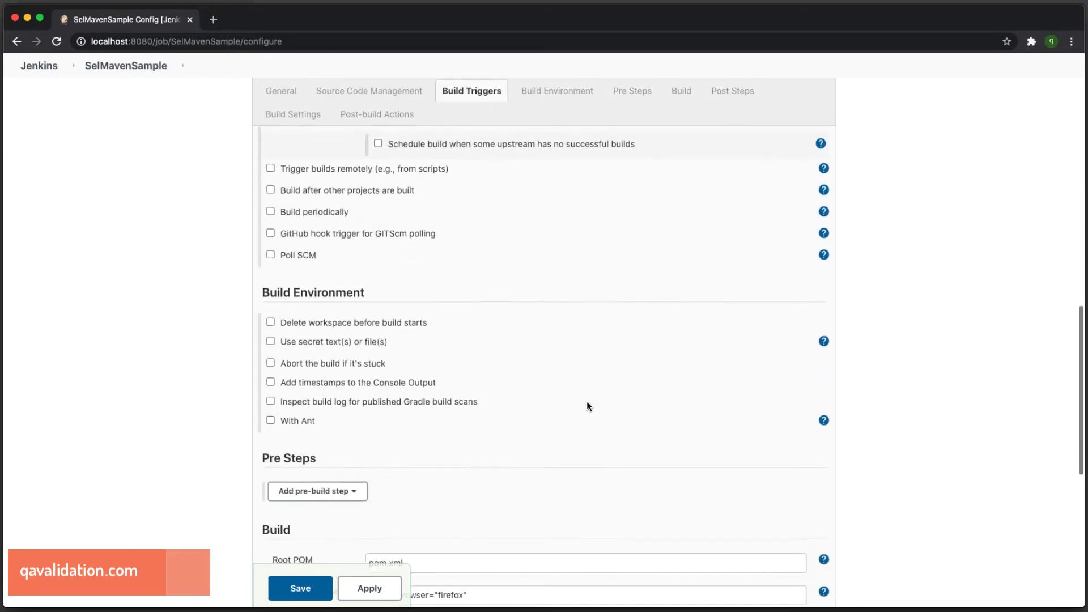
{"action": "scroll", "coordinate": [588, 403], "scroll_direction": "down", "scroll_amount": 2}
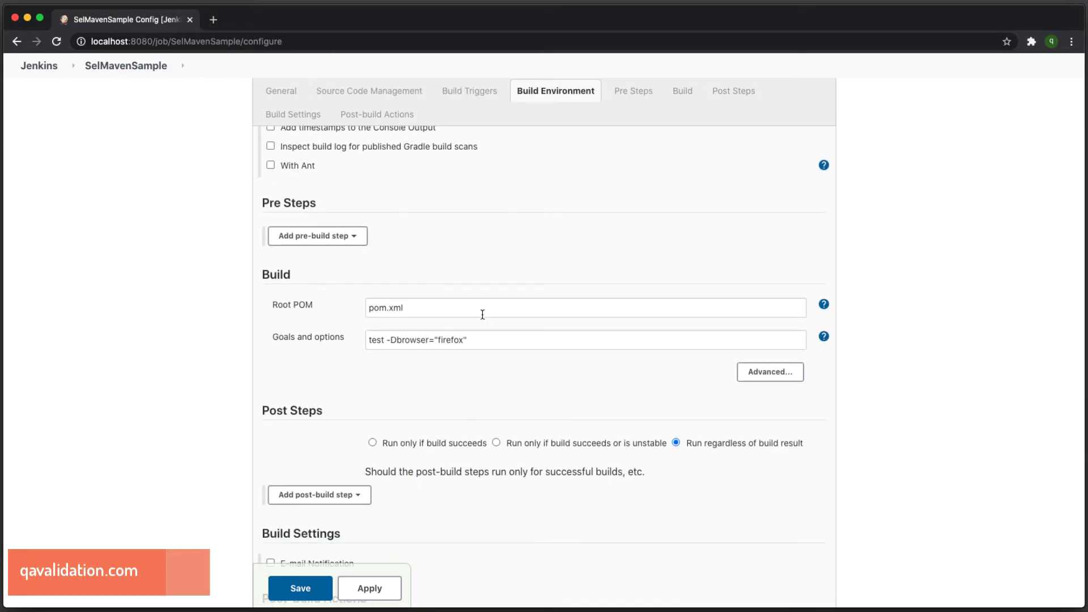
Step: Examine the Maven goals and the browser option in the Build section's Goals and options
{"action": "left_click_drag", "start_coordinate": [514, 340], "coordinate": [334, 338]}
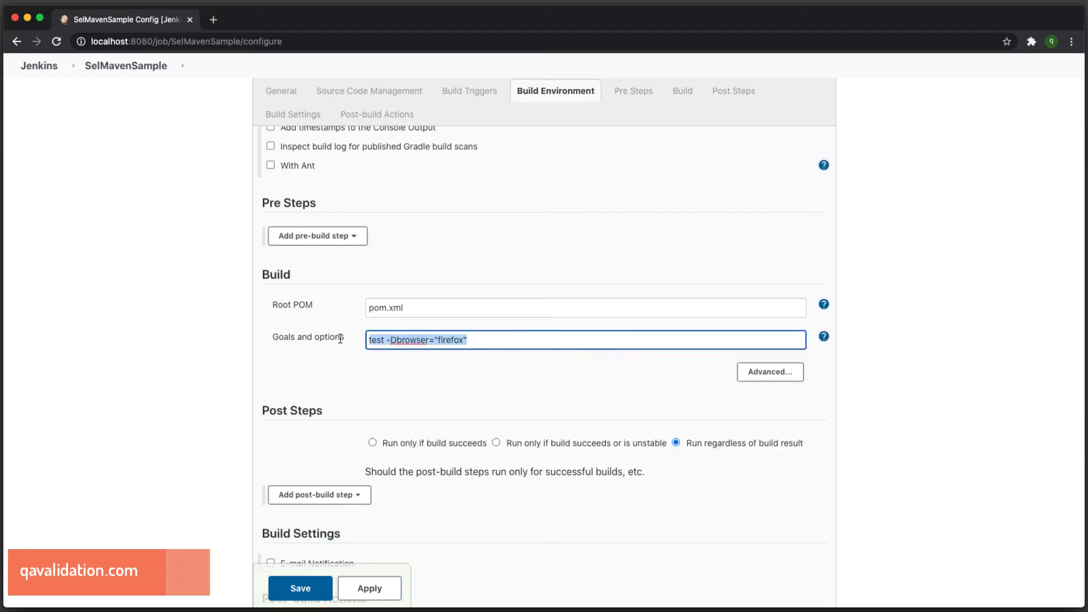
{"action": "double_click", "coordinate": [451, 339]}
{"action": "left_click", "coordinate": [502, 339]}
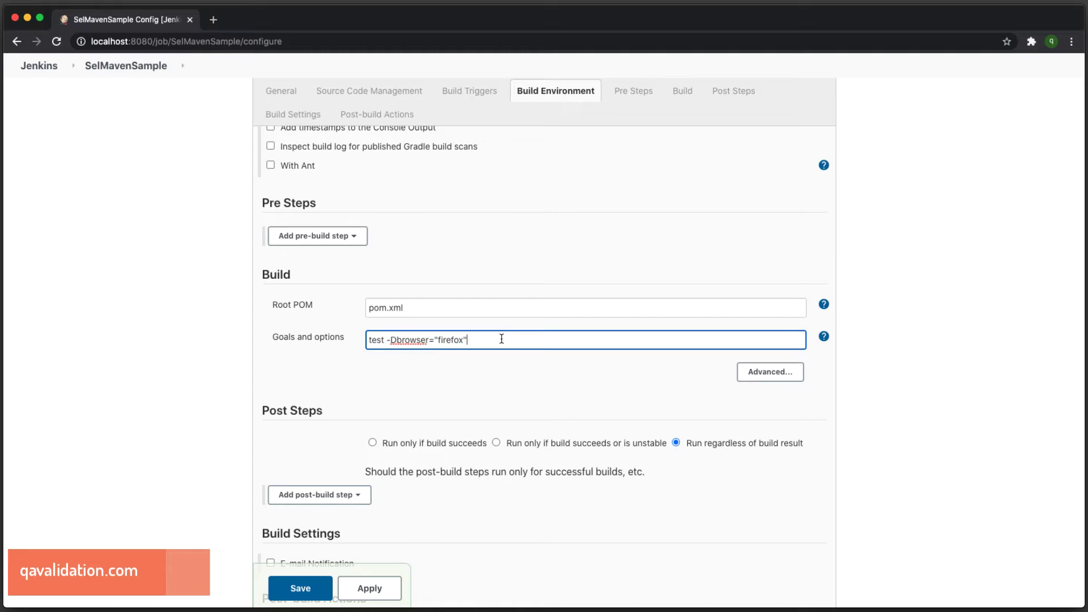
{"action": "double_click", "coordinate": [446, 340]}
{"action": "left_click", "coordinate": [490, 339]}
{"action": "scroll", "coordinate": [471, 314], "scroll_direction": "up", "scroll_amount": 5}
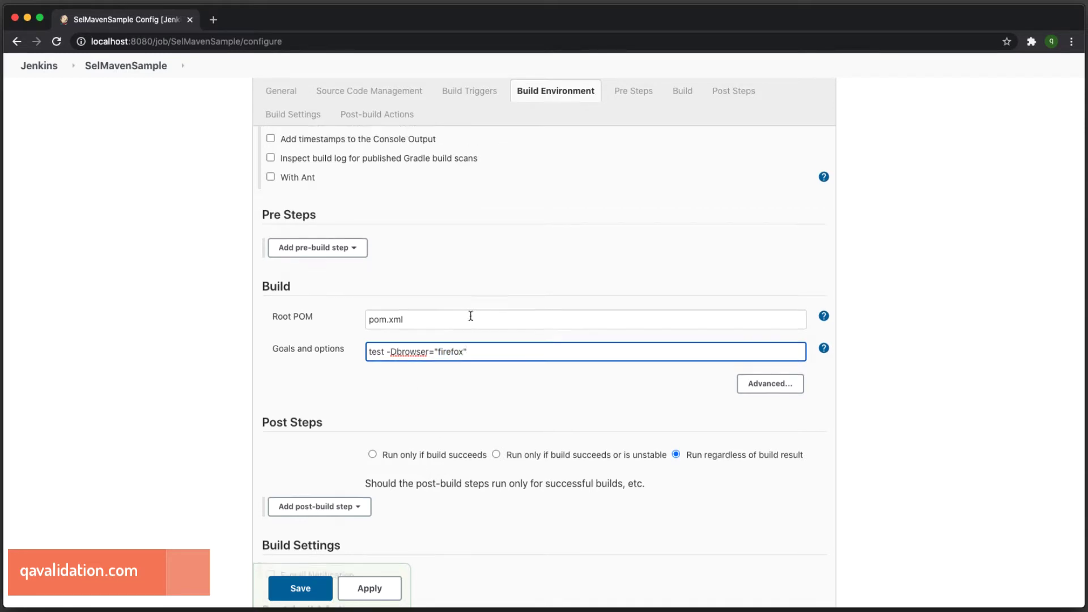
{"action": "scroll", "coordinate": [471, 314], "scroll_direction": "down", "scroll_amount": 4}
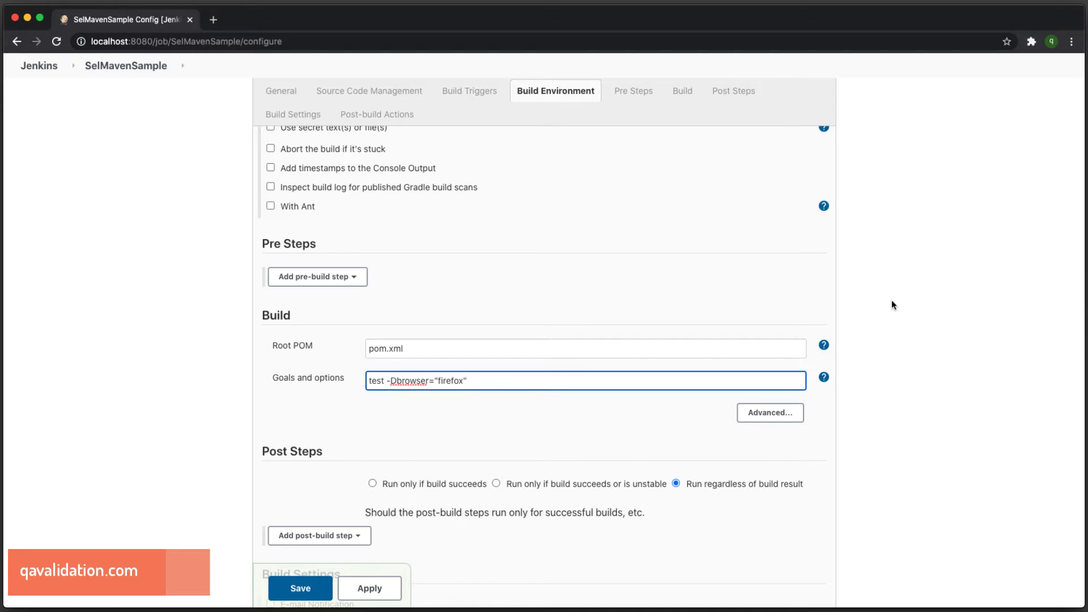
Step: Make the SelMavenSample project parameterised and add a Boolean parameter to it
{"action": "scroll", "coordinate": [892, 302], "scroll_direction": "up", "scroll_amount": 10}
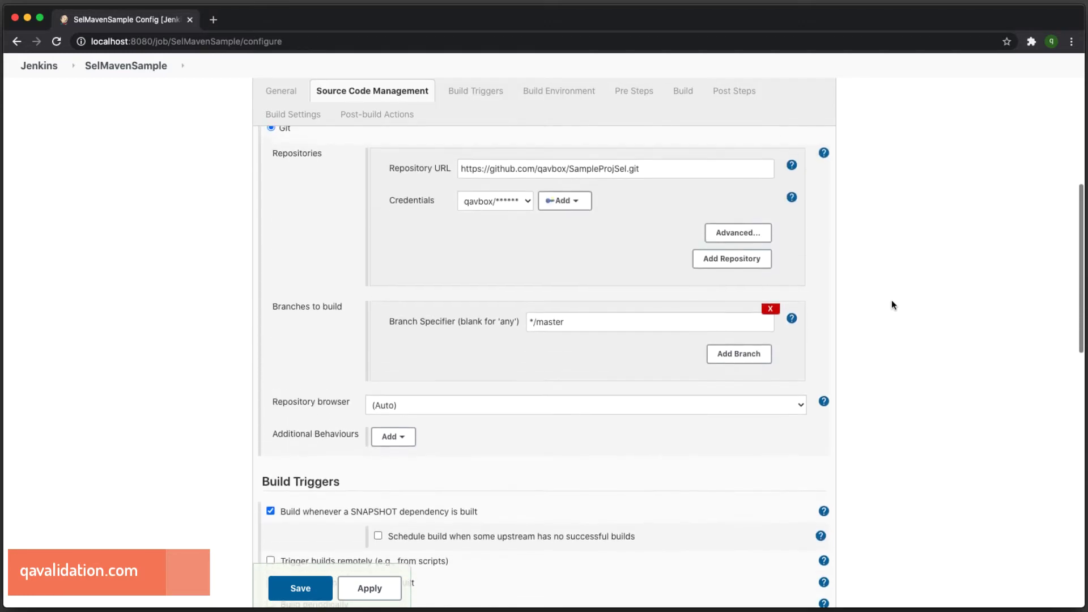
{"action": "scroll", "coordinate": [891, 301], "scroll_direction": "up", "scroll_amount": 1}
{"action": "scroll", "coordinate": [892, 301], "scroll_direction": "up", "scroll_amount": 6}
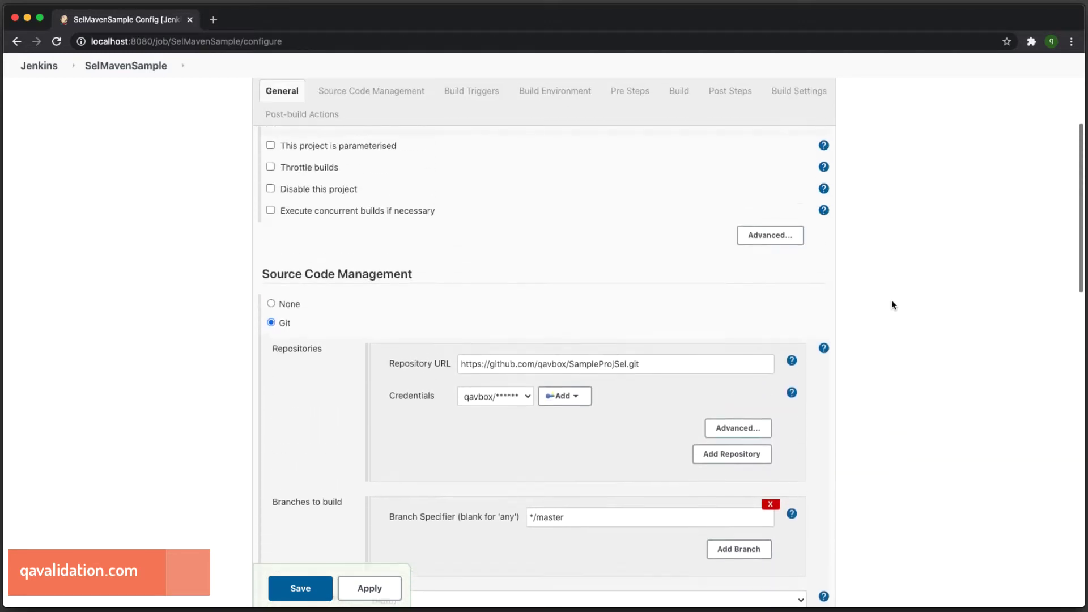
{"action": "scroll", "coordinate": [892, 302], "scroll_direction": "up", "scroll_amount": 2}
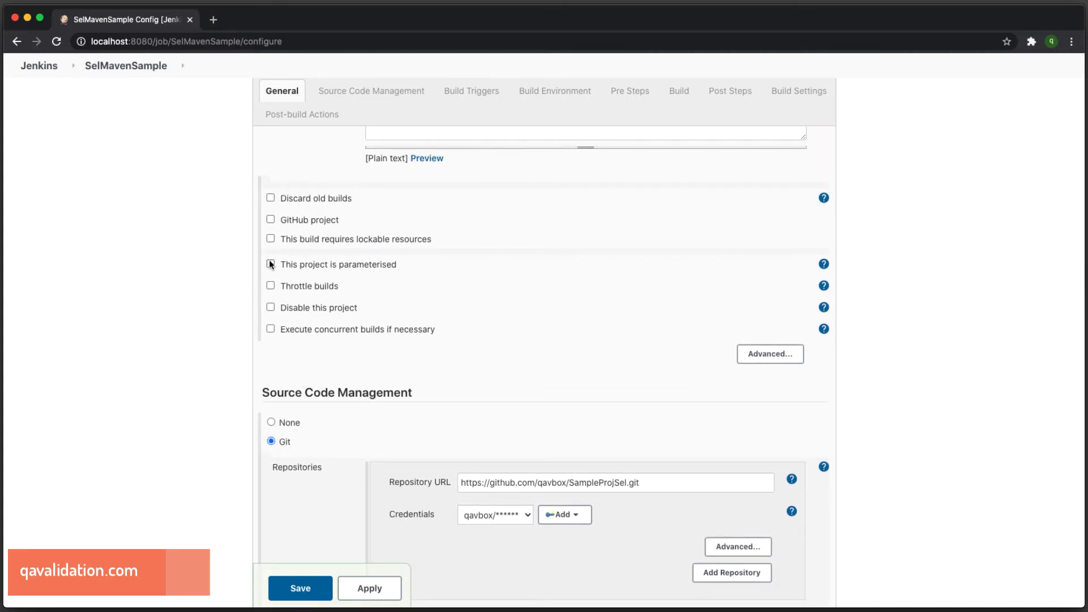
{"action": "left_click", "coordinate": [270, 263]}
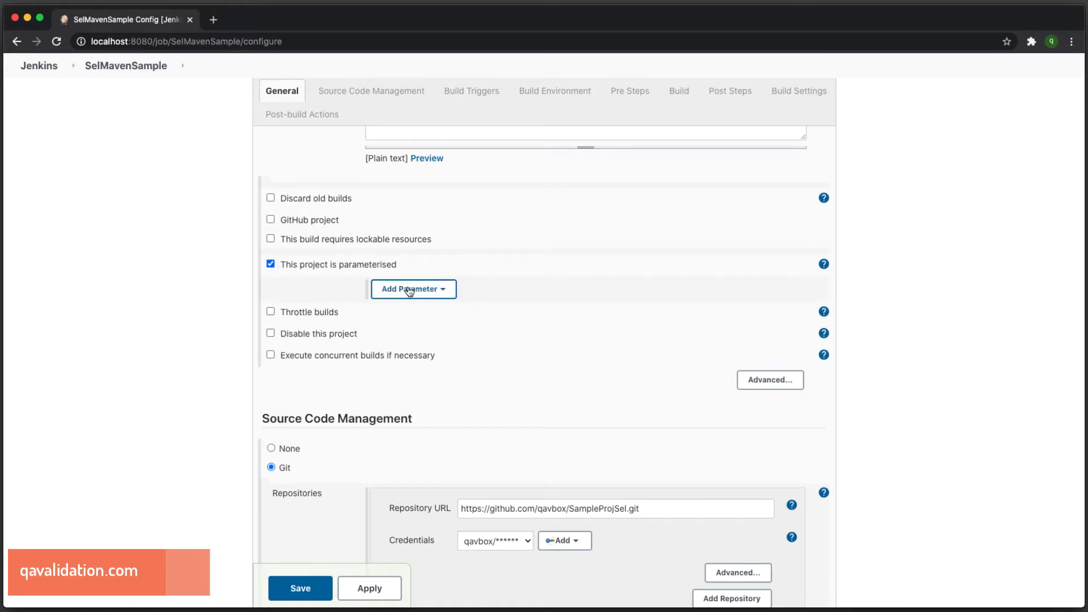
{"action": "left_click", "coordinate": [444, 291]}
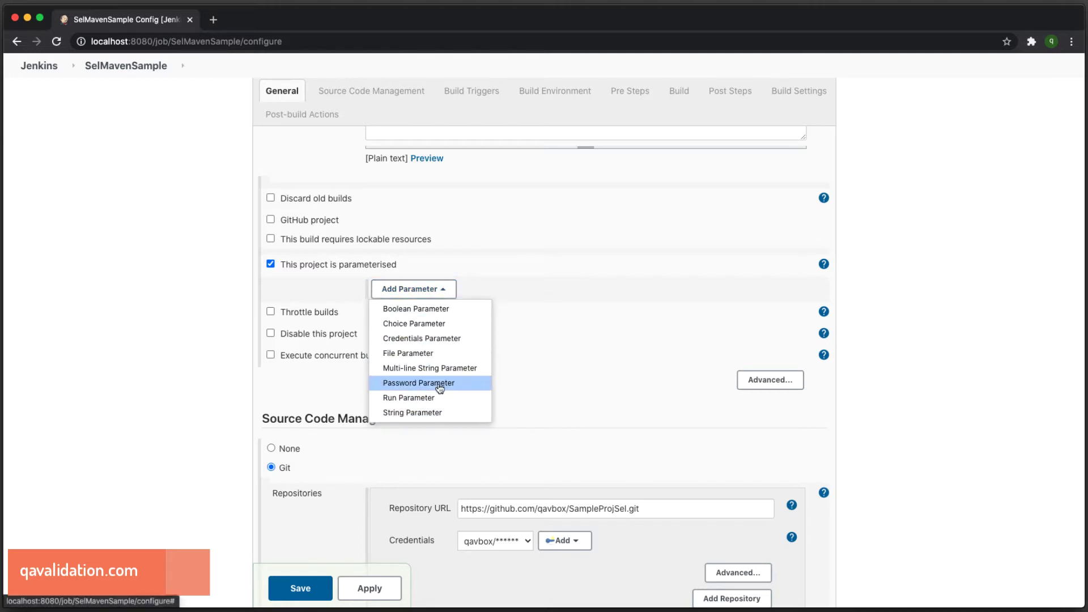
{"action": "left_click", "coordinate": [448, 315]}
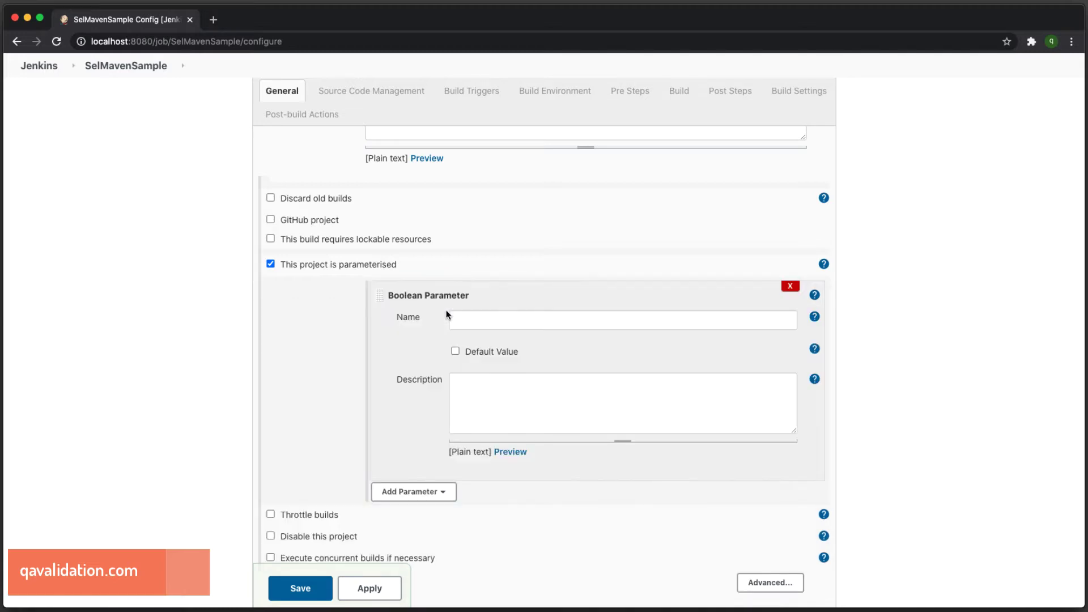
Step: Name the Boolean parameter "isCucumber?" and make it checked by default
{"action": "left_click", "coordinate": [512, 315]}
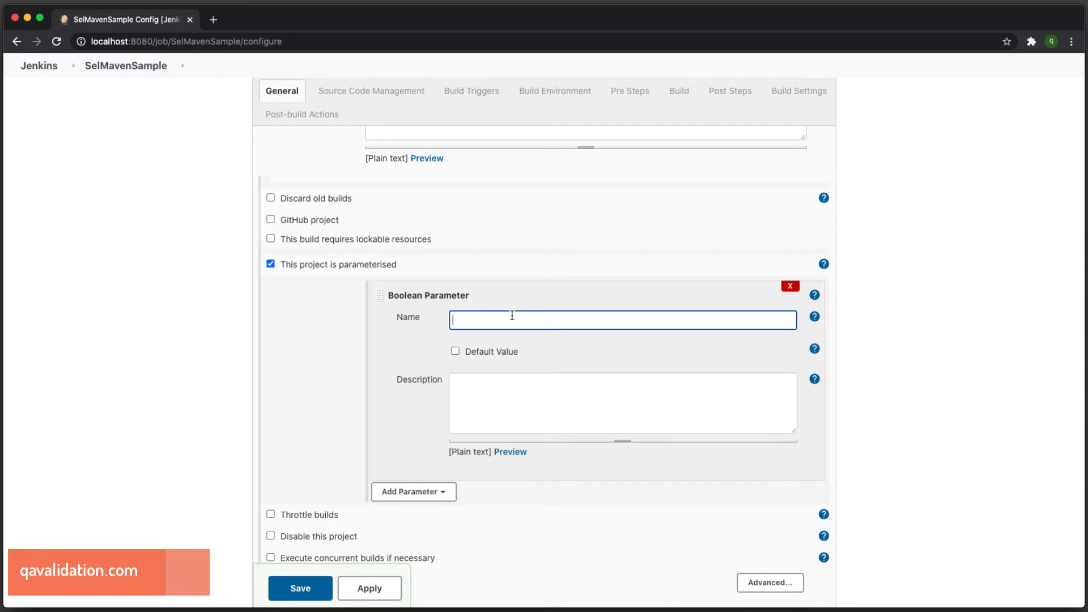
{"action": "type", "text": "isCucumber?"}
{"action": "left_click", "coordinate": [456, 351]}
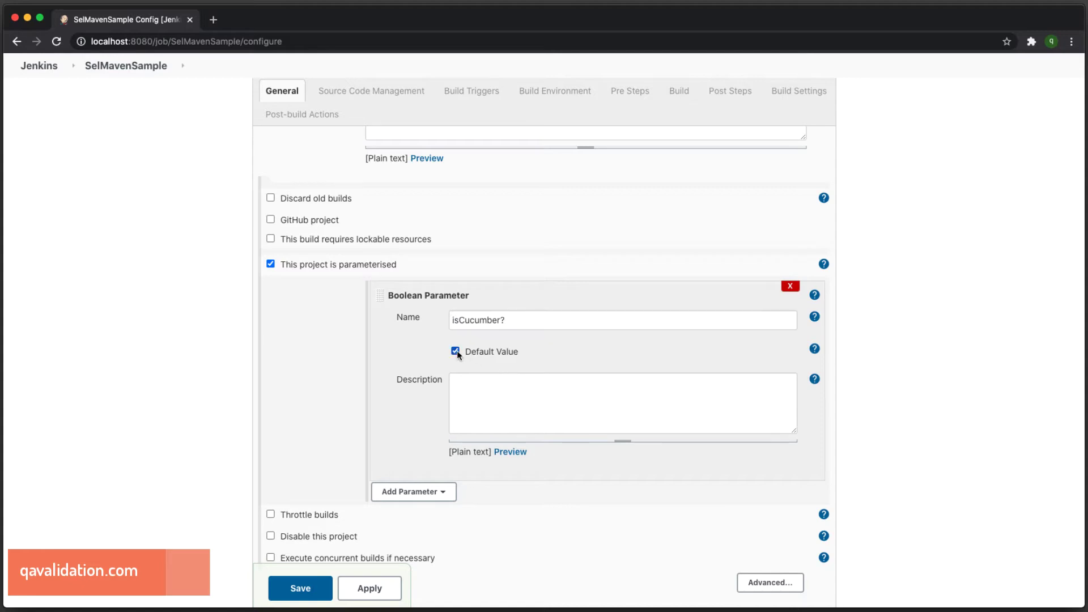
Step: Describe the Boolean parameter as "Please check this box if your project is cucumber based."
{"action": "left_click", "coordinate": [553, 426]}
{"action": "type", "text": "Plea"}
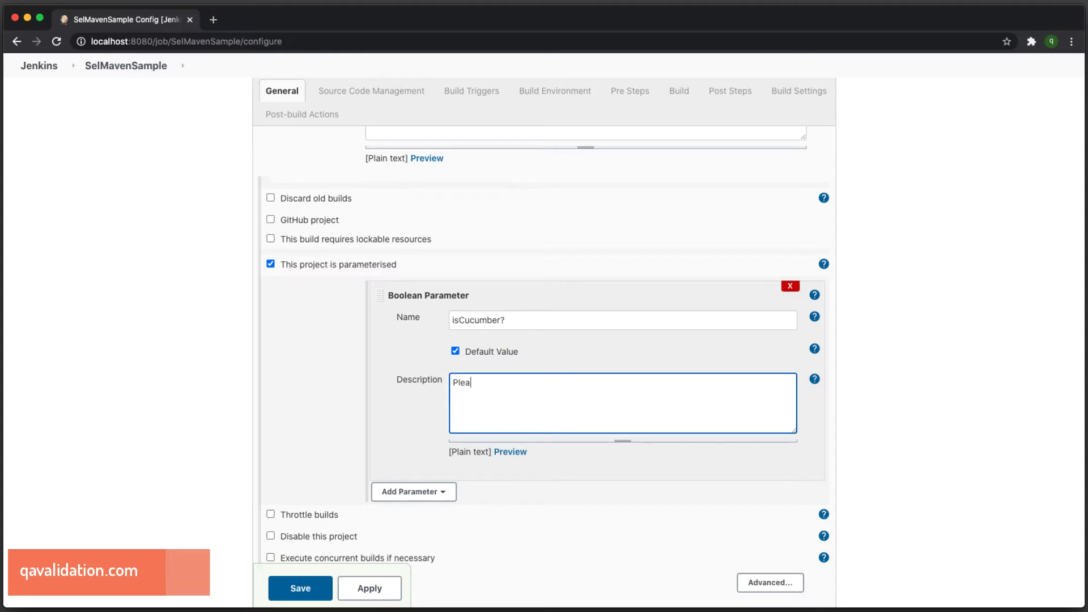
{"action": "type", "text": "se specif"}
{"action": "type", "text": "y "}
{"action": "type", "text": "true"}
{"action": "key", "text": "BackSpace"}
{"action": "key", "text": "BackSpace"}
{"action": "key", "text": "BackSpace"}
{"action": "key", "text": "BackSpace"}
{"action": "key", "text": "BackSpace"}
{"action": "key", "text": "BackSpace"}
{"action": "key", "text": "BackSpace"}
{"action": "key", "text": "BackSpace"}
{"action": "key", "text": "BackSpace"}
{"action": "key", "text": "BackSpace"}
{"action": "type", "text": "check this box if your project is cucumber based."}
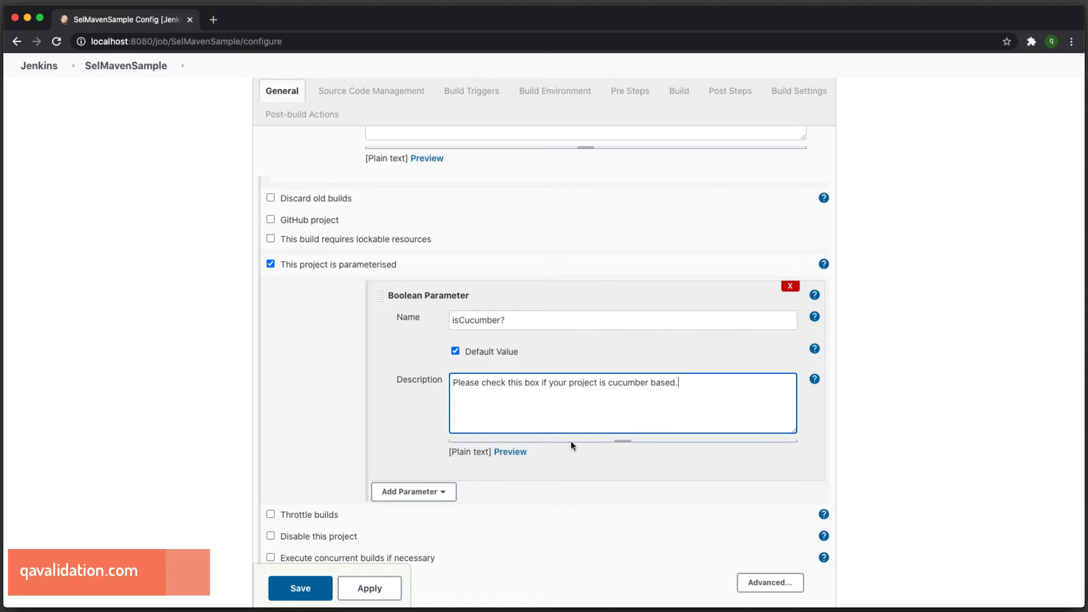
Step: Add a choice parameter below the Boolean parameter and name it "browser"
{"action": "scroll", "coordinate": [567, 444], "scroll_direction": "down", "scroll_amount": 3}
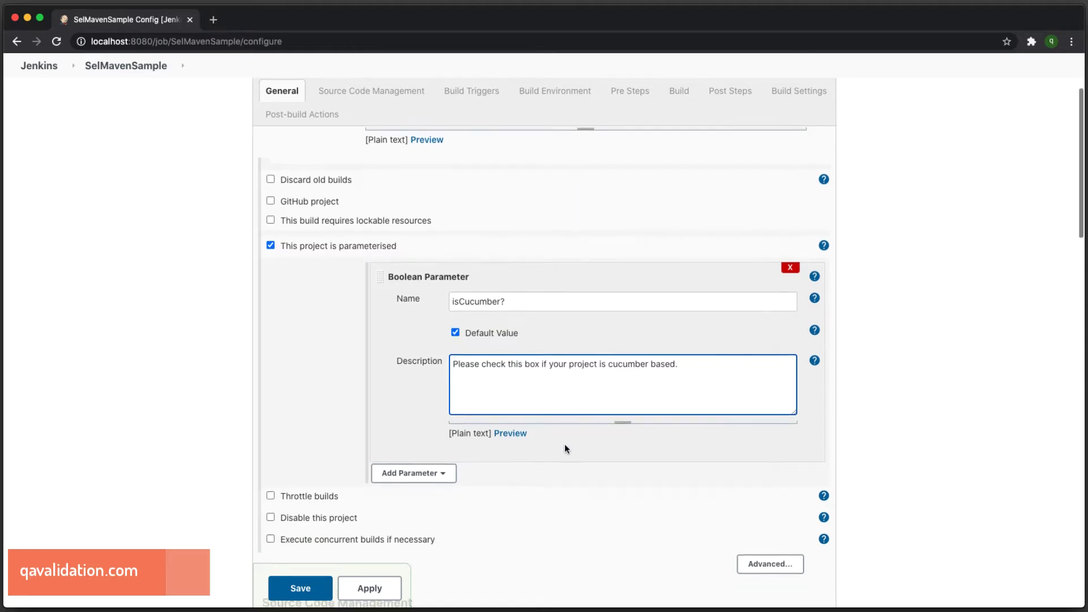
{"action": "left_click", "coordinate": [418, 350]}
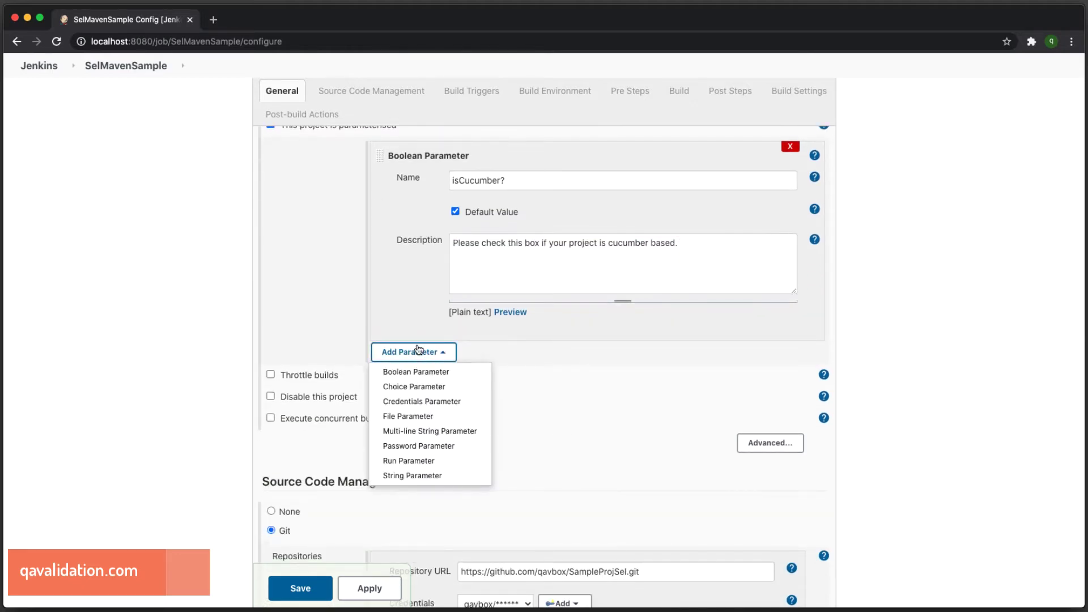
{"action": "left_click", "coordinate": [424, 386]}
{"action": "left_click", "coordinate": [524, 380]}
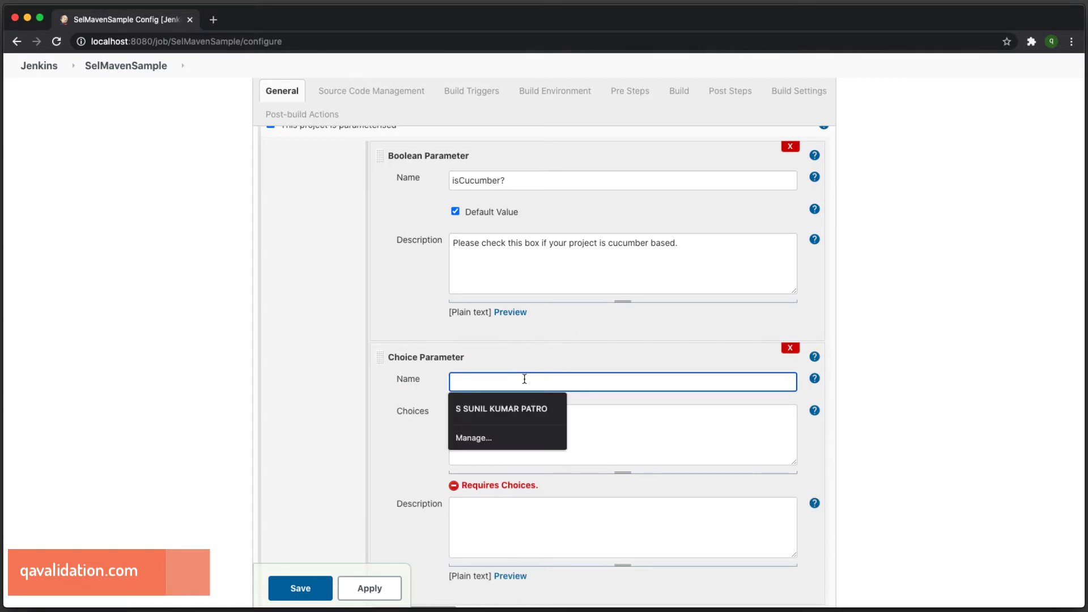
{"action": "type", "text": "browser"}
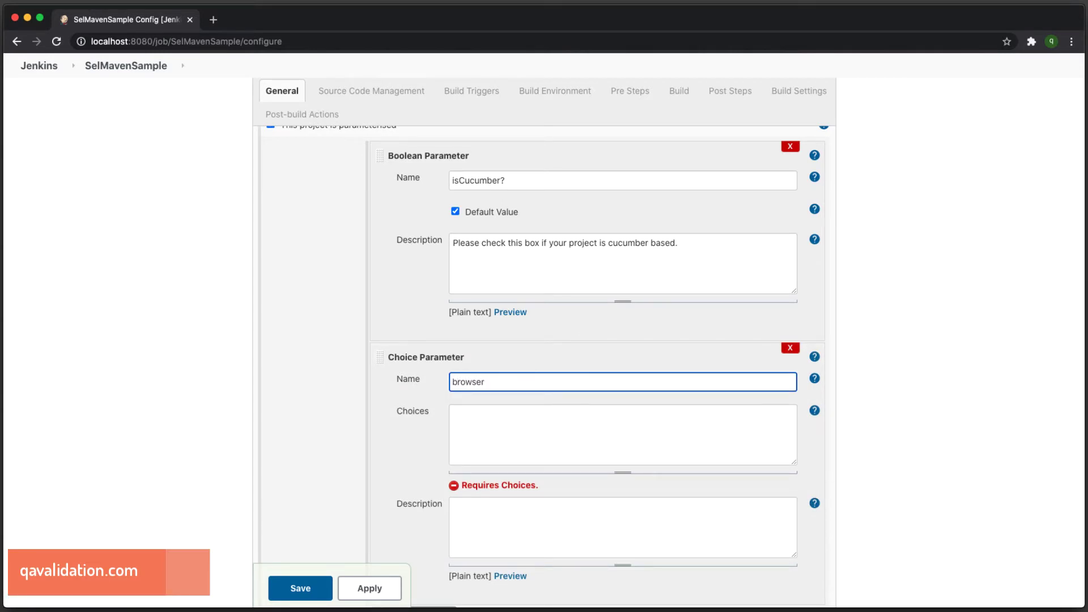
Step: Review the names of the Boolean parameter and the choice parameter
{"action": "scroll", "coordinate": [510, 379], "scroll_direction": "down", "scroll_amount": 1}
{"action": "double_click", "coordinate": [464, 374]}
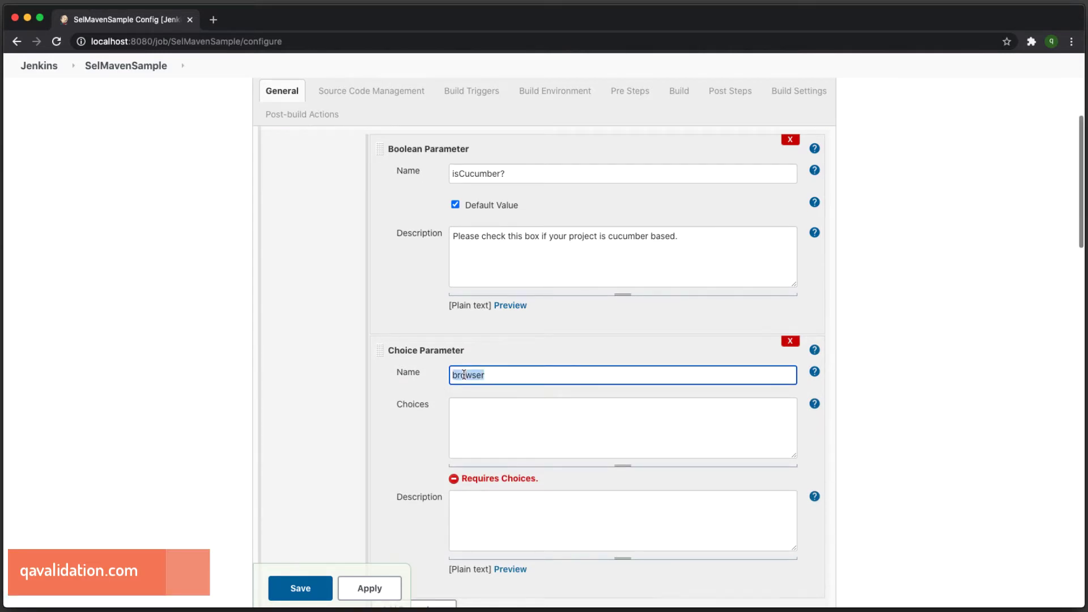
{"action": "scroll", "coordinate": [463, 374], "scroll_direction": "up", "scroll_amount": 1}
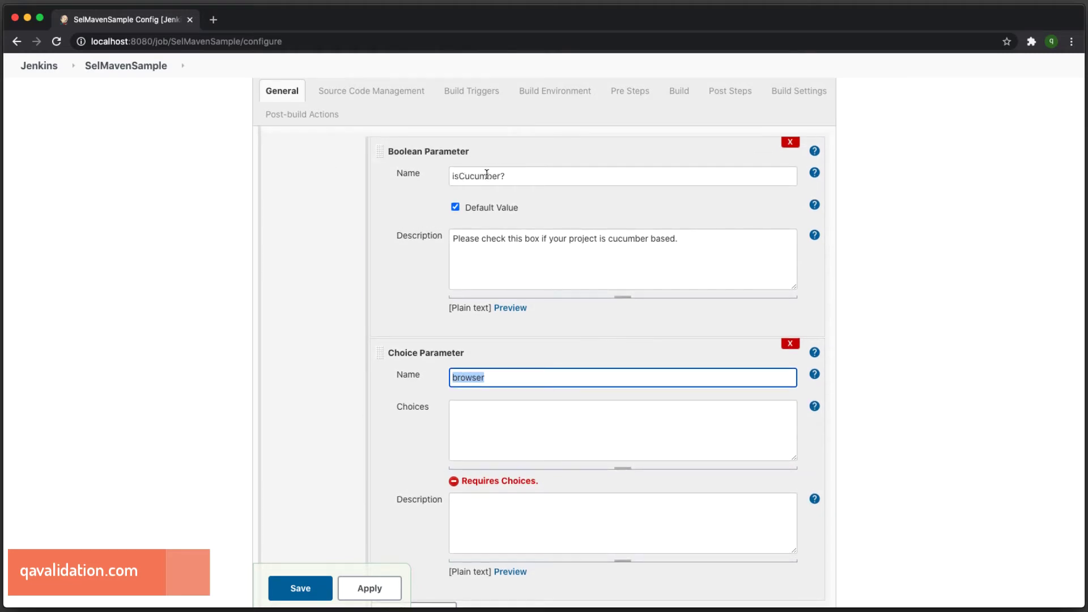
{"action": "left_click", "coordinate": [460, 177]}
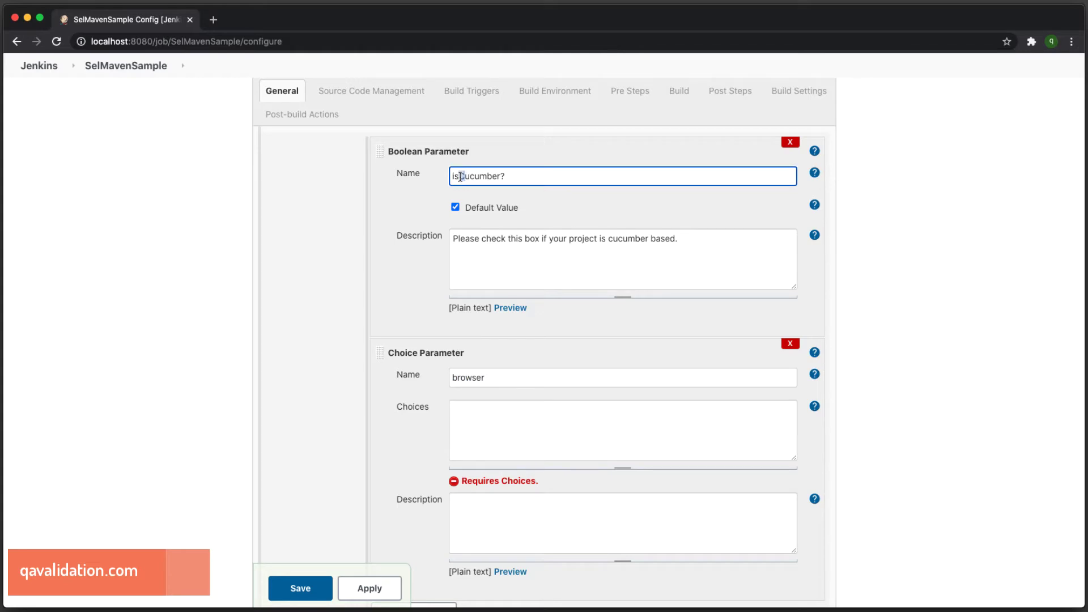
{"action": "left_click", "coordinate": [543, 177]}
{"action": "scroll", "coordinate": [543, 177], "scroll_direction": "down", "scroll_amount": 2}
{"action": "scroll", "coordinate": [544, 178], "scroll_direction": "up", "scroll_amount": 3}
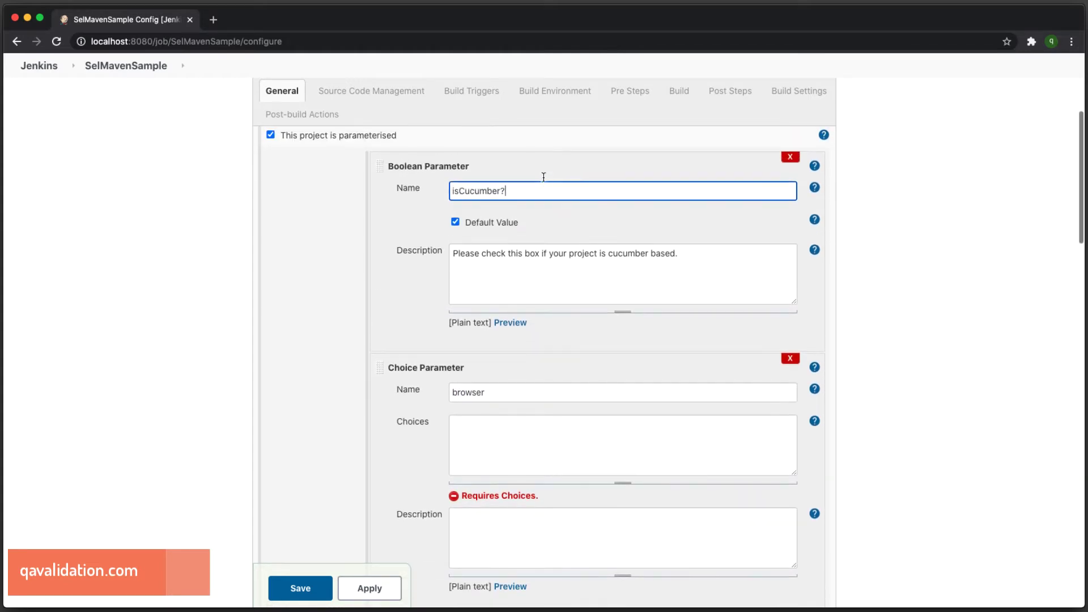
{"action": "left_click_drag", "start_coordinate": [555, 194], "coordinate": [435, 187]}
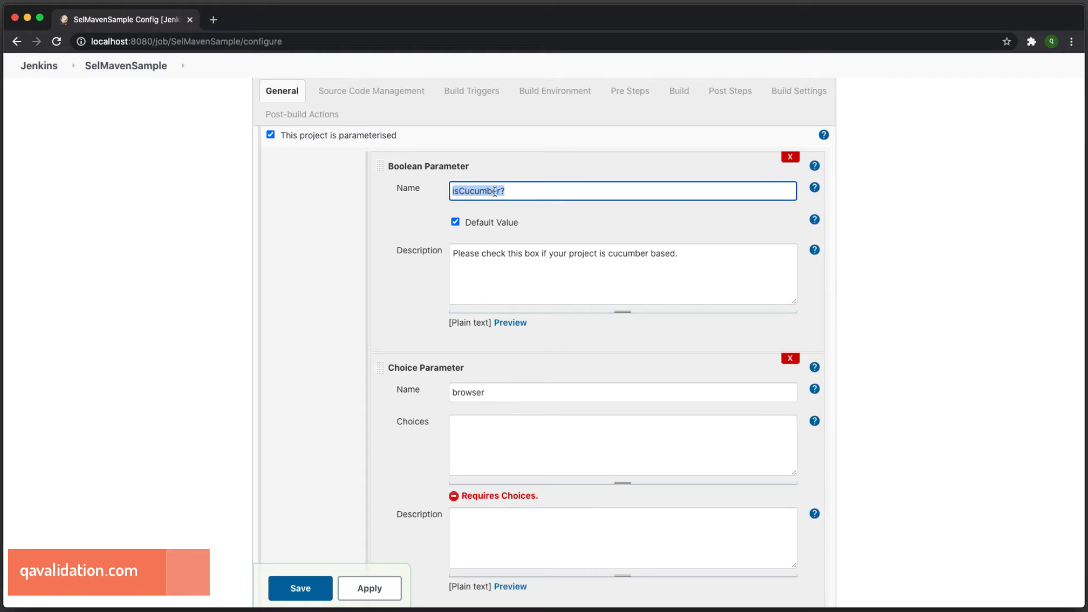
{"action": "left_click", "coordinate": [530, 193]}
{"action": "scroll", "coordinate": [530, 193], "scroll_direction": "down", "scroll_amount": 5}
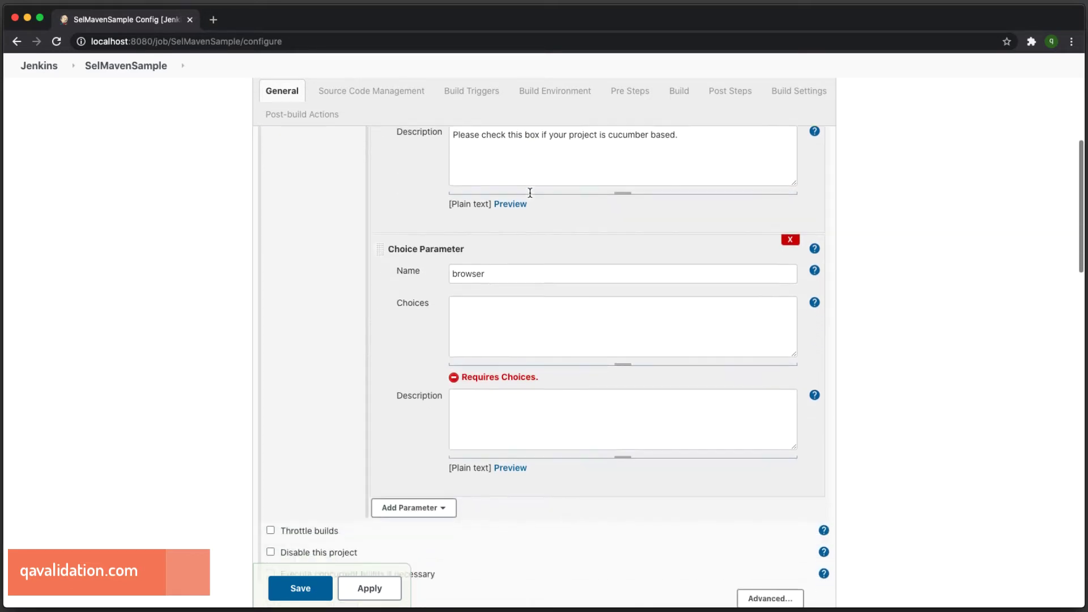
{"action": "left_click", "coordinate": [498, 243]}
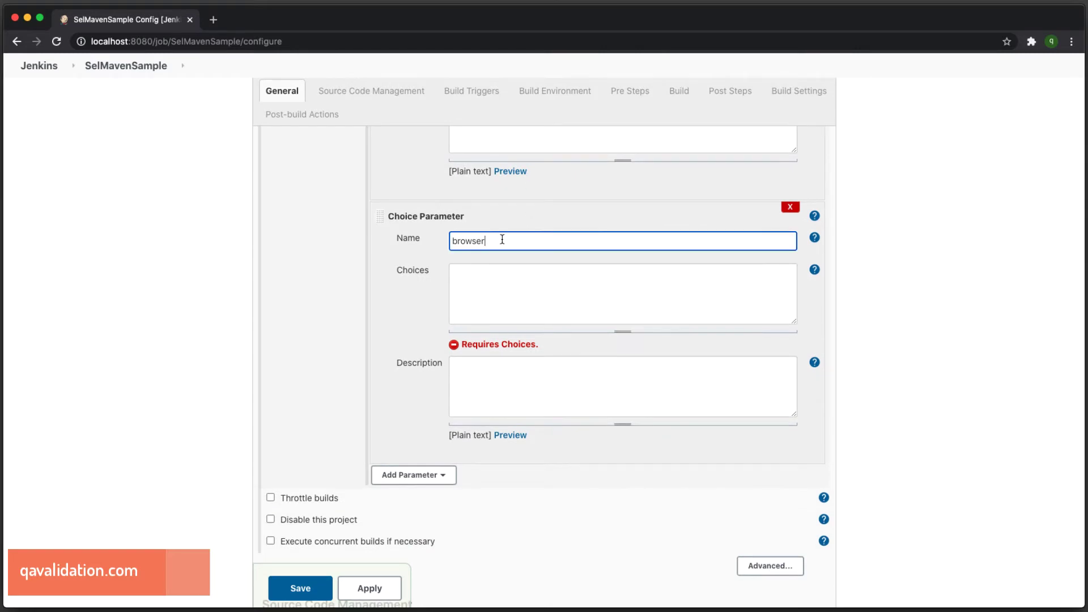
Step: Enter firefox, chrome and edge as the browser parameter's choices, one per line
{"action": "left_click", "coordinate": [524, 300]}
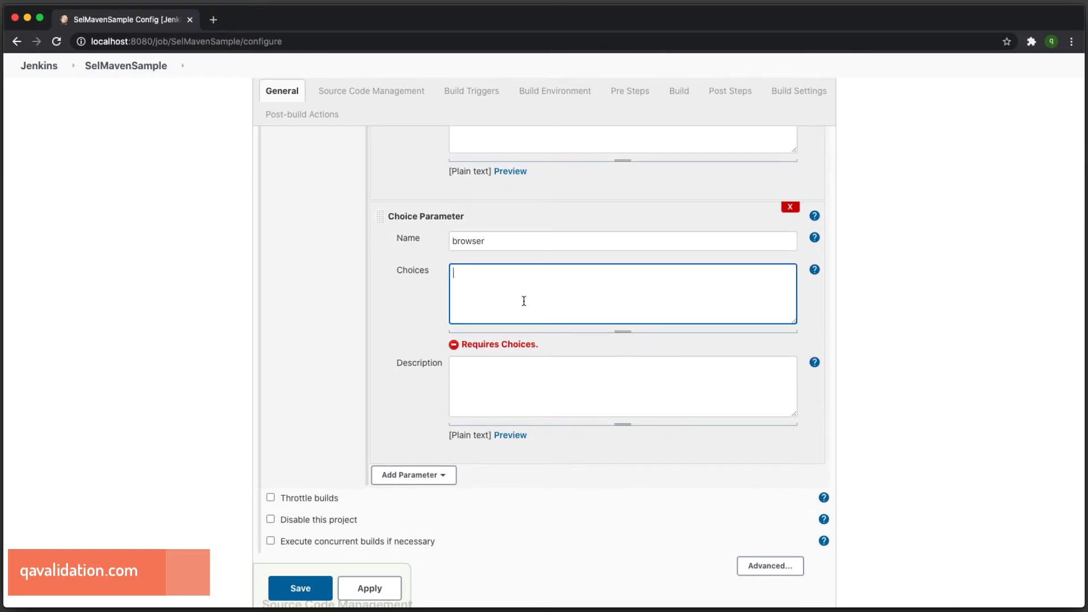
{"action": "type", "text": "firefox "}
{"action": "type", "text": "chrome "}
{"action": "type", "text": "edge"}
Step: Show the help for the browser parameter's choices and check the entered lines against it
{"action": "left_click", "coordinate": [814, 270]}
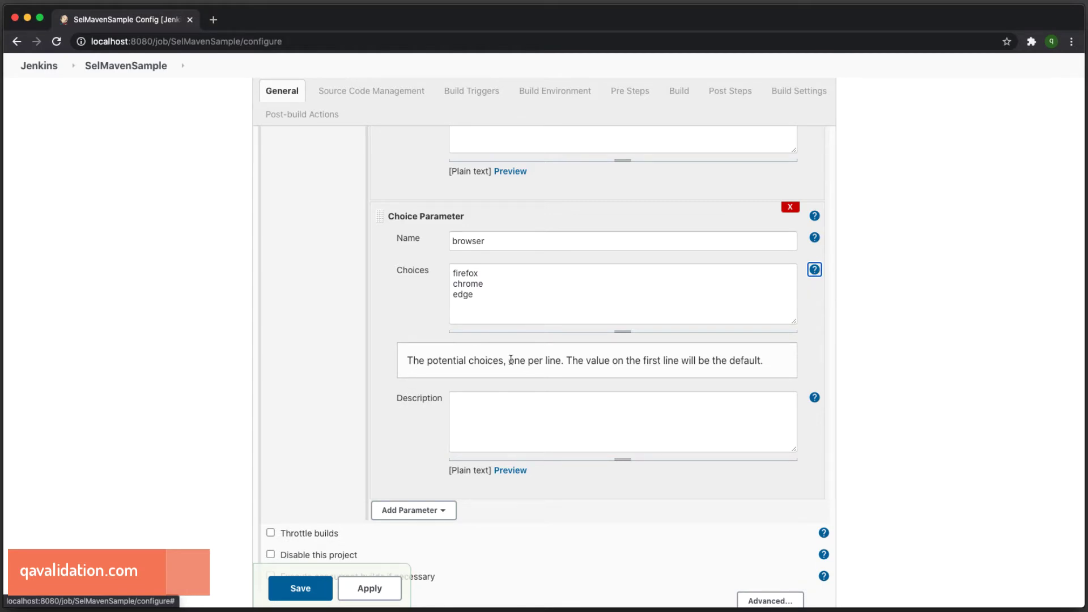
{"action": "left_click_drag", "start_coordinate": [508, 361], "coordinate": [561, 361]}
{"action": "left_click_drag", "start_coordinate": [482, 273], "coordinate": [471, 273]}
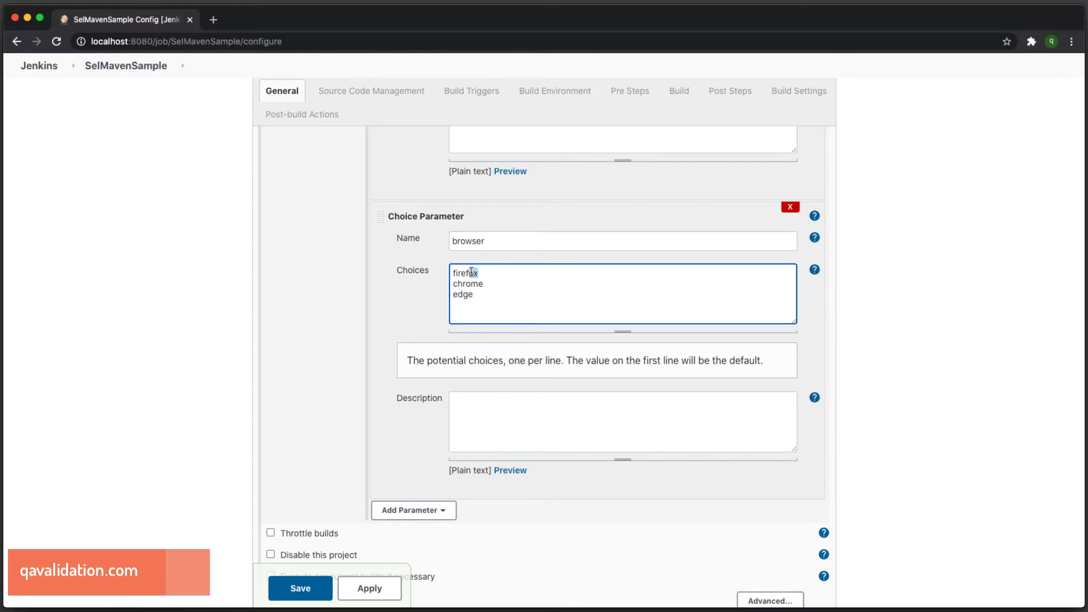
{"action": "double_click", "coordinate": [471, 273]}
{"action": "left_click", "coordinate": [509, 283]}
{"action": "left_click_drag", "start_coordinate": [508, 283], "coordinate": [438, 292]}
{"action": "left_click", "coordinate": [493, 292]}
{"action": "left_click", "coordinate": [499, 271]}
Step: Describe the browser parameter as "select appropriate browser to run your tets"
{"action": "left_click", "coordinate": [582, 426]}
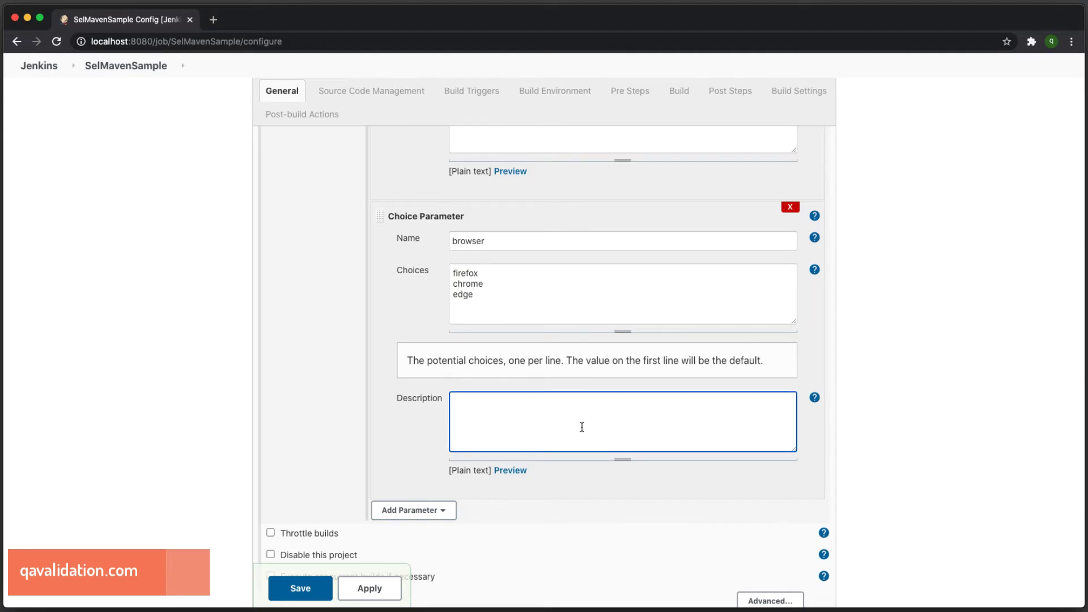
{"action": "type", "text": "specifi"}
{"action": "key", "text": "BackSpace"}
{"action": "key", "text": "BackSpace"}
{"action": "key", "text": "BackSpace"}
{"action": "key", "text": "BackSpace"}
{"action": "type", "text": "elect "}
{"action": "type", "text": "brow"}
{"action": "key", "text": "BackSpace"}
{"action": "key", "text": "BackSpace"}
{"action": "key", "text": "BackSpace"}
{"action": "type", "text": "appropriate browser to run your tets"}
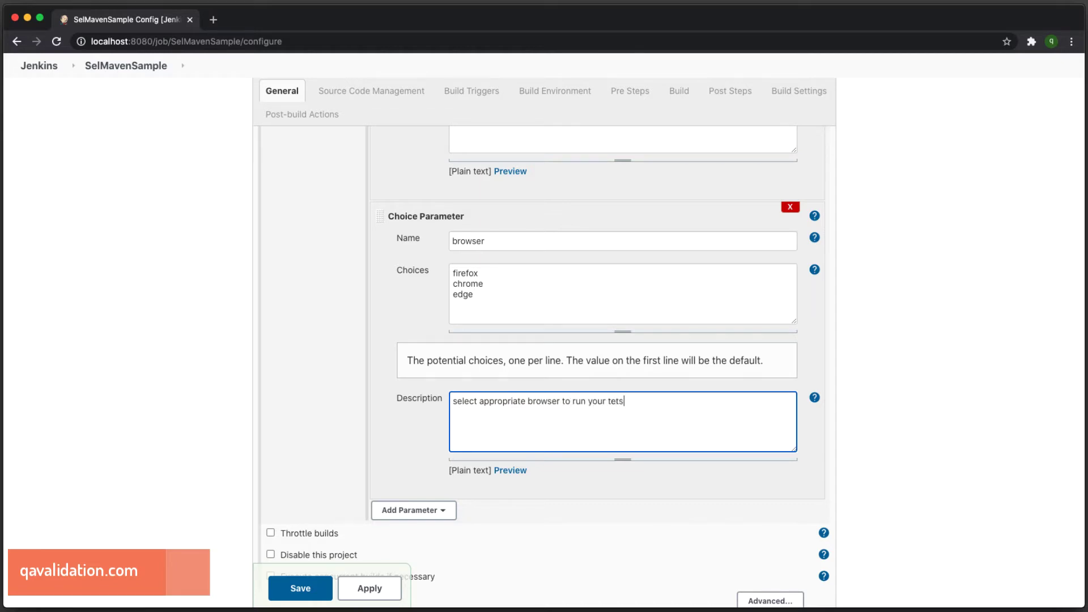
Step: Correct the browser parameter's description to read "select appropriate browser to run your tests"
{"action": "key", "text": "BackSpace"}
{"action": "type", "text": "sts"}
{"action": "scroll", "coordinate": [663, 406], "scroll_direction": "down", "scroll_amount": 3}
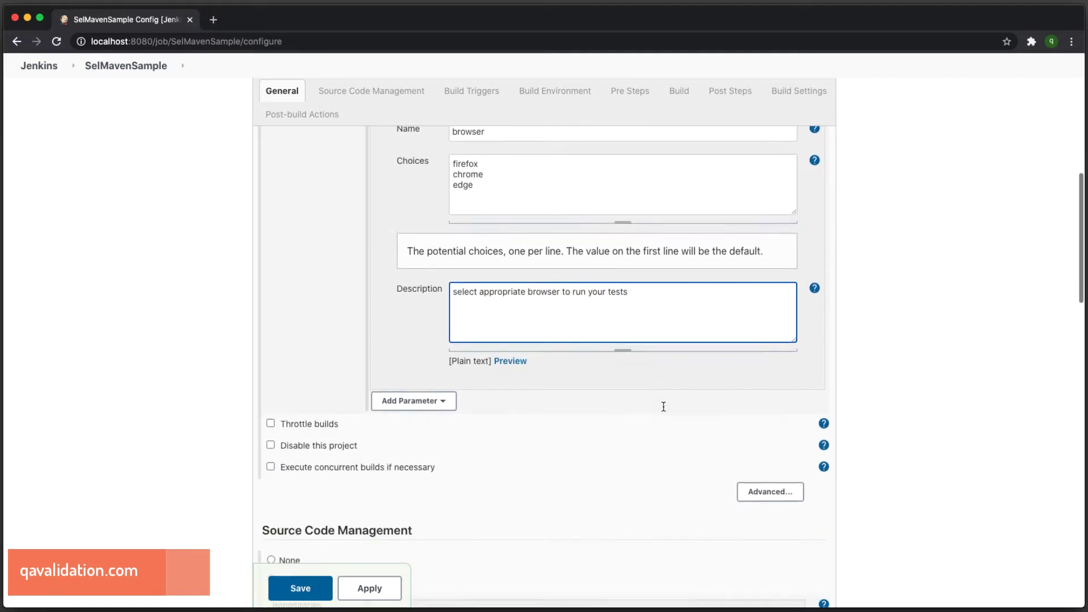
Step: Add a string parameter named env with the default value ci below the browser parameter
{"action": "left_click", "coordinate": [446, 392]}
{"action": "scroll", "coordinate": [447, 395], "scroll_direction": "down", "scroll_amount": 2}
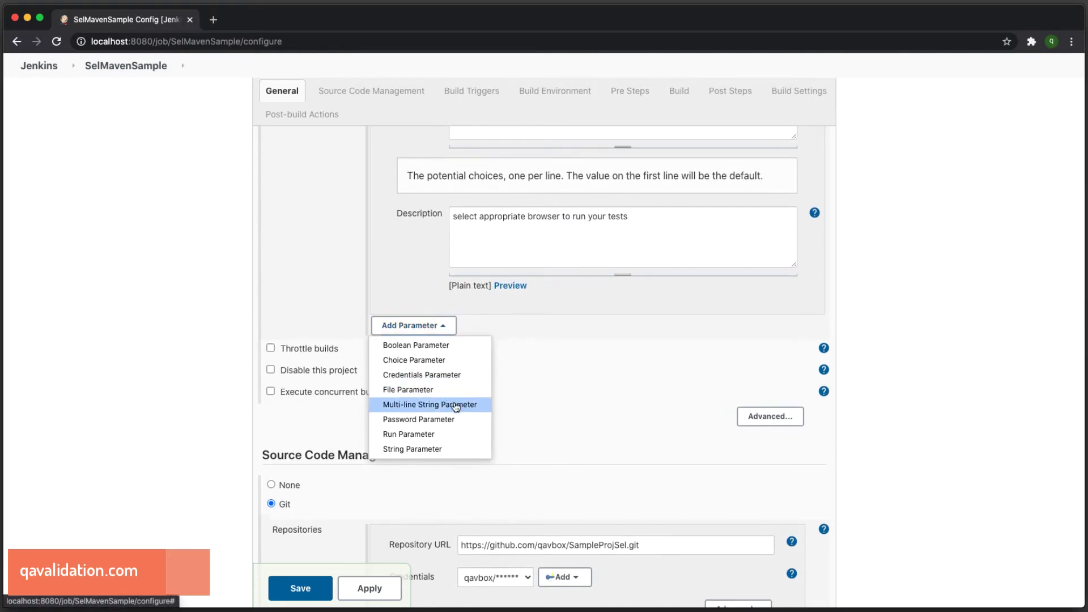
{"action": "left_click", "coordinate": [453, 449]}
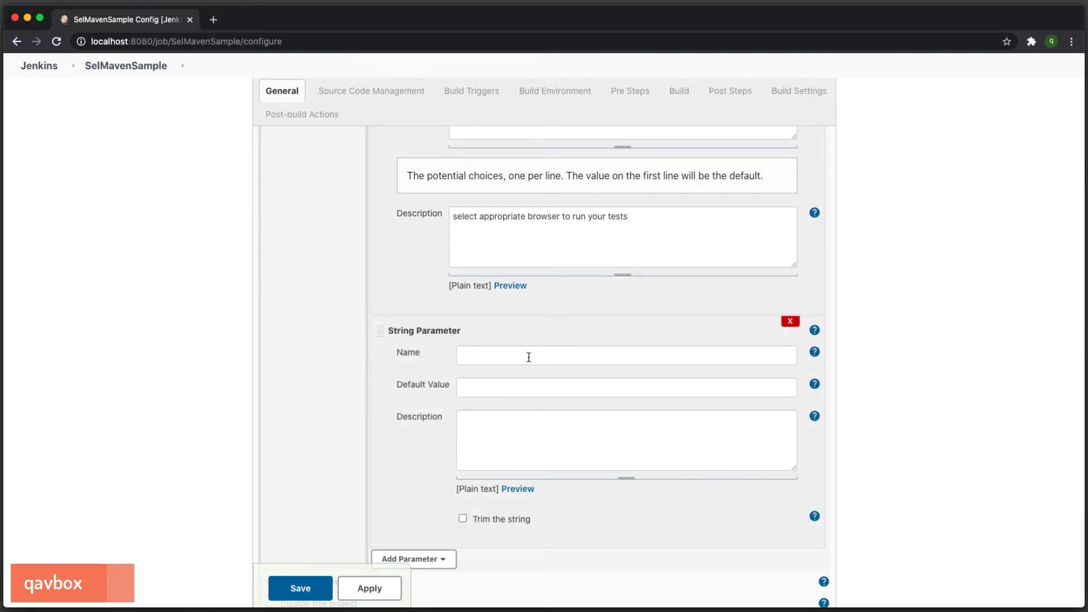
{"action": "left_click", "coordinate": [529, 356]}
{"action": "scroll", "coordinate": [645, 287], "scroll_direction": "up", "scroll_amount": 5}
{"action": "scroll", "coordinate": [650, 324], "scroll_direction": "up", "scroll_amount": 3}
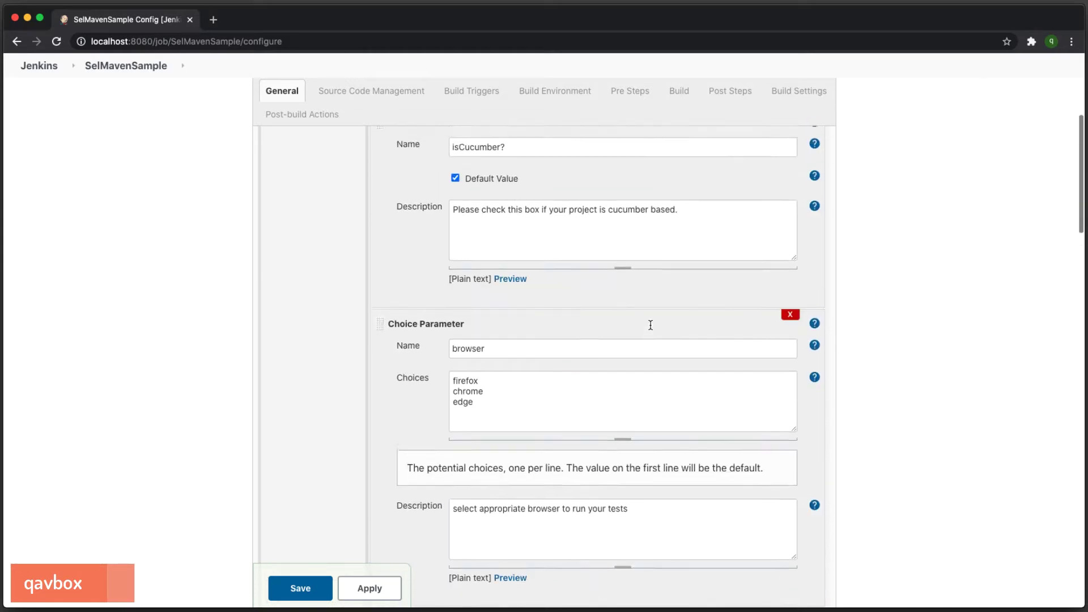
{"action": "scroll", "coordinate": [651, 324], "scroll_direction": "down", "scroll_amount": 7}
{"action": "scroll", "coordinate": [651, 324], "scroll_direction": "down", "scroll_amount": 1}
{"action": "left_click", "coordinate": [585, 309]}
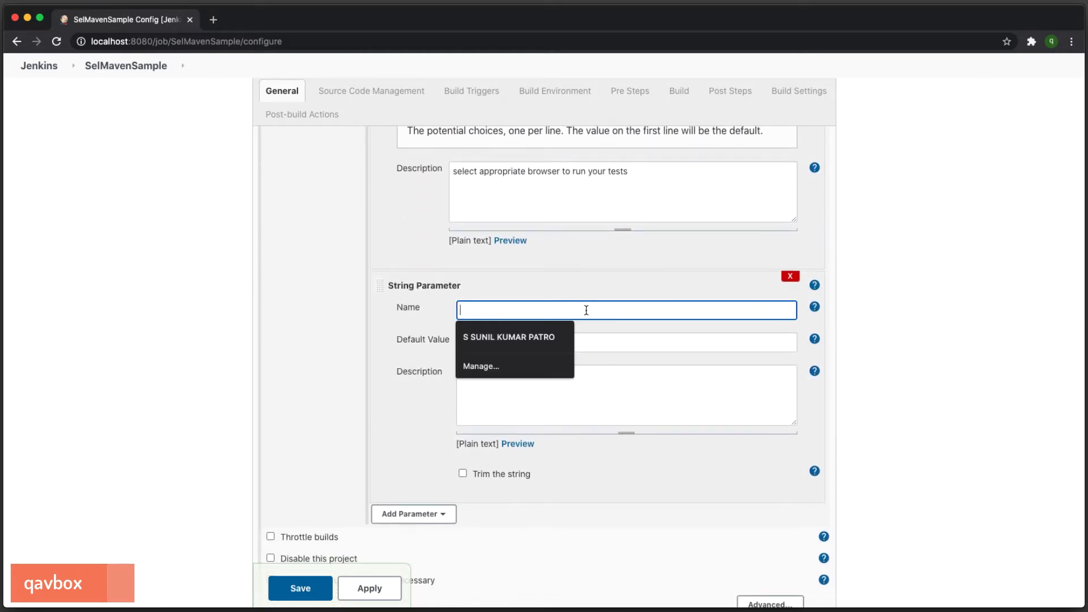
{"action": "type", "text": "env"}
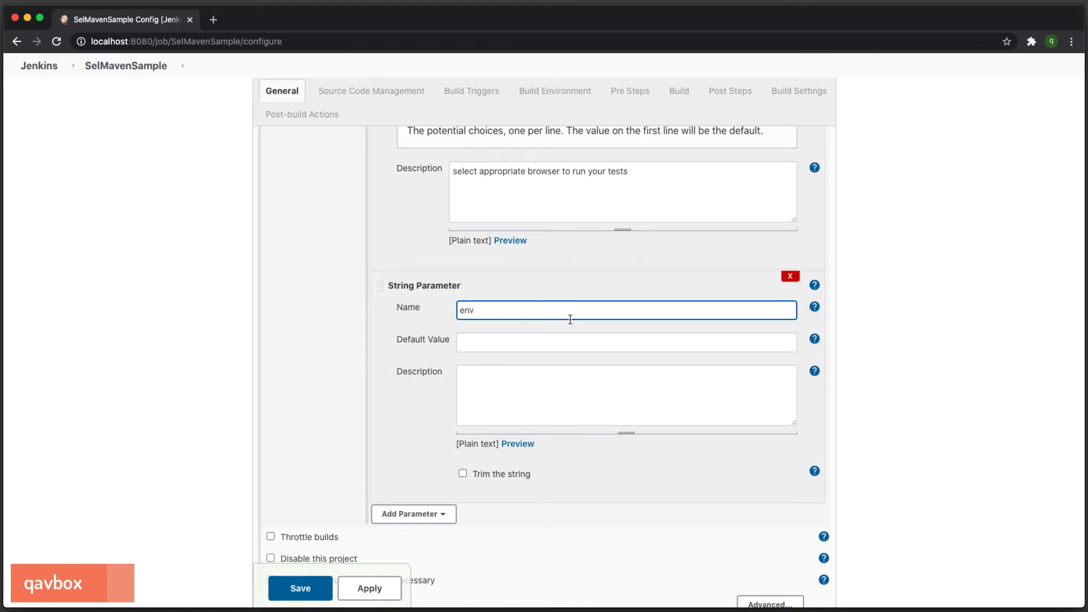
{"action": "left_click", "coordinate": [549, 340]}
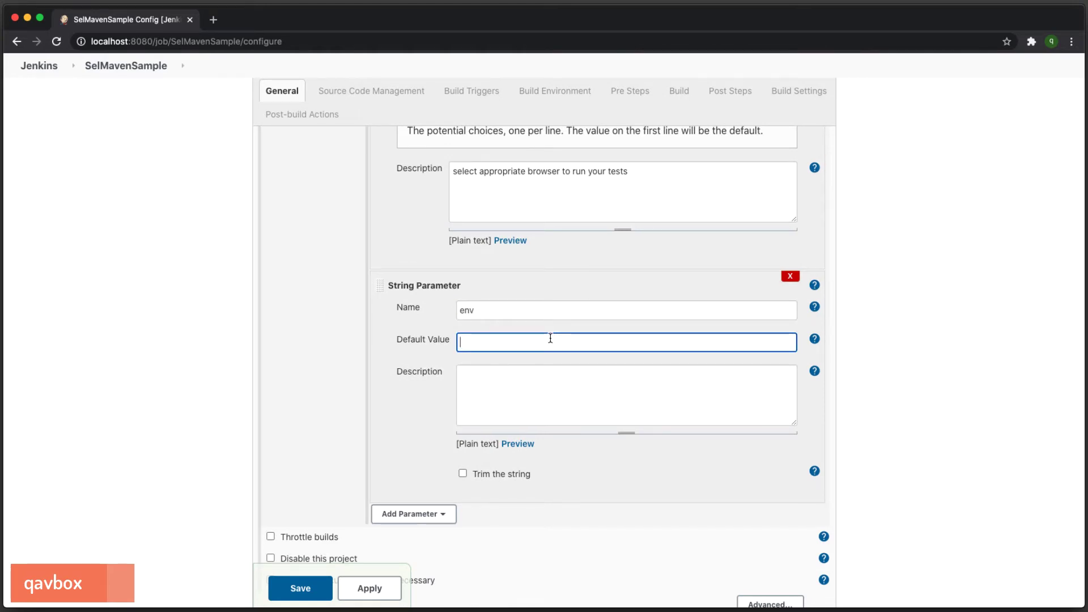
{"action": "type", "text": "ci"}
Step: Describe the env parameter as "specify the env to run the test", with "qa or staging or prod" on a second line
{"action": "left_click", "coordinate": [603, 396]}
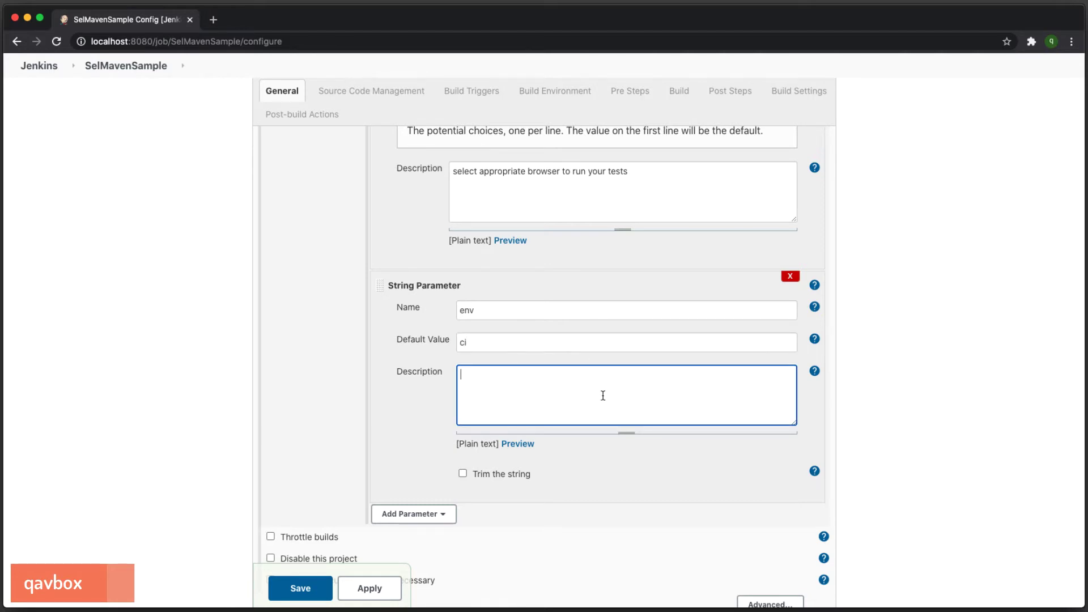
{"action": "type", "text": "specify the env to run the tes"}
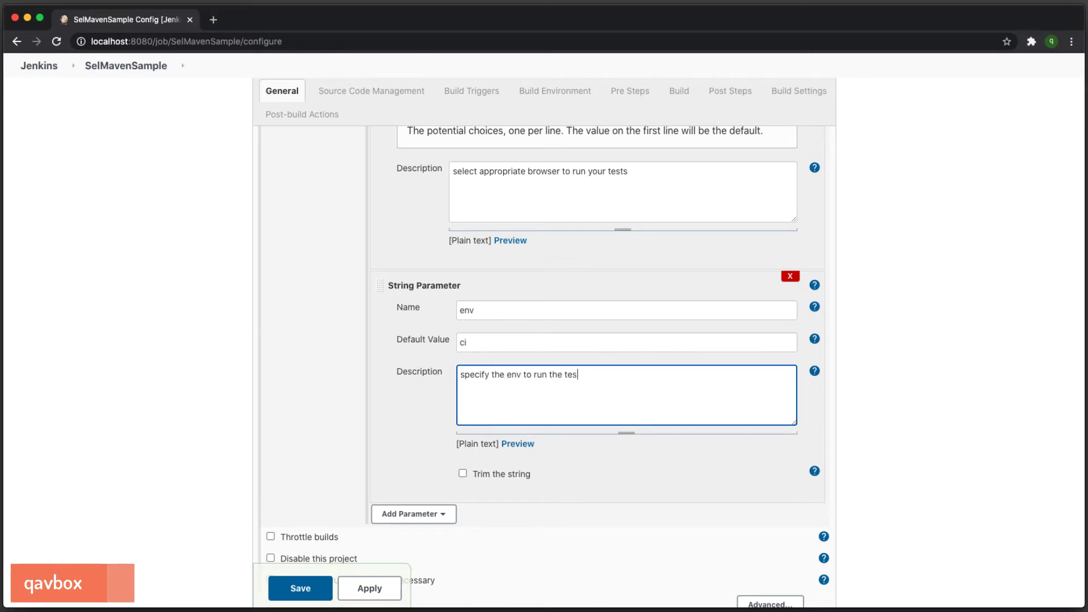
{"action": "type", "text": "t"}
{"action": "scroll", "coordinate": [655, 397], "scroll_direction": "down", "scroll_amount": 2}
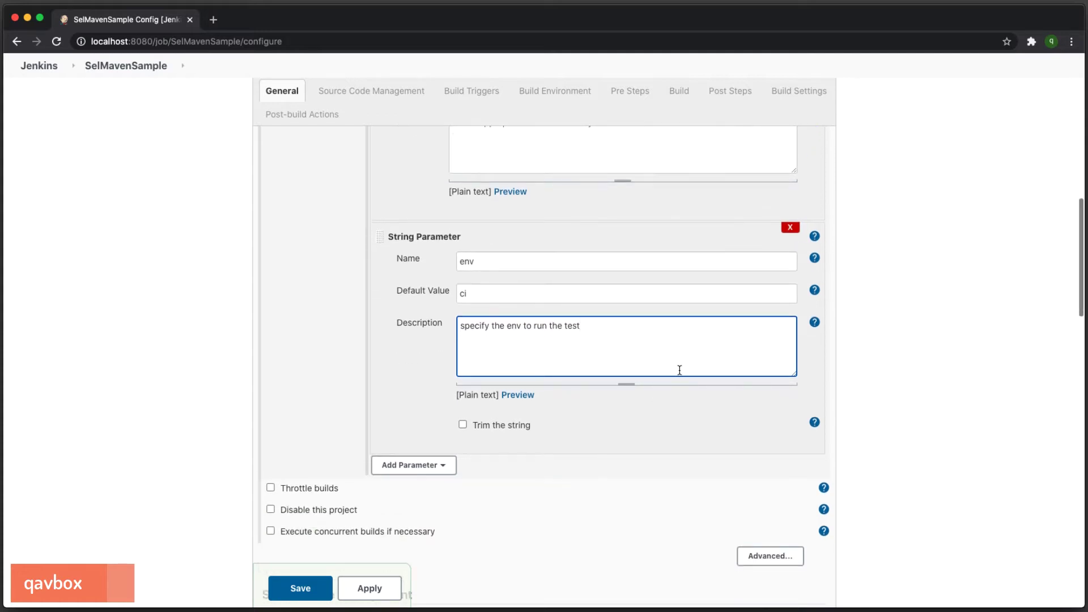
{"action": "key", "text": "Return"}
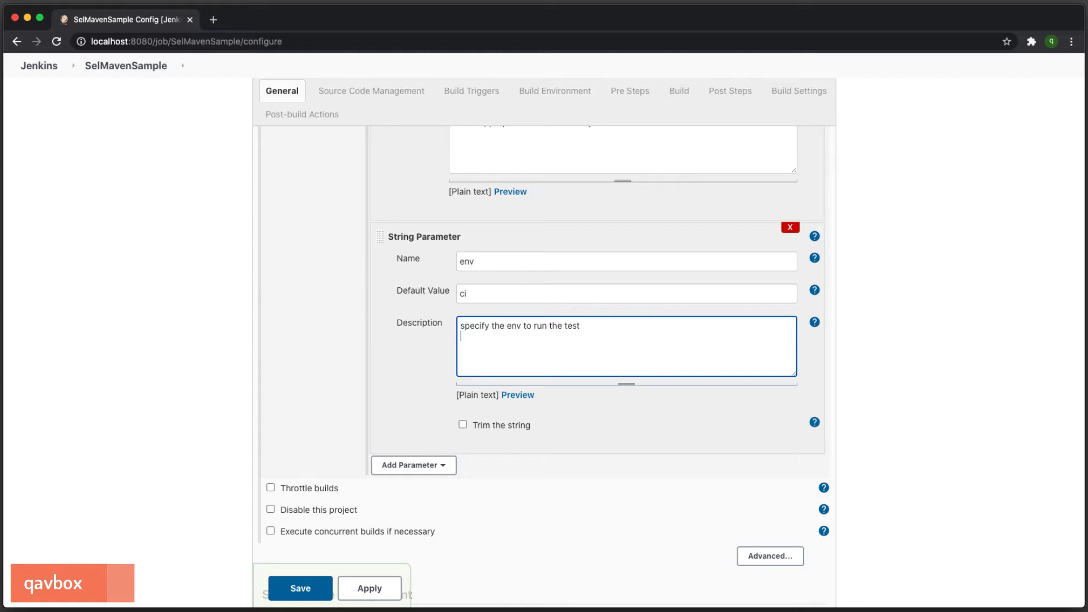
{"action": "type", "text": "qa or staging or prod"}
{"action": "double_click", "coordinate": [465, 337]}
{"action": "double_click", "coordinate": [498, 336]}
{"action": "left_click", "coordinate": [532, 336]}
{"action": "double_click", "coordinate": [532, 336]}
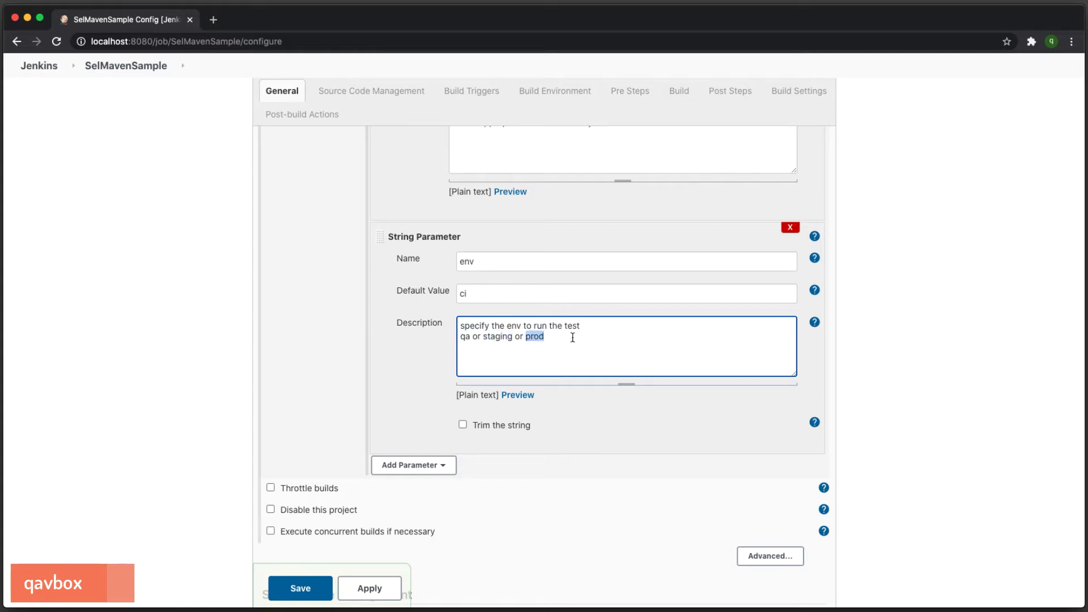
{"action": "left_click", "coordinate": [590, 336]}
Step: Review the three parameters, the available parameter types, the source code management settings and the Maven build goals
{"action": "scroll", "coordinate": [607, 355], "scroll_direction": "down", "scroll_amount": 5}
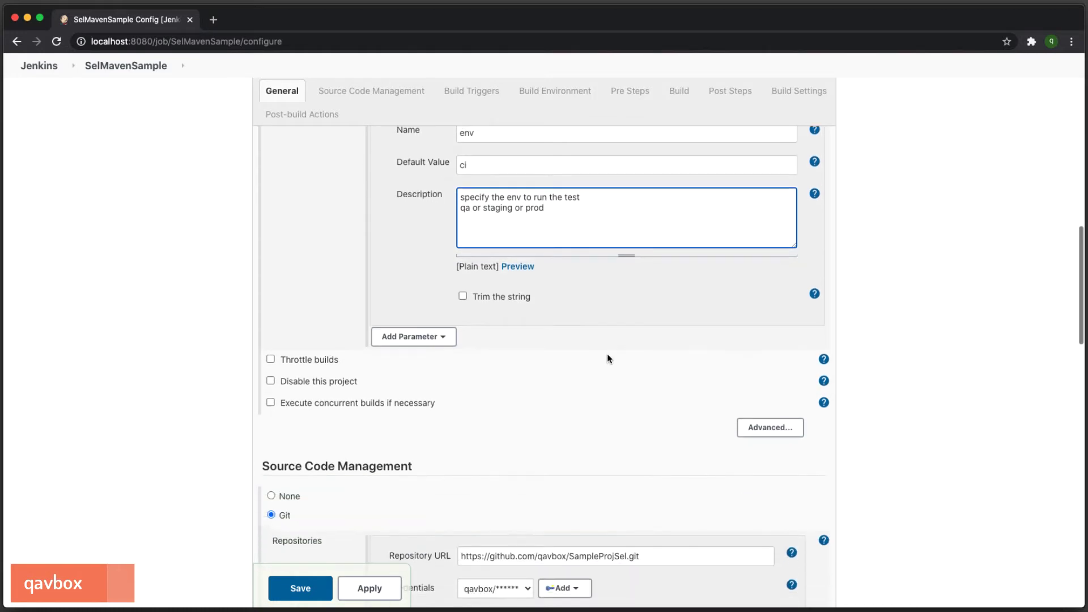
{"action": "scroll", "coordinate": [539, 350], "scroll_direction": "up", "scroll_amount": 10}
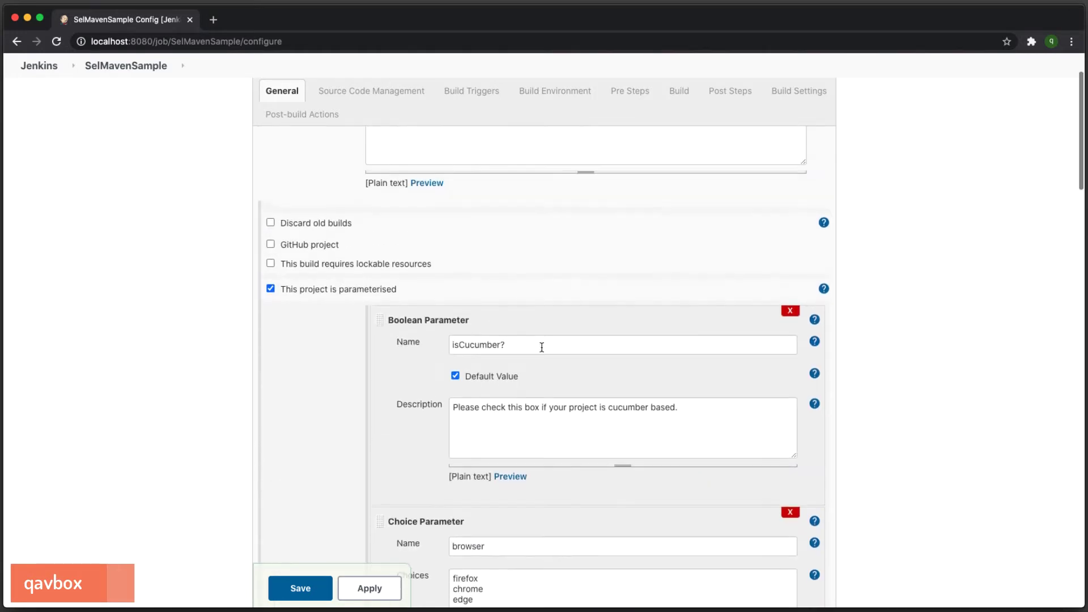
{"action": "scroll", "coordinate": [541, 351], "scroll_direction": "down", "scroll_amount": 3}
{"action": "scroll", "coordinate": [541, 351], "scroll_direction": "down", "scroll_amount": 2}
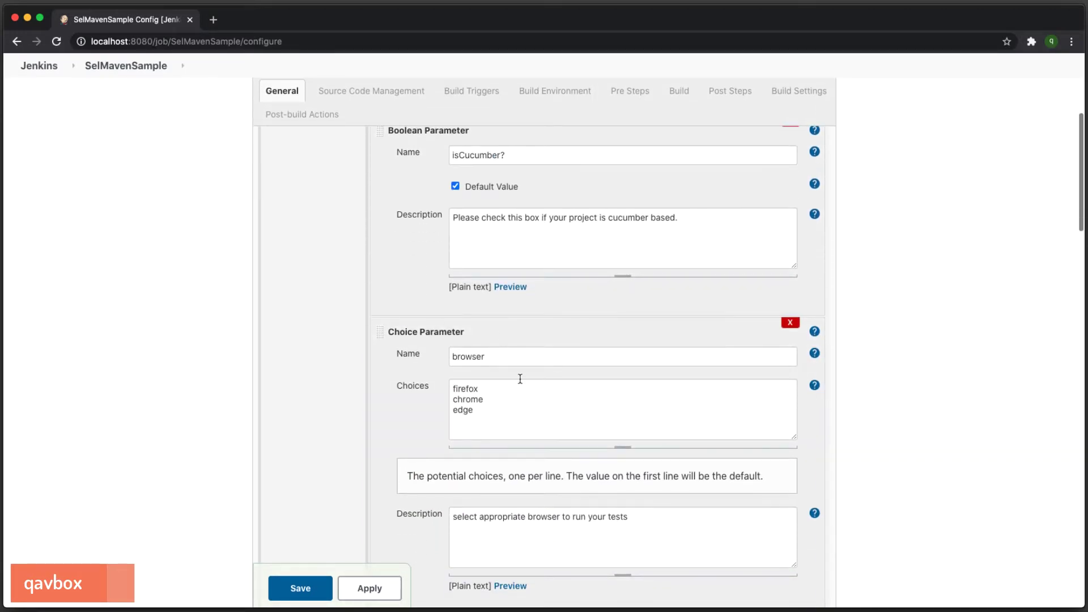
{"action": "scroll", "coordinate": [491, 323], "scroll_direction": "up", "scroll_amount": 2}
{"action": "scroll", "coordinate": [491, 323], "scroll_direction": "down", "scroll_amount": 12}
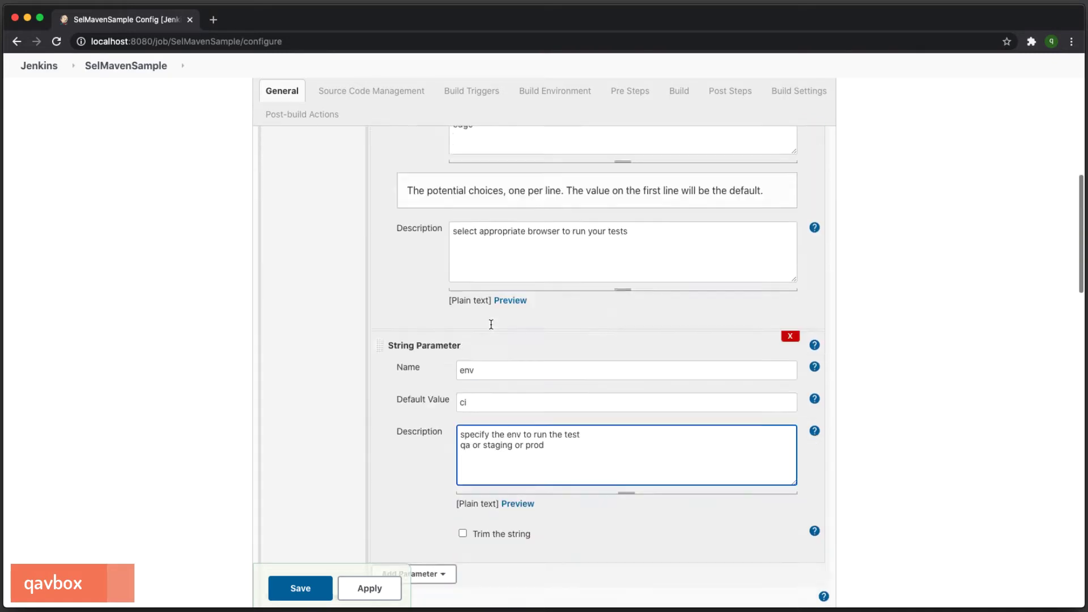
{"action": "left_click", "coordinate": [417, 301]}
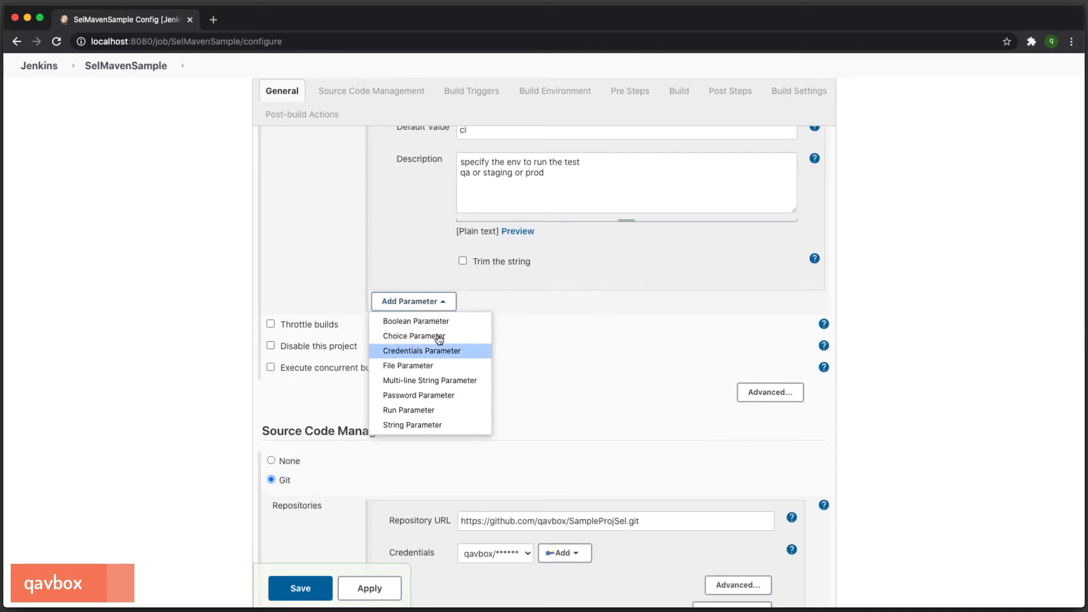
{"action": "scroll", "coordinate": [899, 370], "scroll_direction": "down", "scroll_amount": 10}
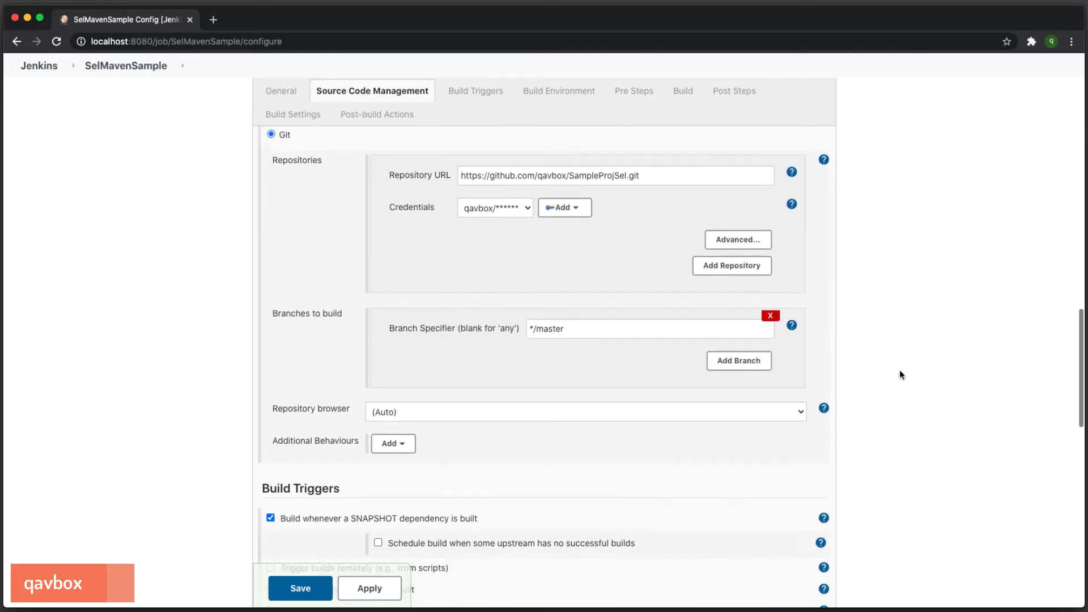
{"action": "scroll", "coordinate": [899, 370], "scroll_direction": "down", "scroll_amount": 7}
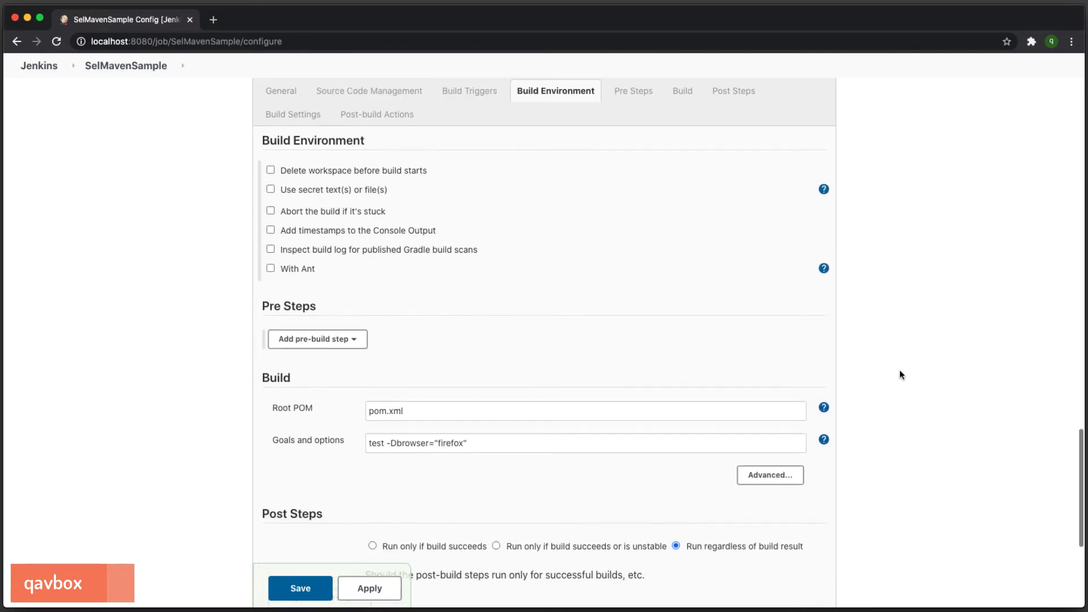
{"action": "scroll", "coordinate": [900, 369], "scroll_direction": "down", "scroll_amount": 1}
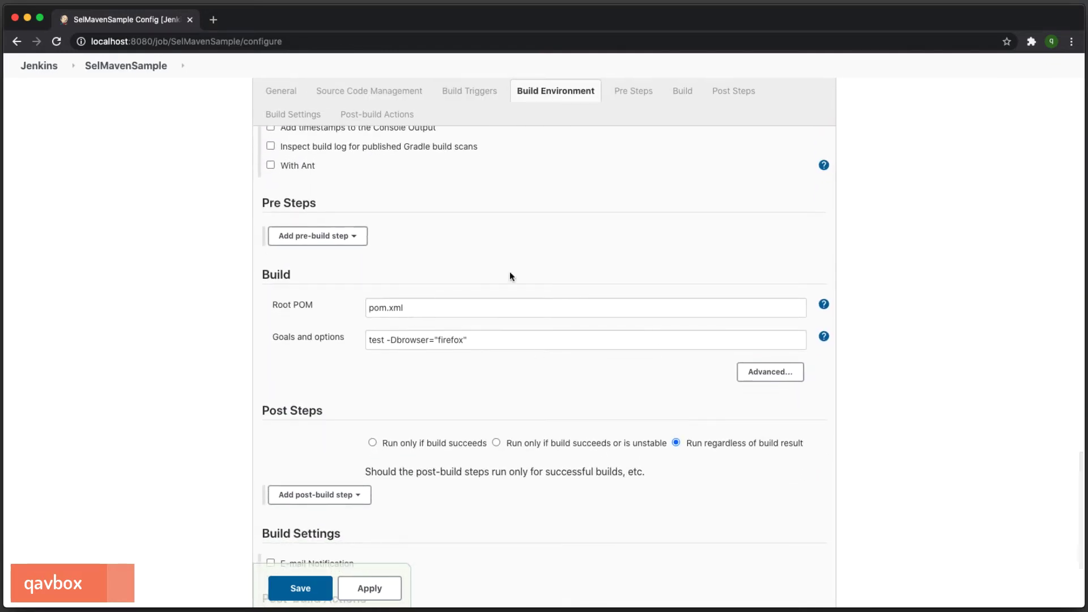
Step: Save the SelMavenSample configuration and open its form for building with parameters
{"action": "left_click", "coordinate": [292, 592]}
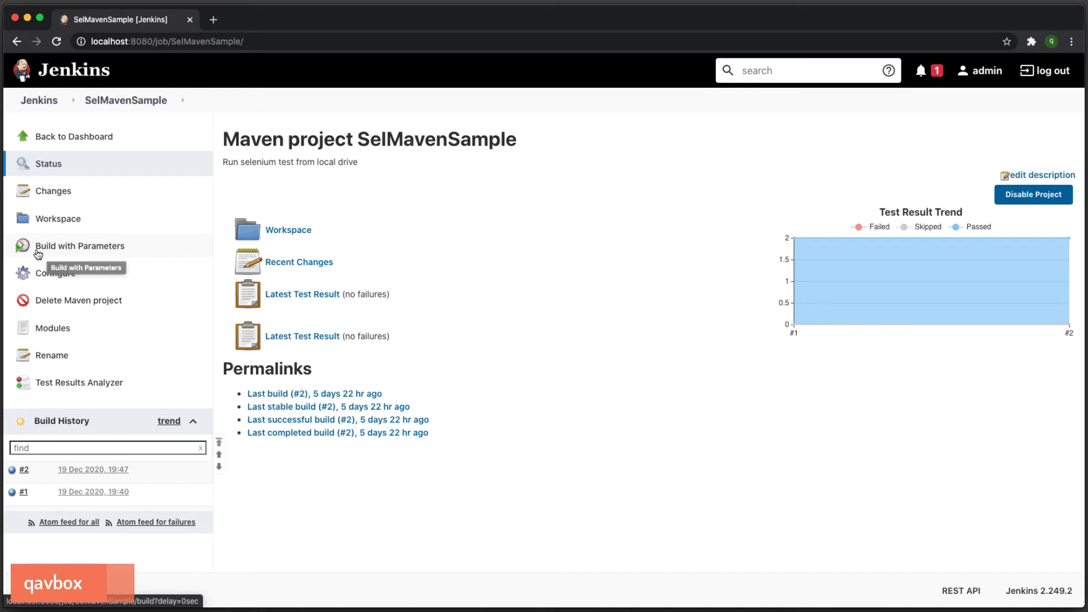
{"action": "left_click", "coordinate": [89, 254]}
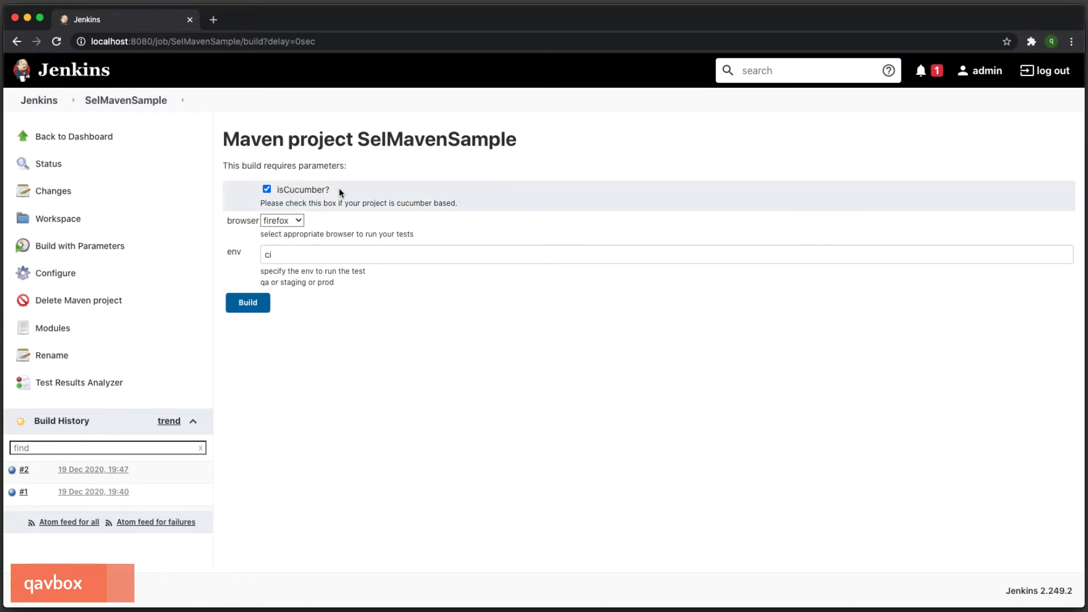
Step: In the build form, clear isCucumber?, choose chrome as the browser and set env to prod
{"action": "left_click", "coordinate": [266, 189]}
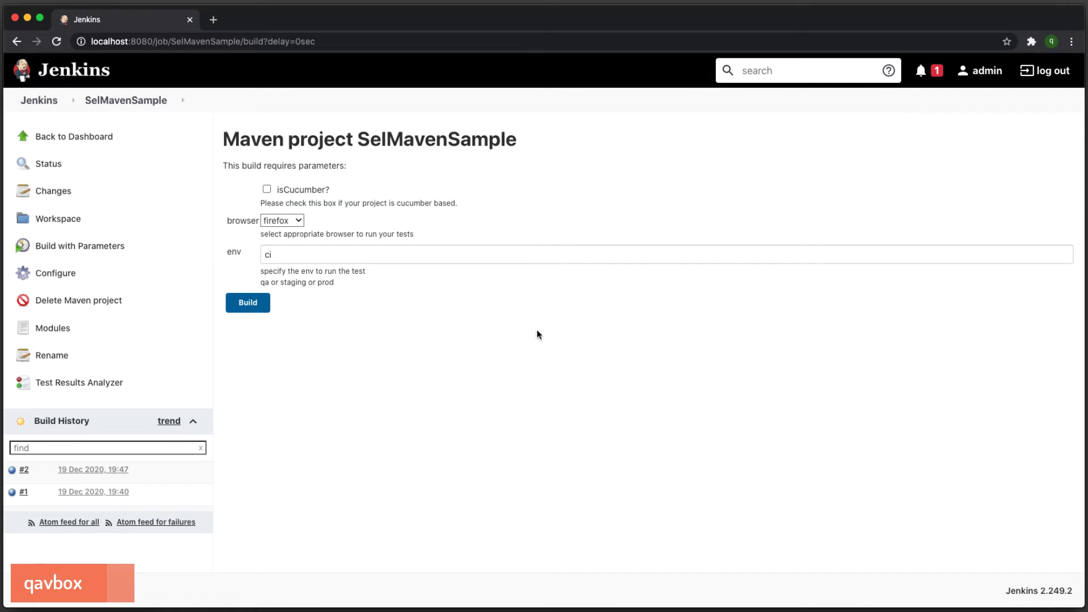
{"action": "left_click", "coordinate": [284, 220]}
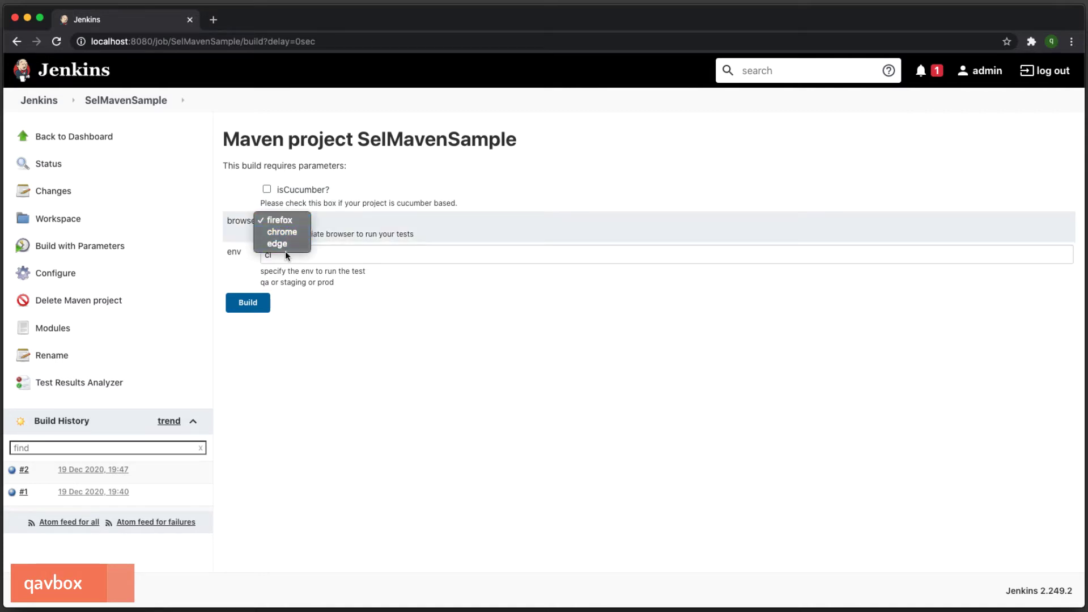
{"action": "left_click", "coordinate": [290, 232]}
{"action": "left_click", "coordinate": [325, 255]}
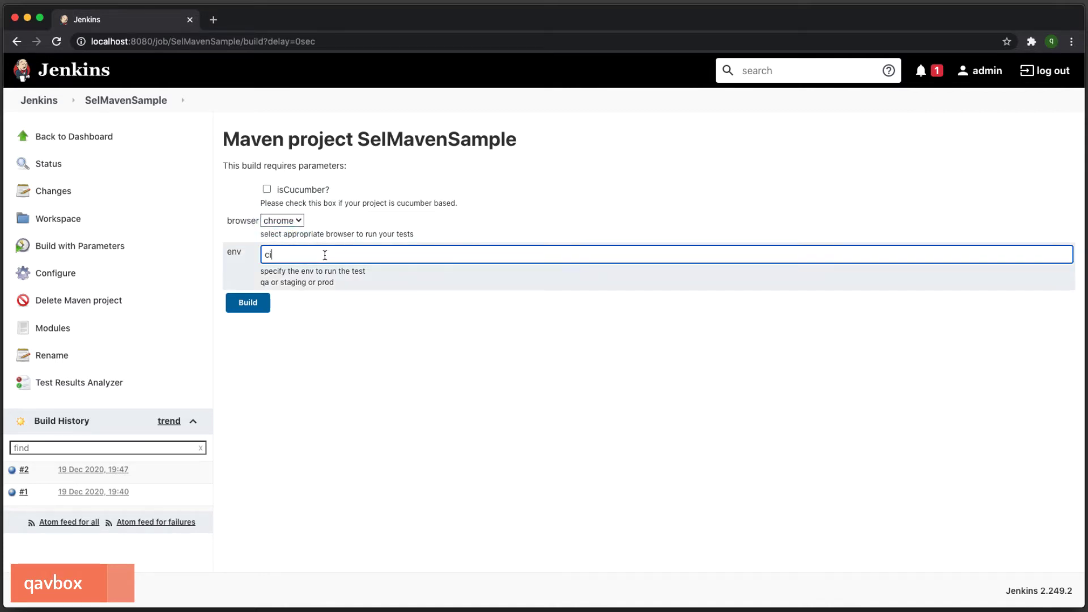
{"action": "double_click", "coordinate": [325, 255]}
{"action": "type", "text": "prod"}
{"action": "left_click", "coordinate": [541, 386]}
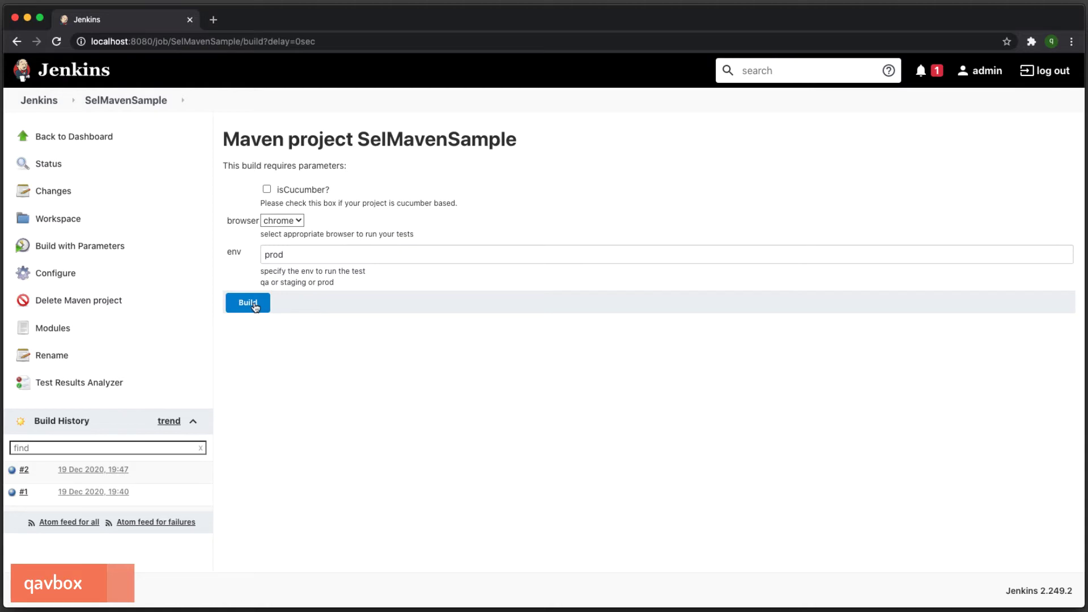
{"action": "left_click", "coordinate": [254, 306]}
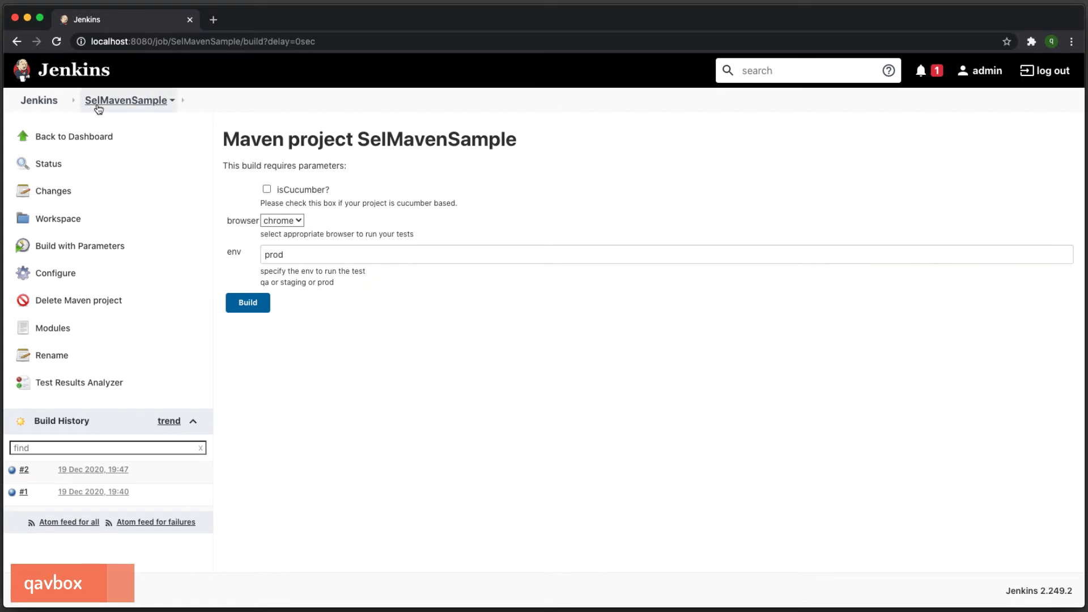
Step: Return to the Jenkins dashboard and open the configuration of the SampleFreeStyle job
{"action": "left_click", "coordinate": [37, 102]}
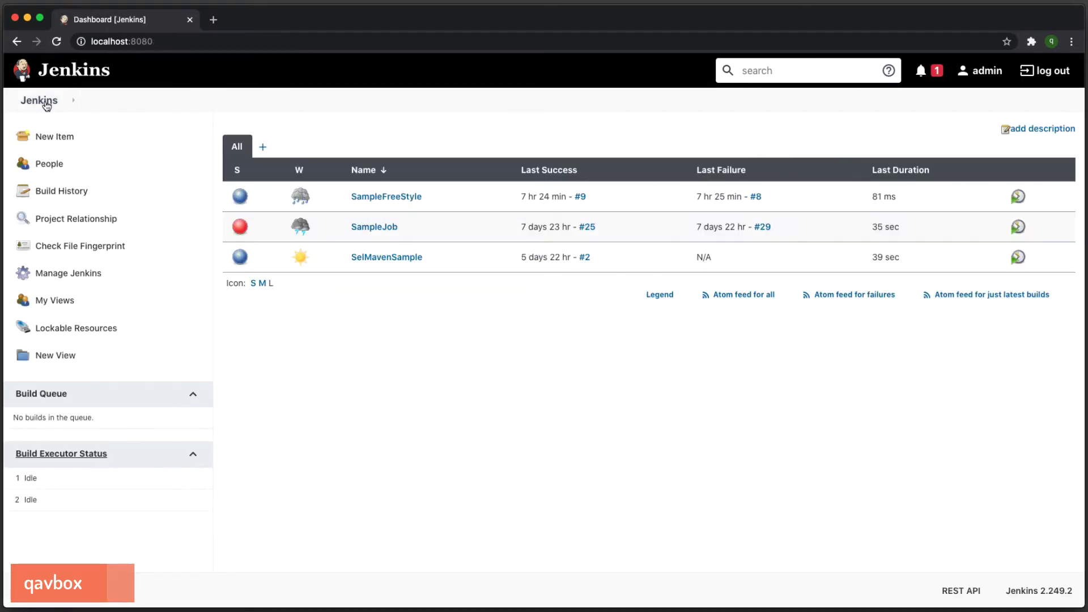
{"action": "left_click", "coordinate": [426, 197]}
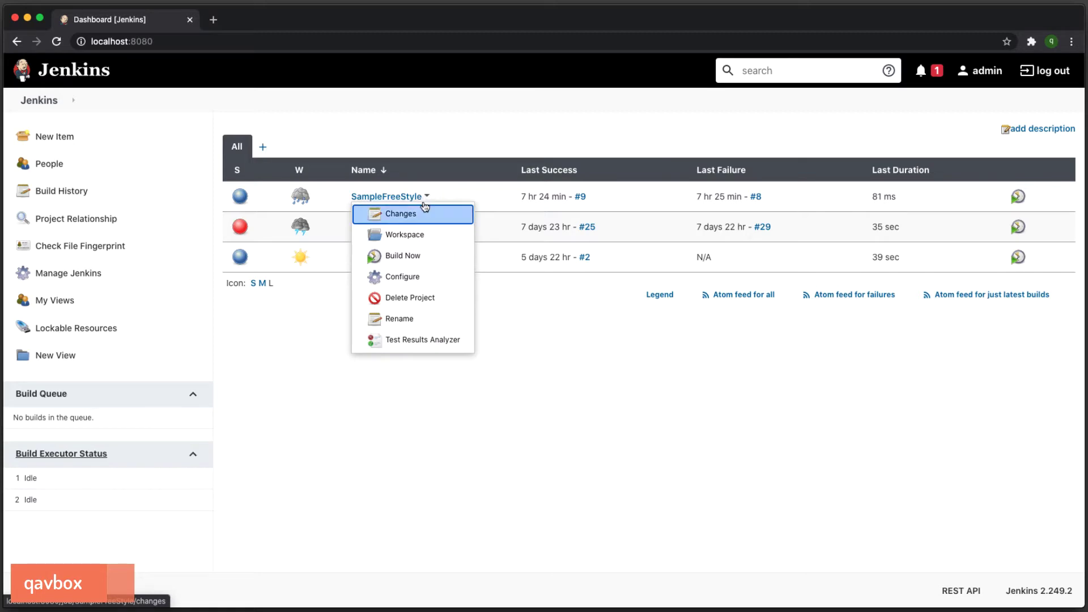
{"action": "left_click", "coordinate": [411, 280]}
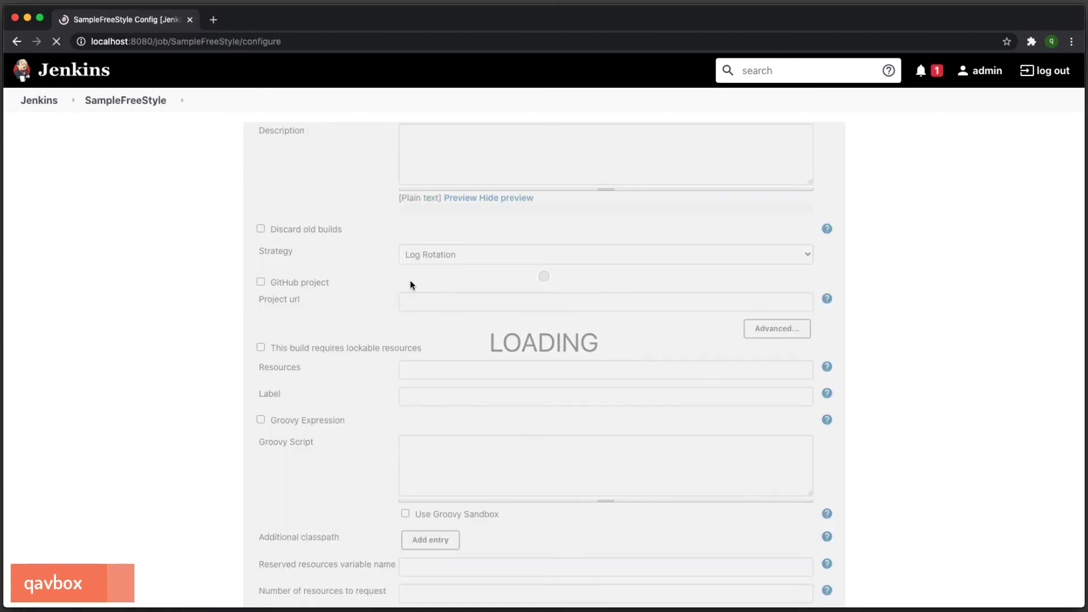
Step: Make the SampleFreeStyle project parameterised with a Boolean parameter named isCucumber? that is checked by default
{"action": "scroll", "coordinate": [913, 335], "scroll_direction": "down", "scroll_amount": 3}
{"action": "scroll", "coordinate": [913, 335], "scroll_direction": "up", "scroll_amount": 3}
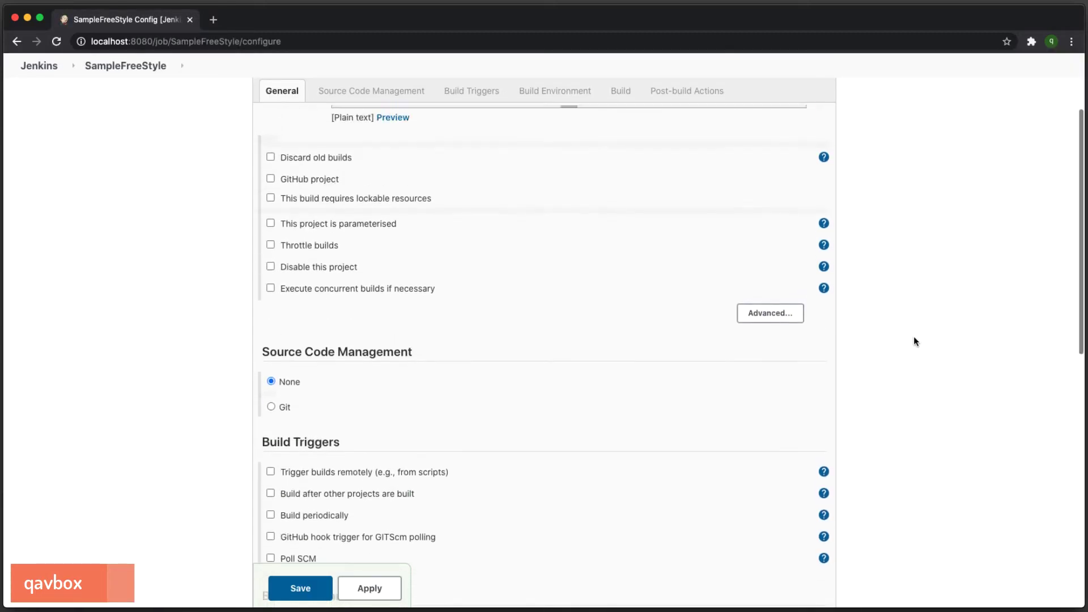
{"action": "left_click", "coordinate": [270, 247]}
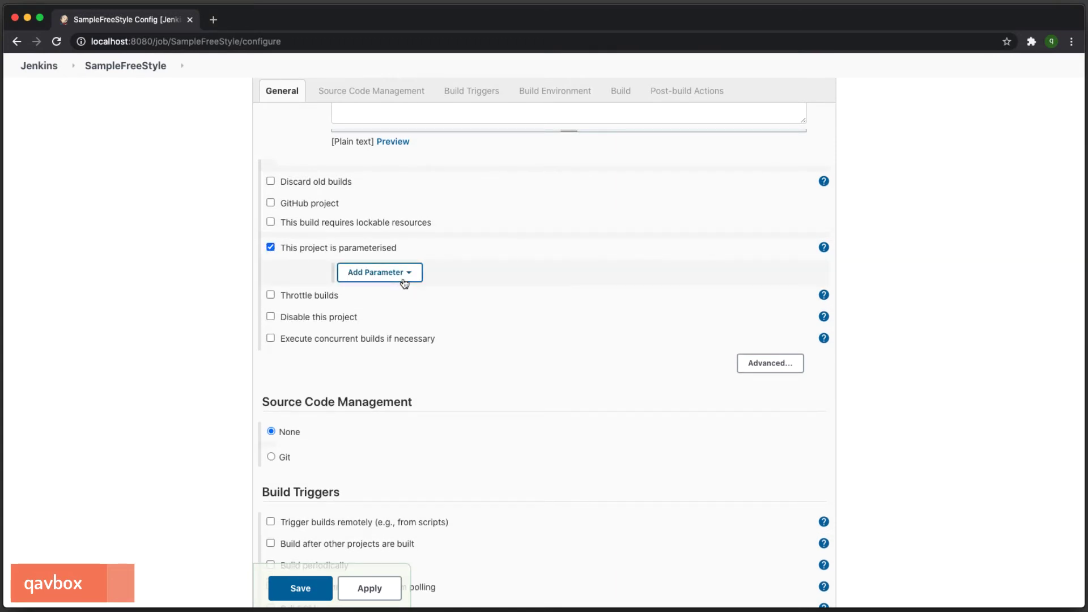
{"action": "left_click", "coordinate": [376, 272]}
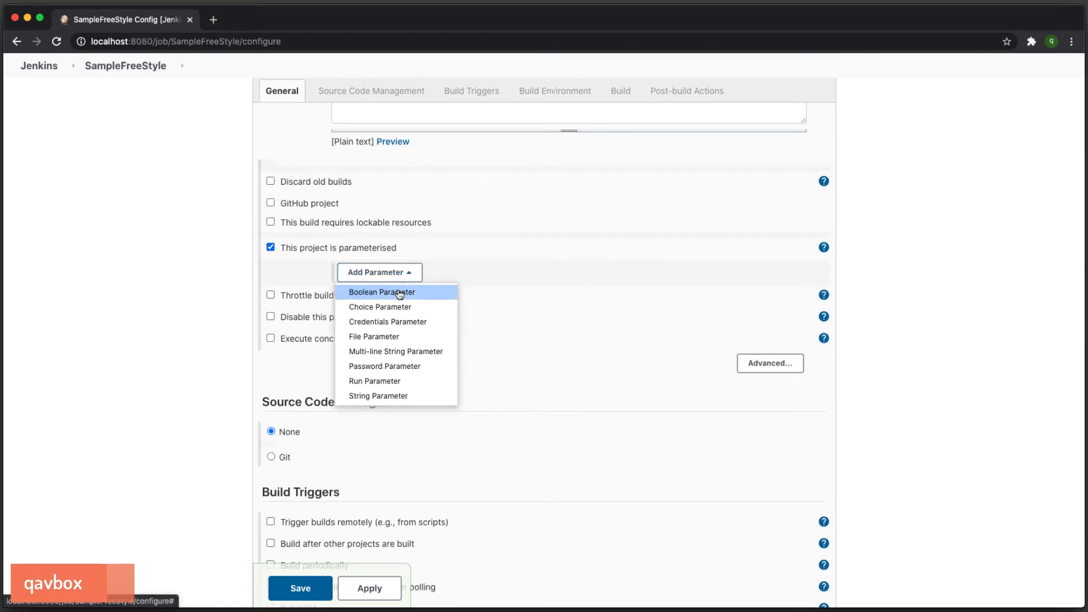
{"action": "left_click", "coordinate": [382, 292]}
{"action": "left_click", "coordinate": [475, 304]}
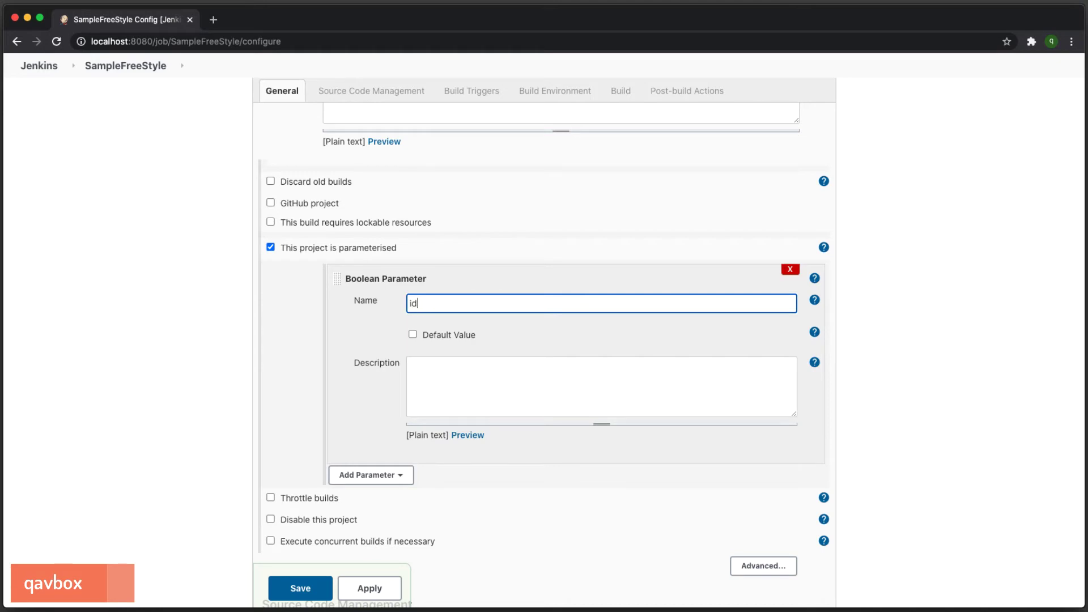
{"action": "type", "text": "isCucumber?"}
{"action": "left_click", "coordinate": [413, 334]}
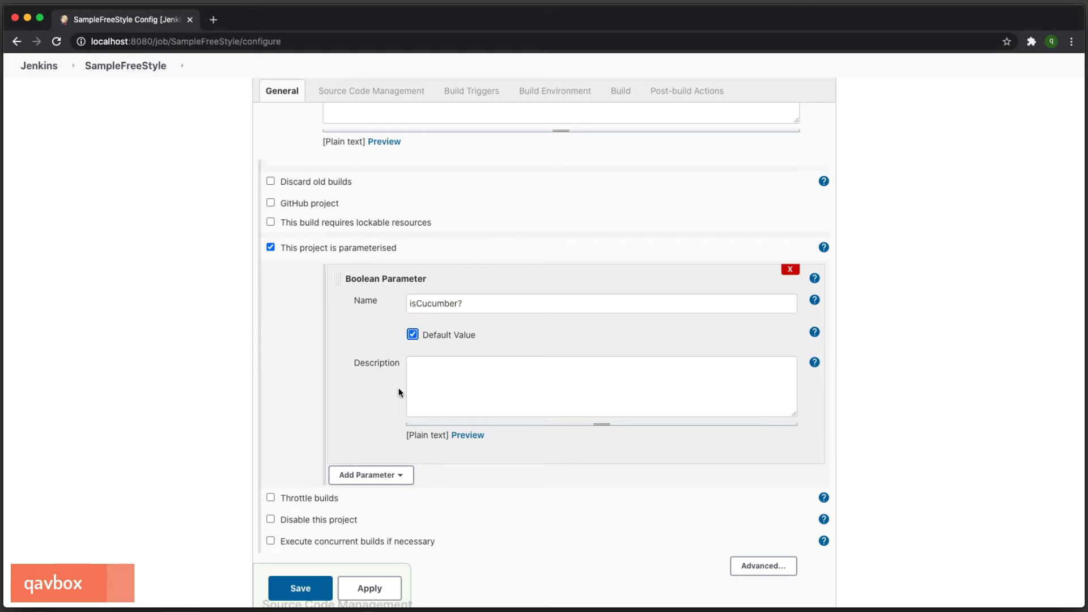
Step: Add a Choice parameter named browsers with the choices chrome, firefox and edge
{"action": "left_click", "coordinate": [371, 475]}
{"action": "left_click", "coordinate": [399, 366]}
{"action": "left_click", "coordinate": [520, 506]}
{"action": "type", "text": "browsers"}
{"action": "key", "text": "Tab"}
{"action": "type", "text": "chrome"}
{"action": "key", "text": "Return"}
{"action": "type", "text": "firefox edge"}
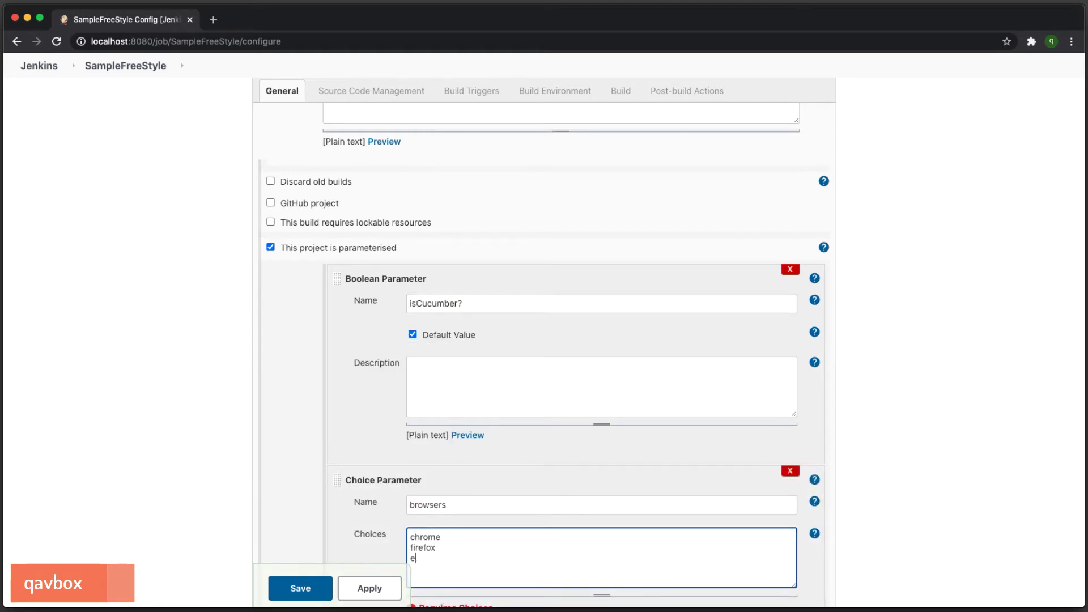
Step: Add a String parameter named env with the default value ci
{"action": "scroll", "coordinate": [551, 399], "scroll_direction": "down", "scroll_amount": 4}
{"action": "left_click", "coordinate": [551, 399]}
{"action": "left_click", "coordinate": [375, 366]}
{"action": "left_click", "coordinate": [389, 488]}
{"action": "left_click", "coordinate": [469, 396]}
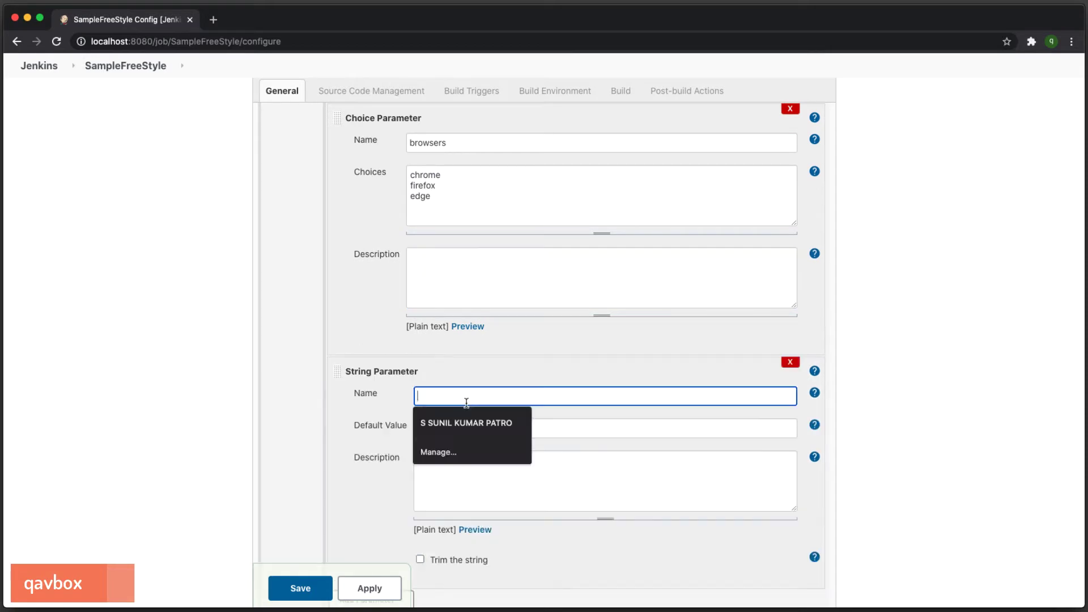
{"action": "type", "text": "env"}
{"action": "key", "text": "Tab"}
{"action": "type", "text": "ci"}
{"action": "left_click", "coordinate": [878, 382]}
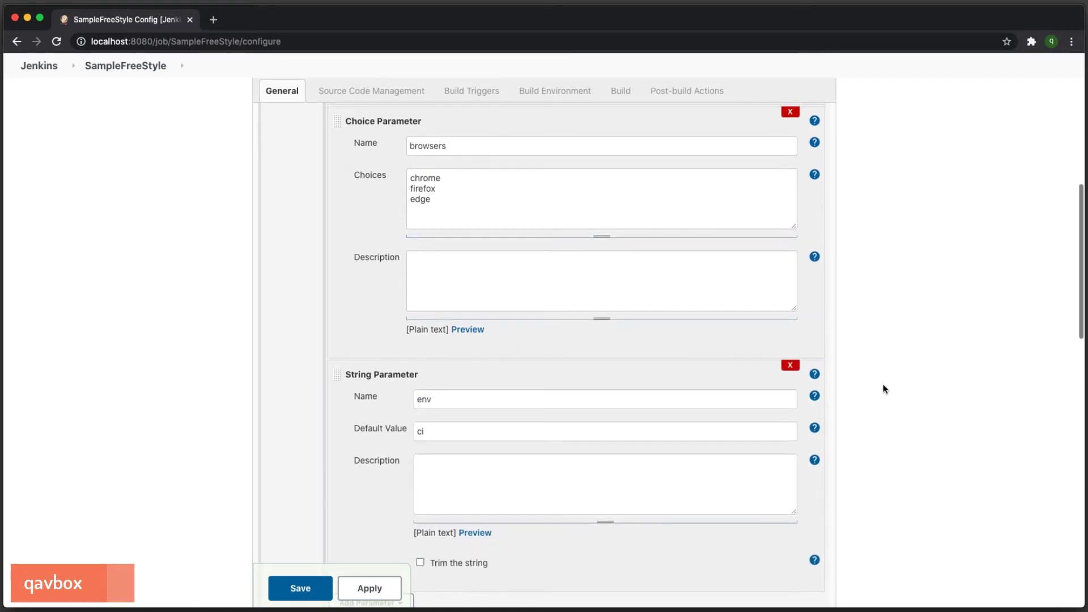
Step: Append echo $browser, echo $isCucumber? and echo env as separate lines to the Execute shell command, and save the configuration
{"action": "scroll", "coordinate": [884, 380], "scroll_direction": "down", "scroll_amount": 2}
{"action": "scroll", "coordinate": [888, 379], "scroll_direction": "down", "scroll_amount": 9}
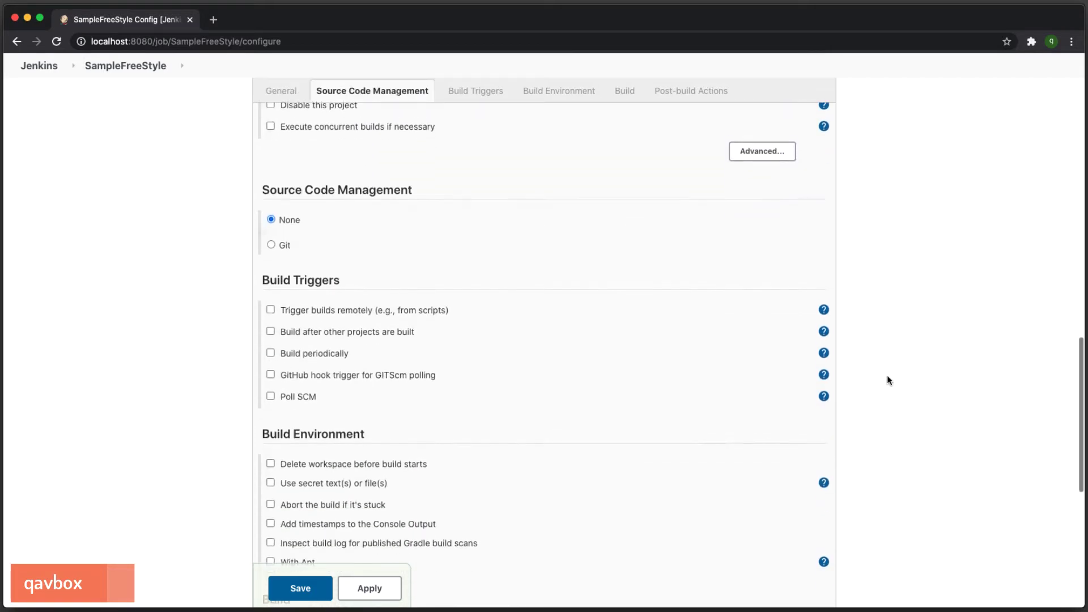
{"action": "scroll", "coordinate": [887, 375], "scroll_direction": "down", "scroll_amount": 7}
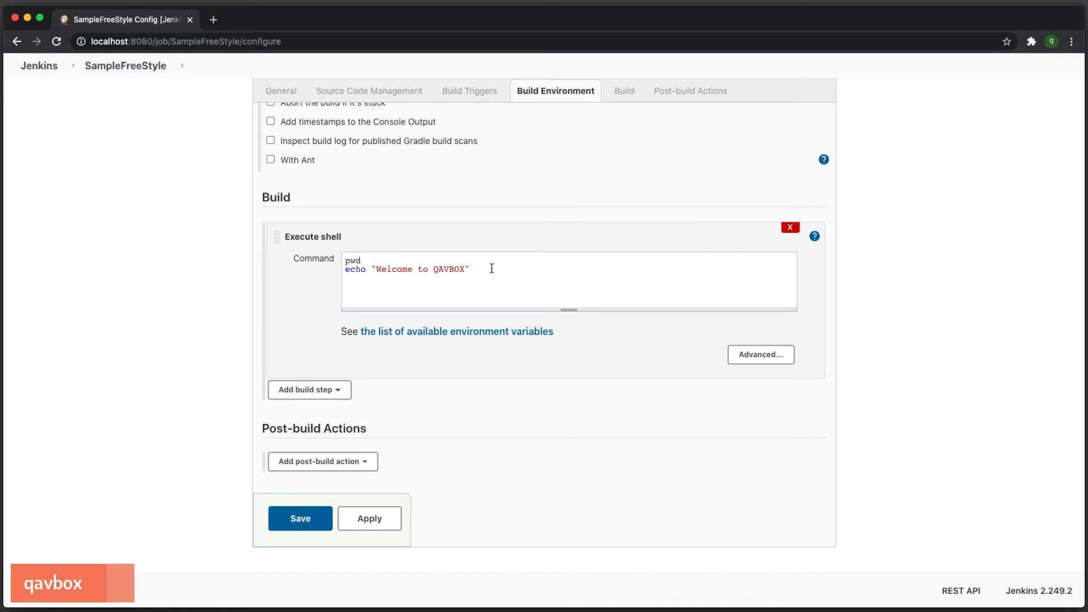
{"action": "scroll", "coordinate": [491, 267], "scroll_direction": "up", "scroll_amount": 15}
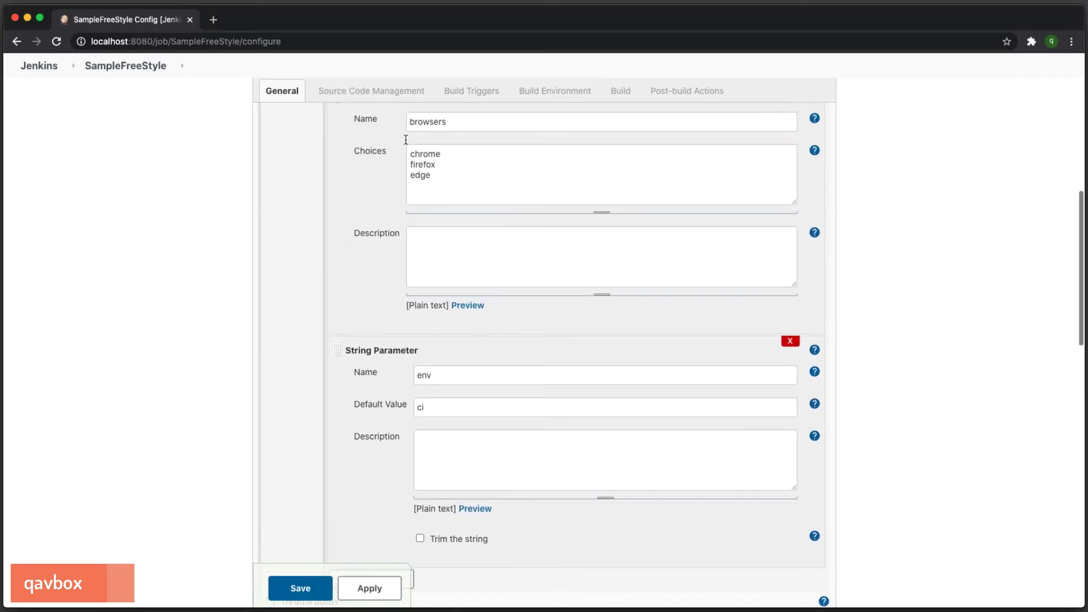
{"action": "scroll", "coordinate": [597, 296], "scroll_direction": "down", "scroll_amount": 5}
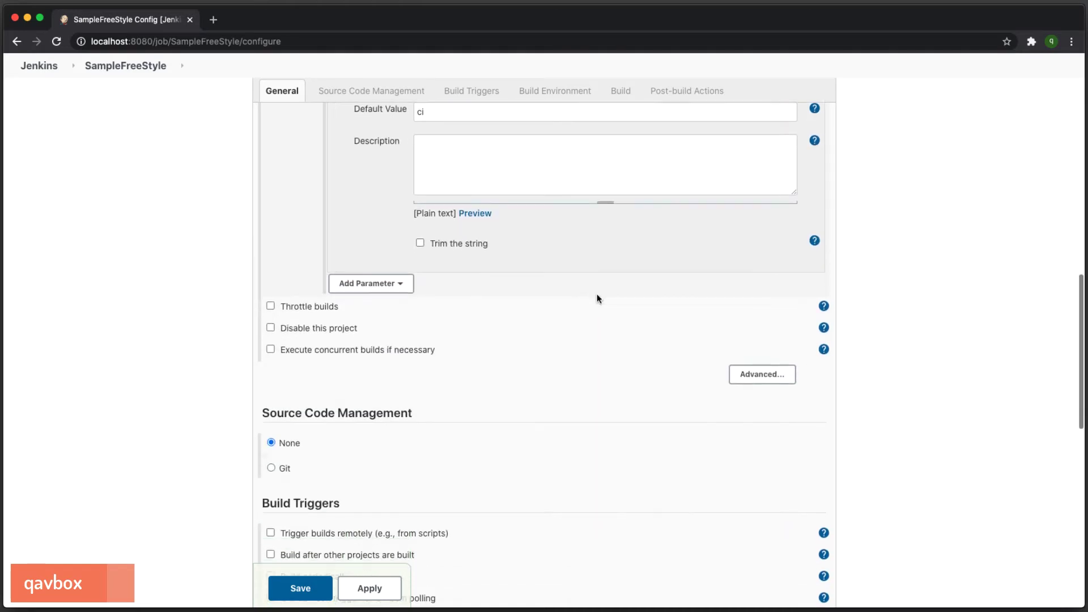
{"action": "scroll", "coordinate": [598, 297], "scroll_direction": "down", "scroll_amount": 5}
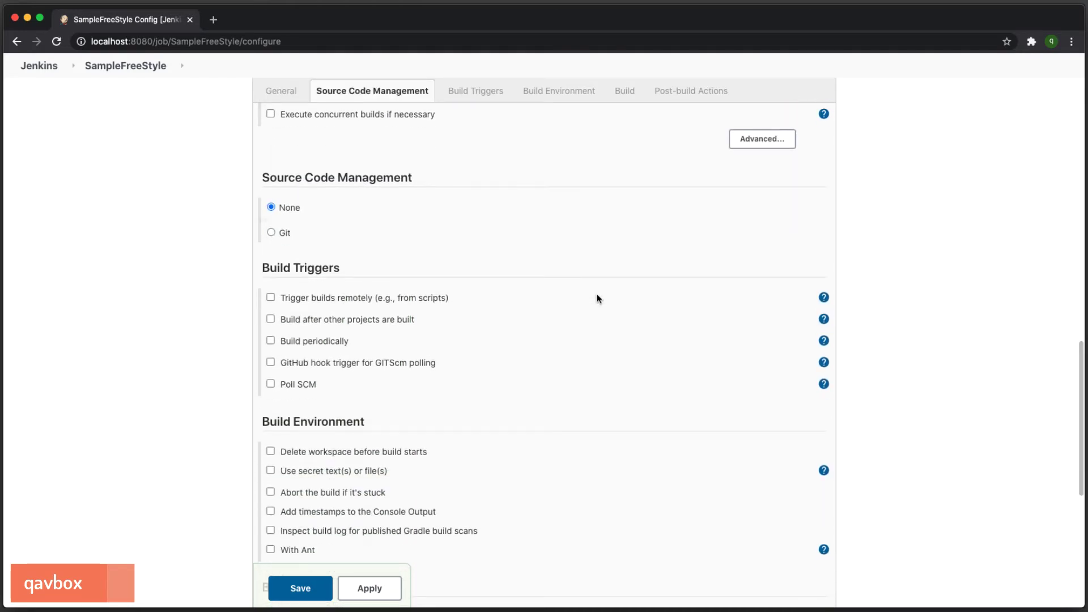
{"action": "scroll", "coordinate": [596, 294], "scroll_direction": "down", "scroll_amount": 6}
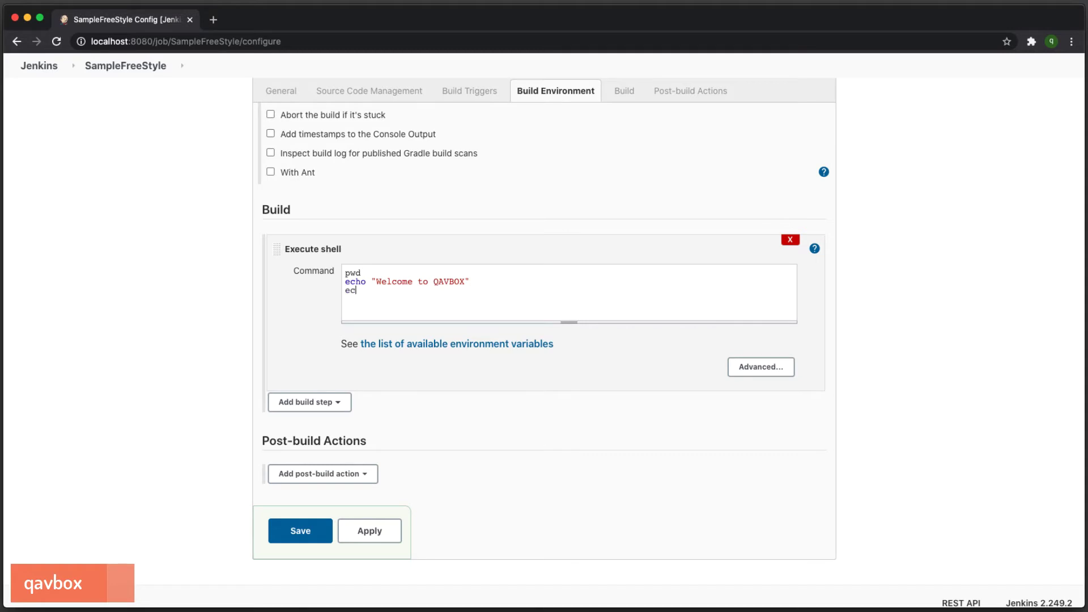
{"action": "type", "text": "ho "}
{"action": "type", "text": "$browser"}
{"action": "type", "text": "cumber?"}
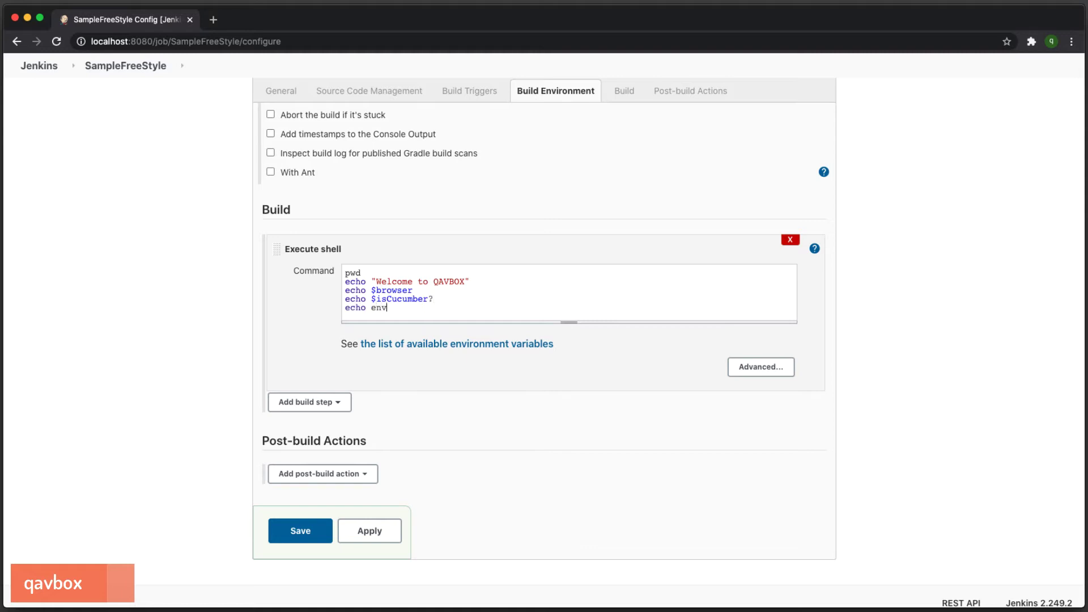
{"action": "left_click", "coordinate": [308, 525]}
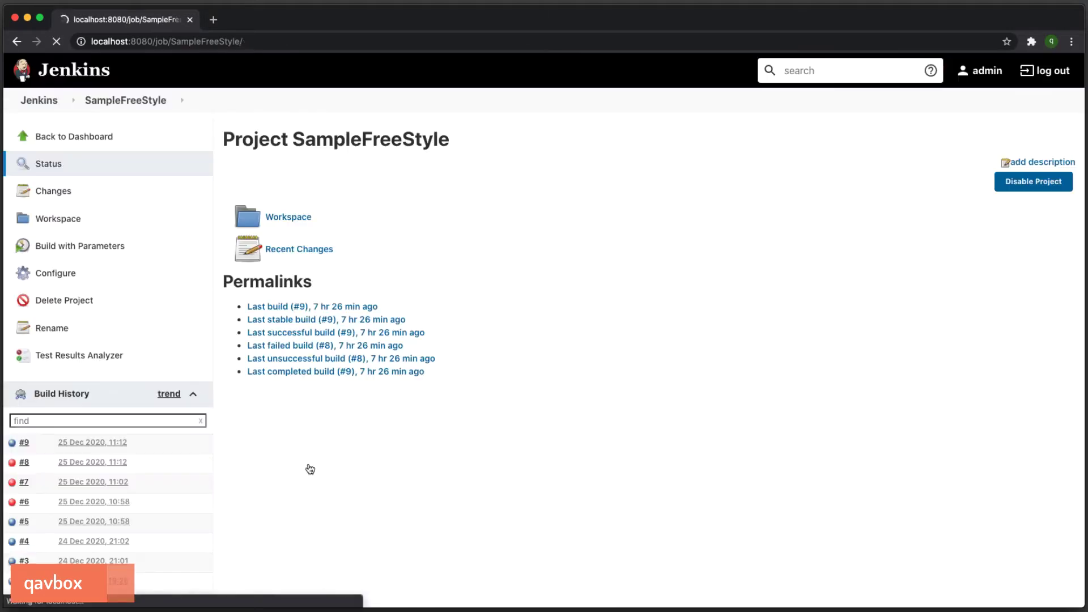
Step: Open the form for building with parameters, clear isCucumber?, choose edge for browsers and set env to prod
{"action": "left_click", "coordinate": [143, 258]}
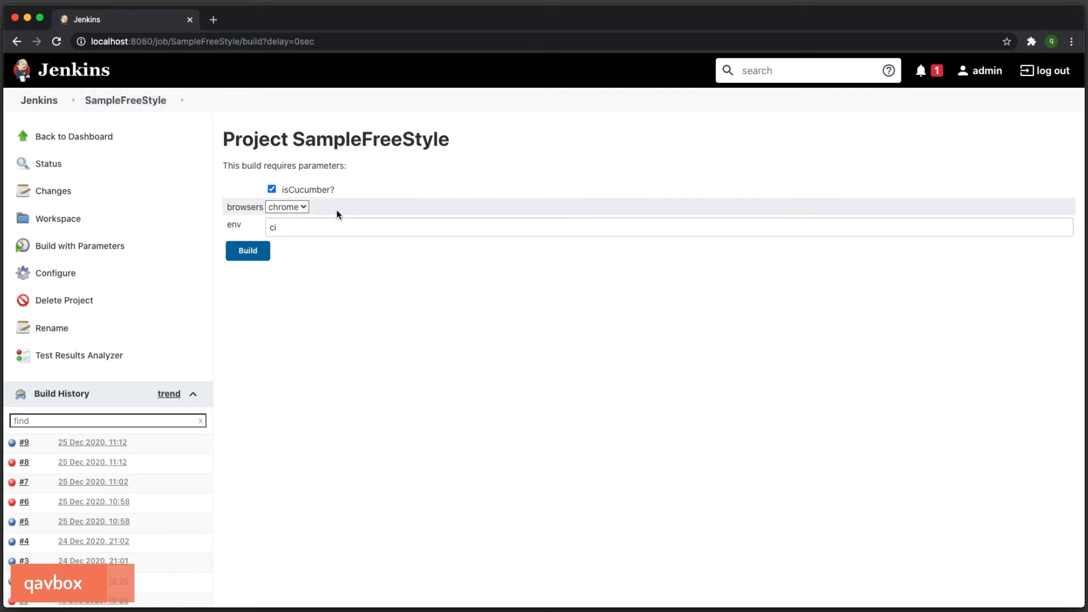
{"action": "left_click", "coordinate": [271, 190]}
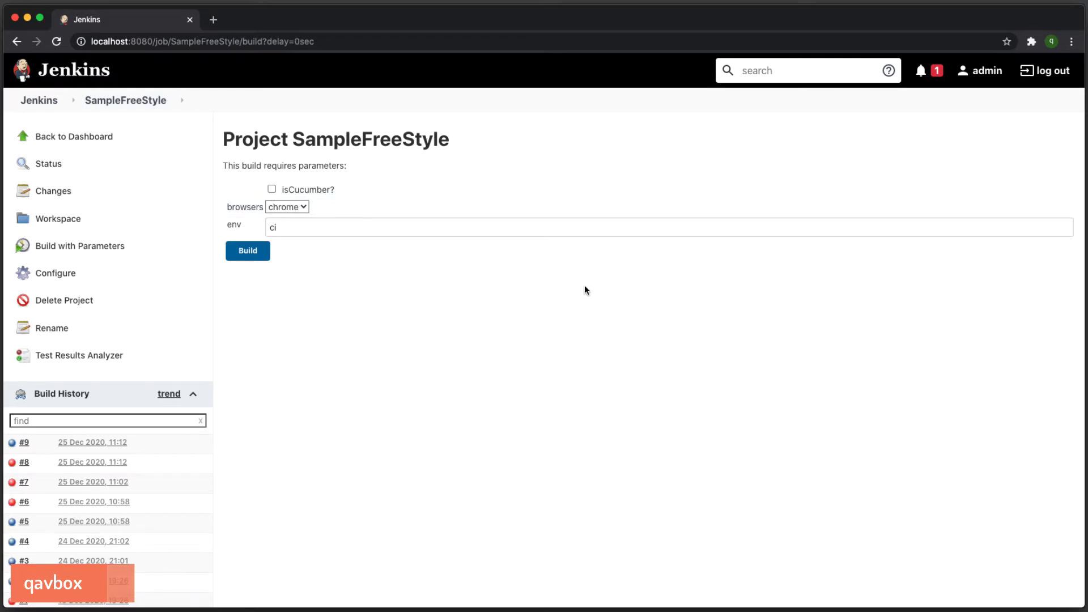
{"action": "left_click", "coordinate": [292, 208]}
{"action": "left_click", "coordinate": [293, 230]}
{"action": "left_click", "coordinate": [366, 221]}
{"action": "key", "text": "super+a"}
{"action": "type", "text": "prod"}
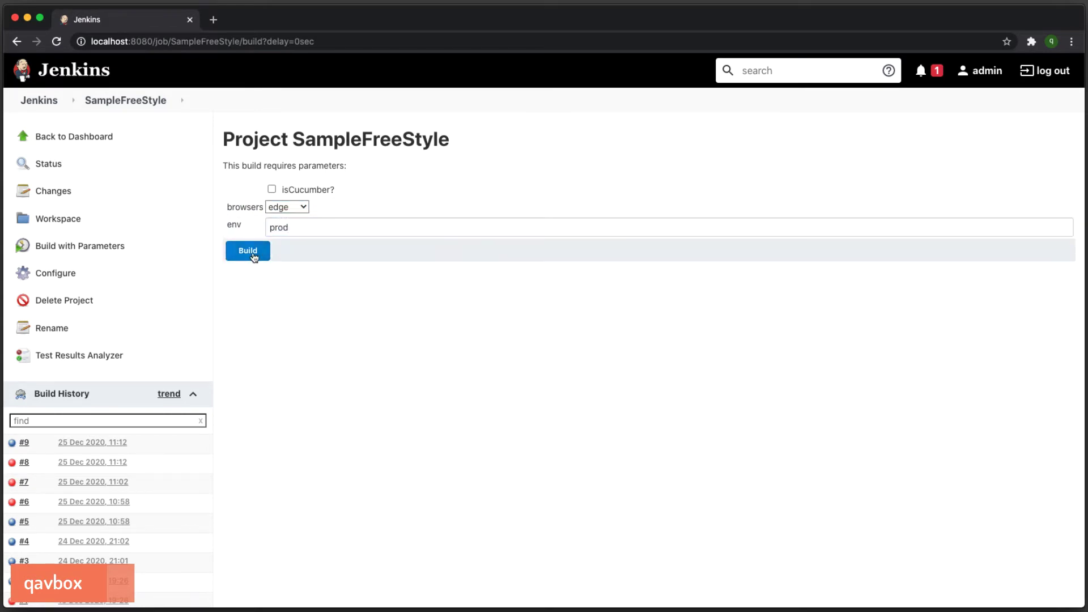
Step: Start the SampleFreeStyle build and open the new build's console output
{"action": "left_click", "coordinate": [249, 251]}
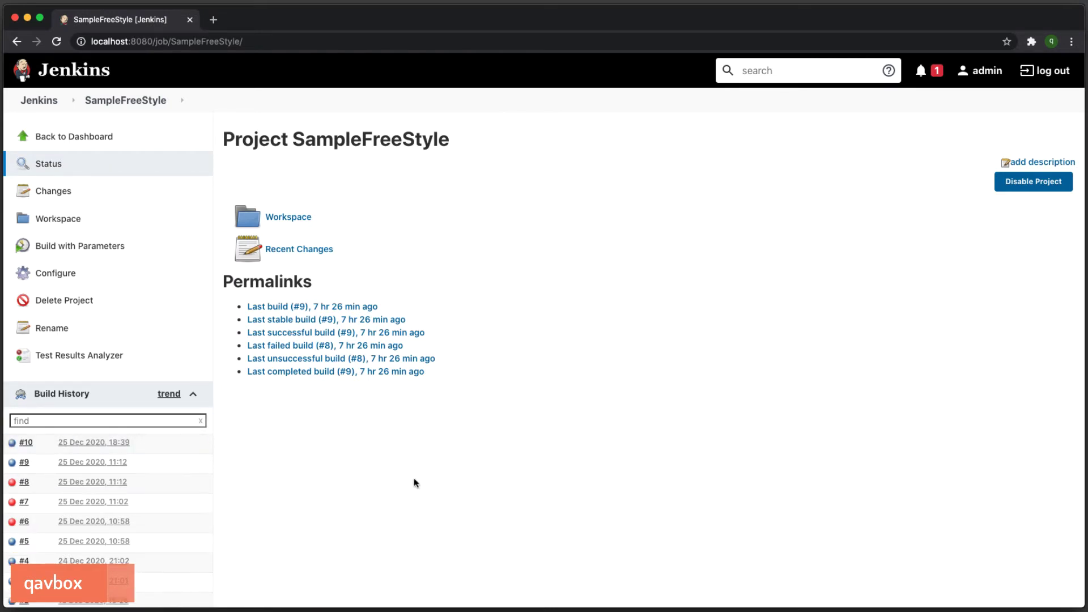
{"action": "left_click", "coordinate": [39, 445]}
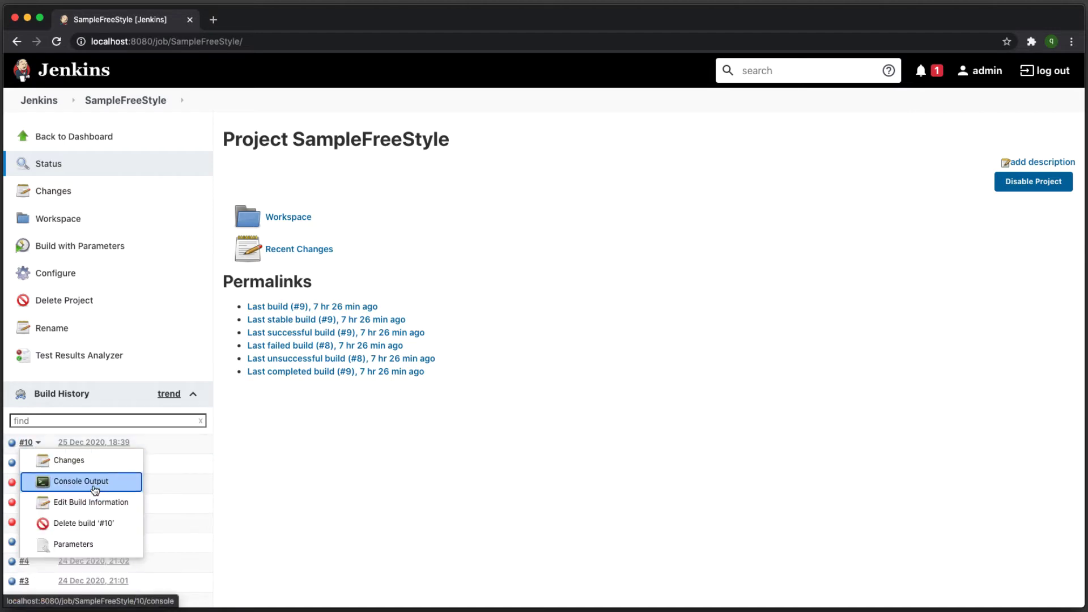
{"action": "left_click", "coordinate": [65, 482]}
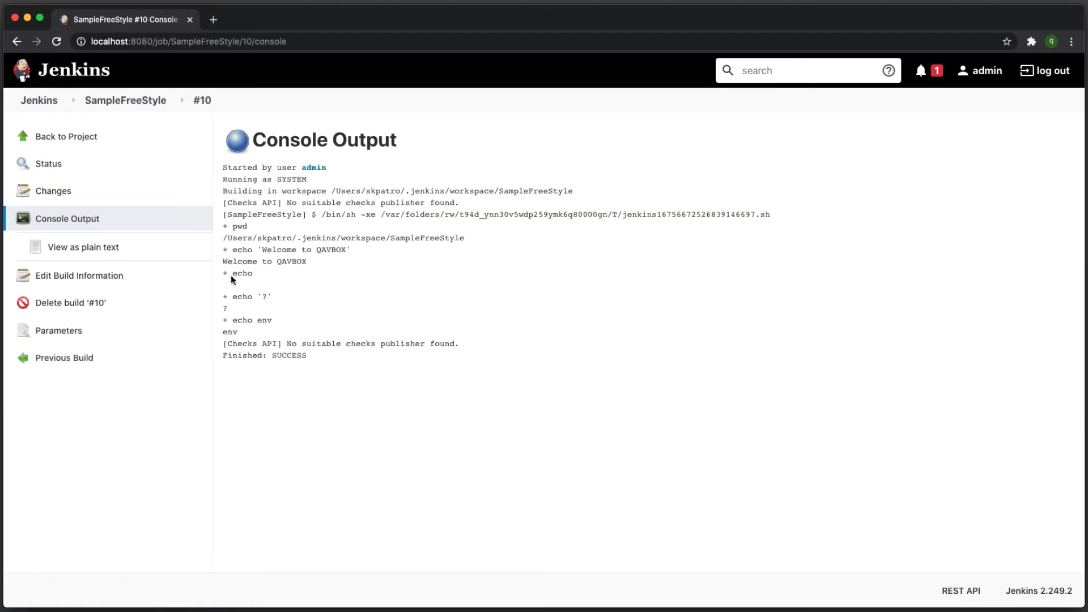
Step: Return to the job's configuration and change the echoed variables in the shell command to $browsers and $isCucumber
{"action": "left_click", "coordinate": [61, 139]}
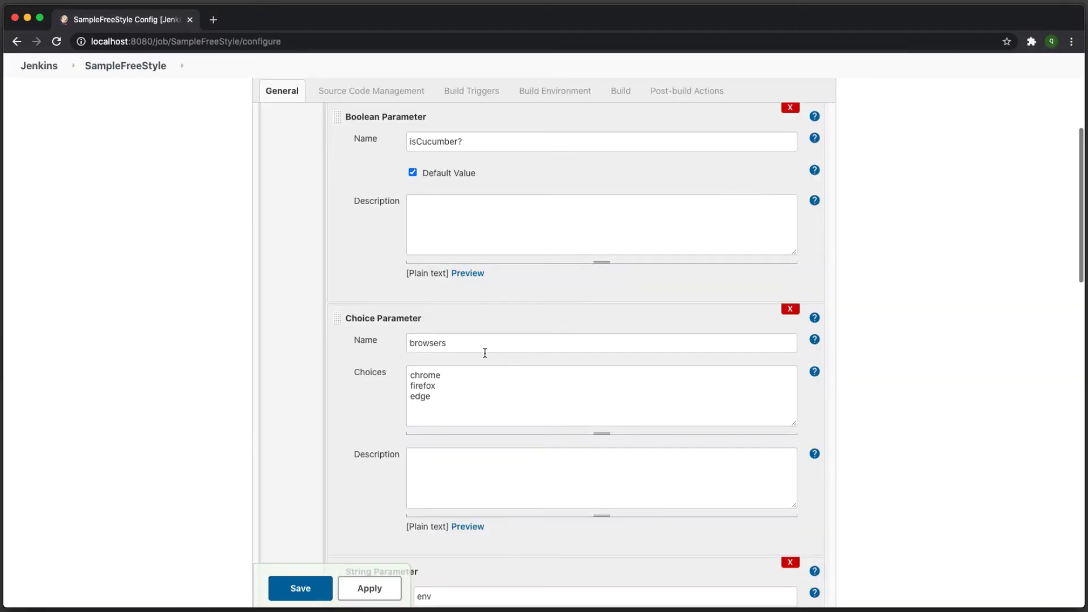
{"action": "scroll", "coordinate": [485, 356], "scroll_direction": "down", "scroll_amount": 10}
{"action": "scroll", "coordinate": [483, 356], "scroll_direction": "down", "scroll_amount": 5}
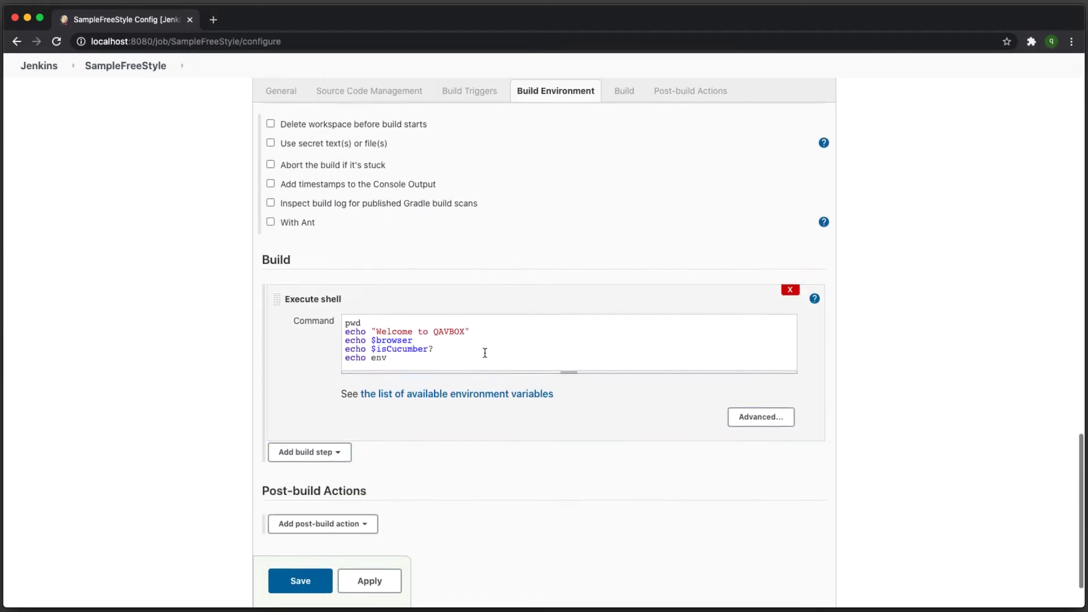
{"action": "left_click", "coordinate": [423, 337]}
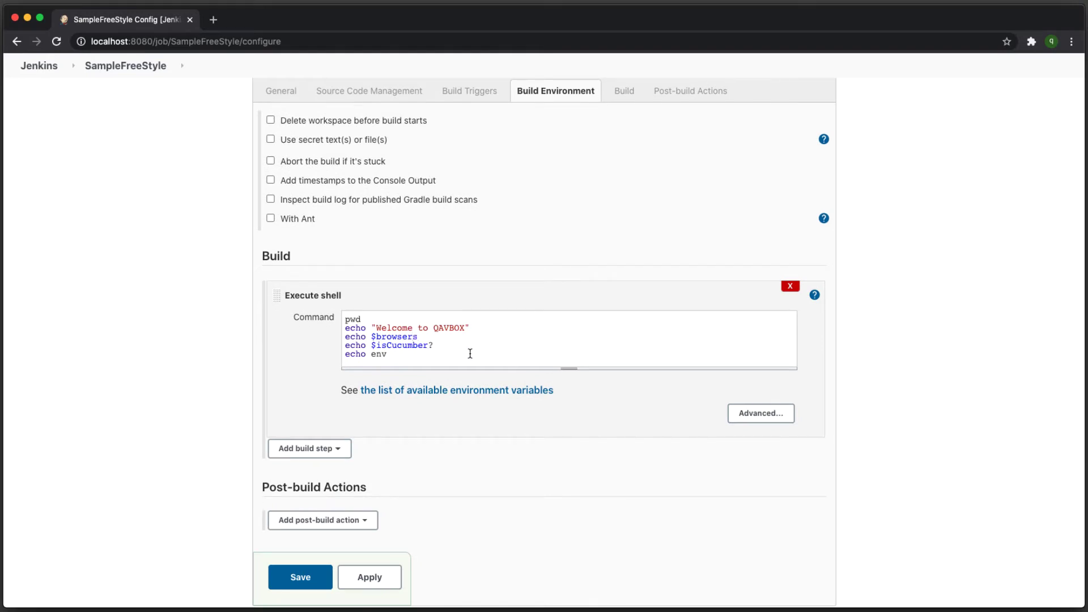
{"action": "scroll", "coordinate": [470, 354], "scroll_direction": "up", "scroll_amount": 1}
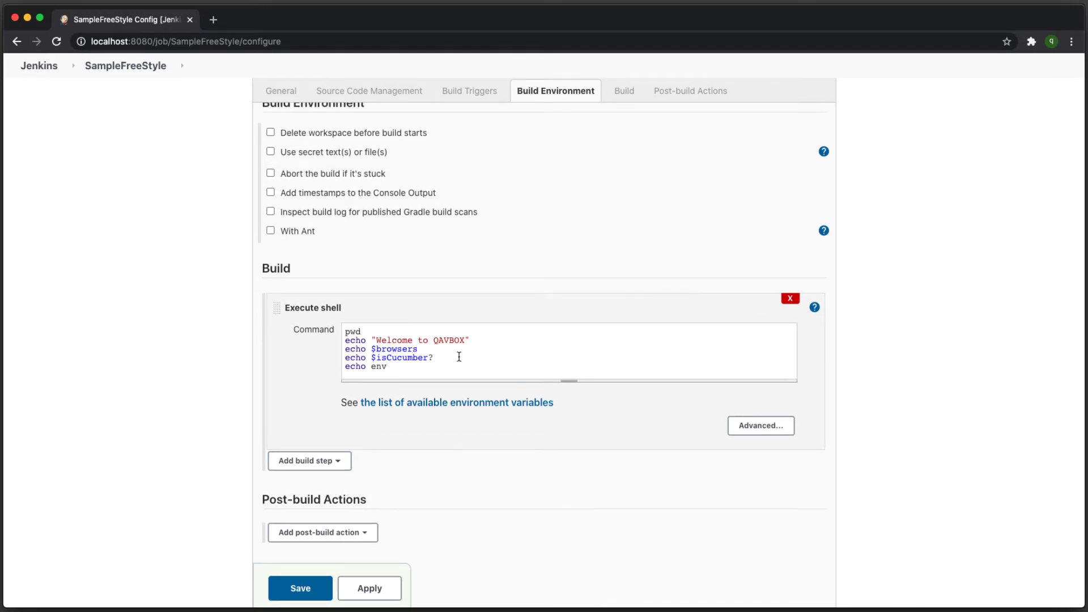
{"action": "scroll", "coordinate": [445, 358], "scroll_direction": "up", "scroll_amount": 1}
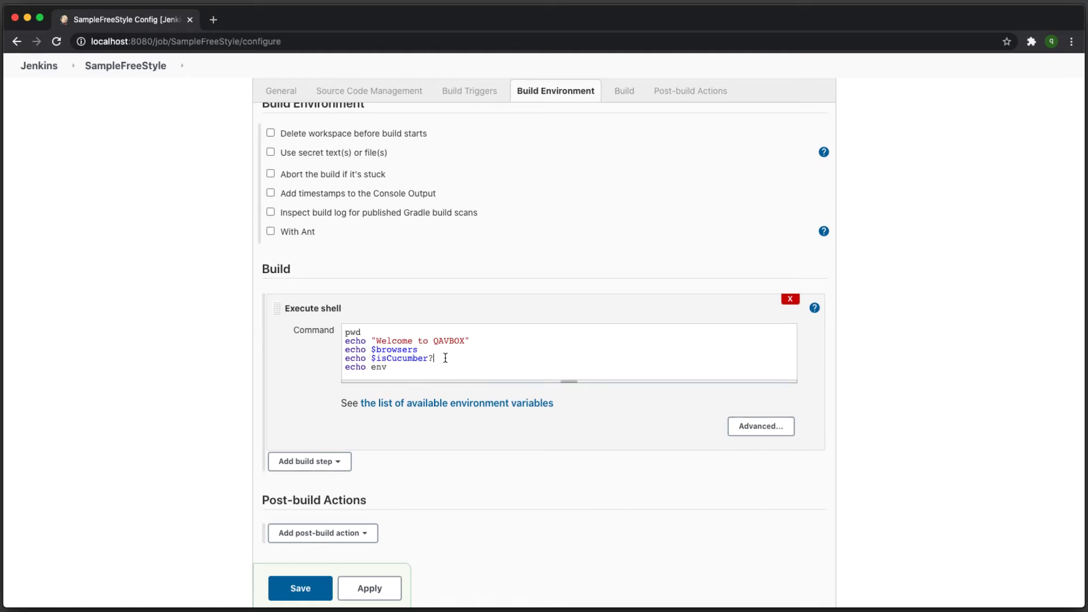
{"action": "scroll", "coordinate": [445, 358], "scroll_direction": "up", "scroll_amount": 1}
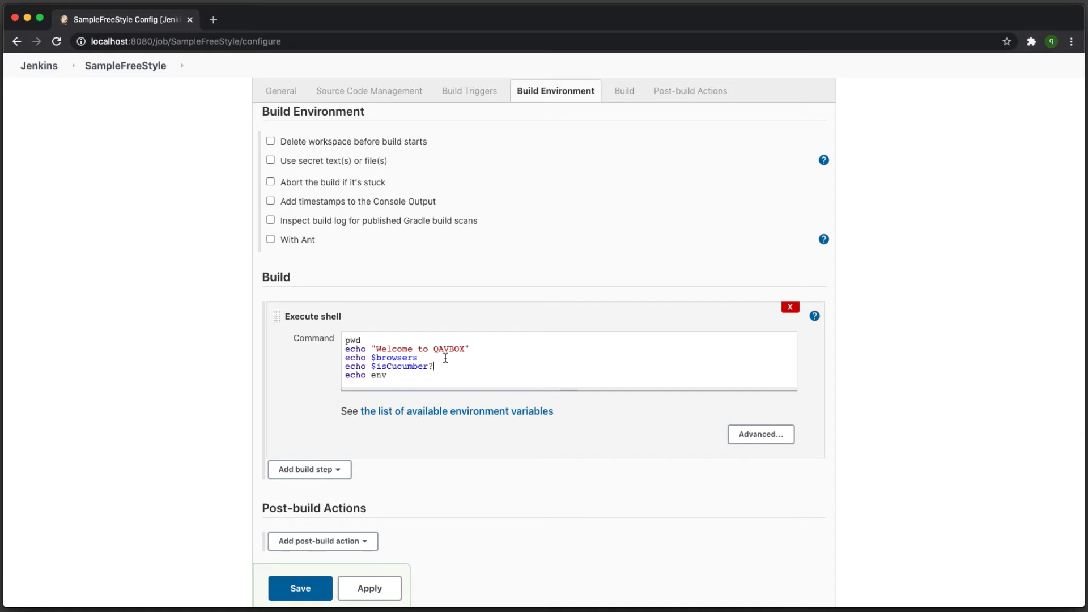
Step: Rename the Boolean parameter to isCucumber, without the question mark
{"action": "scroll", "coordinate": [445, 358], "scroll_direction": "up", "scroll_amount": 15}
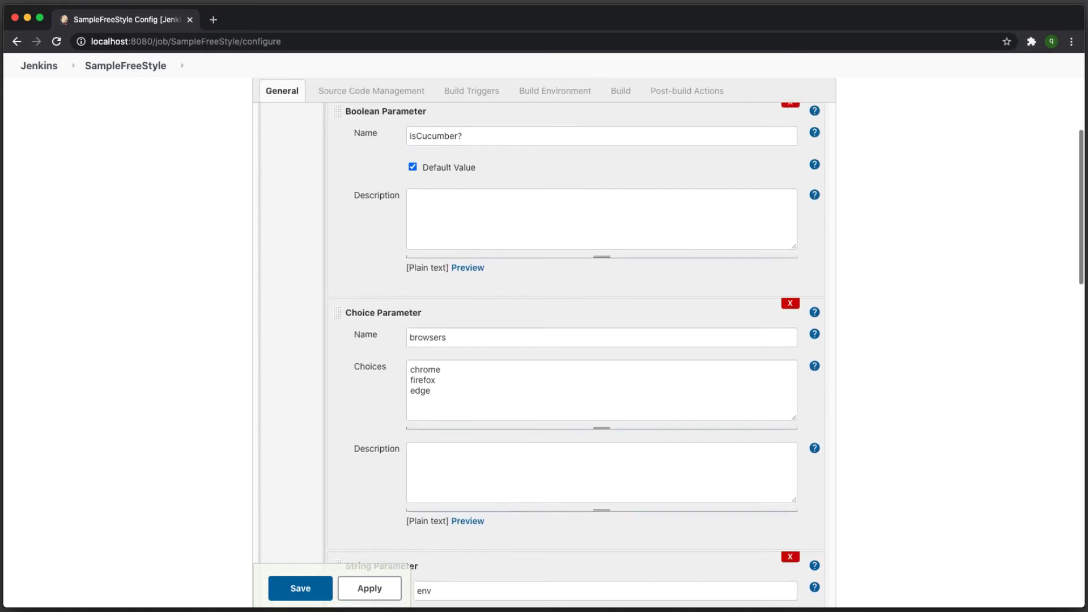
{"action": "scroll", "coordinate": [445, 358], "scroll_direction": "up", "scroll_amount": 2}
{"action": "left_click", "coordinate": [491, 306]}
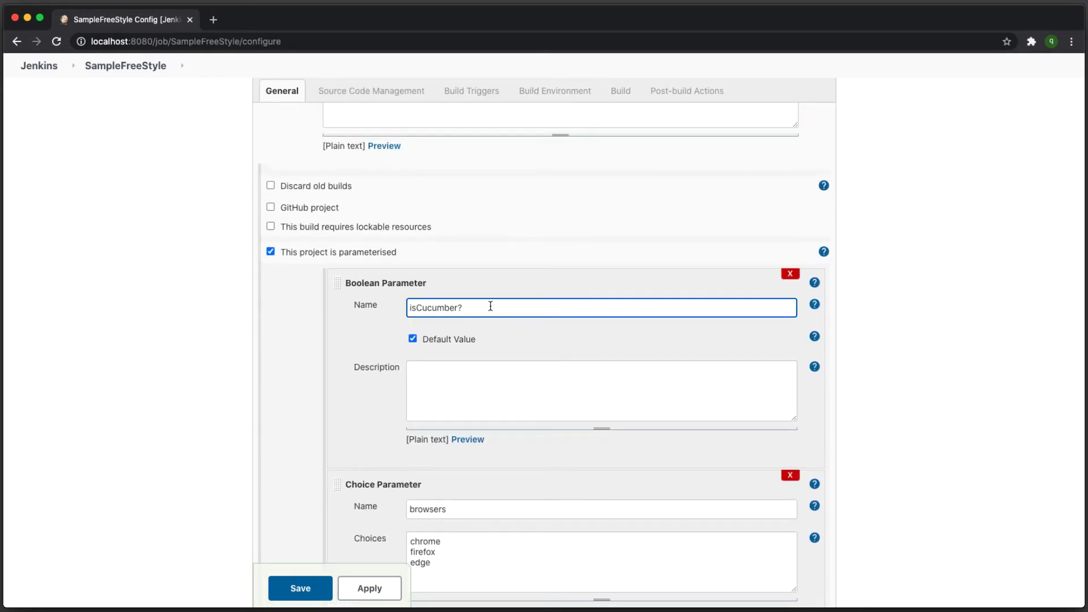
Step: Change the last echo line of the shell command to echo $env
{"action": "scroll", "coordinate": [483, 374], "scroll_direction": "down", "scroll_amount": 10}
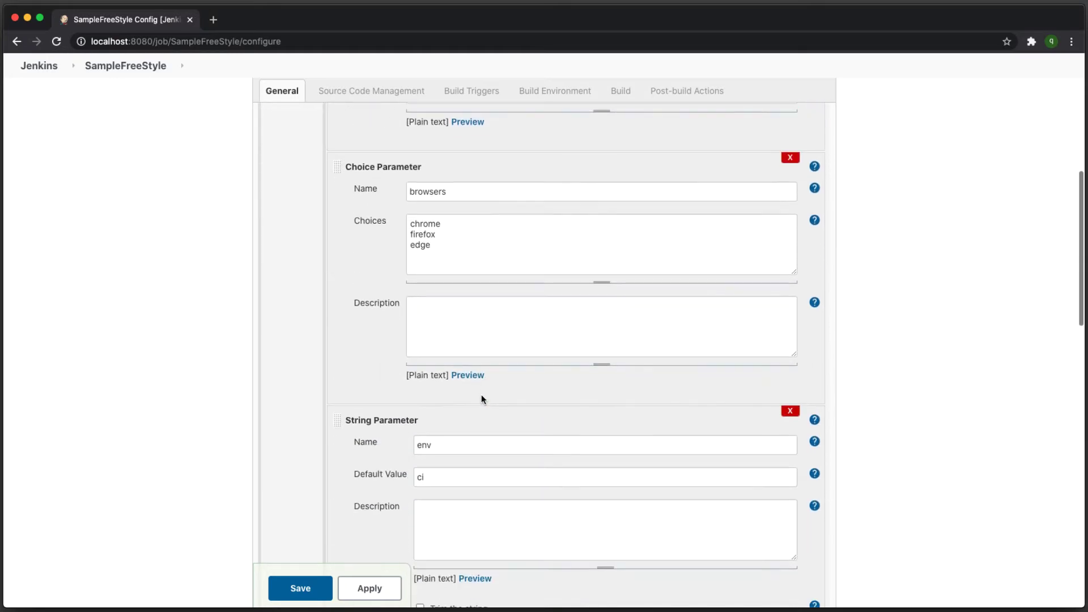
{"action": "scroll", "coordinate": [481, 394], "scroll_direction": "down", "scroll_amount": 20}
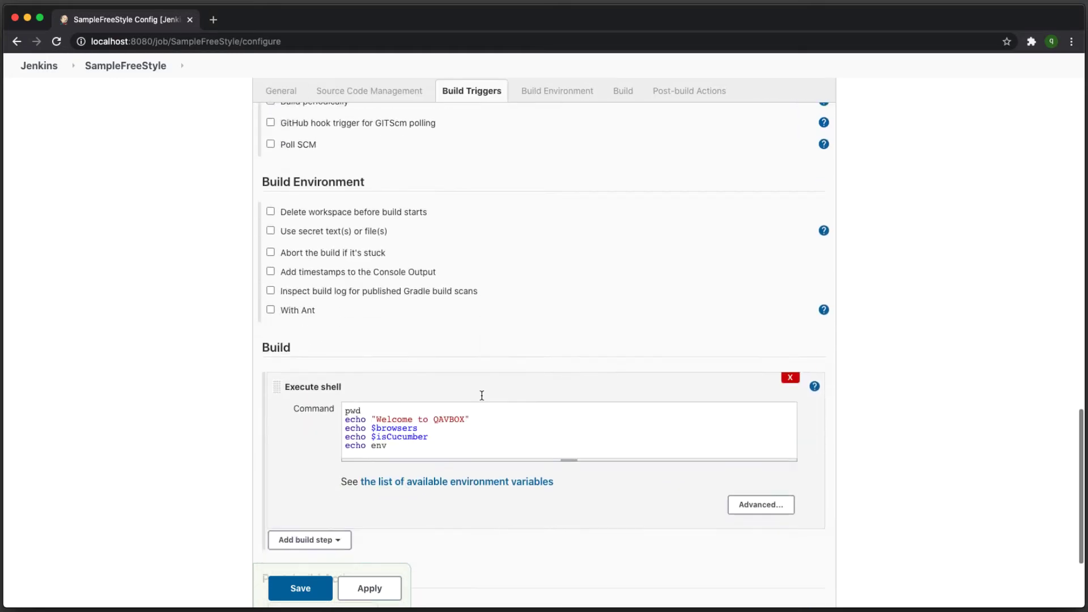
{"action": "left_click", "coordinate": [371, 349]}
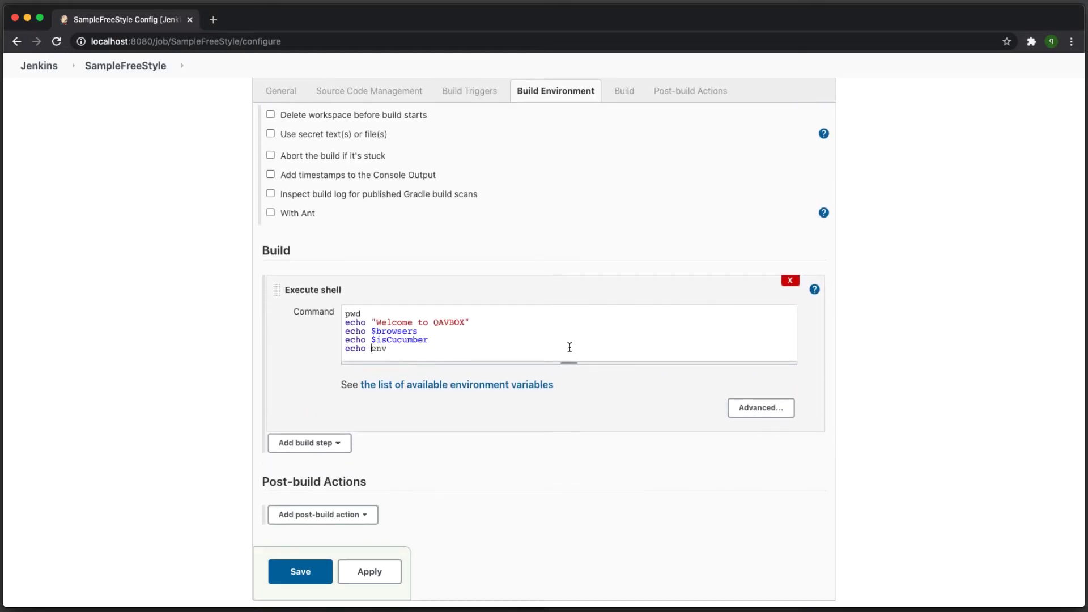
{"action": "type", "text": "$"}
Step: Enlarge the browser's page zoom to 150%
{"action": "left_click", "coordinate": [1071, 42]}
{"action": "left_click", "coordinate": [1028, 176]}
{"action": "left_click", "coordinate": [1029, 176]}
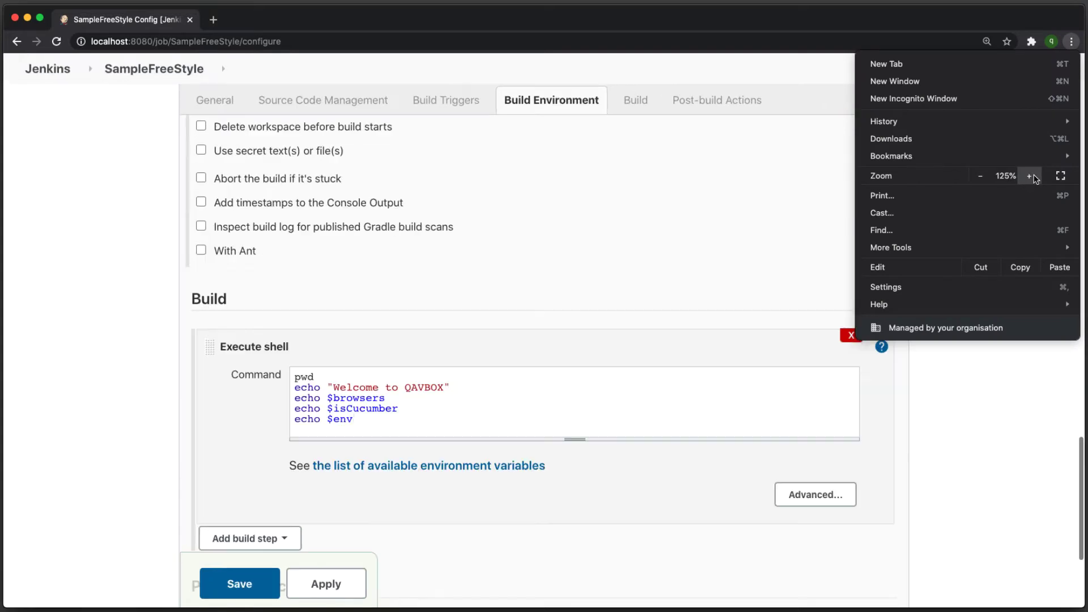
{"action": "left_click", "coordinate": [1030, 176]}
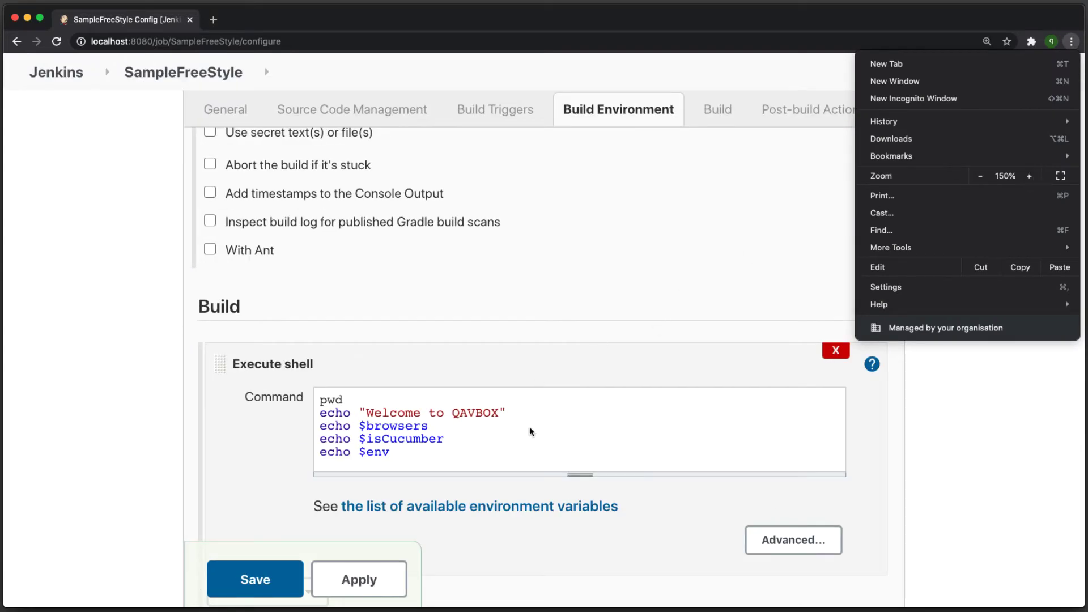
{"action": "left_click", "coordinate": [665, 413]}
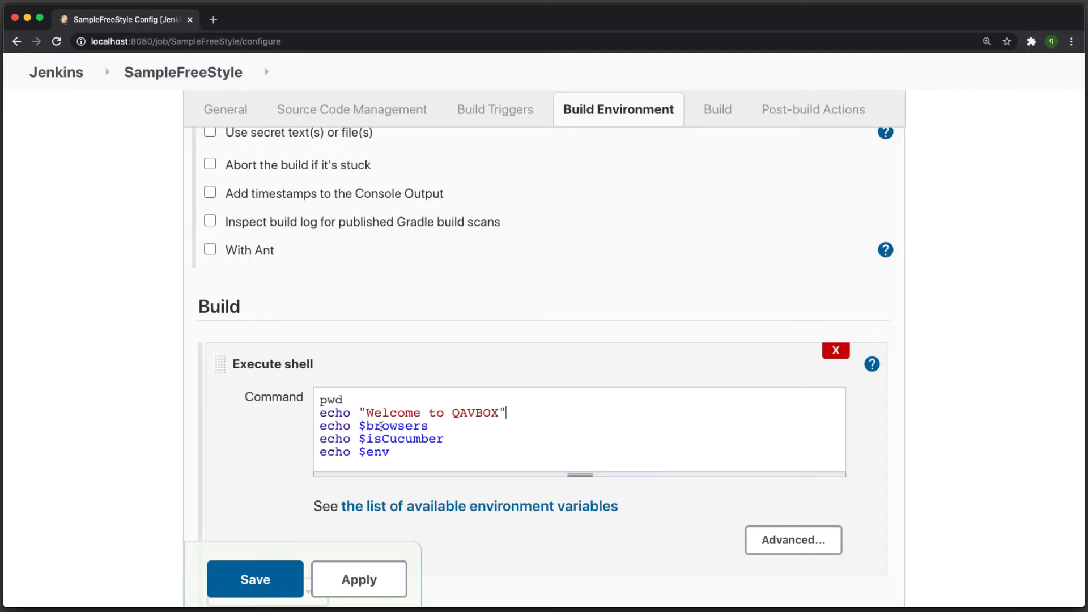
Step: Compare the variables in the shell command with the env, browsers and isCucumber parameter names, and save the configuration
{"action": "double_click", "coordinate": [400, 428]}
{"action": "left_click_drag", "start_coordinate": [428, 429], "coordinate": [360, 441]}
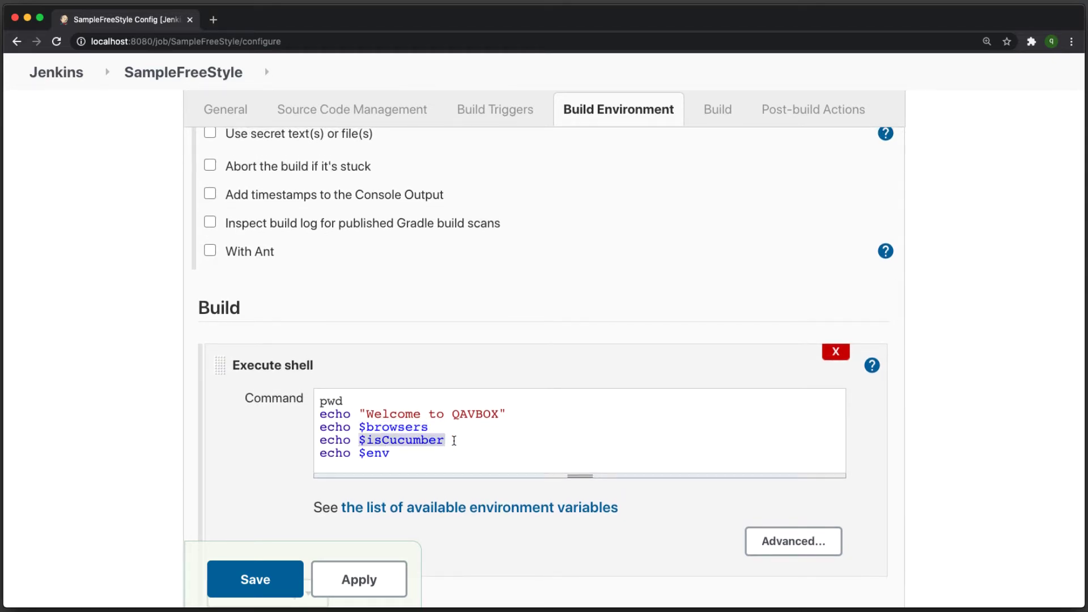
{"action": "left_click", "coordinate": [392, 453]}
{"action": "scroll", "coordinate": [441, 320], "scroll_direction": "up", "scroll_amount": 20}
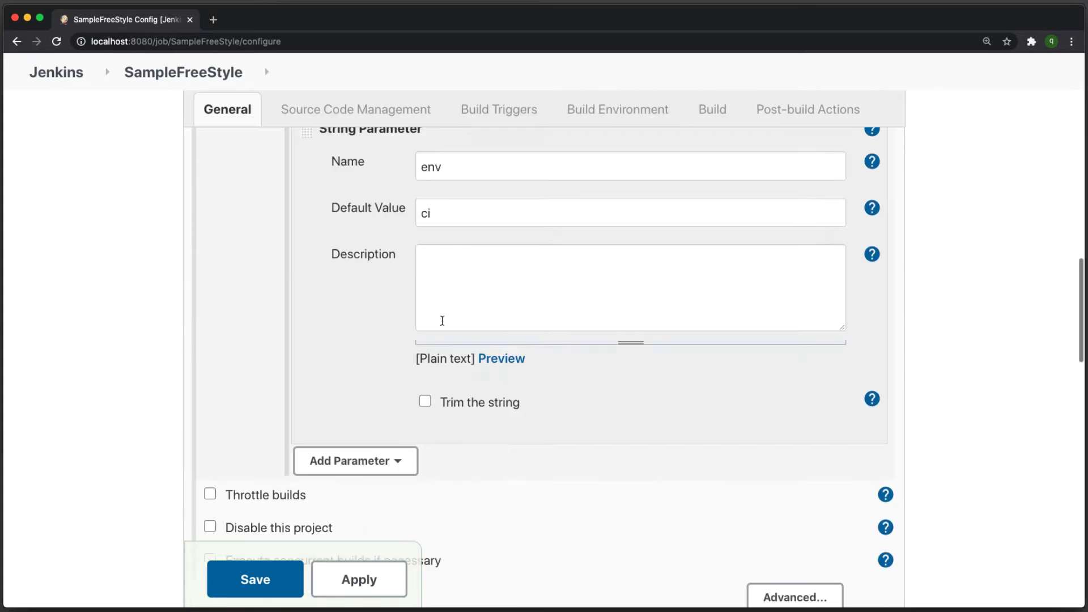
{"action": "scroll", "coordinate": [437, 300], "scroll_direction": "up", "scroll_amount": 3}
{"action": "double_click", "coordinate": [447, 317]}
{"action": "scroll", "coordinate": [450, 317], "scroll_direction": "up", "scroll_amount": 8}
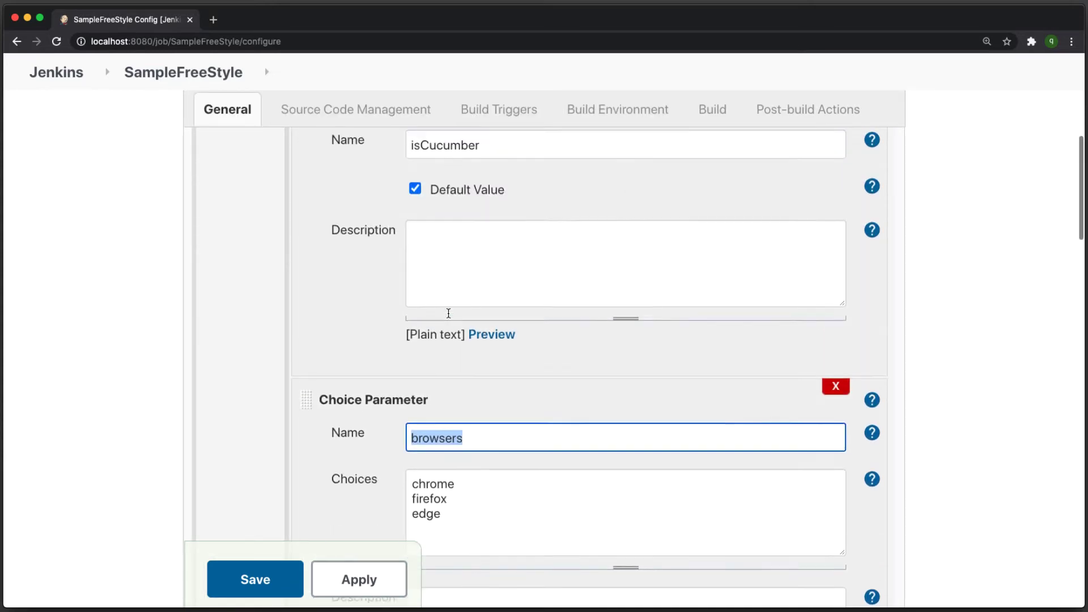
{"action": "double_click", "coordinate": [447, 354]}
{"action": "left_click", "coordinate": [251, 594]}
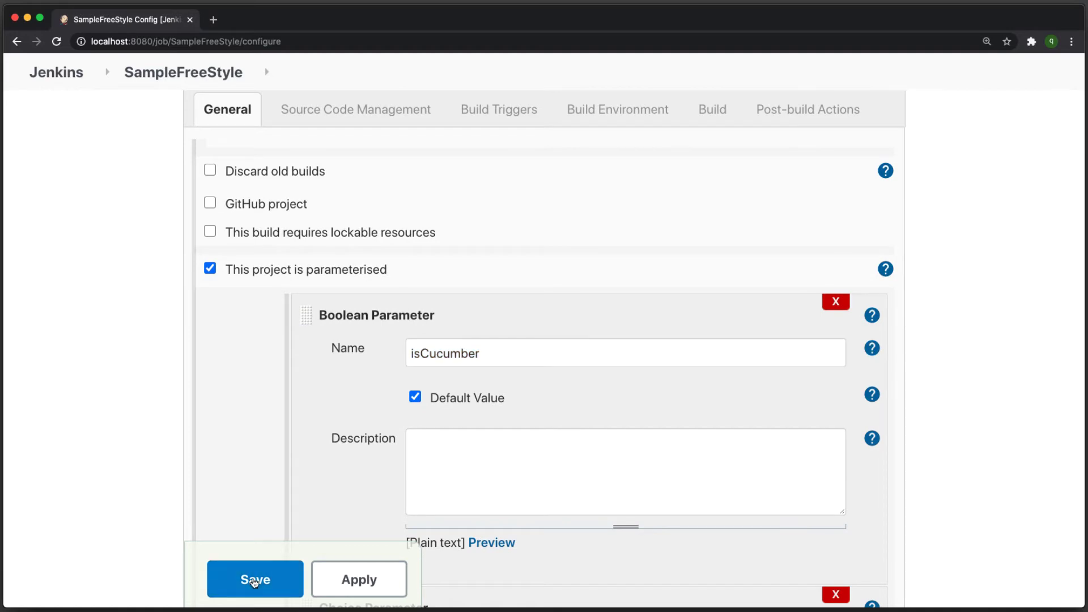
Step: Build SampleFreeStyle with parameters: isCucumber unchecked, browsers set to firefox and env set to prod
{"action": "left_click", "coordinate": [112, 342]}
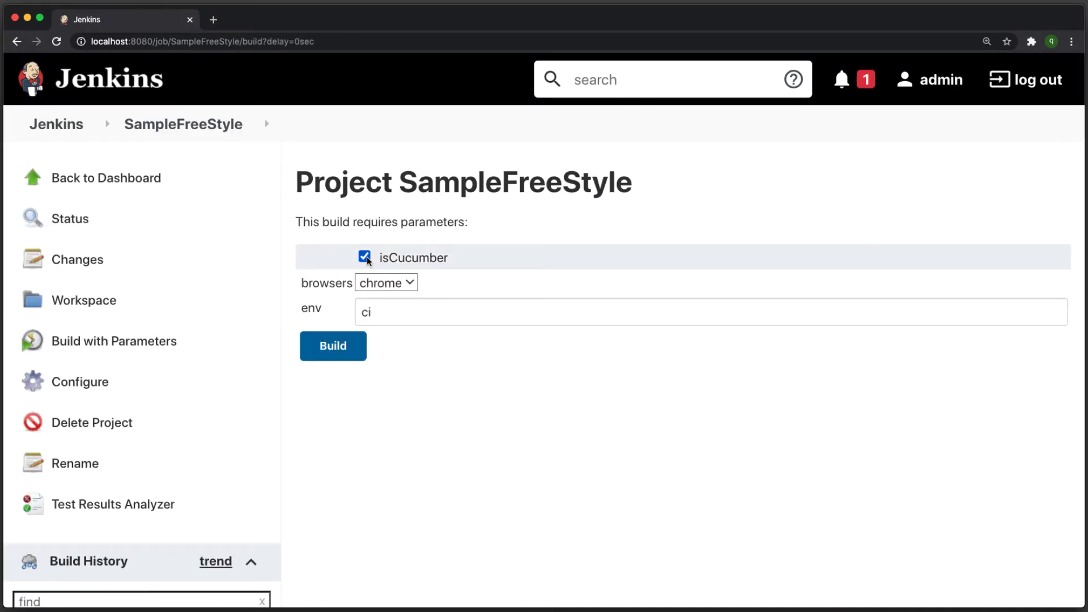
{"action": "left_click", "coordinate": [365, 258]}
{"action": "left_click", "coordinate": [384, 284]}
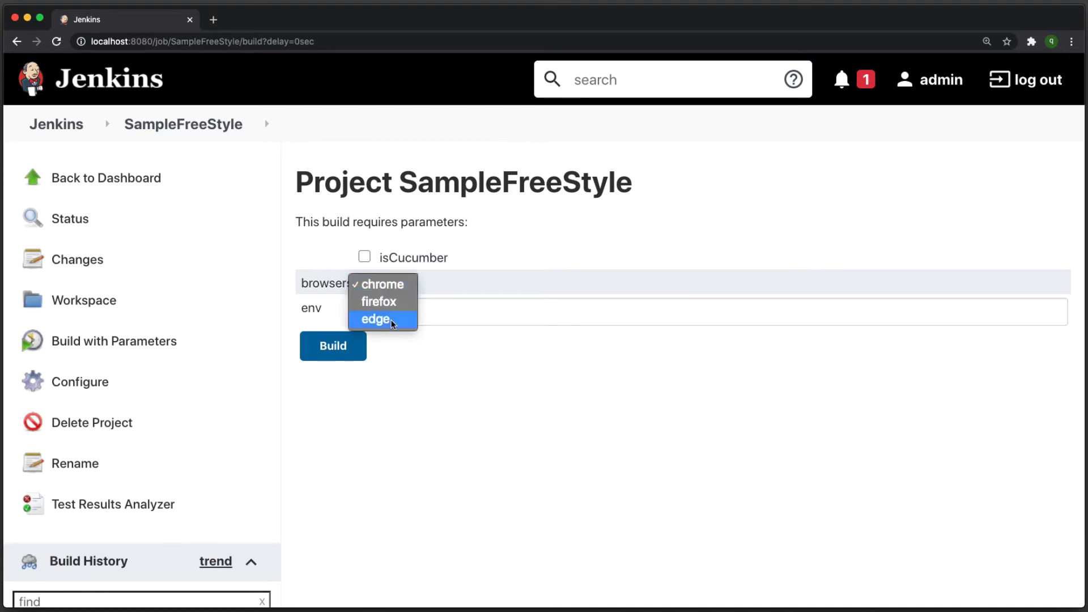
{"action": "left_click", "coordinate": [383, 302]}
{"action": "double_click", "coordinate": [400, 317]}
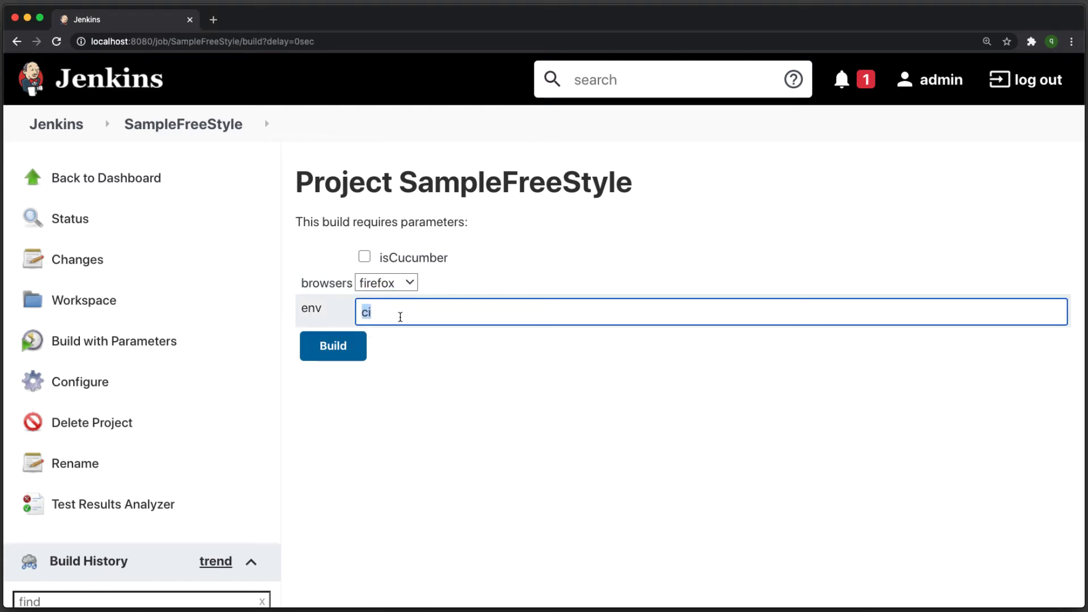
{"action": "type", "text": "prod"}
{"action": "left_click", "coordinate": [450, 360]}
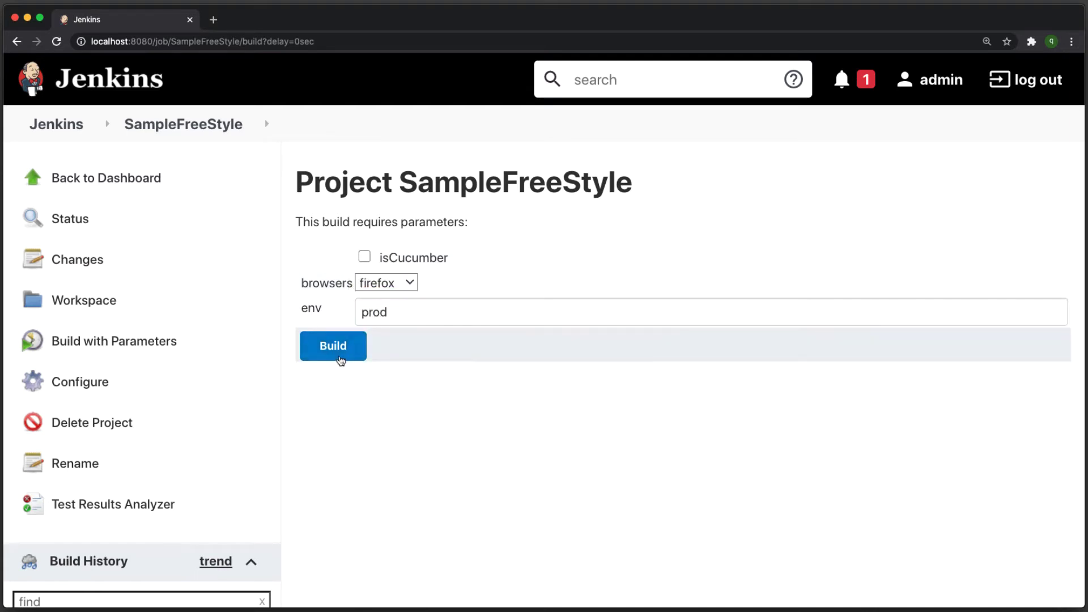
{"action": "left_click", "coordinate": [340, 361]}
Step: Open the latest SampleFreeStyle build's console output and examine the lines echoing the selected browser
{"action": "scroll", "coordinate": [213, 375], "scroll_direction": "down", "scroll_amount": 5}
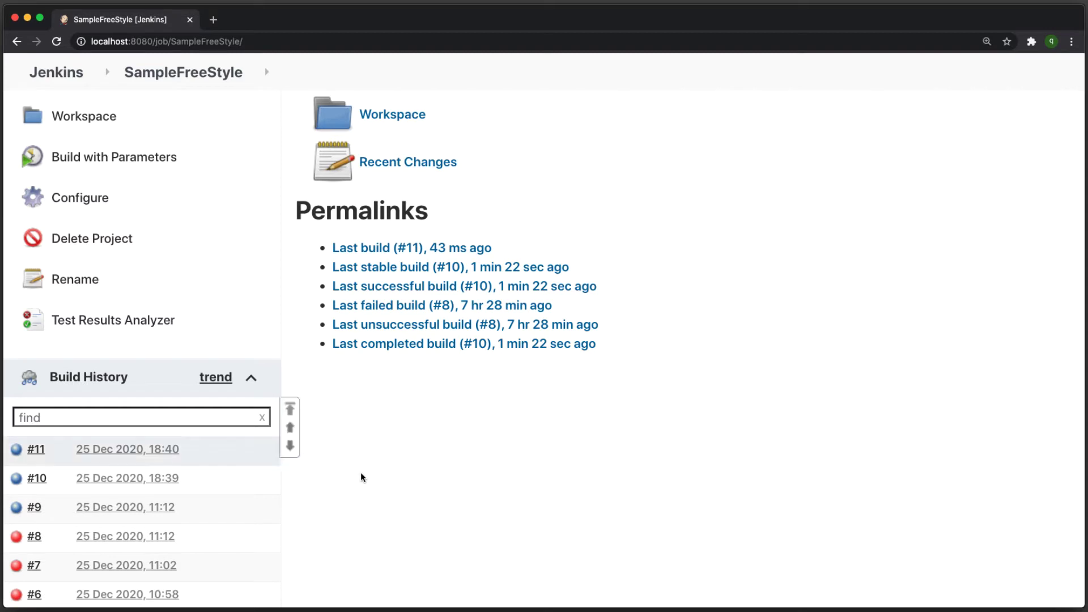
{"action": "left_click", "coordinate": [52, 449]}
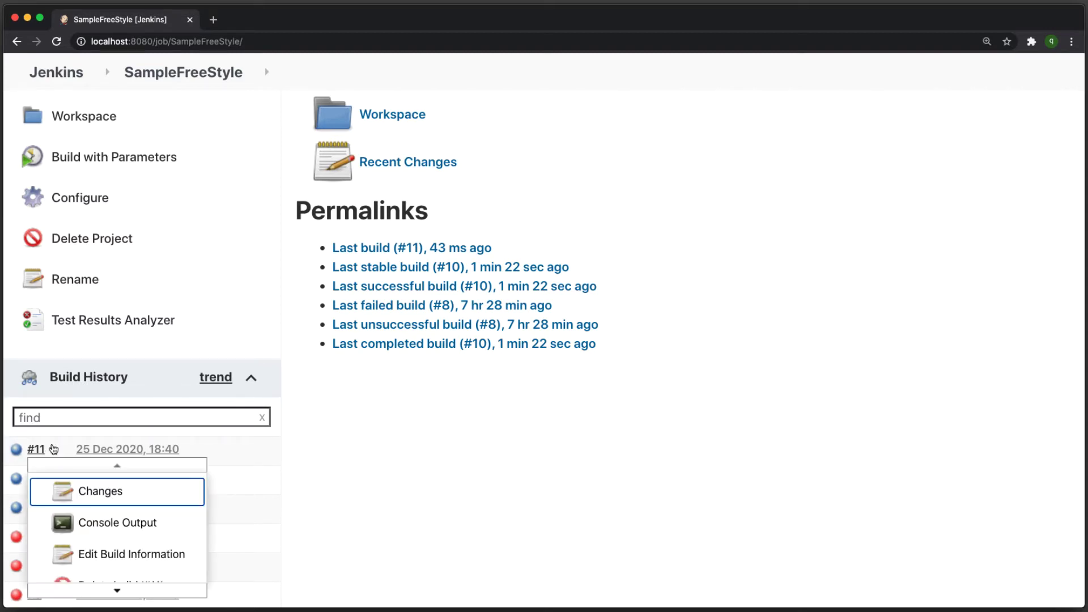
{"action": "left_click", "coordinate": [121, 524]}
{"action": "scroll", "coordinate": [495, 419], "scroll_direction": "down", "scroll_amount": 1}
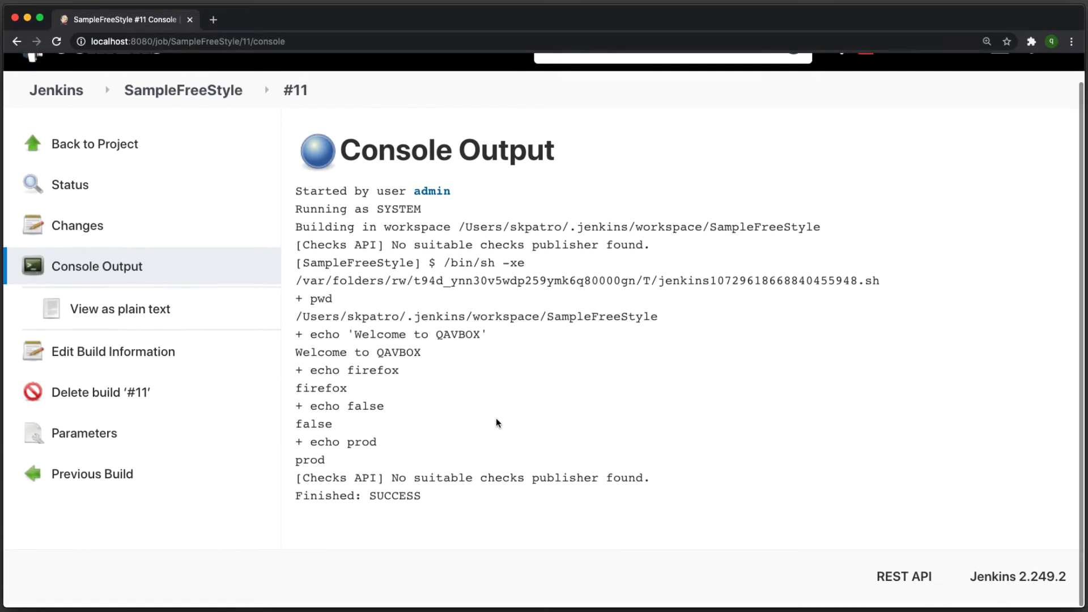
{"action": "scroll", "coordinate": [496, 420], "scroll_direction": "up", "scroll_amount": 1}
{"action": "double_click", "coordinate": [368, 376]}
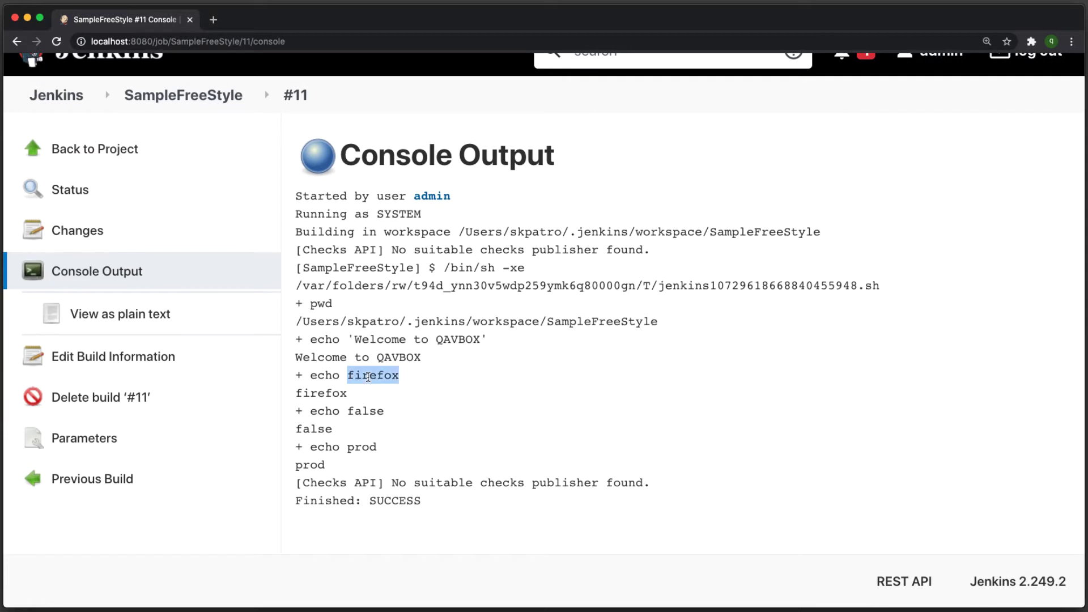
{"action": "triple_click", "coordinate": [322, 393]}
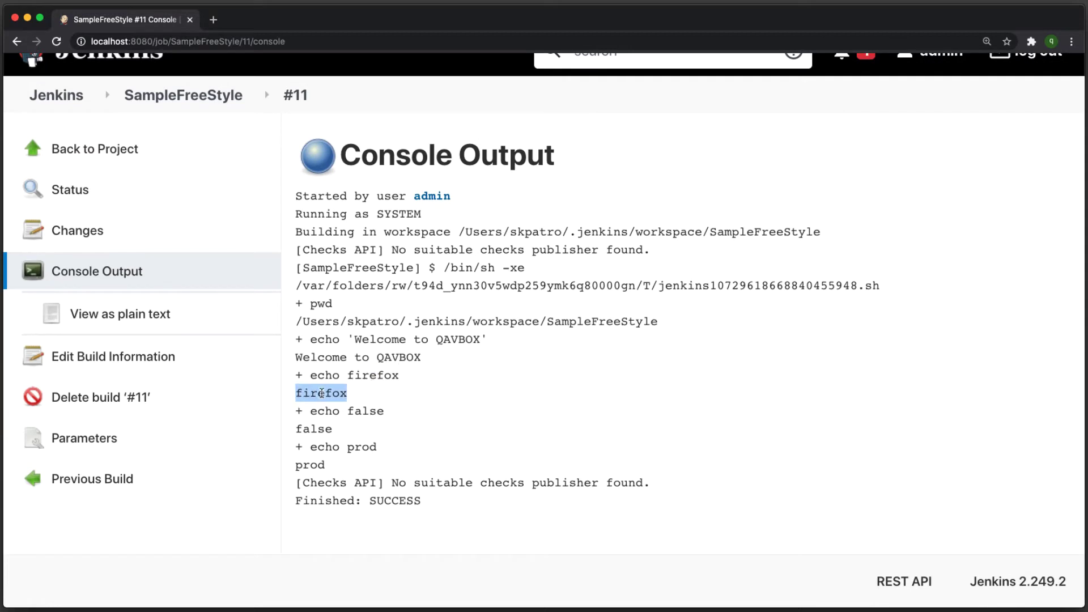
{"action": "left_click", "coordinate": [353, 394]}
{"action": "left_click_drag", "start_coordinate": [362, 392], "coordinate": [291, 389]}
{"action": "left_click", "coordinate": [291, 389]}
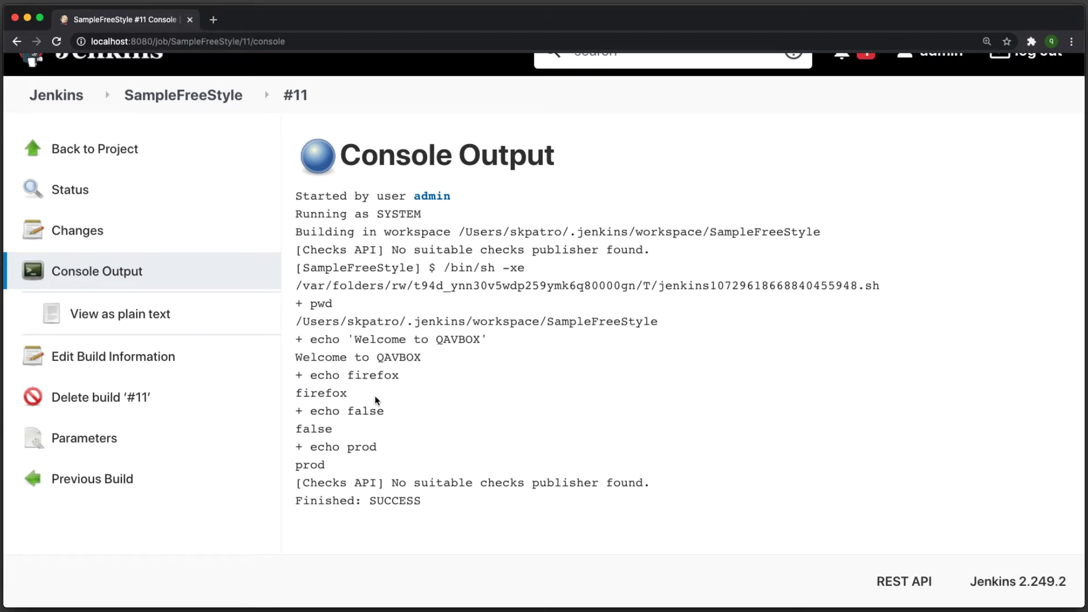
{"action": "double_click", "coordinate": [333, 394]}
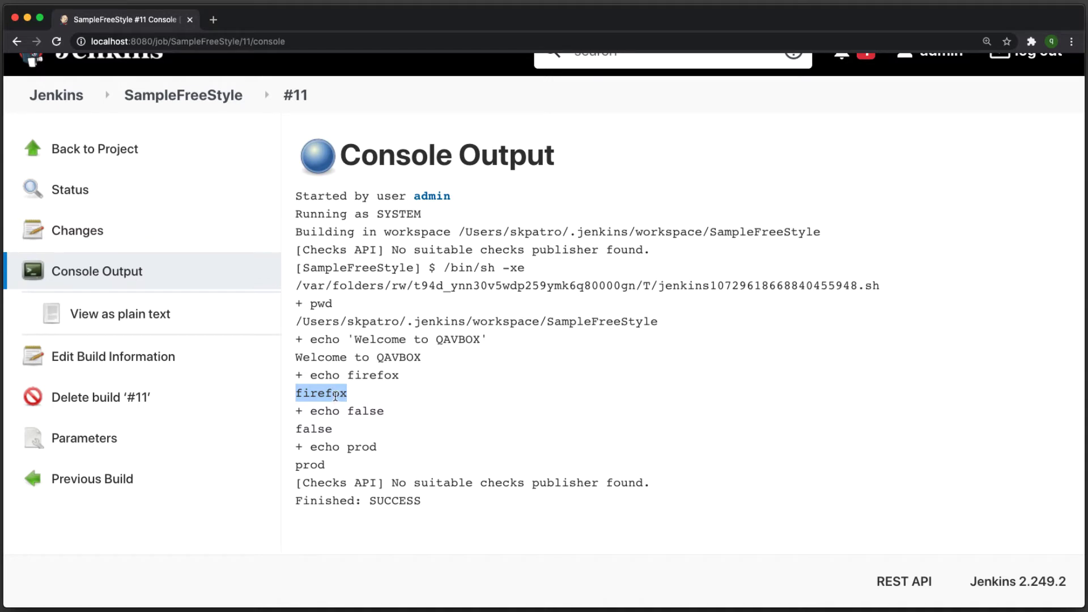
{"action": "left_click", "coordinate": [367, 428]}
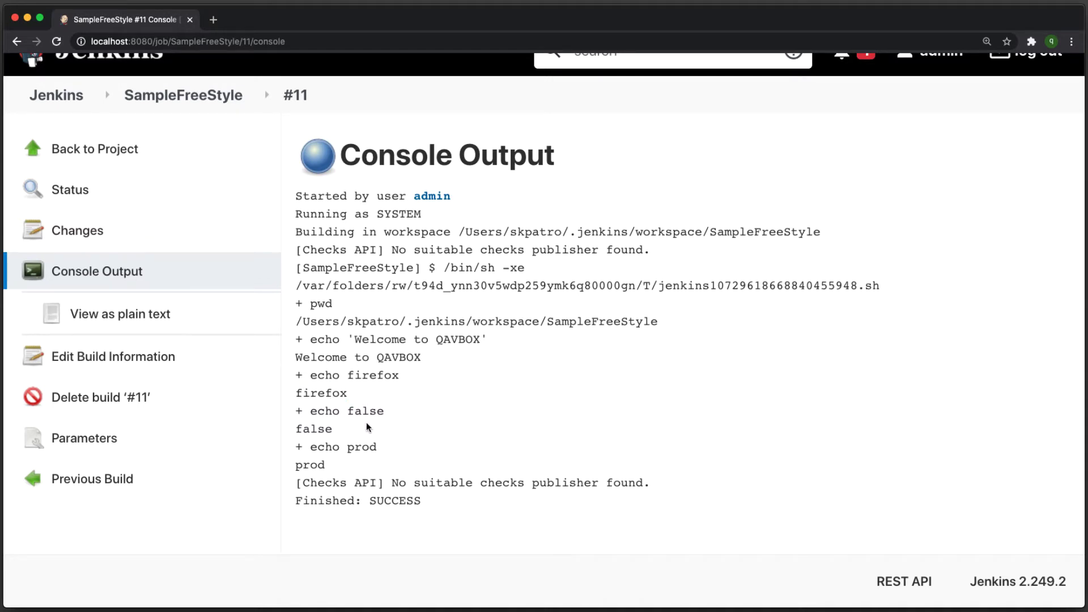
Step: Check the echoed isCucumber and env values in the console output against the parameters given to the build
{"action": "left_click_drag", "start_coordinate": [400, 412], "coordinate": [305, 412]}
{"action": "left_click", "coordinate": [341, 424]}
{"action": "double_click", "coordinate": [311, 427]}
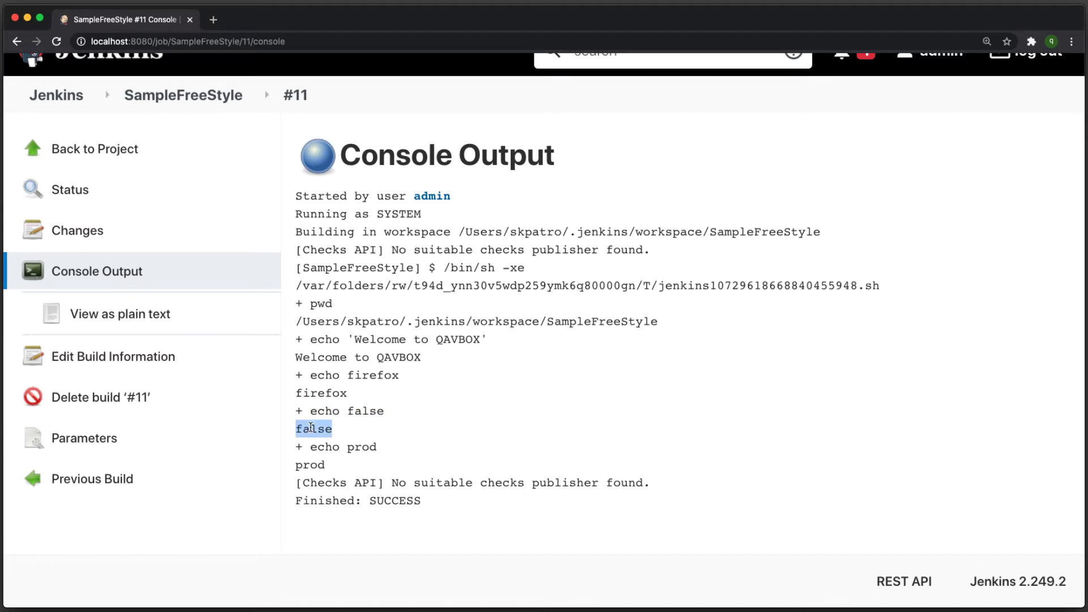
{"action": "double_click", "coordinate": [320, 429]}
{"action": "double_click", "coordinate": [329, 429]}
{"action": "double_click", "coordinate": [311, 463]}
{"action": "double_click", "coordinate": [365, 446]}
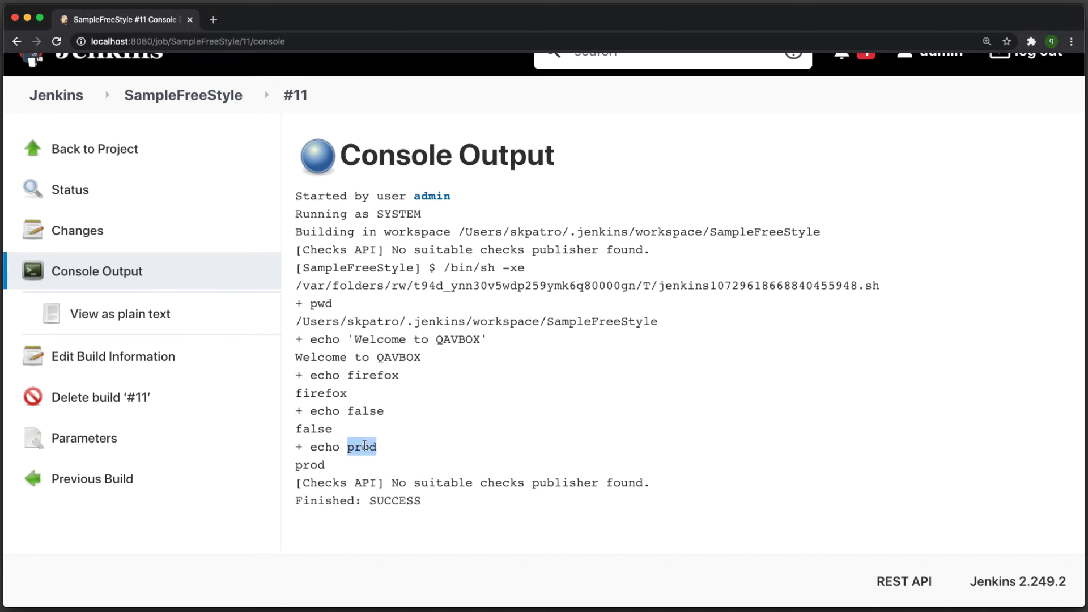
{"action": "double_click", "coordinate": [311, 464]}
{"action": "left_click", "coordinate": [470, 443]}
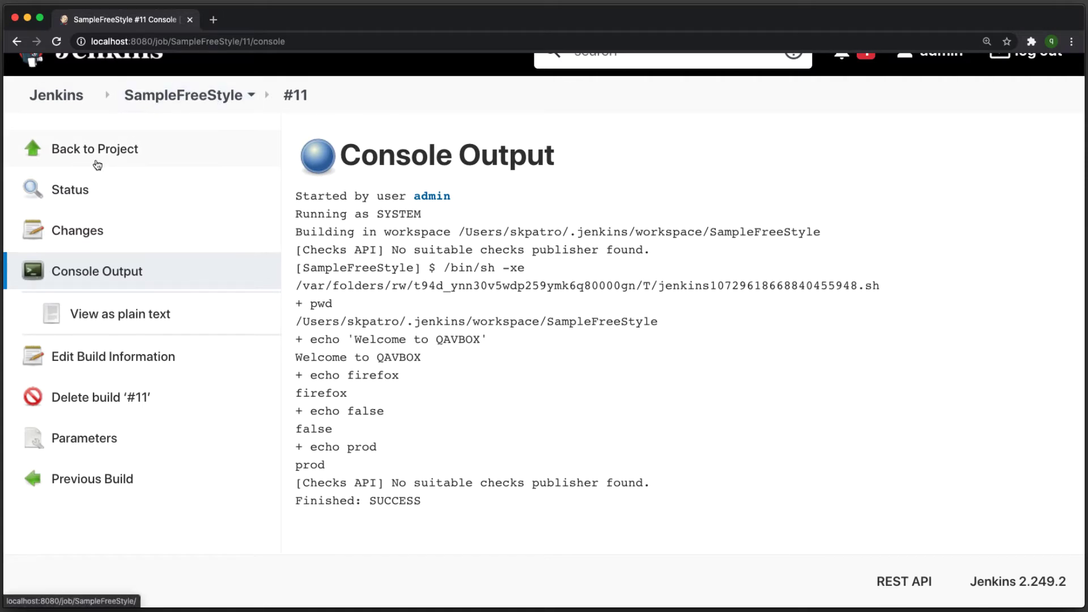
Step: Return to the SampleFreeStyle project page and reduce the browser's page zoom to 125%
{"action": "left_click", "coordinate": [134, 151]}
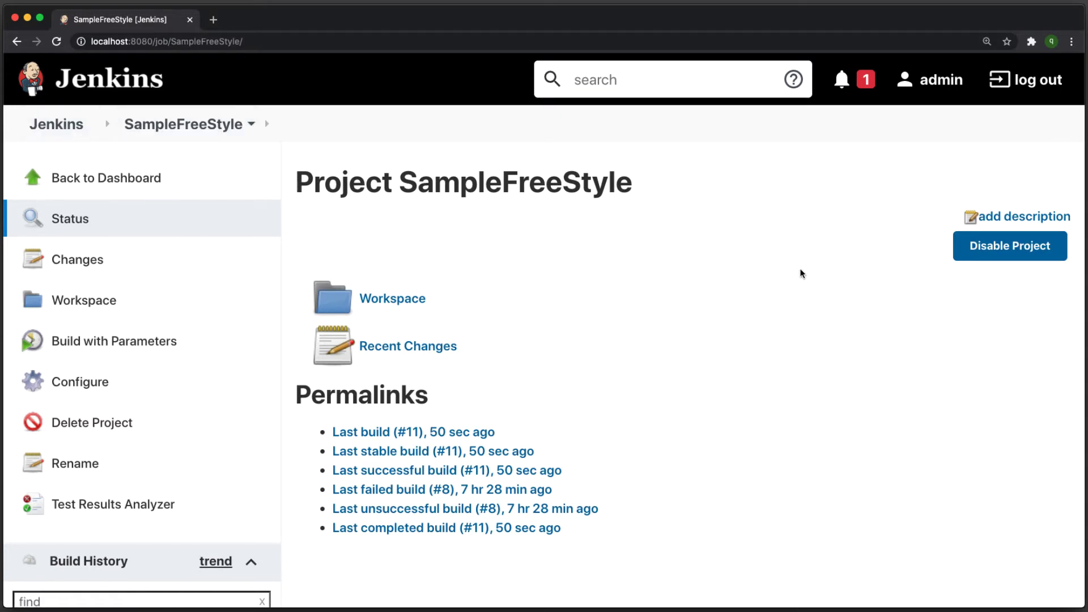
{"action": "left_click", "coordinate": [1071, 42]}
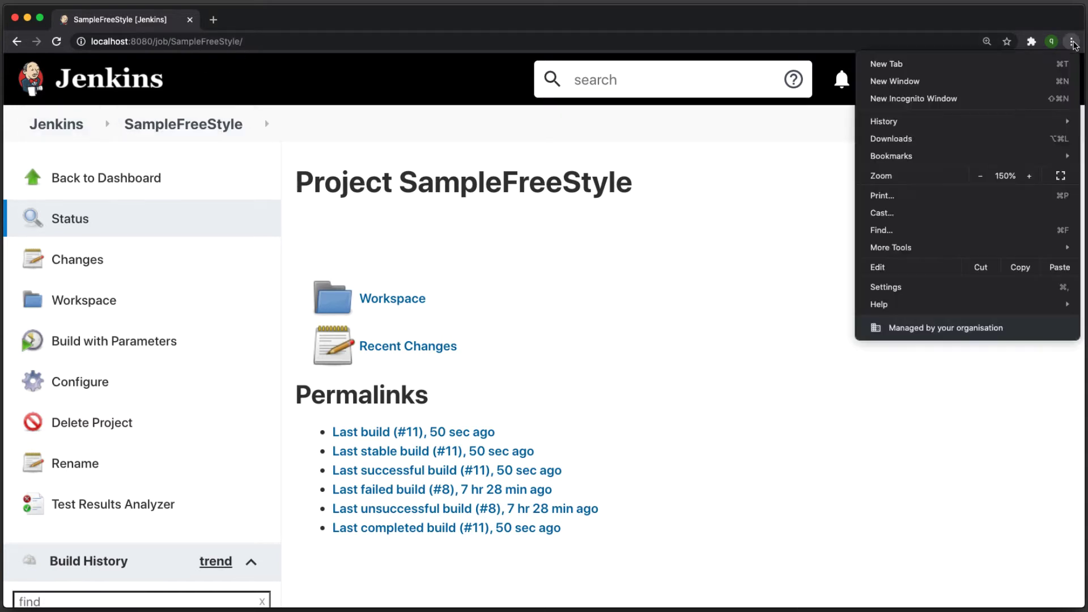
{"action": "left_click", "coordinate": [980, 176]}
{"action": "left_click", "coordinate": [980, 176]}
{"action": "left_click", "coordinate": [1030, 176]}
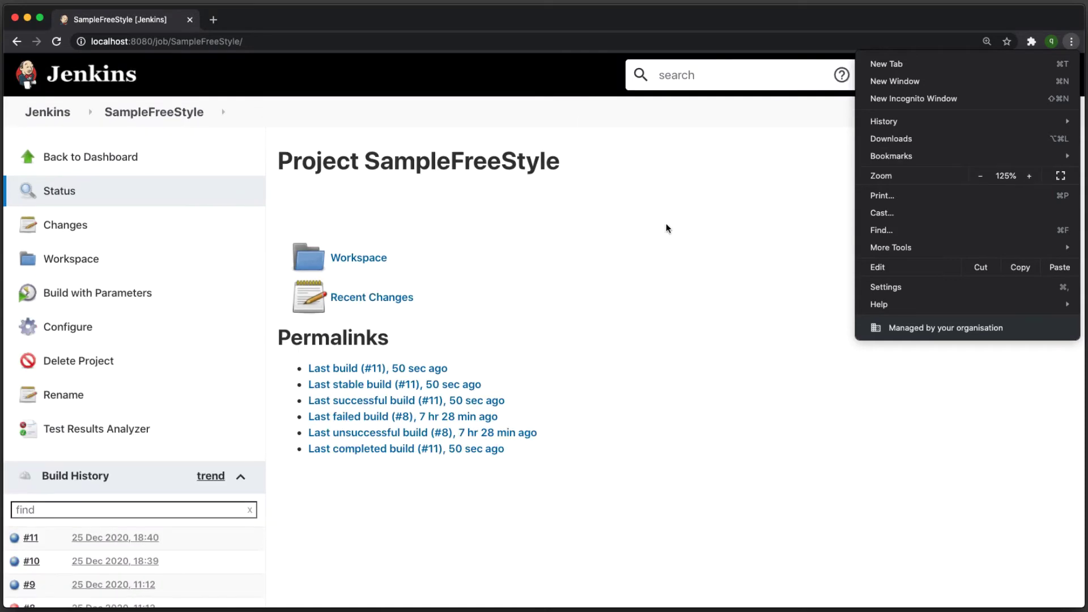
{"action": "left_click", "coordinate": [794, 246]}
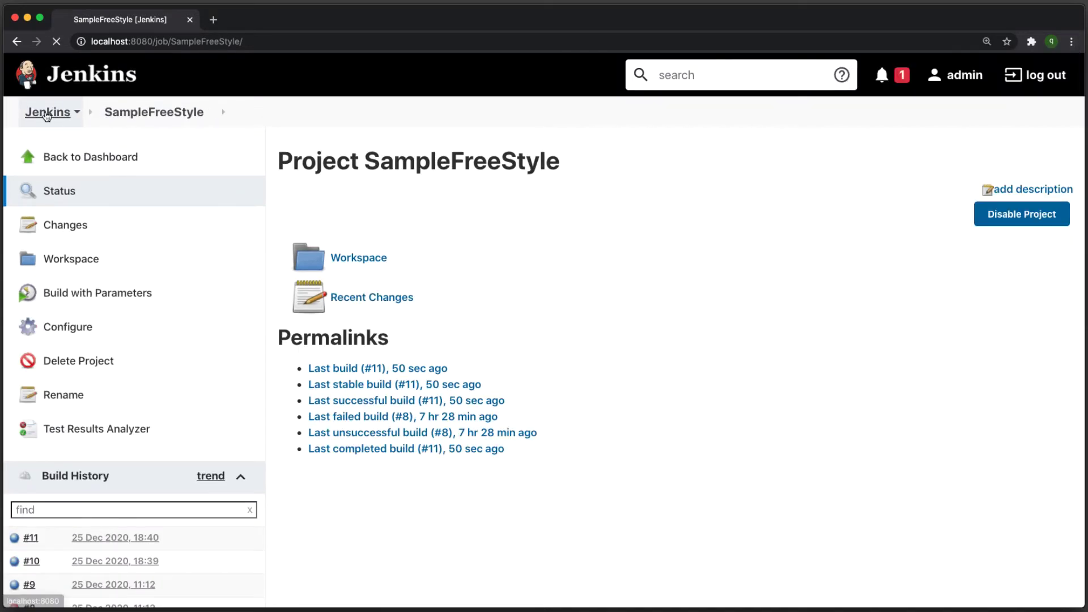
Step: Open the SelMavenSample job's configuration and rename its Boolean parameter to isCucumber, without the question mark
{"action": "left_click", "coordinate": [48, 114]}
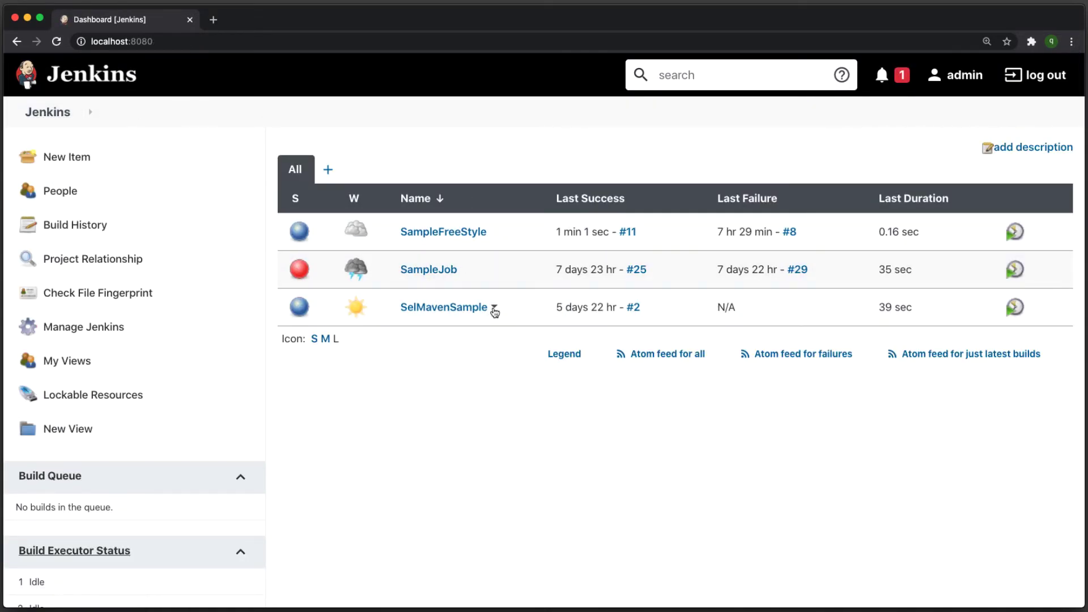
{"action": "left_click", "coordinate": [495, 309]}
{"action": "left_click", "coordinate": [493, 407]}
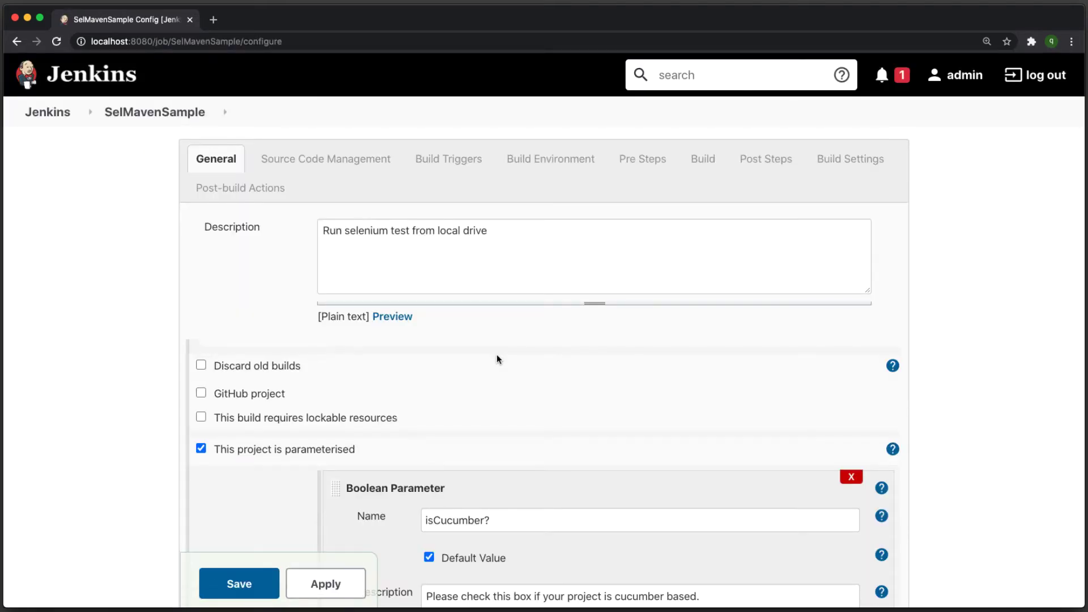
{"action": "scroll", "coordinate": [497, 355], "scroll_direction": "down", "scroll_amount": 5}
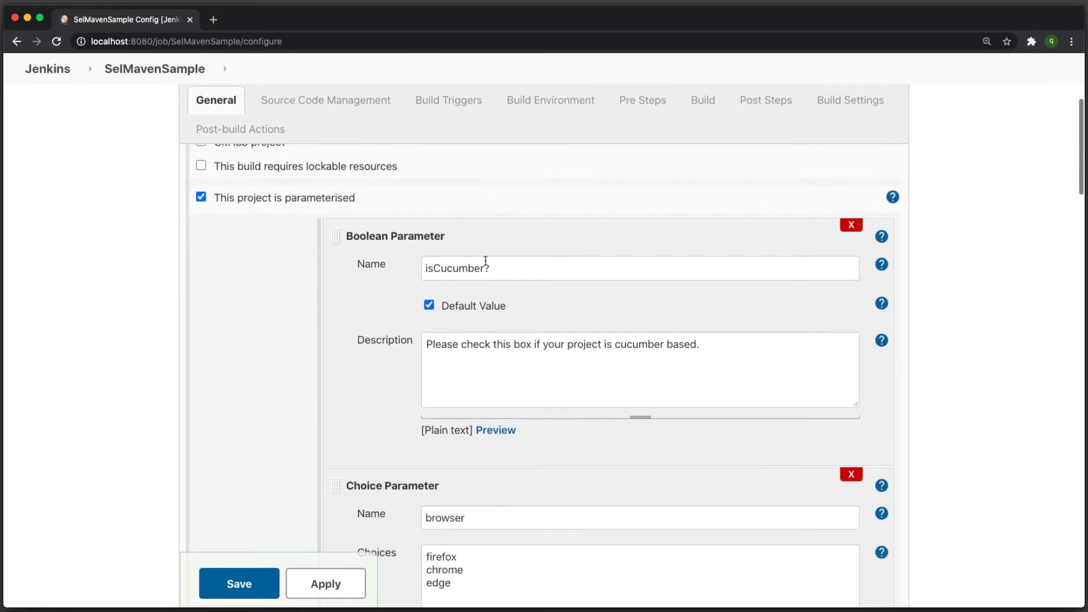
{"action": "left_click", "coordinate": [511, 268]}
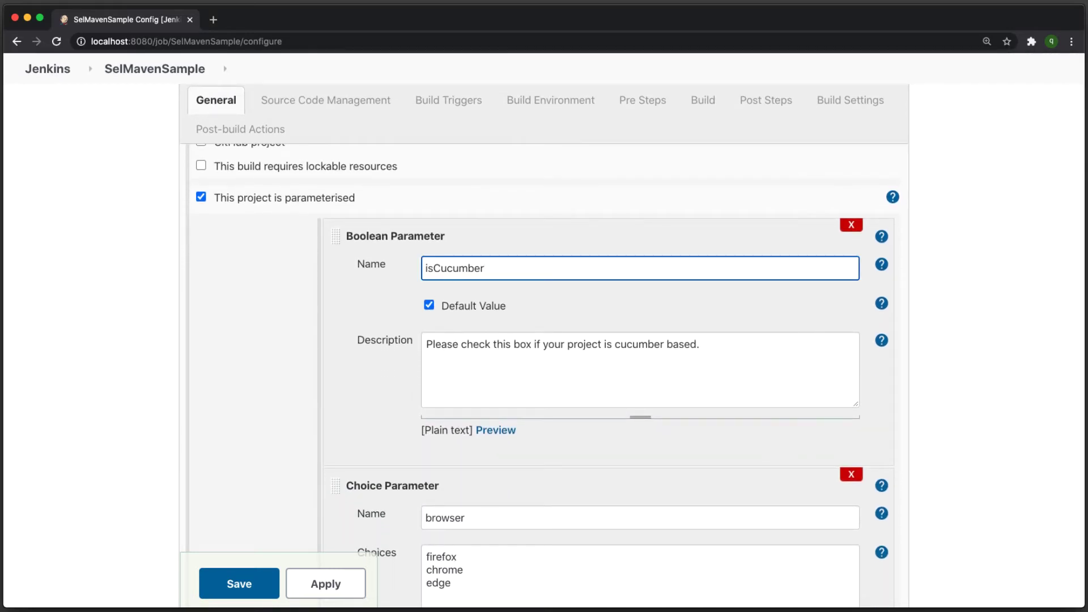
Step: Review SelMavenSample's browser and env parameters and the browser argument in the Build section's Maven goals and options
{"action": "scroll", "coordinate": [511, 268], "scroll_direction": "down", "scroll_amount": 3}
{"action": "scroll", "coordinate": [640, 340], "scroll_direction": "down", "scroll_amount": 3}
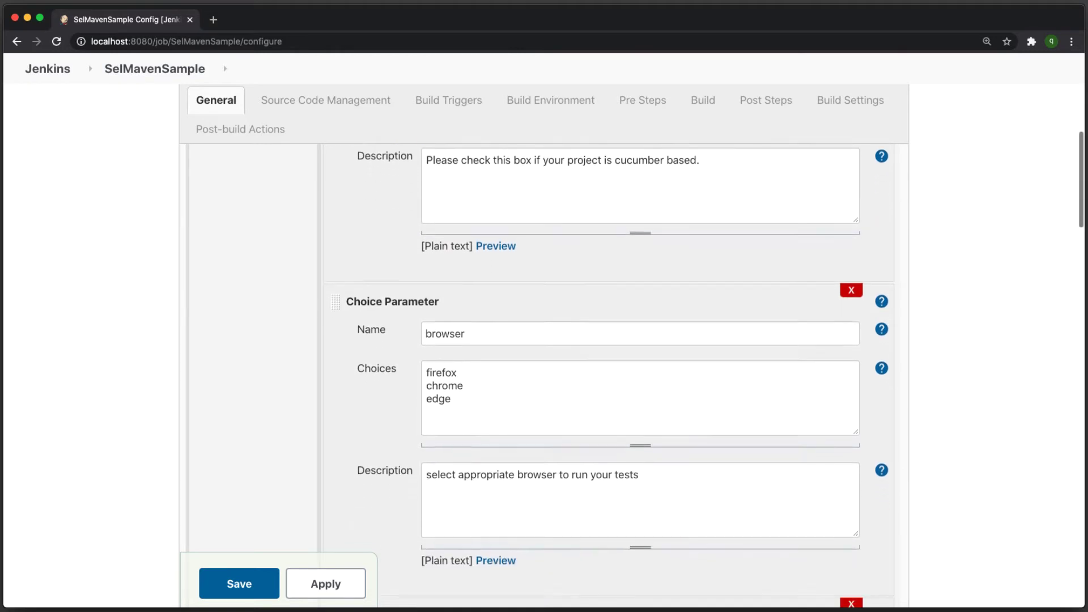
{"action": "scroll", "coordinate": [640, 340], "scroll_direction": "up", "scroll_amount": 5}
{"action": "scroll", "coordinate": [635, 374], "scroll_direction": "down", "scroll_amount": 20}
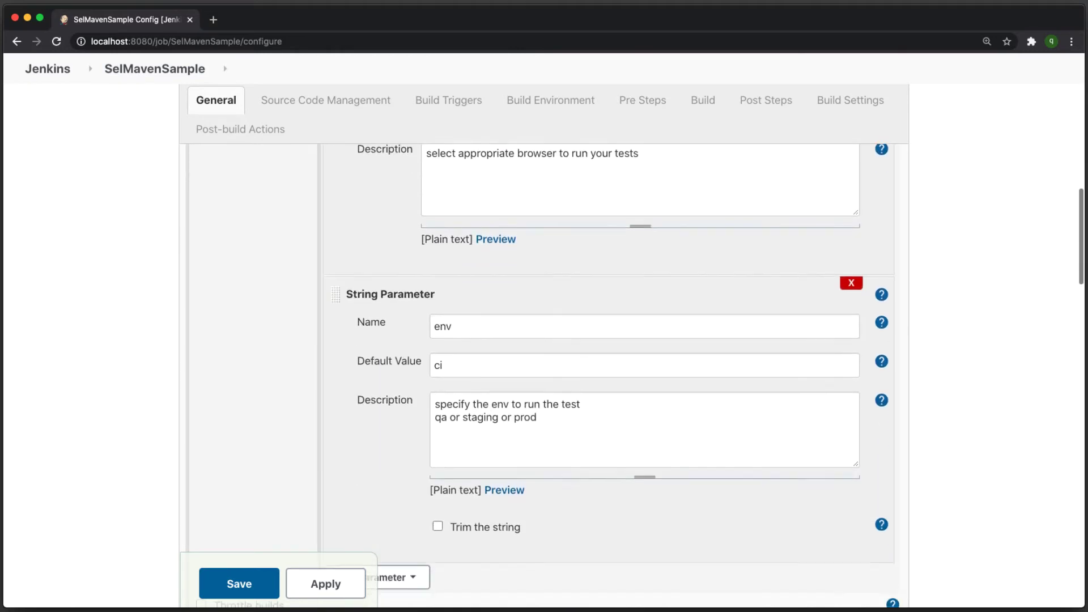
{"action": "scroll", "coordinate": [635, 374], "scroll_direction": "down", "scroll_amount": 10}
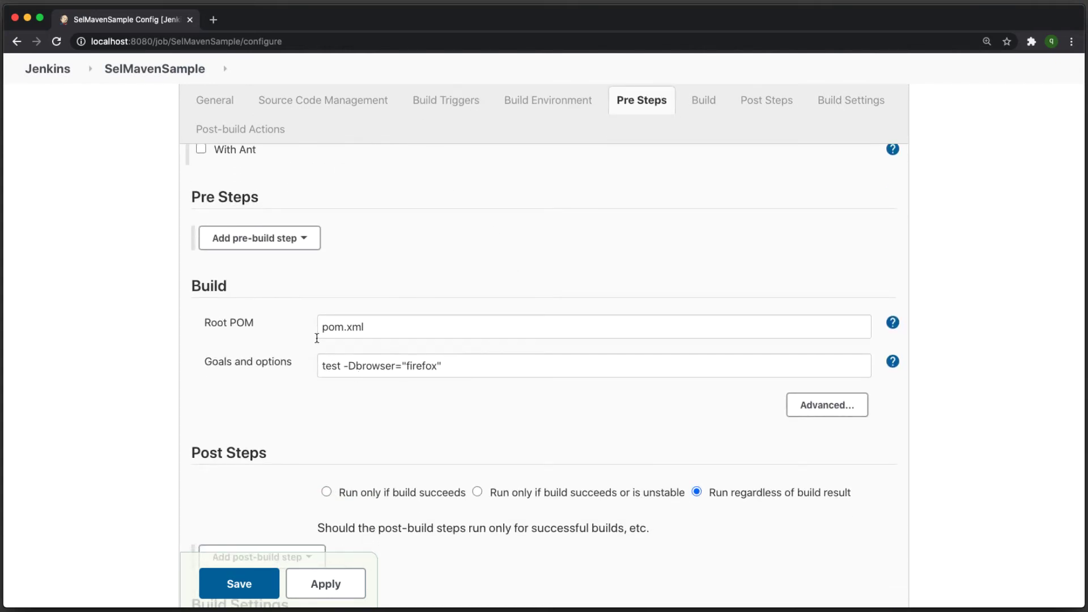
{"action": "double_click", "coordinate": [370, 366]}
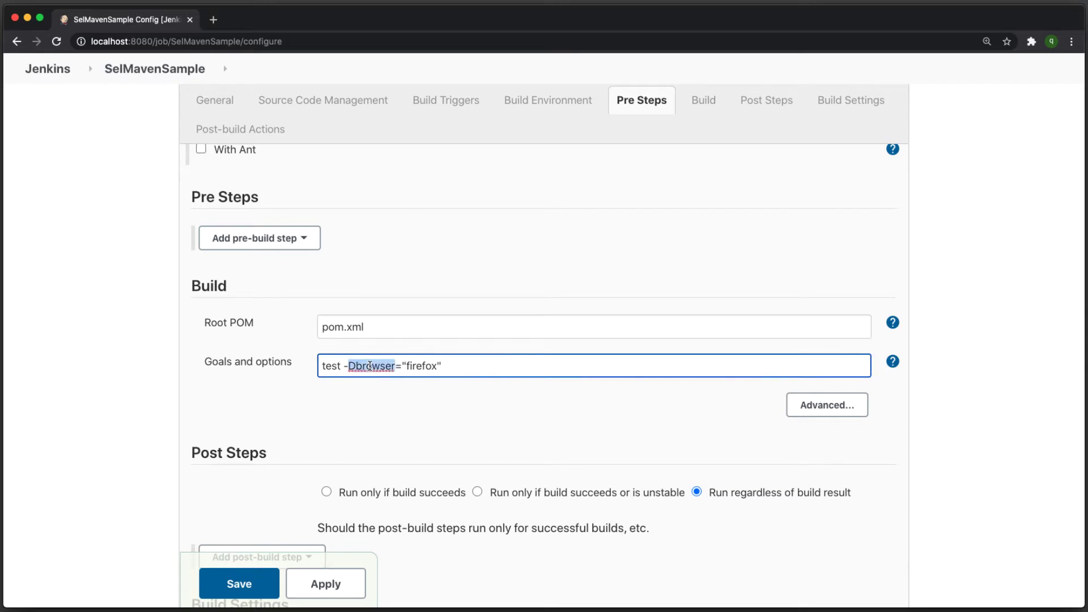
{"action": "left_click", "coordinate": [476, 368]}
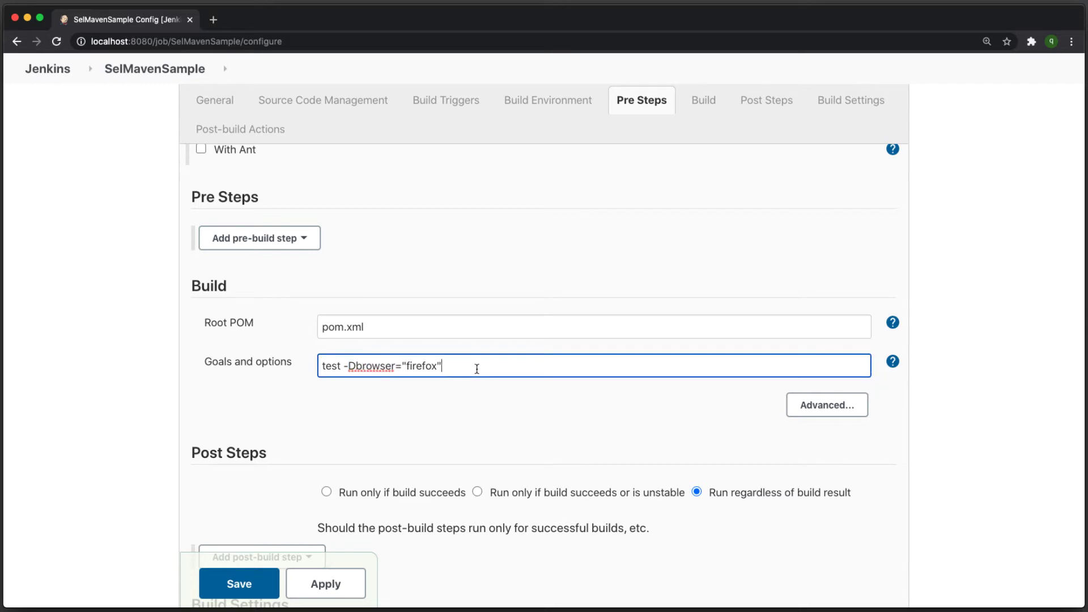
Step: Open the qavbox account on github.com in a new browser tab and go to its SampleProjSel repository
{"action": "left_click", "coordinate": [213, 21]}
{"action": "type", "text": "github"}
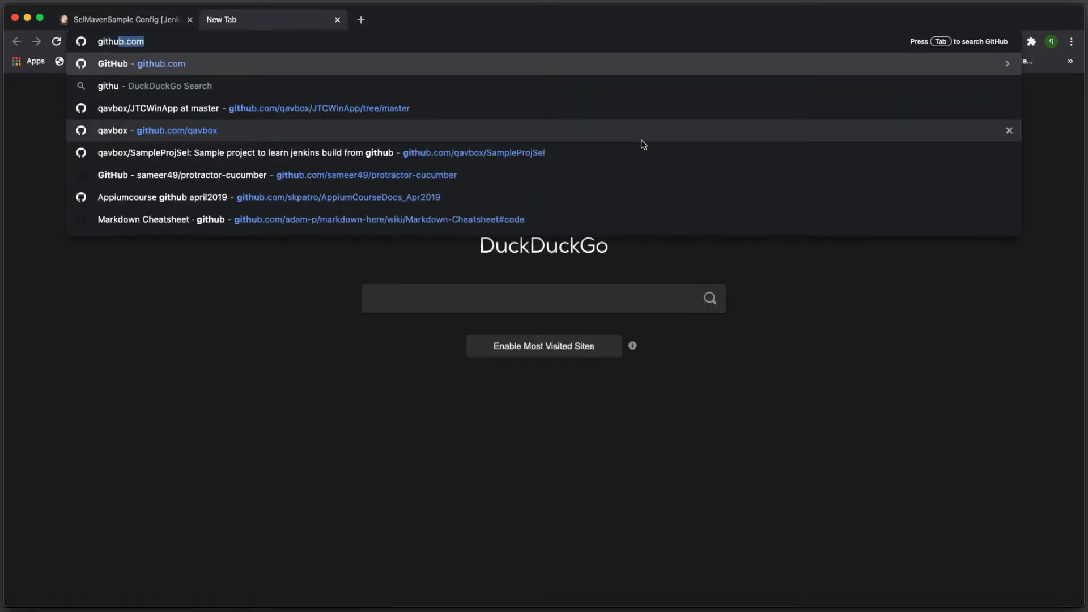
{"action": "type", "text": ".com"}
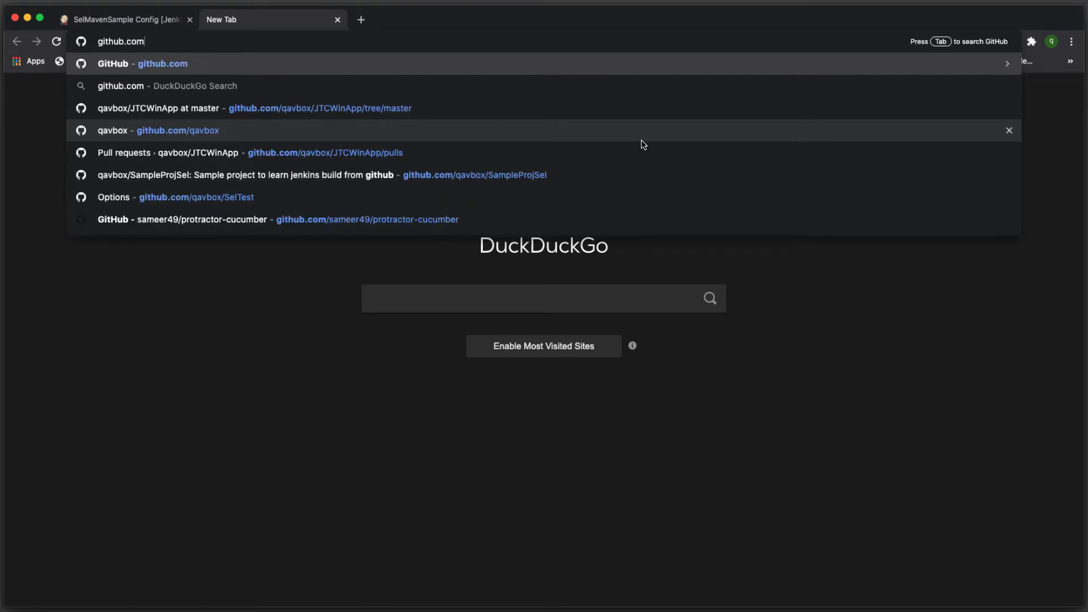
{"action": "type", "text": "/qavbox"}
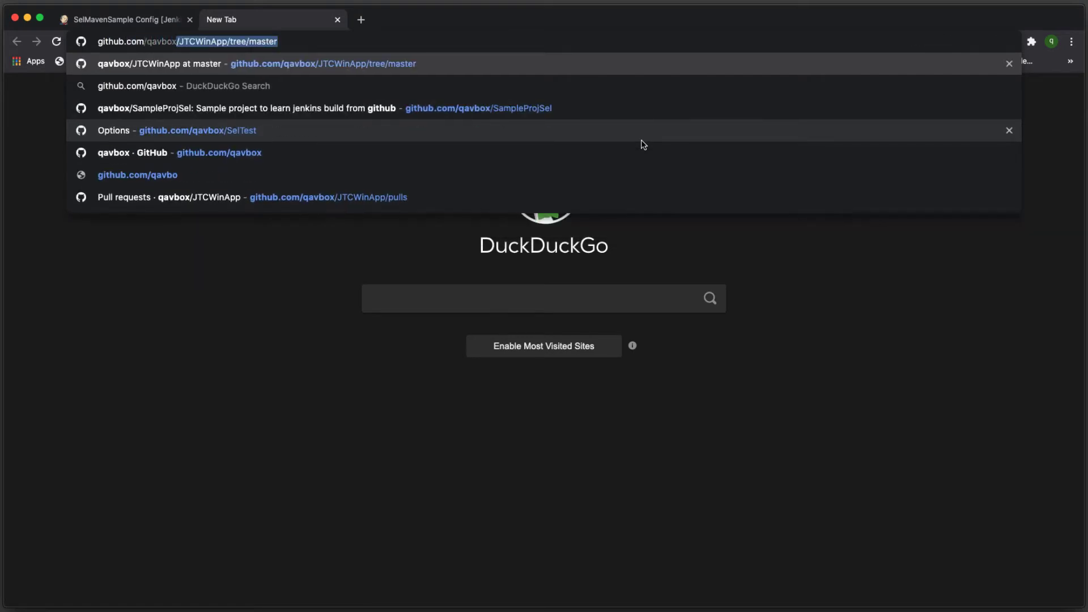
{"action": "key", "text": "Return"}
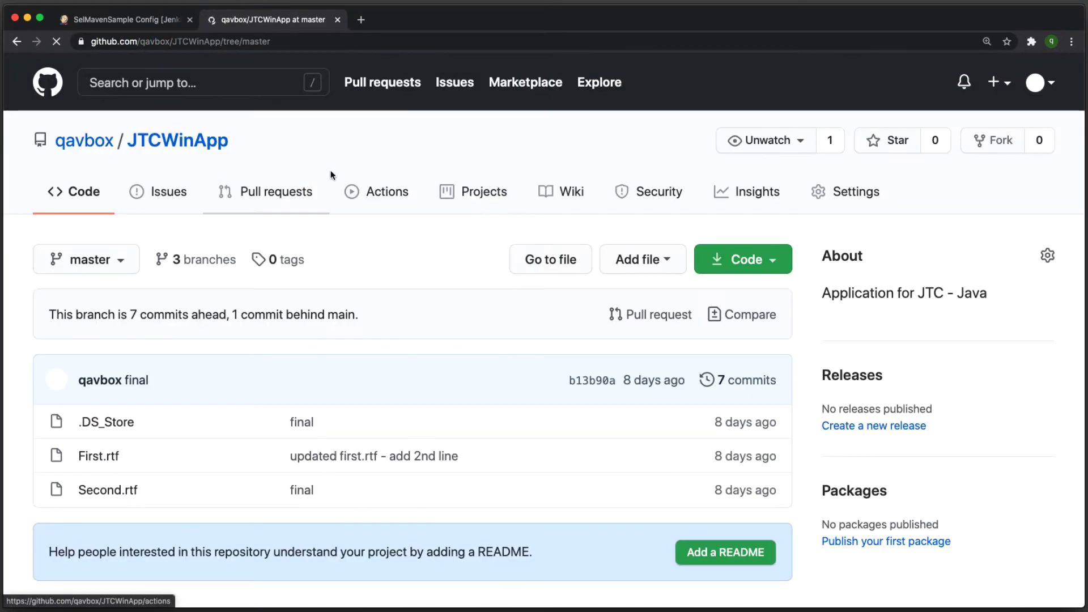
{"action": "left_click", "coordinate": [101, 150]}
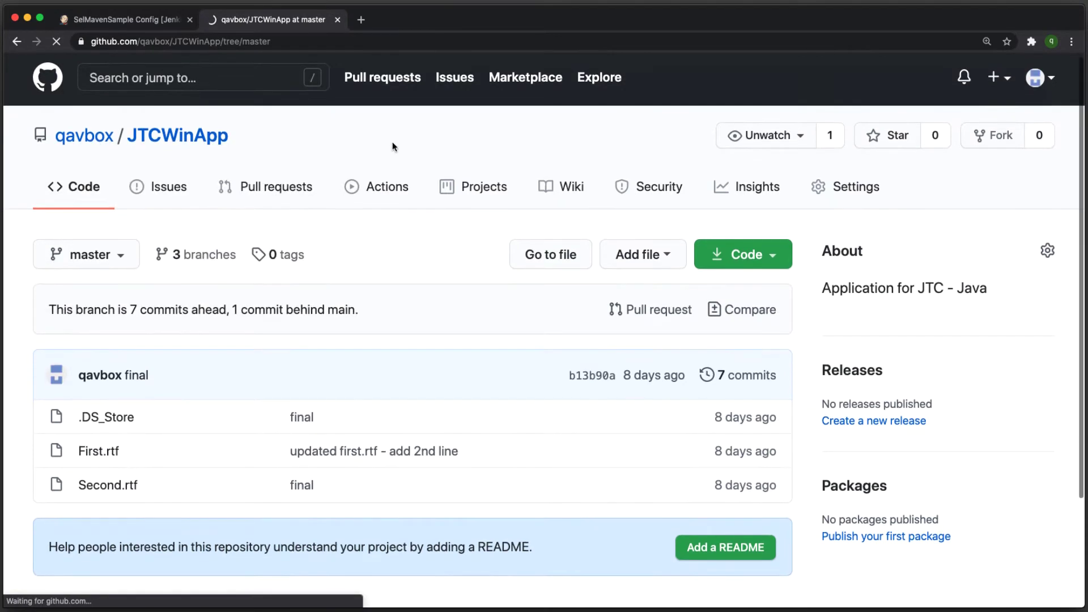
{"action": "scroll", "coordinate": [391, 147], "scroll_direction": "down", "scroll_amount": 5}
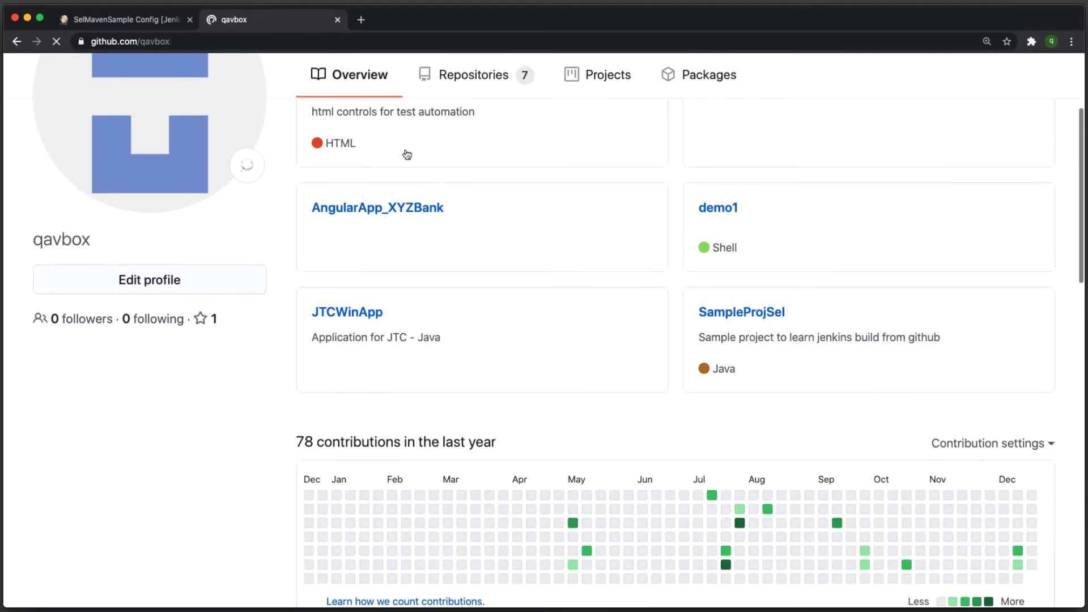
{"action": "left_click", "coordinate": [762, 318]}
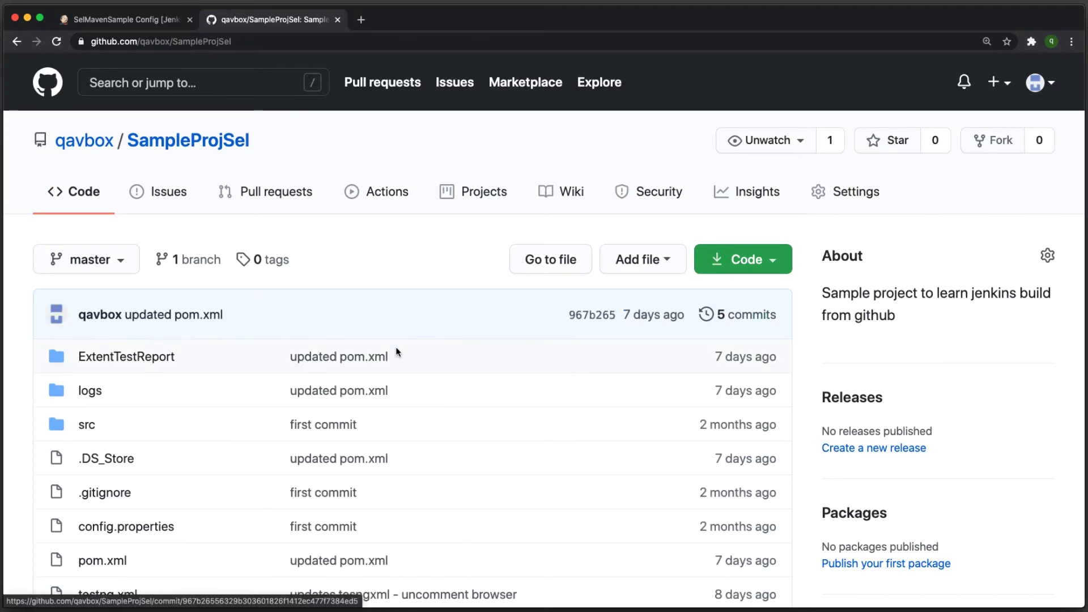
Step: Open testng.xml in the SampleProjSel repository, look it over, and return to the repository's file list
{"action": "scroll", "coordinate": [391, 340], "scroll_direction": "down", "scroll_amount": 4}
{"action": "scroll", "coordinate": [255, 317], "scroll_direction": "down", "scroll_amount": 2}
{"action": "left_click", "coordinate": [115, 308]}
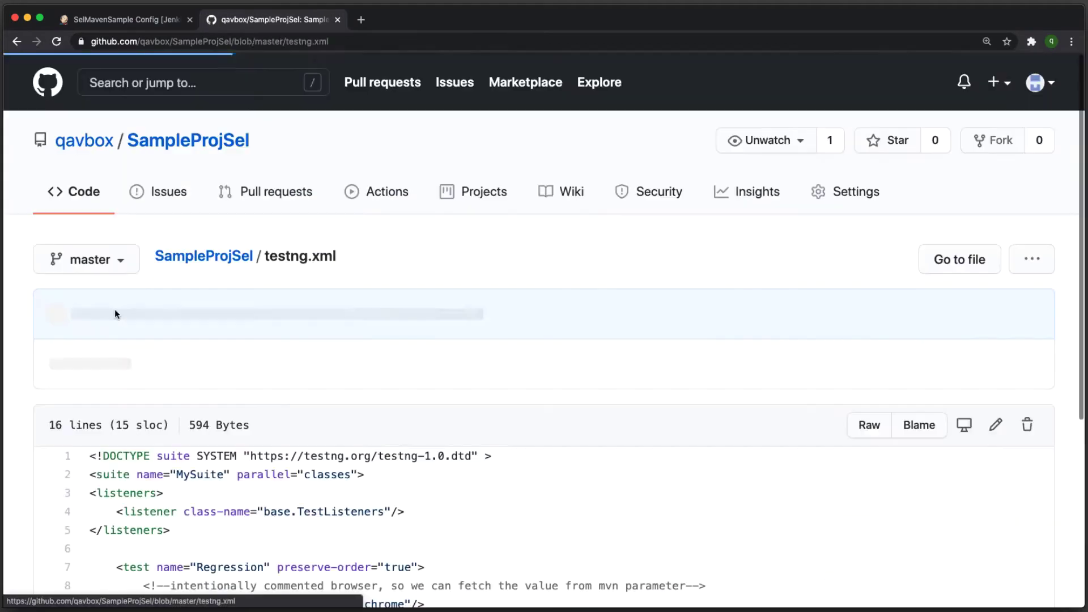
{"action": "scroll", "coordinate": [628, 411], "scroll_direction": "down", "scroll_amount": 4}
{"action": "scroll", "coordinate": [419, 286], "scroll_direction": "up", "scroll_amount": 4}
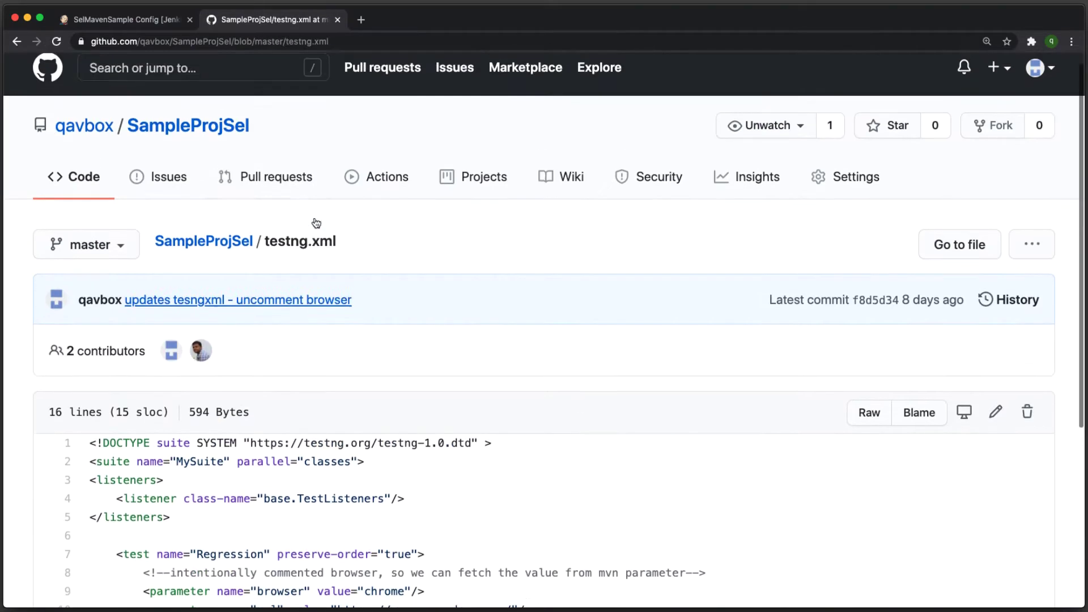
{"action": "left_click", "coordinate": [213, 259]}
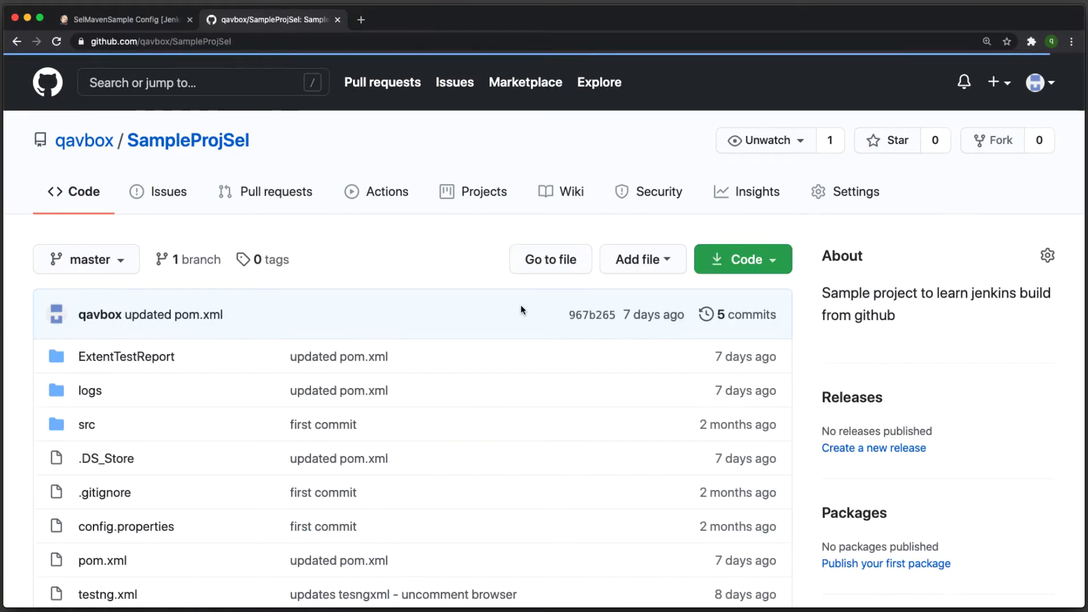
Step: Open pom.xml in the repository, skim its dependencies and build plugins, and return to the file list
{"action": "scroll", "coordinate": [520, 308], "scroll_direction": "down", "scroll_amount": 5}
{"action": "scroll", "coordinate": [521, 307], "scroll_direction": "down", "scroll_amount": 1}
{"action": "left_click", "coordinate": [102, 250]}
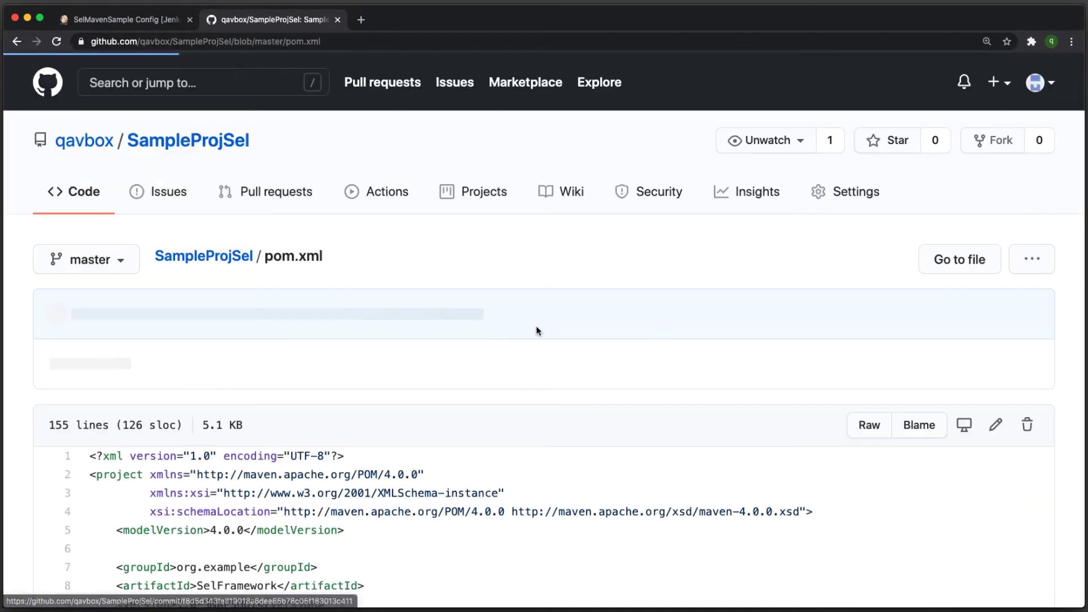
{"action": "scroll", "coordinate": [537, 328], "scroll_direction": "down", "scroll_amount": 20}
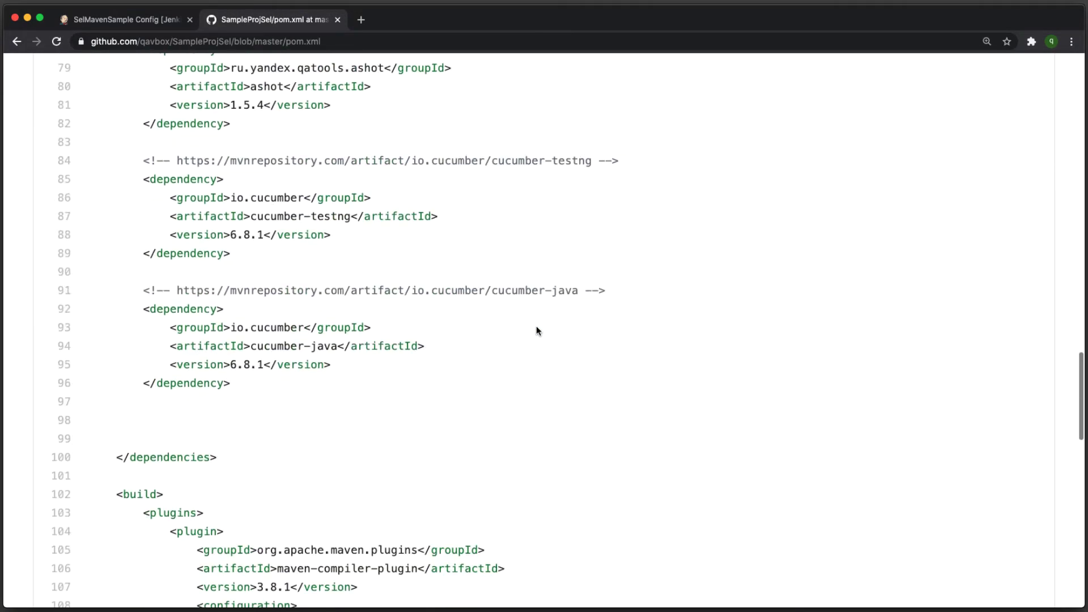
{"action": "scroll", "coordinate": [536, 329], "scroll_direction": "down", "scroll_amount": 5}
{"action": "scroll", "coordinate": [537, 328], "scroll_direction": "up", "scroll_amount": 20}
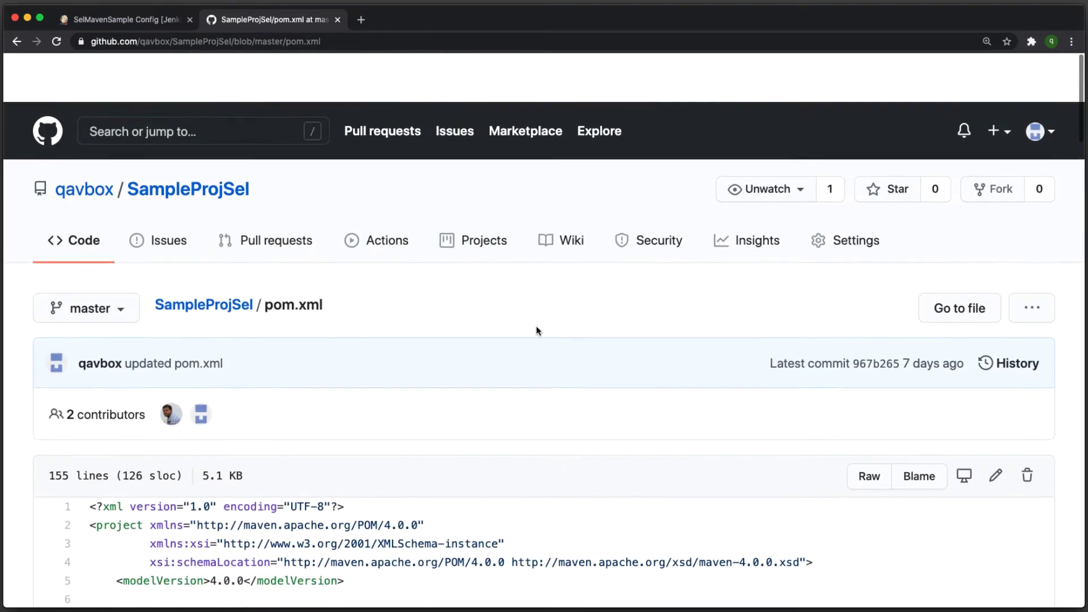
{"action": "left_click", "coordinate": [183, 261]}
Step: Open testng.xml and examine the browser parameter's name and value in the Regression test
{"action": "scroll", "coordinate": [454, 297], "scroll_direction": "down", "scroll_amount": 4}
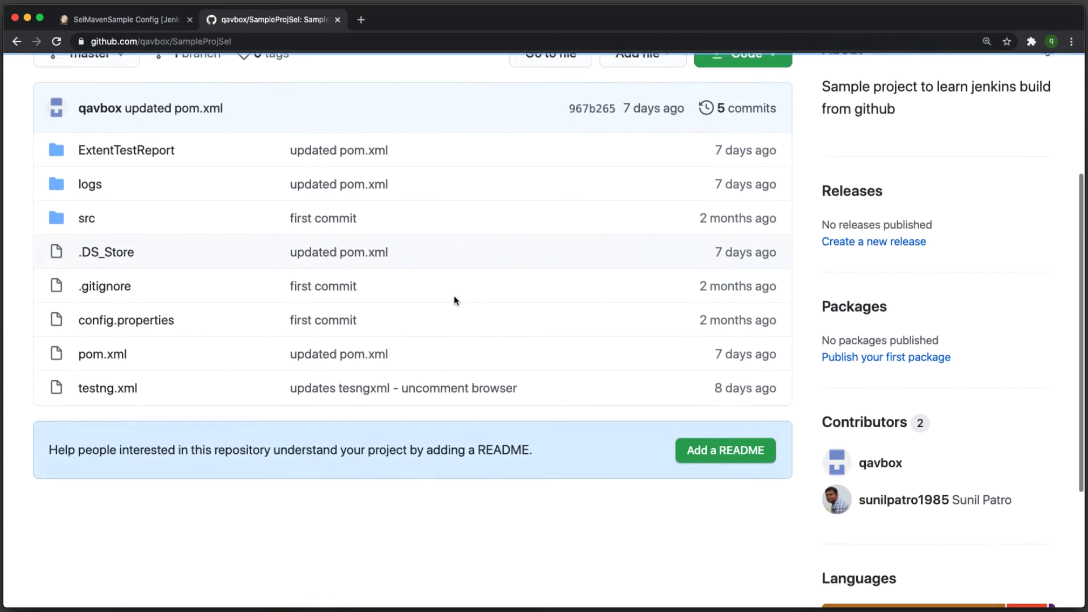
{"action": "left_click", "coordinate": [100, 371]}
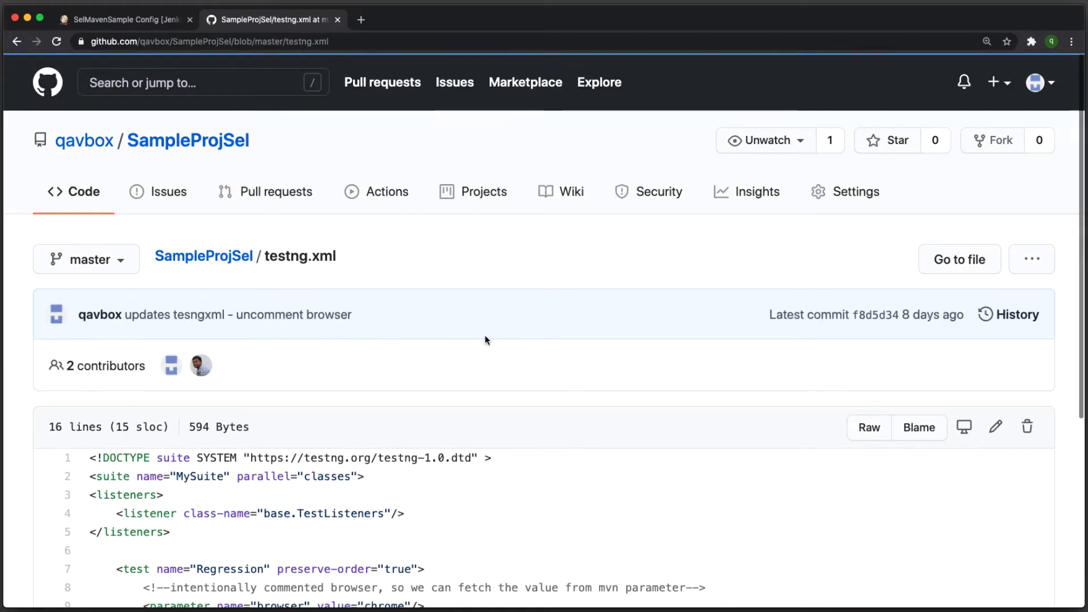
{"action": "scroll", "coordinate": [484, 335], "scroll_direction": "down", "scroll_amount": 3}
{"action": "double_click", "coordinate": [276, 404]}
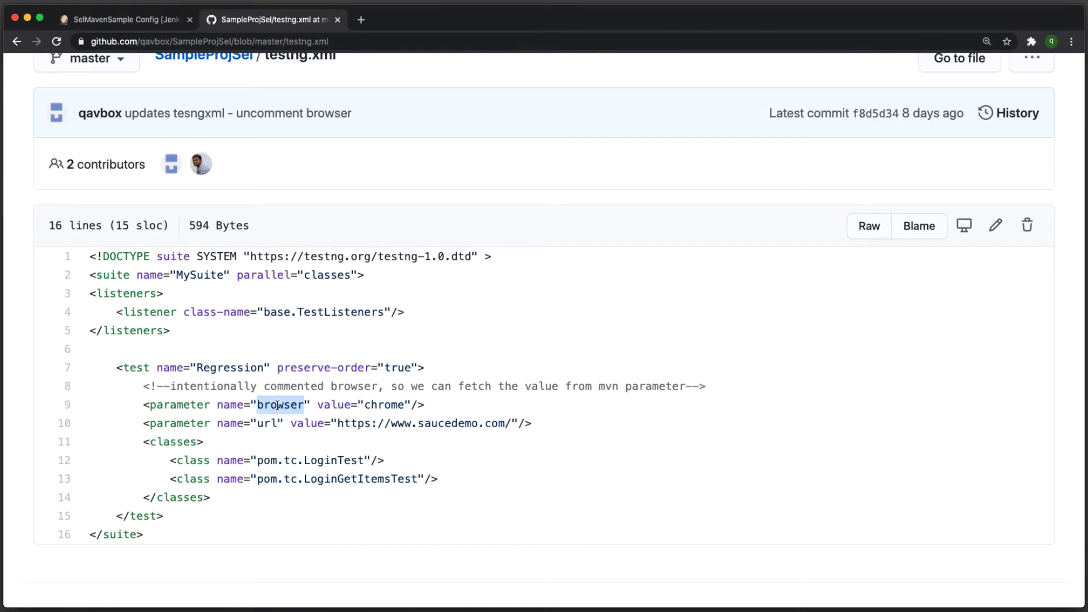
{"action": "double_click", "coordinate": [389, 404]}
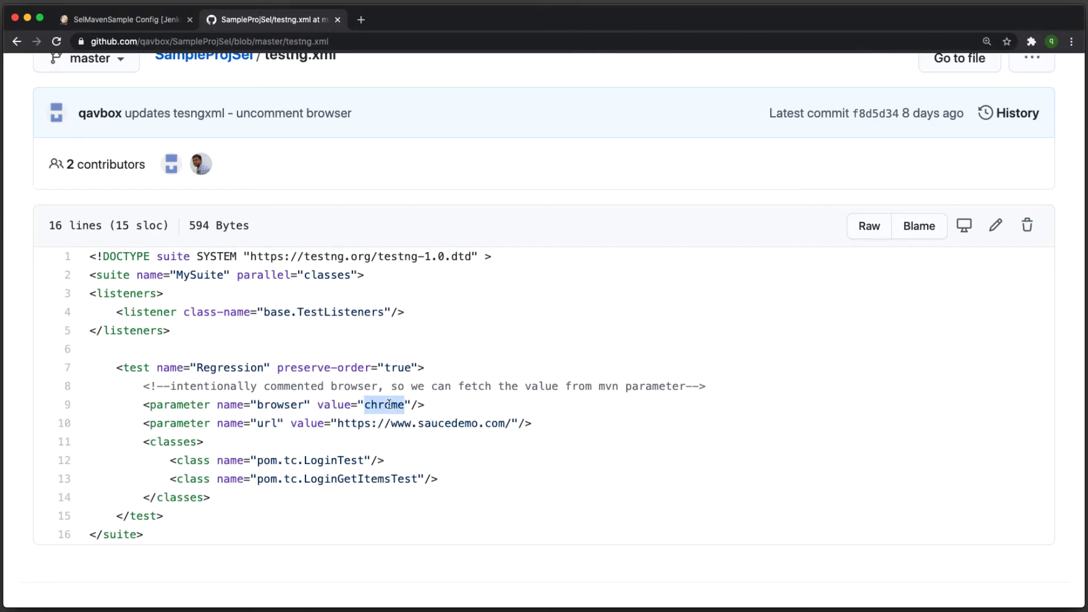
{"action": "left_click_drag", "start_coordinate": [441, 403], "coordinate": [113, 405]}
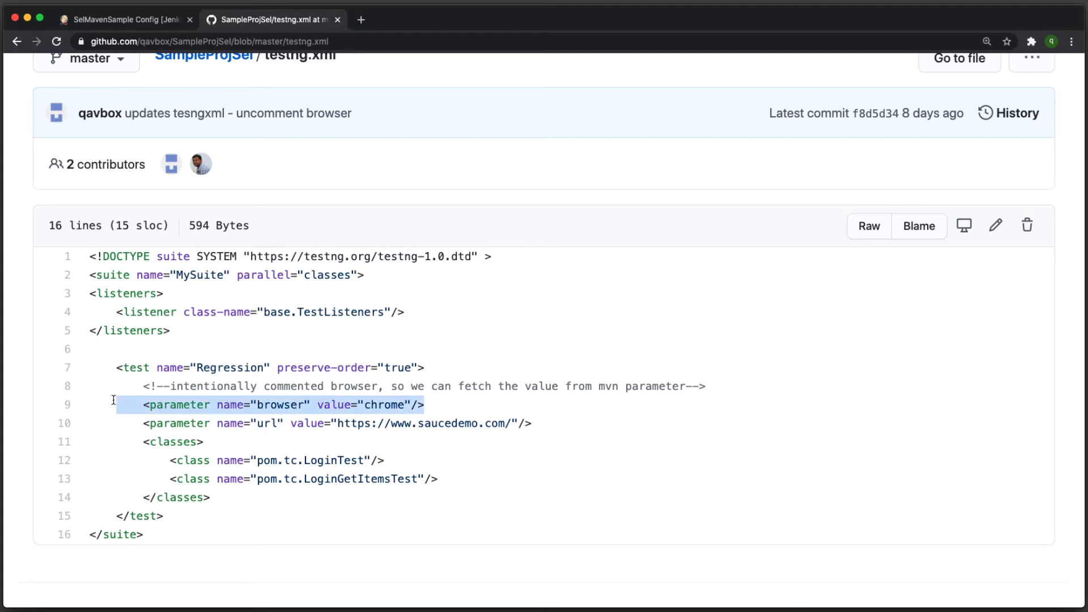
{"action": "left_click", "coordinate": [460, 332]}
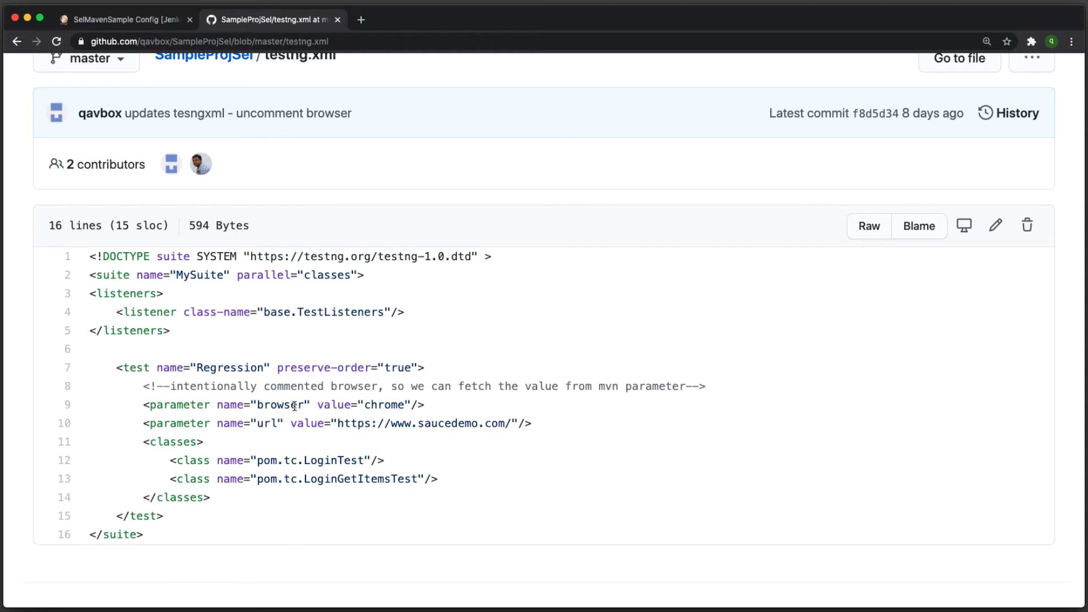
{"action": "double_click", "coordinate": [377, 403]}
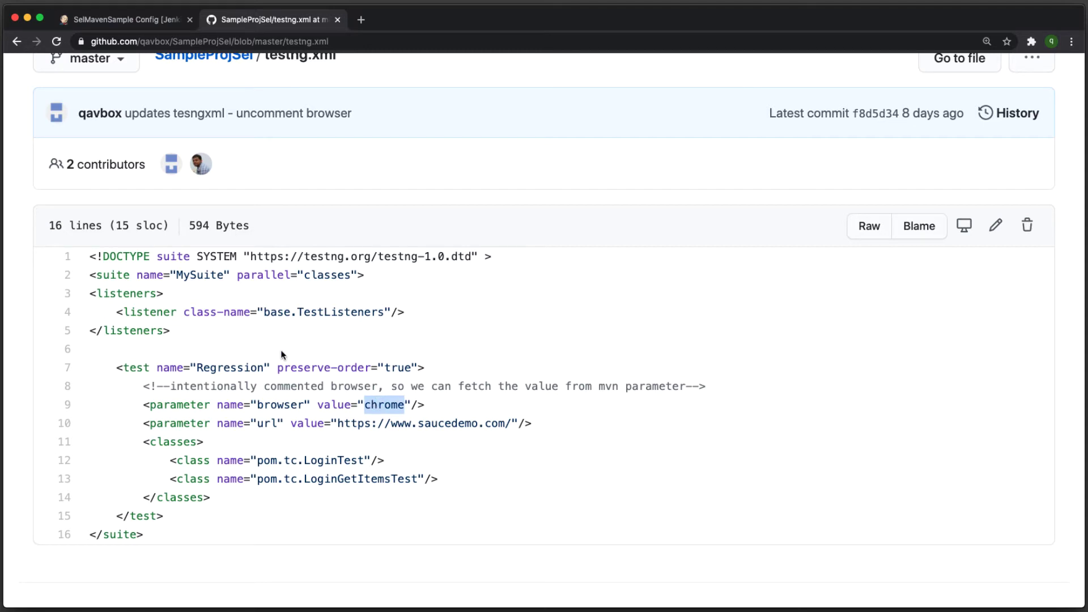
{"action": "scroll", "coordinate": [282, 354], "scroll_direction": "up", "scroll_amount": 1}
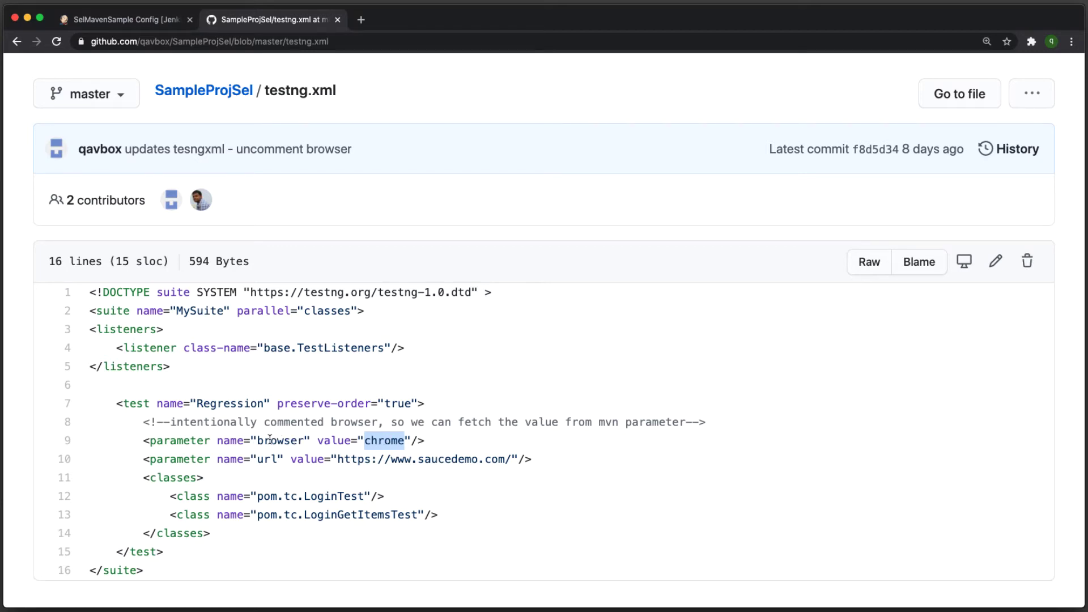
Step: Compare the Maven goals and options in SelMavenSample's configuration with the browser parameter line in testng.xml
{"action": "left_click", "coordinate": [126, 17]}
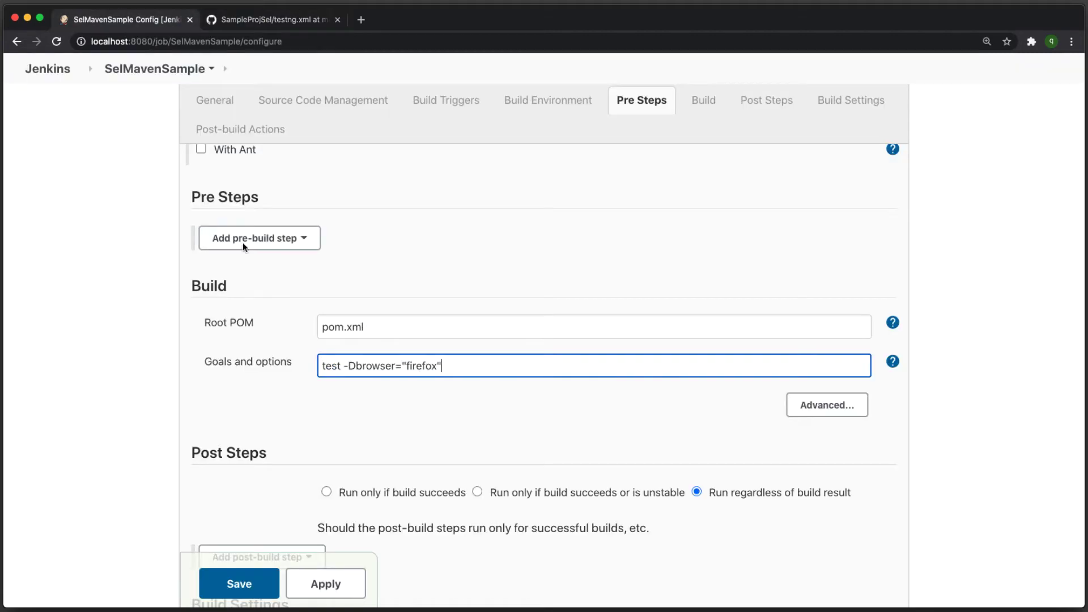
{"action": "left_click", "coordinate": [270, 21]}
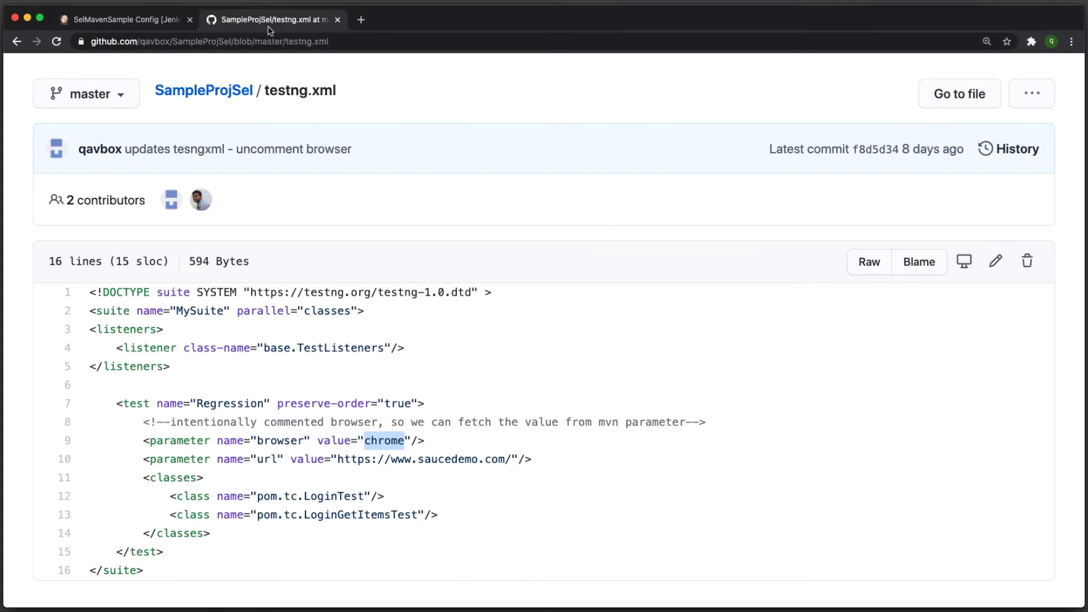
{"action": "triple_click", "coordinate": [311, 443]}
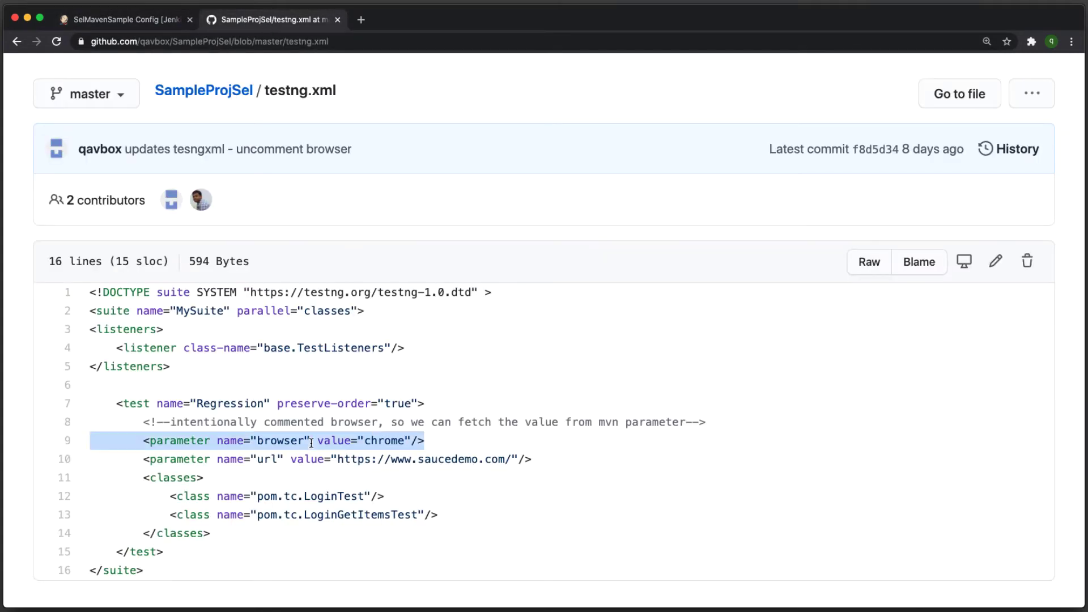
{"action": "left_click", "coordinate": [456, 441]}
Step: In SelMavenSample's configuration, change the Maven goals and options to test -Dbrowser=$browser
{"action": "left_click", "coordinate": [102, 27]}
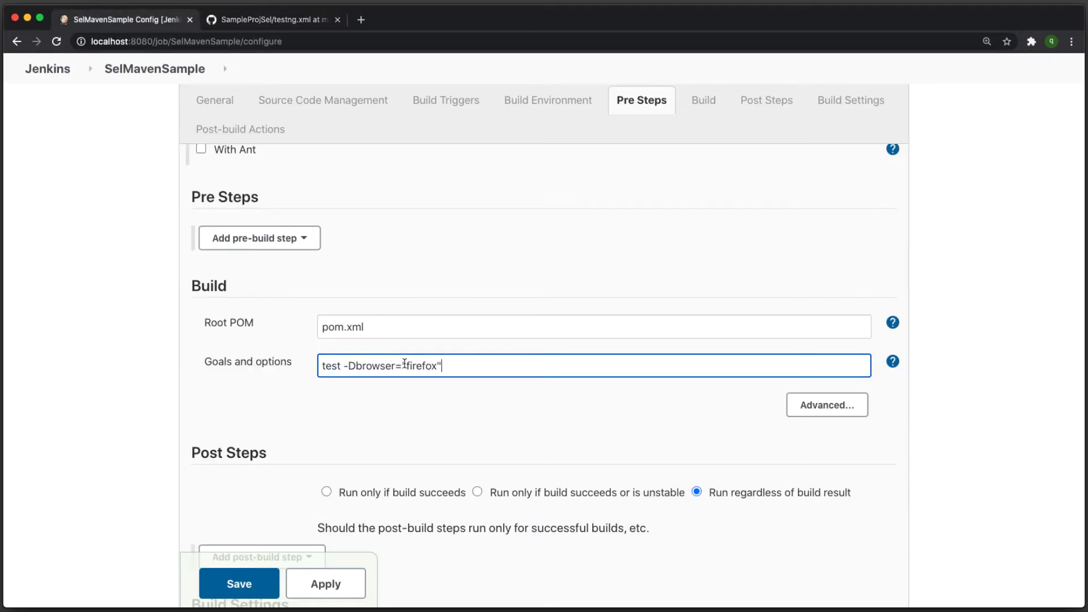
{"action": "left_click_drag", "start_coordinate": [405, 363], "coordinate": [452, 367]}
{"action": "key", "text": "BackSpace"}
{"action": "key", "text": "BackSpace"}
{"action": "type", "text": "$browser"}
{"action": "double_click", "coordinate": [412, 366]}
Step: Check the browser Choice Parameter's name and choices against the -Dbrowser=$browser option, and save the job configuration
{"action": "scroll", "coordinate": [587, 372], "scroll_direction": "up", "scroll_amount": 20}
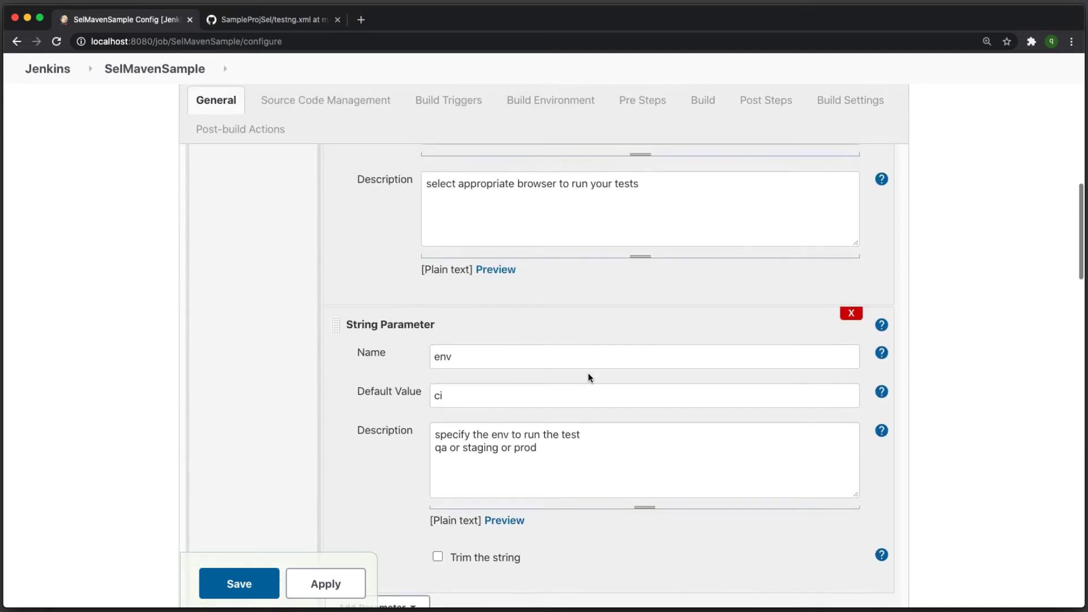
{"action": "scroll", "coordinate": [587, 373], "scroll_direction": "up", "scroll_amount": 3}
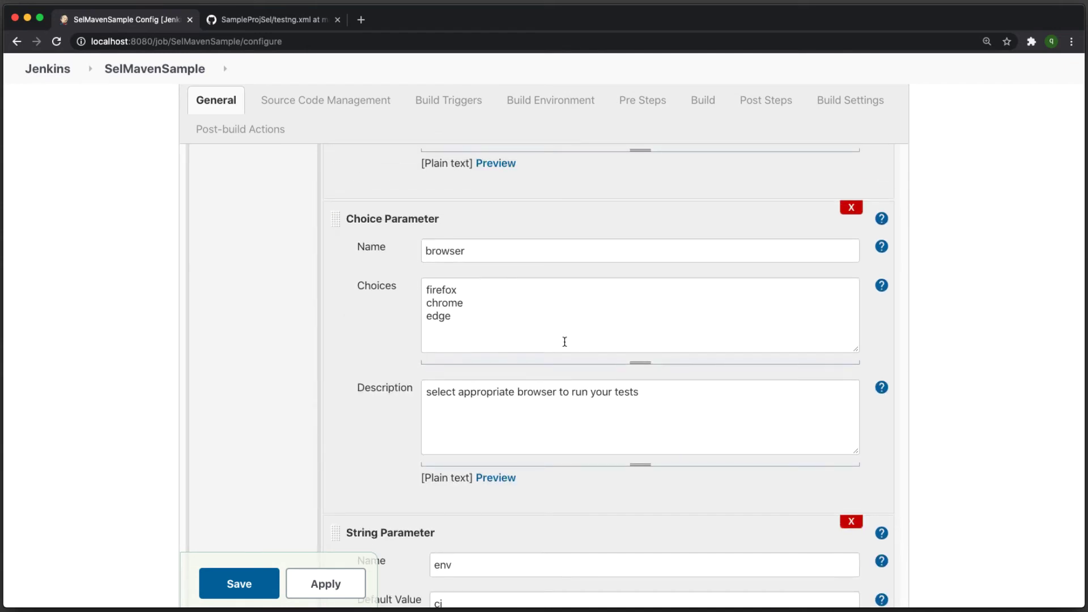
{"action": "scroll", "coordinate": [499, 356], "scroll_direction": "down", "scroll_amount": 20}
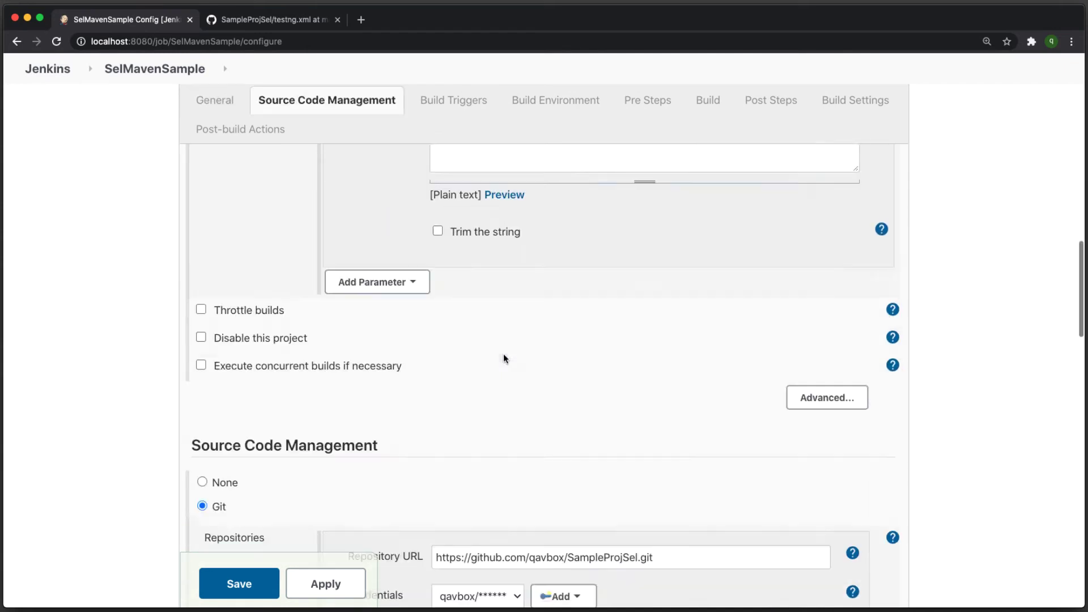
{"action": "scroll", "coordinate": [508, 360], "scroll_direction": "down", "scroll_amount": 10}
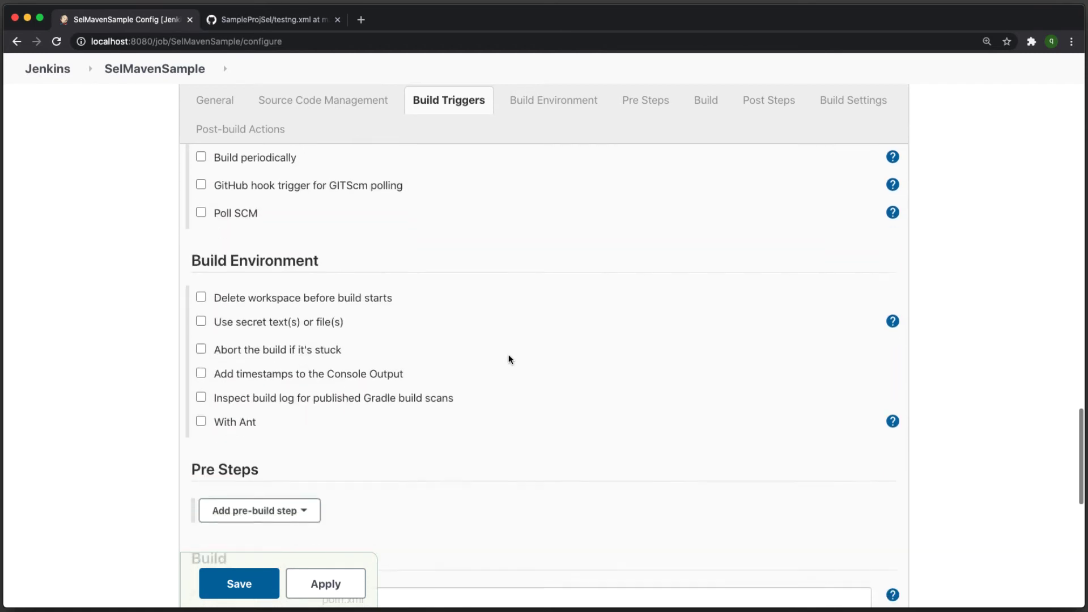
{"action": "double_click", "coordinate": [369, 306]}
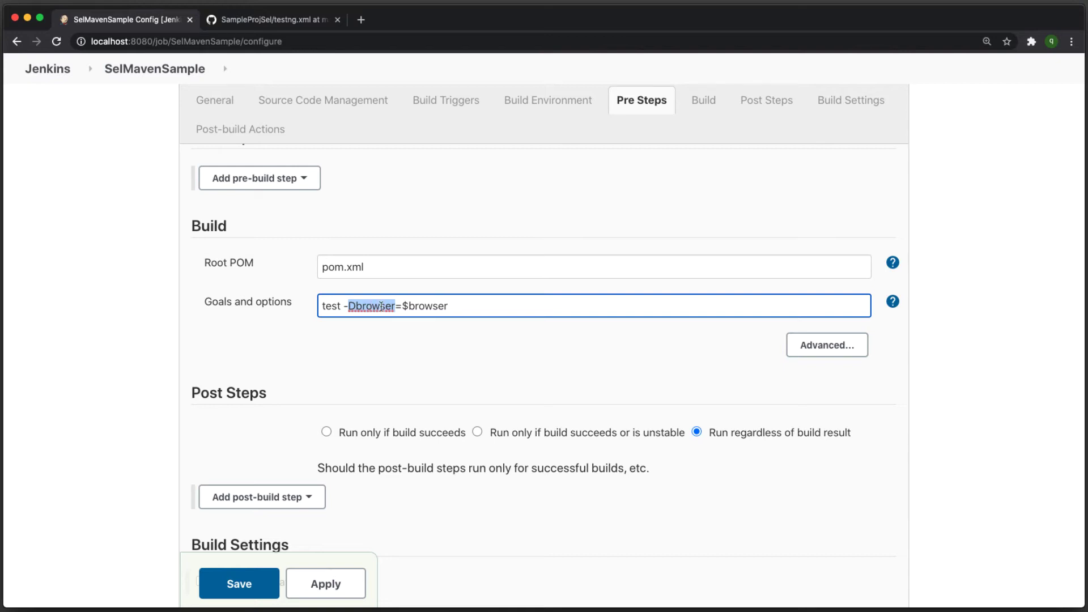
{"action": "double_click", "coordinate": [423, 307]}
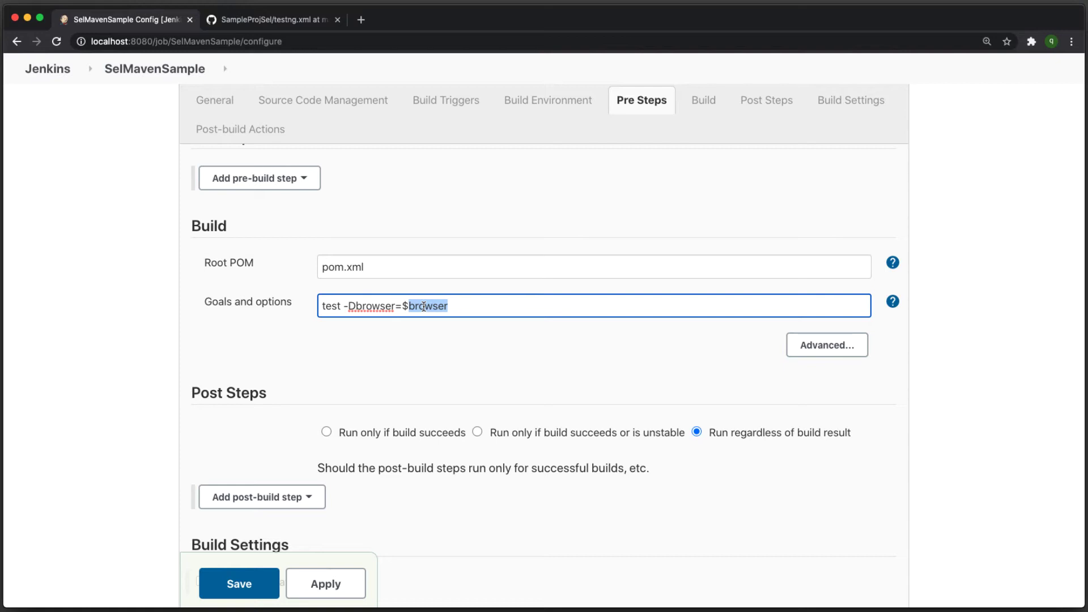
{"action": "left_click", "coordinate": [476, 309]}
{"action": "left_click_drag", "start_coordinate": [402, 306], "coordinate": [457, 308]}
{"action": "left_click", "coordinate": [237, 587]}
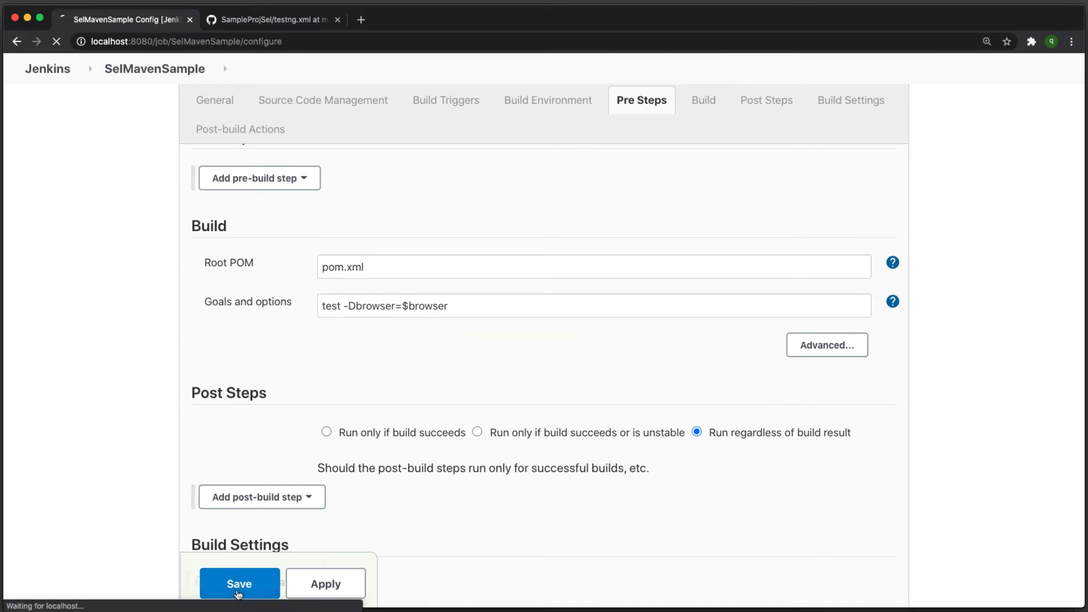
Step: Run a parameterised SelMavenSample build with isCucumber checked, browser firefox and env ci, after checking testng.xml on GitHub again
{"action": "left_click", "coordinate": [80, 293]}
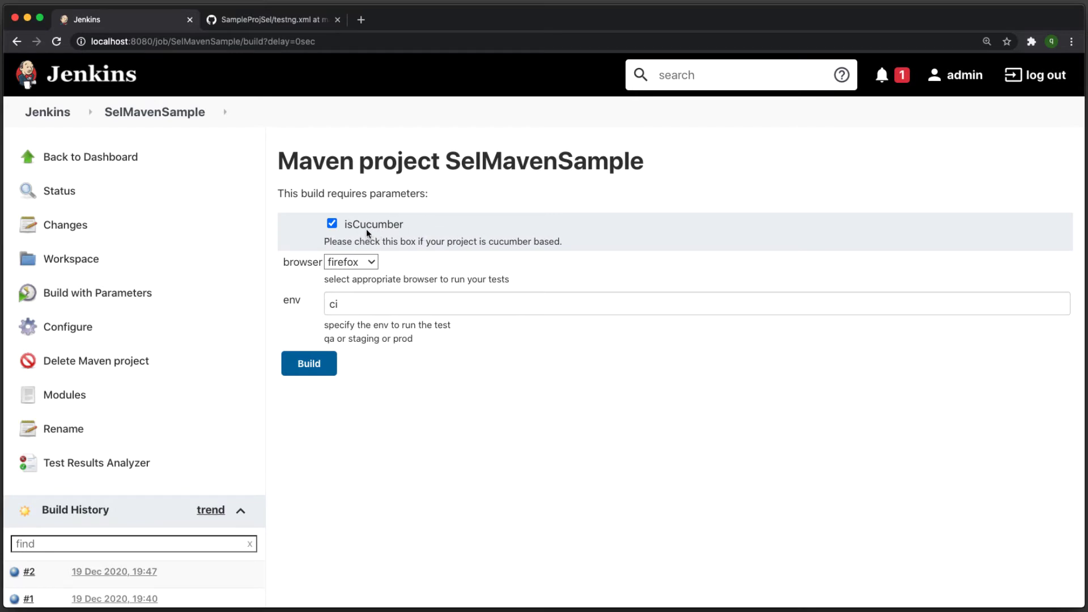
{"action": "left_click", "coordinate": [332, 224]}
{"action": "left_click", "coordinate": [333, 227]}
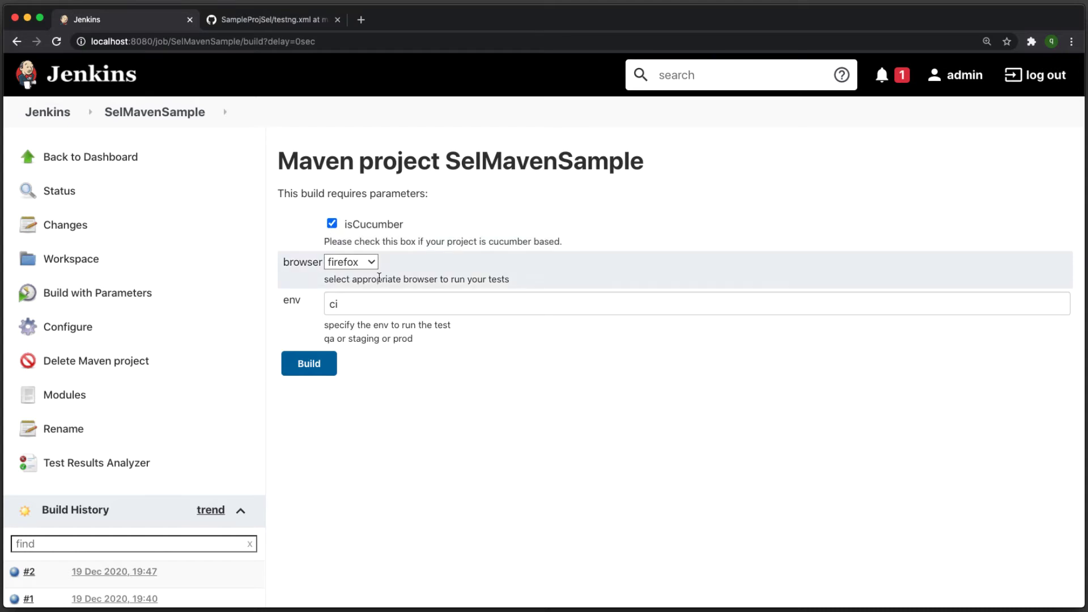
{"action": "left_click", "coordinate": [357, 267]}
{"action": "left_click", "coordinate": [253, 20]}
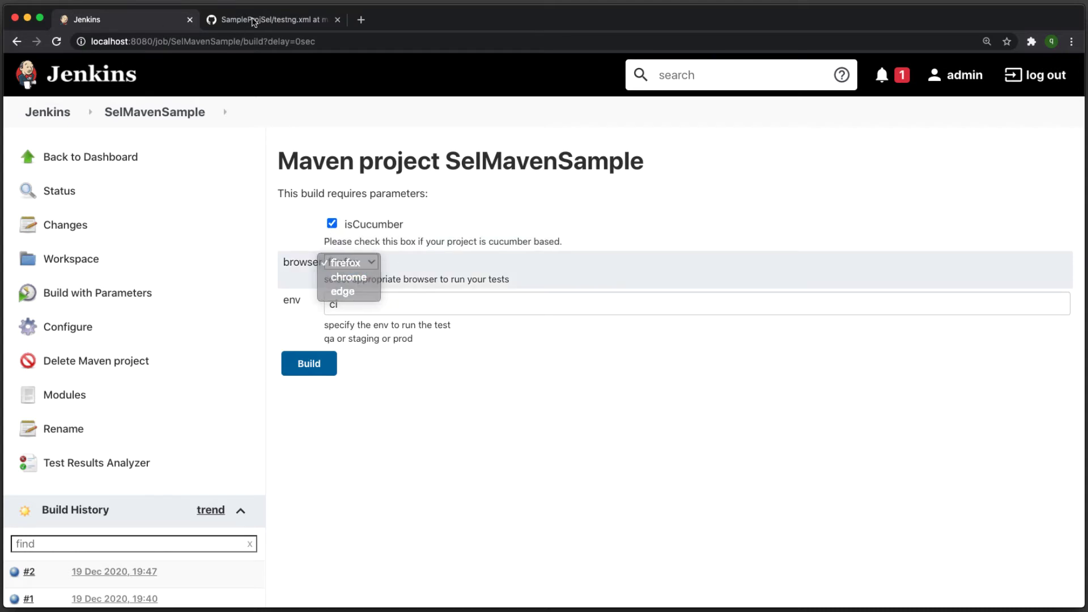
{"action": "left_click", "coordinate": [254, 23]}
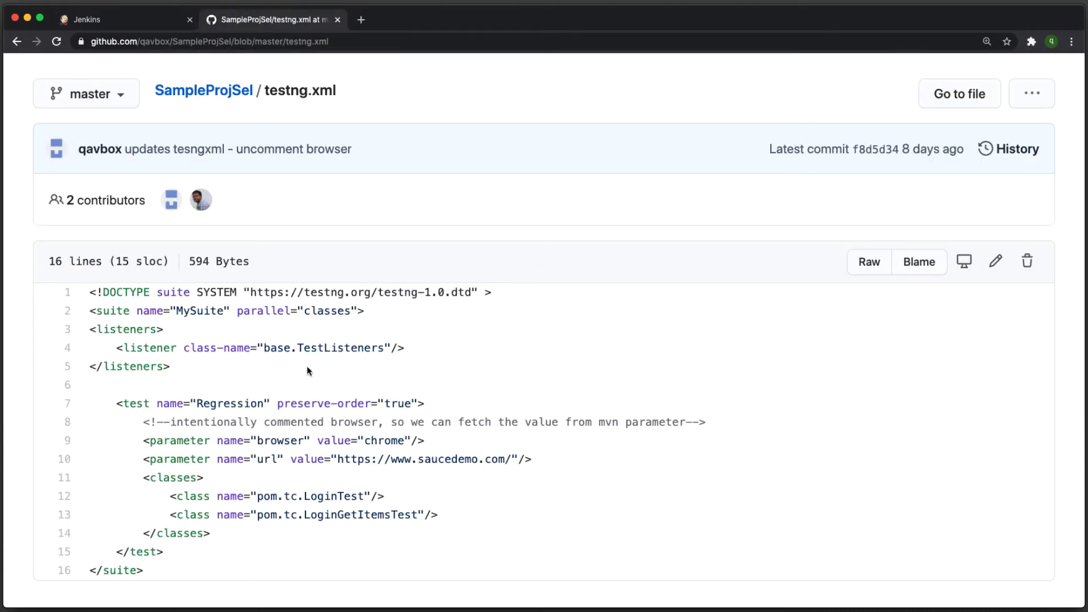
{"action": "left_click", "coordinate": [123, 20]}
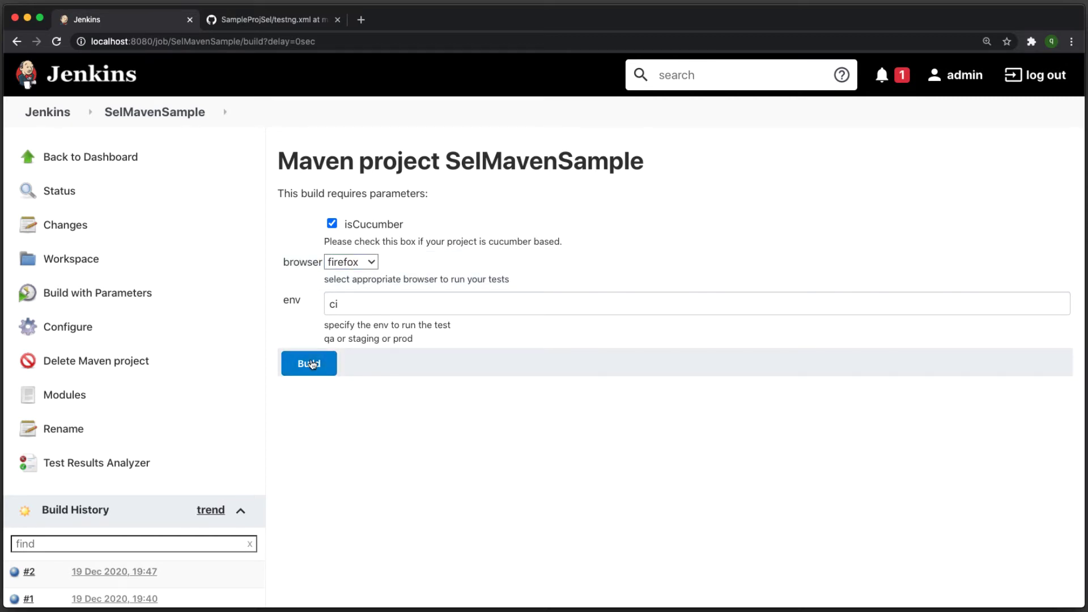
{"action": "left_click", "coordinate": [312, 364]}
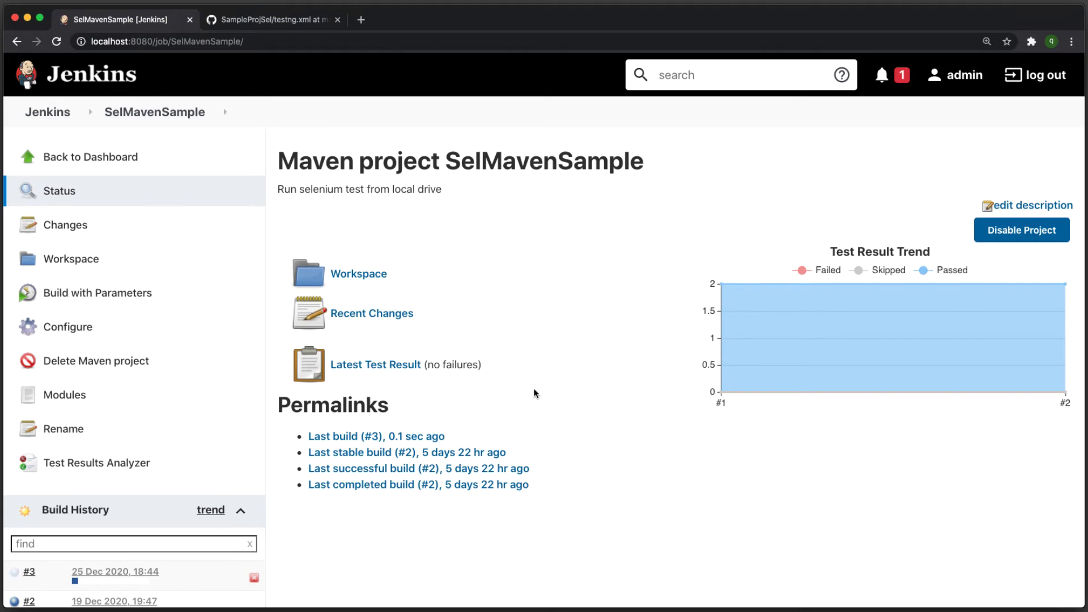
Step: Open the console output of SelMavenSample build #3 from the build history
{"action": "scroll", "coordinate": [535, 393], "scroll_direction": "down", "scroll_amount": 5}
{"action": "left_click", "coordinate": [44, 426]}
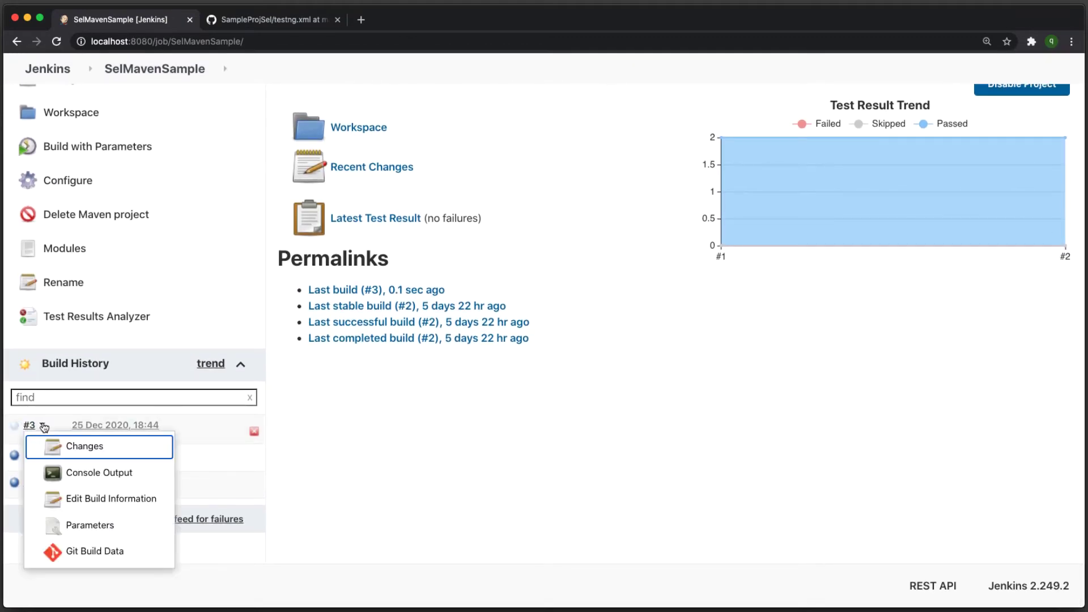
{"action": "left_click", "coordinate": [103, 474]}
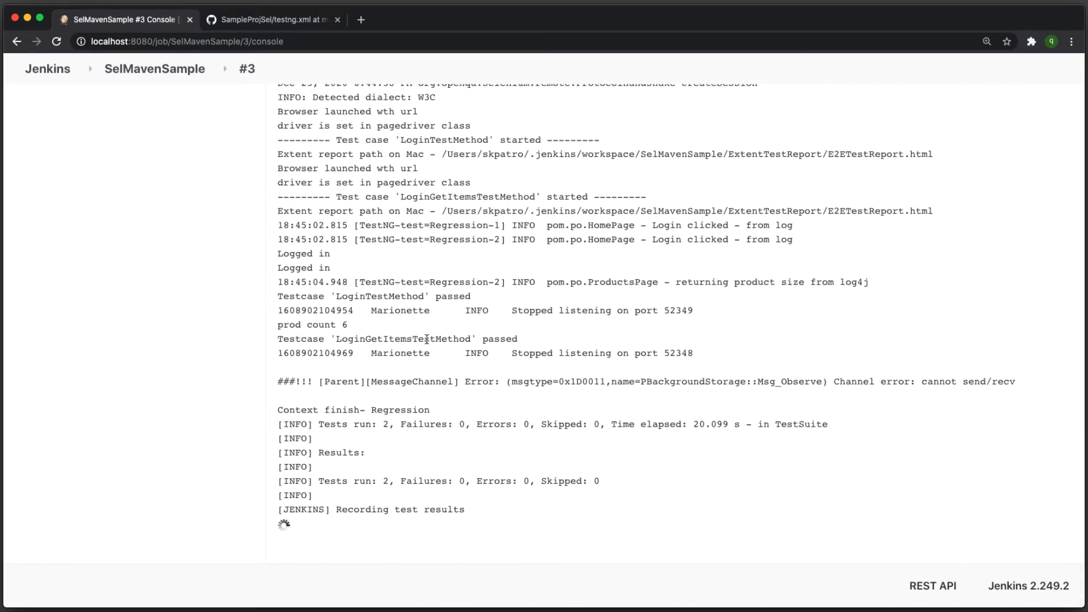
Step: Examine the LoginTestMethod and LoginGetItemsTestMethod results and the final build status in the console log
{"action": "double_click", "coordinate": [425, 339]}
{"action": "scroll", "coordinate": [496, 287], "scroll_direction": "up", "scroll_amount": 1}
{"action": "left_click_drag", "start_coordinate": [301, 254], "coordinate": [473, 254]}
{"action": "left_click_drag", "start_coordinate": [518, 296], "coordinate": [278, 254]}
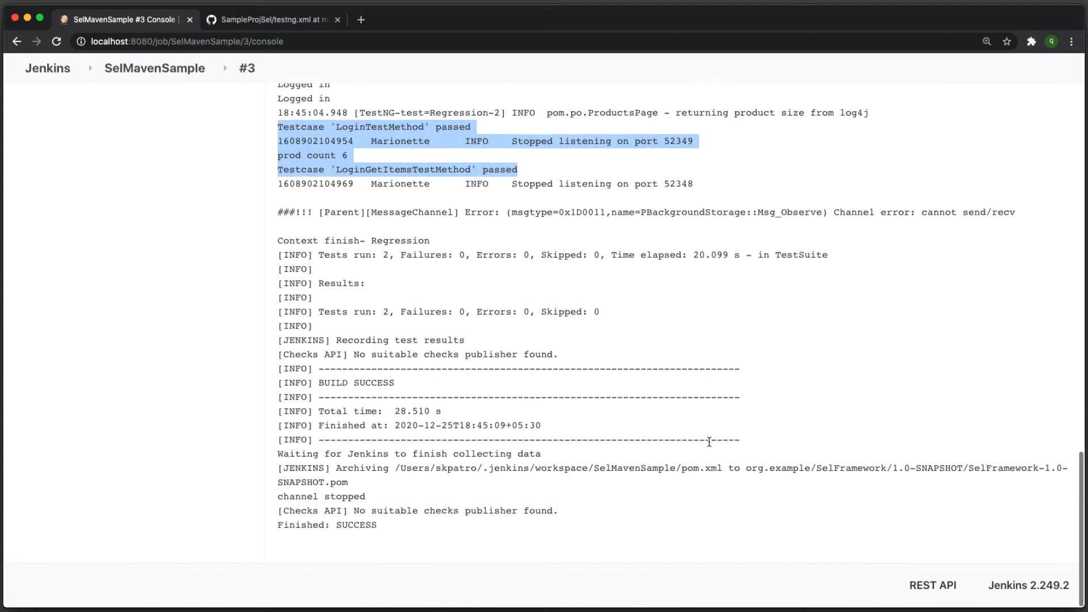
{"action": "scroll", "coordinate": [465, 397], "scroll_direction": "up", "scroll_amount": 4}
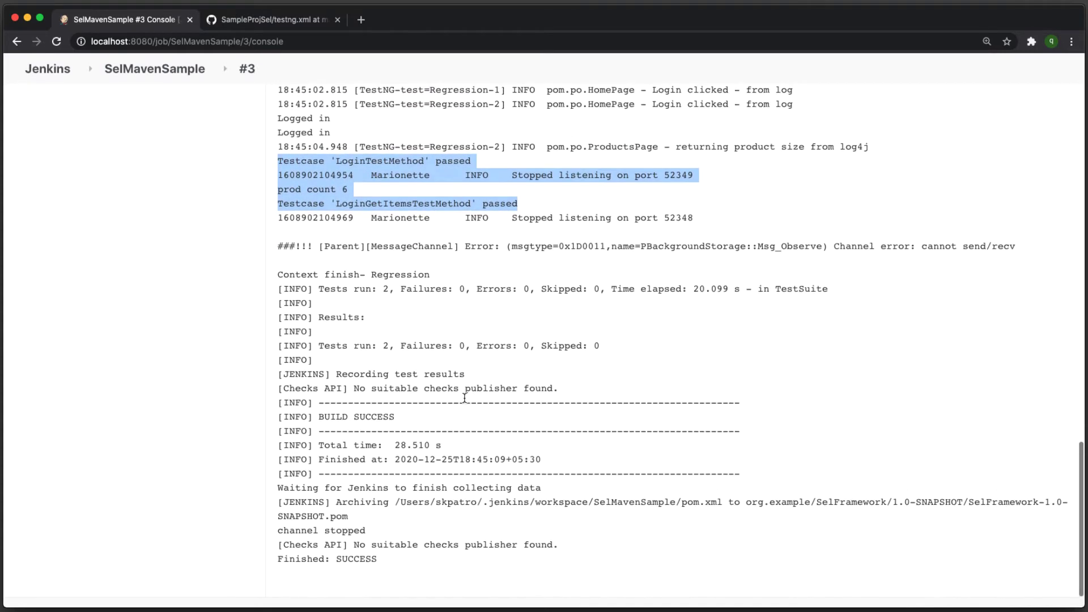
Step: Return from build #3's console output to the SelMavenSample project and open its configuration at the build parameters
{"action": "scroll", "coordinate": [682, 425], "scroll_direction": "up", "scroll_amount": 20}
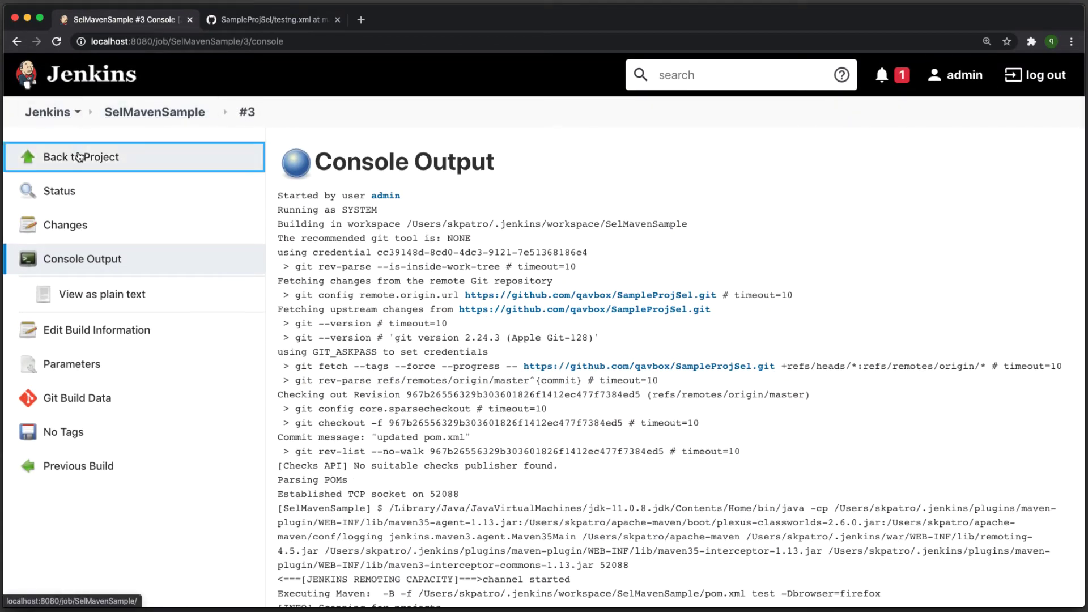
{"action": "left_click", "coordinate": [79, 157]}
{"action": "left_click", "coordinate": [102, 292]}
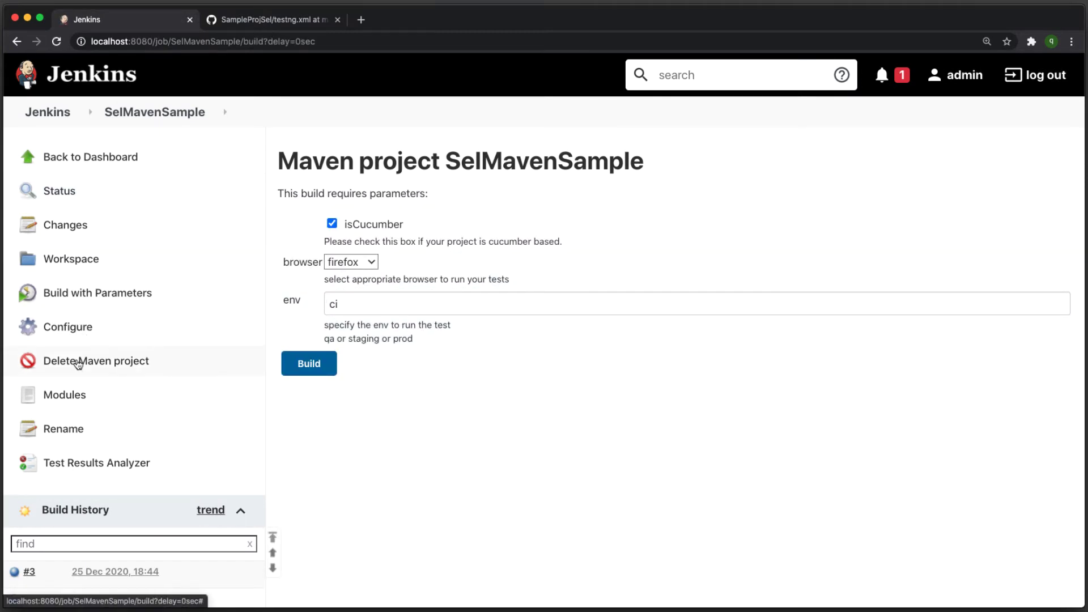
{"action": "left_click", "coordinate": [74, 325]}
{"action": "scroll", "coordinate": [636, 422], "scroll_direction": "down", "scroll_amount": 15}
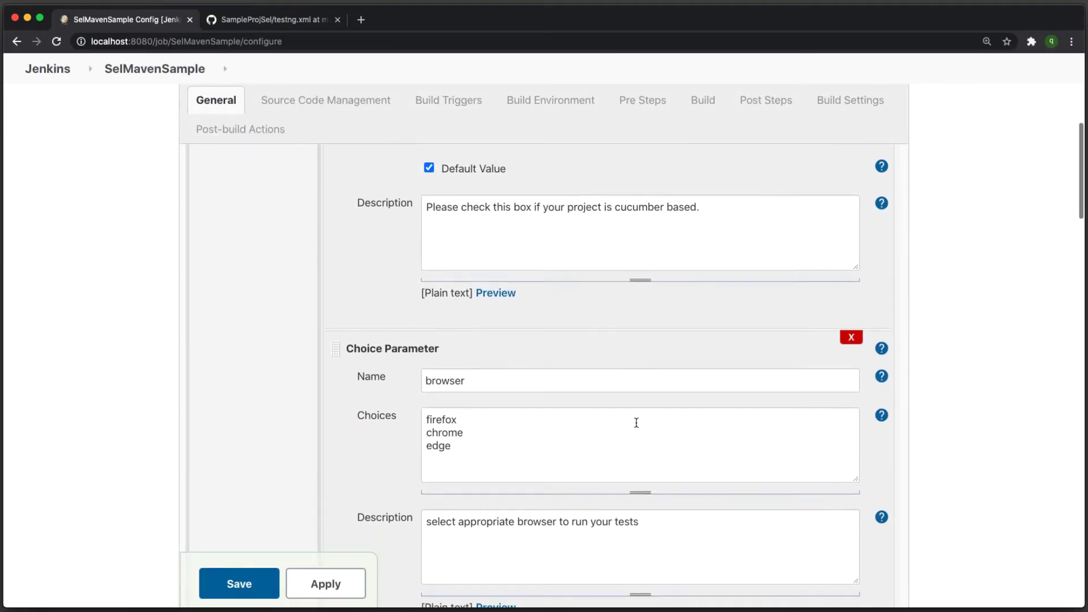
Step: Open pom.xml in the SampleProjSel GitHub repository and find the maven-surefire-plugin configuration
{"action": "left_click", "coordinate": [281, 22]}
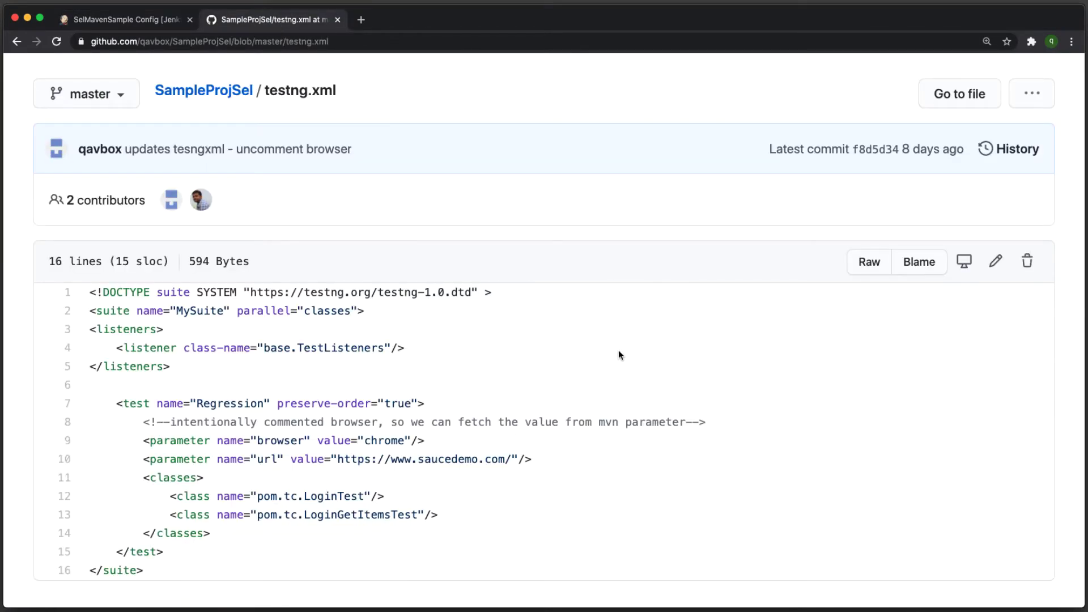
{"action": "left_click", "coordinate": [204, 91]}
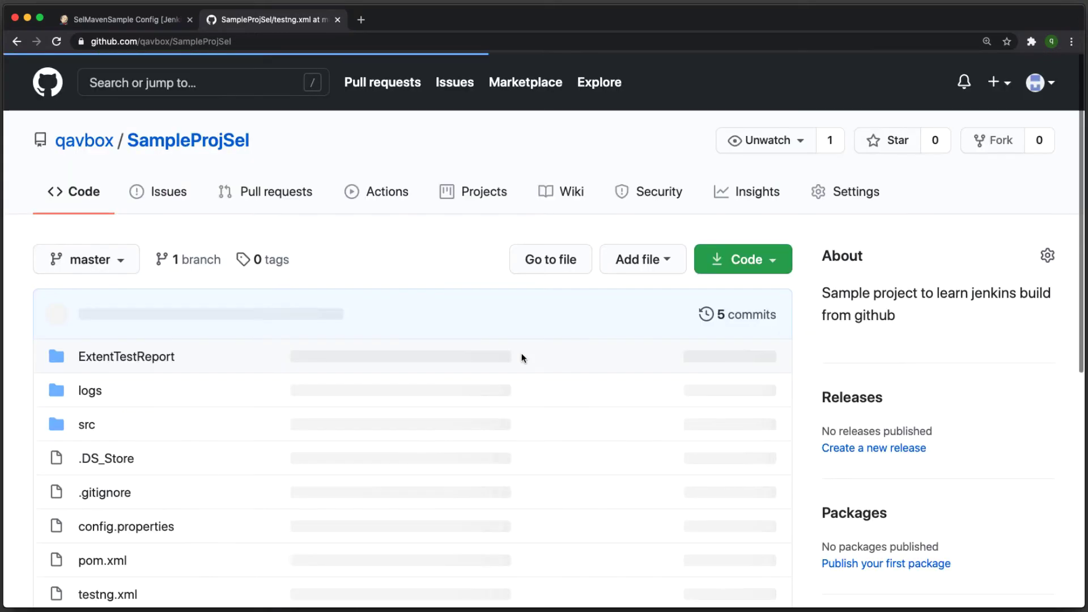
{"action": "scroll", "coordinate": [522, 353], "scroll_direction": "down", "scroll_amount": 7}
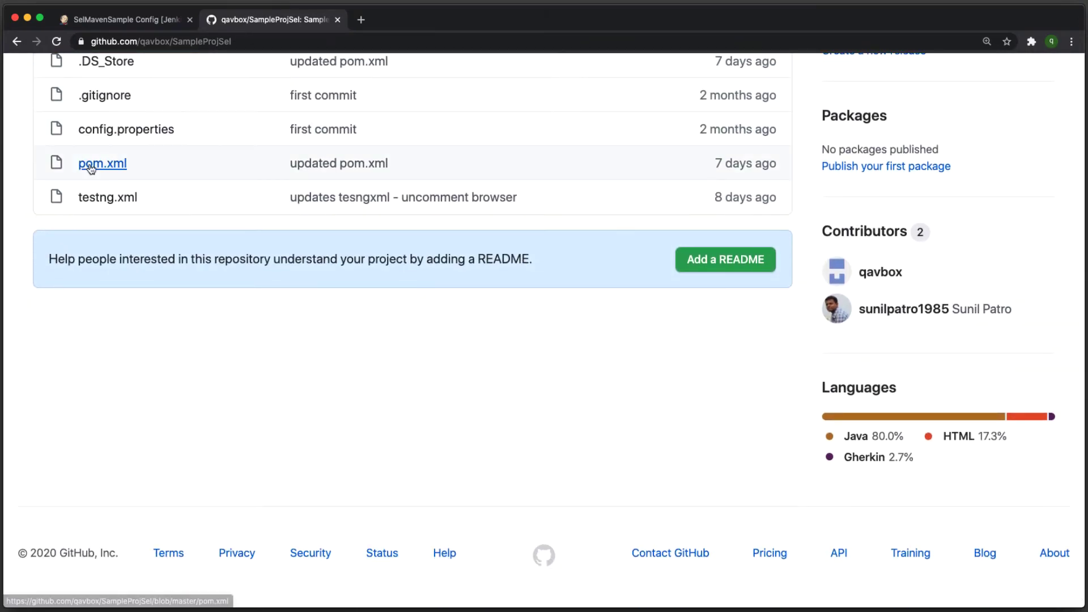
{"action": "left_click", "coordinate": [92, 164]}
{"action": "scroll", "coordinate": [501, 294], "scroll_direction": "down", "scroll_amount": 12}
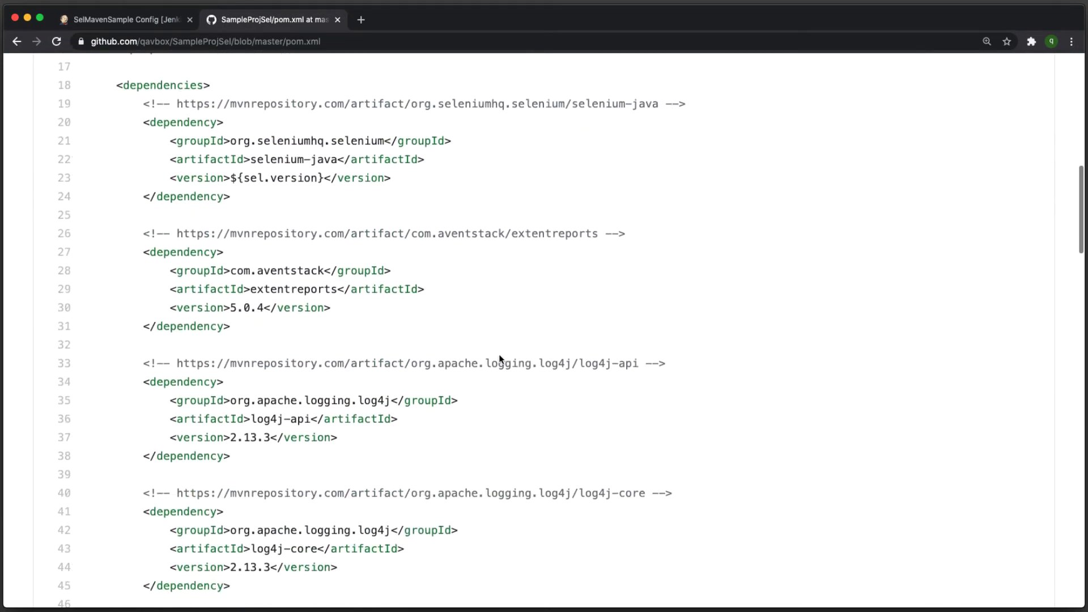
{"action": "scroll", "coordinate": [501, 358], "scroll_direction": "down", "scroll_amount": 6}
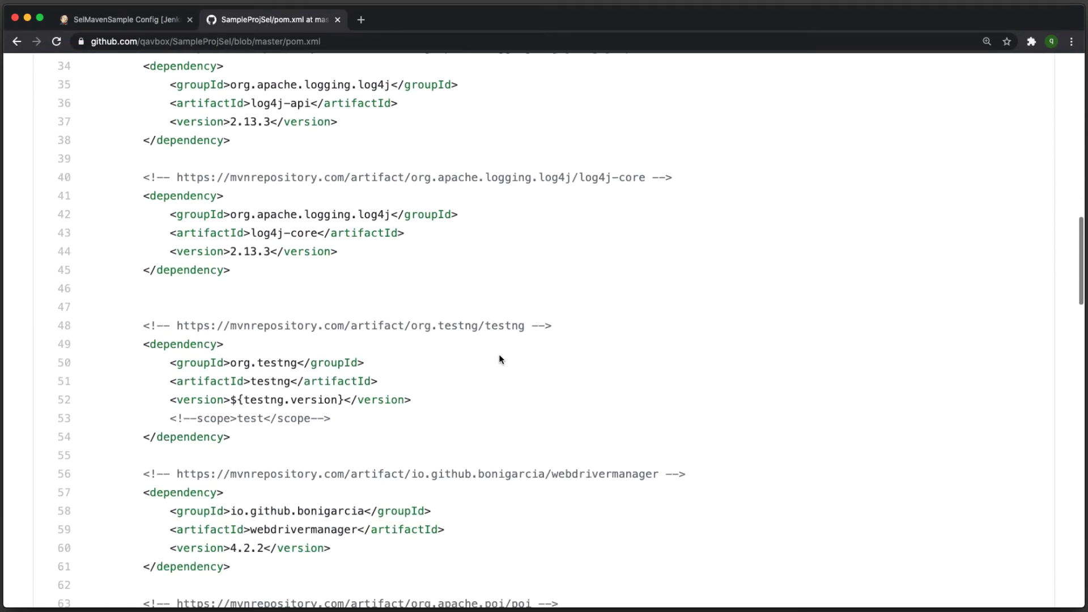
{"action": "scroll", "coordinate": [501, 358], "scroll_direction": "down", "scroll_amount": 10}
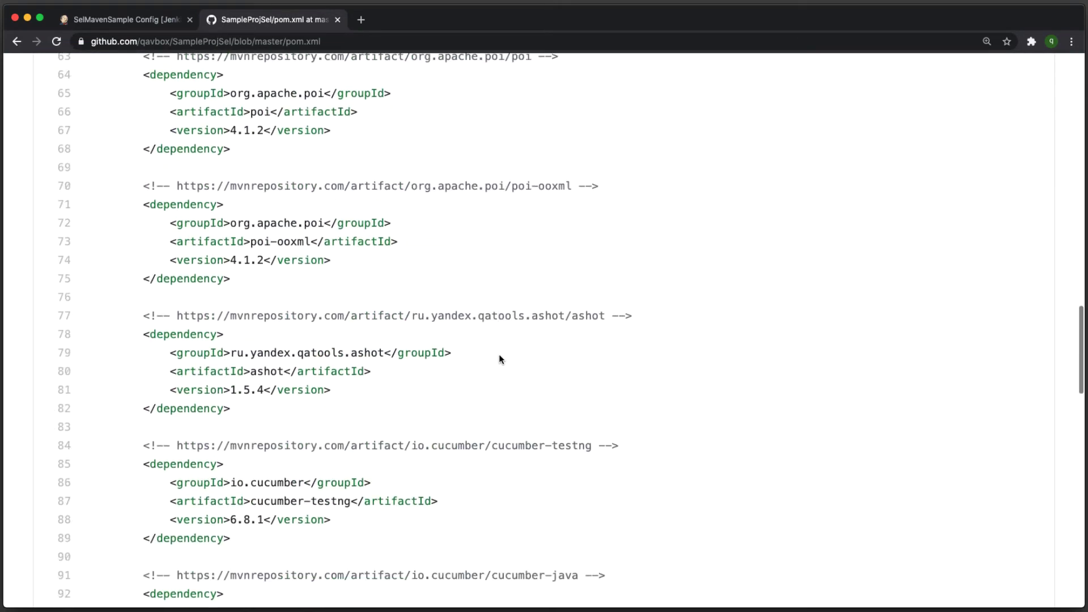
{"action": "scroll", "coordinate": [500, 358], "scroll_direction": "down", "scroll_amount": 16}
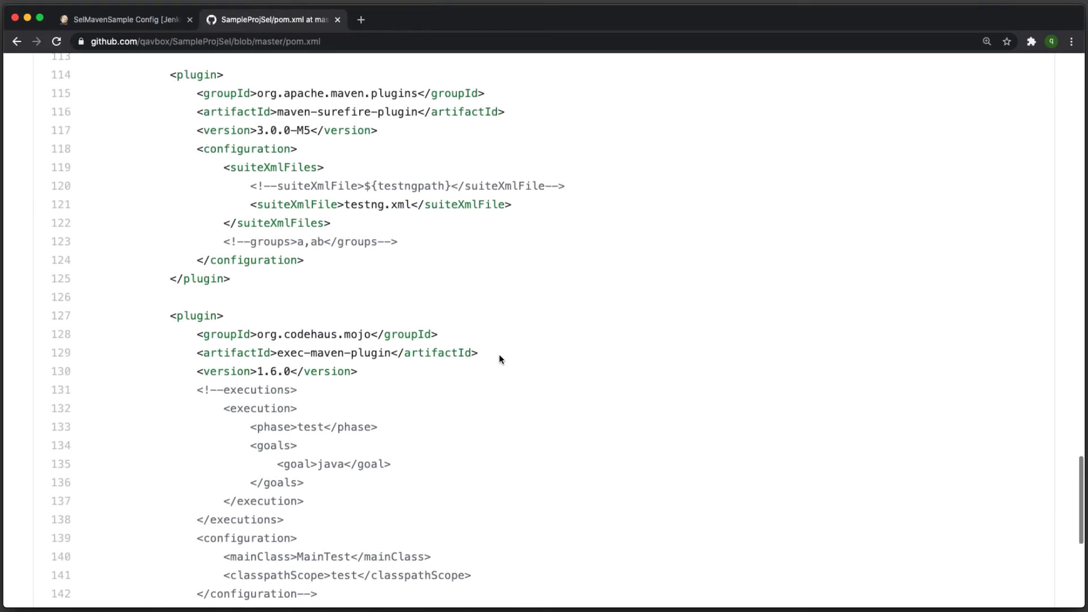
{"action": "scroll", "coordinate": [500, 358], "scroll_direction": "down", "scroll_amount": 5}
{"action": "scroll", "coordinate": [501, 359], "scroll_direction": "up", "scroll_amount": 6}
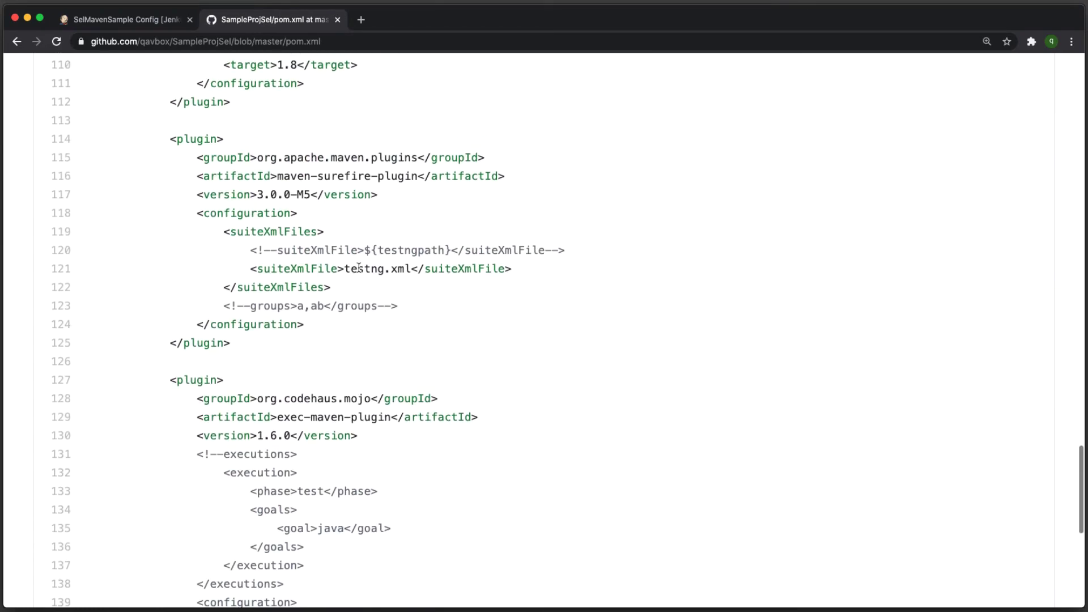
Step: Compare the active testng.xml suiteXmlFile entry with the commented-out ${testngpath} entry in the surefire plugin configuration
{"action": "left_click_drag", "start_coordinate": [343, 268], "coordinate": [416, 270]}
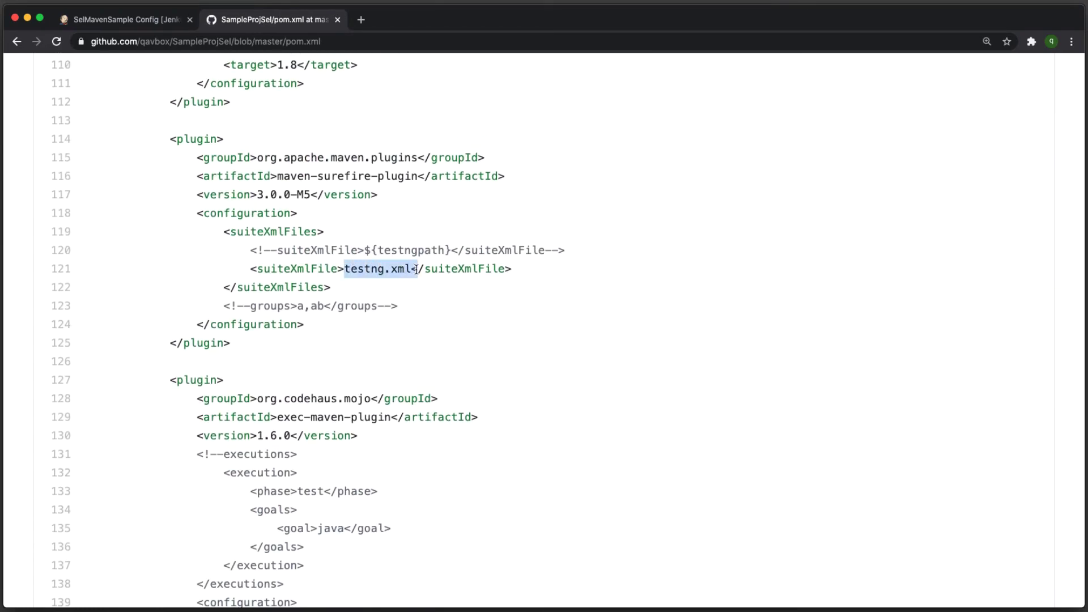
{"action": "left_click", "coordinate": [431, 270]}
{"action": "left_click_drag", "start_coordinate": [246, 268], "coordinate": [568, 275]}
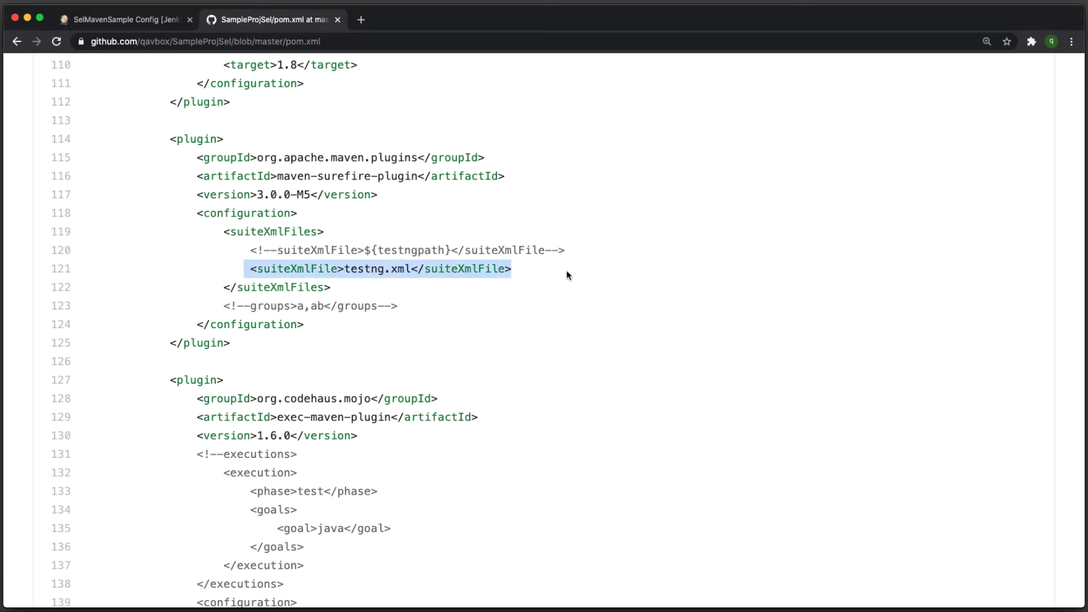
{"action": "left_click", "coordinate": [566, 272]}
{"action": "left_click_drag", "start_coordinate": [580, 250], "coordinate": [245, 250]}
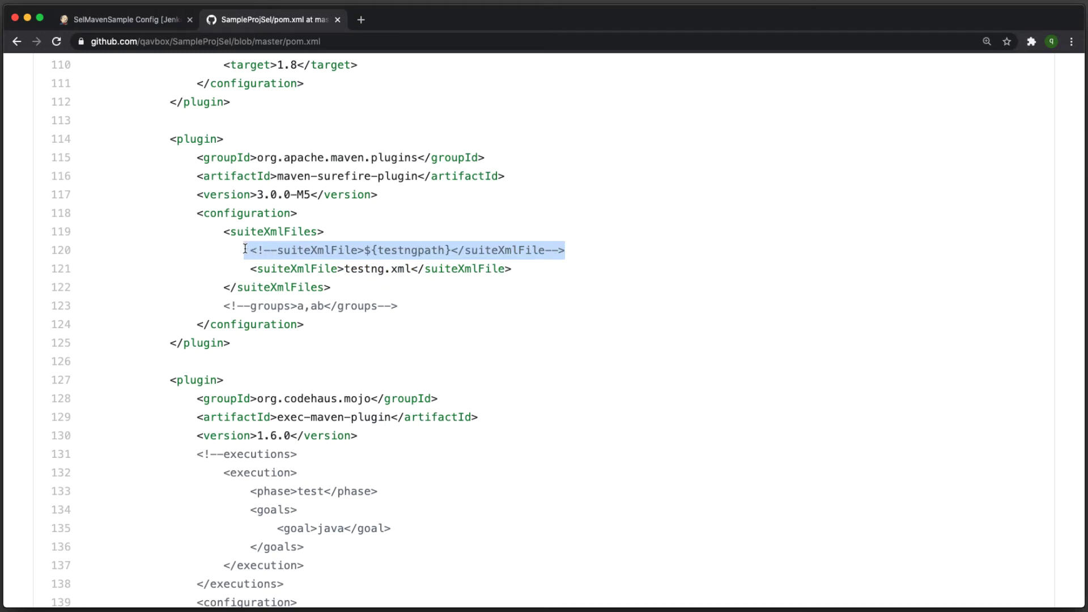
{"action": "left_click", "coordinate": [601, 255]}
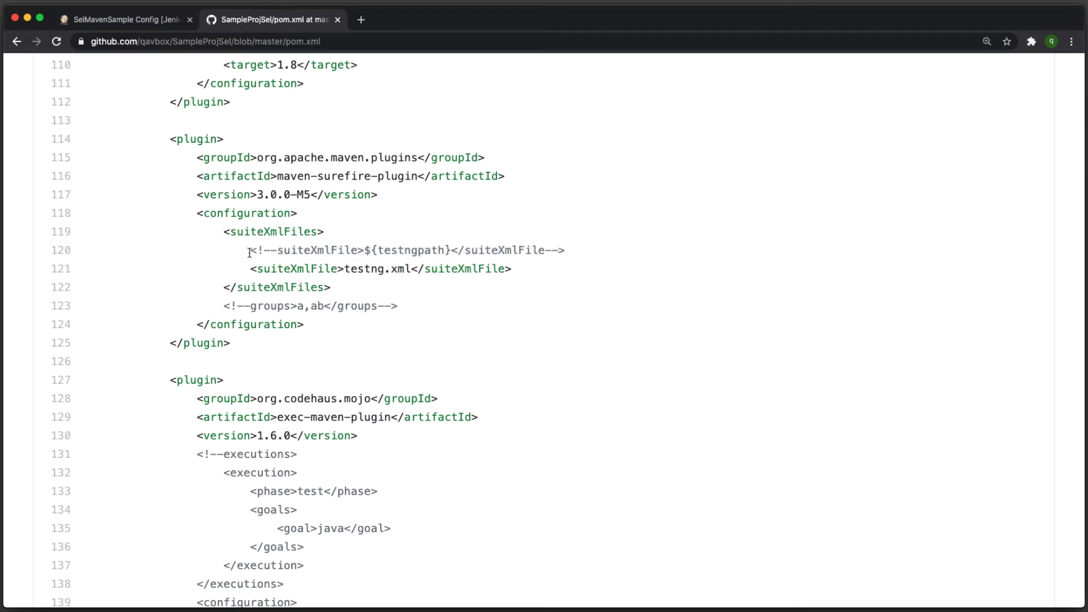
{"action": "left_click_drag", "start_coordinate": [248, 252], "coordinate": [578, 258]}
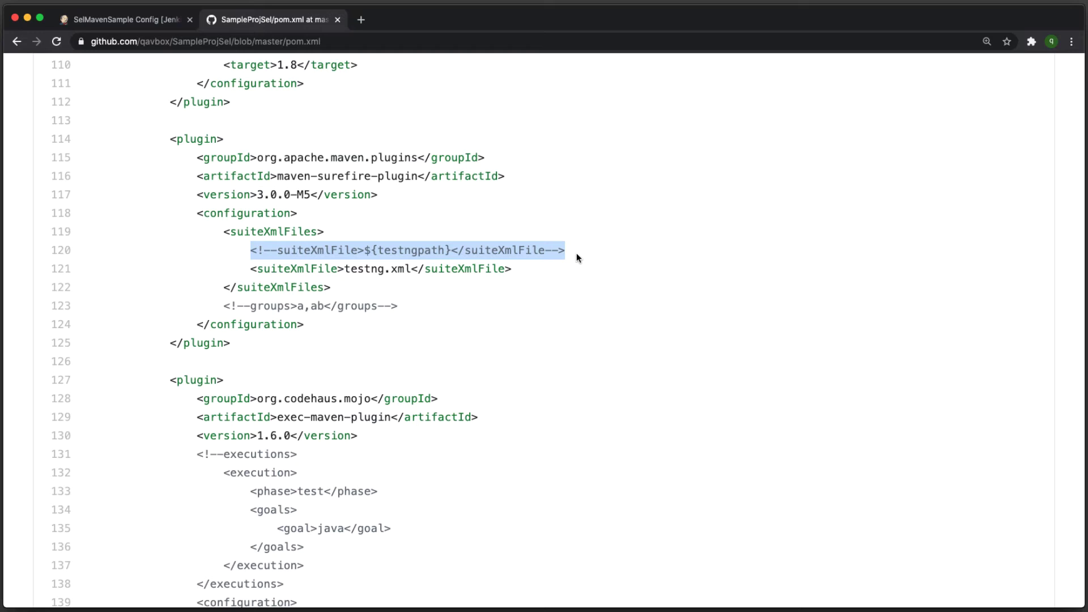
{"action": "left_click", "coordinate": [576, 254]}
Step: Examine the testngpath variable name and which suiteXmlFile line it would replace in pom.xml
{"action": "scroll", "coordinate": [584, 260], "scroll_direction": "up", "scroll_amount": 1}
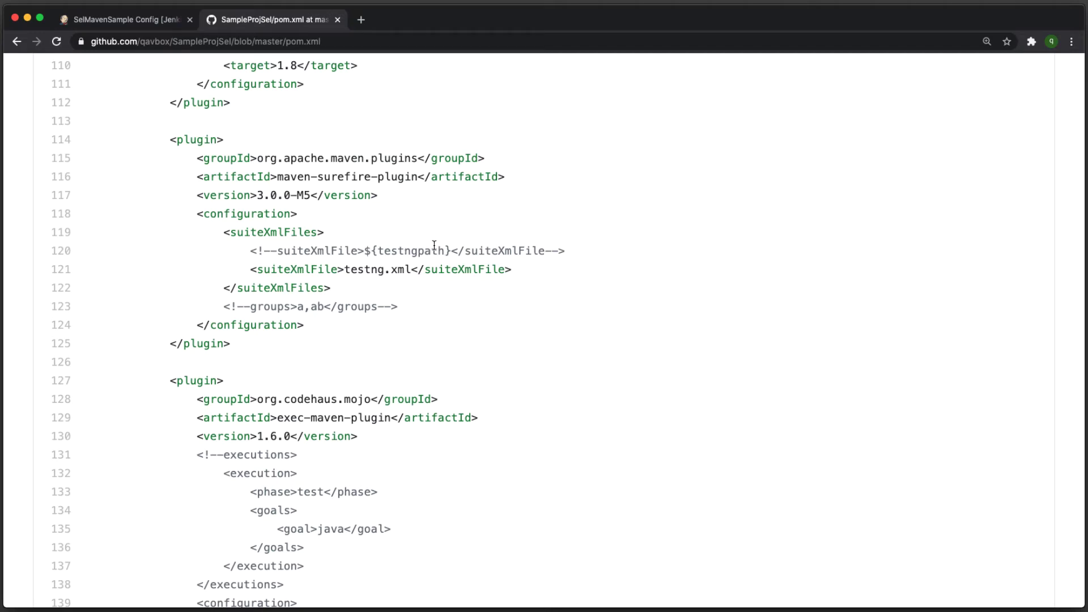
{"action": "double_click", "coordinate": [394, 251]}
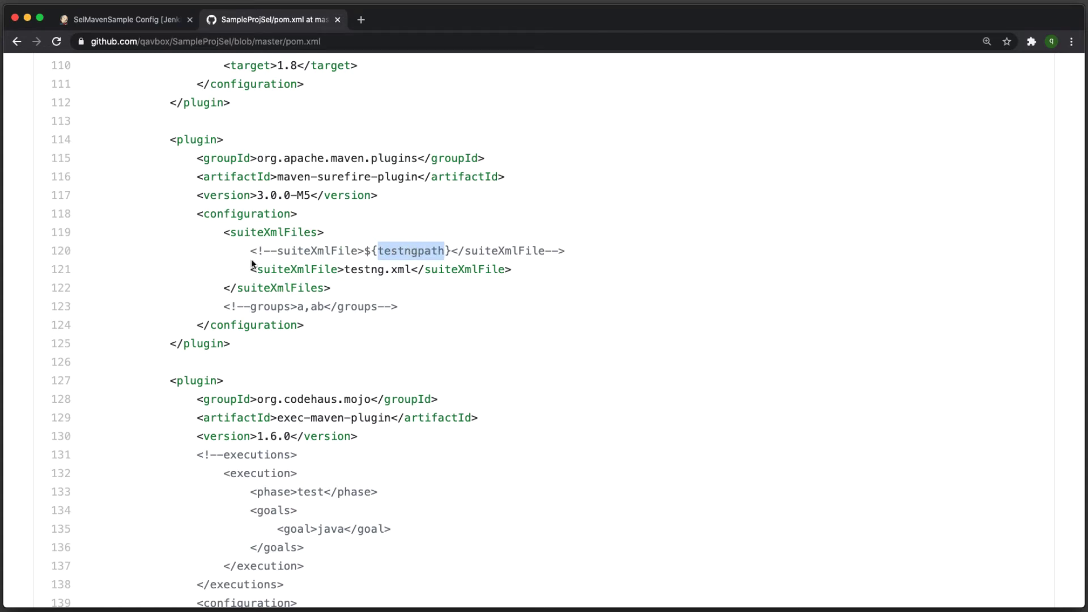
{"action": "left_click_drag", "start_coordinate": [242, 249], "coordinate": [598, 250]}
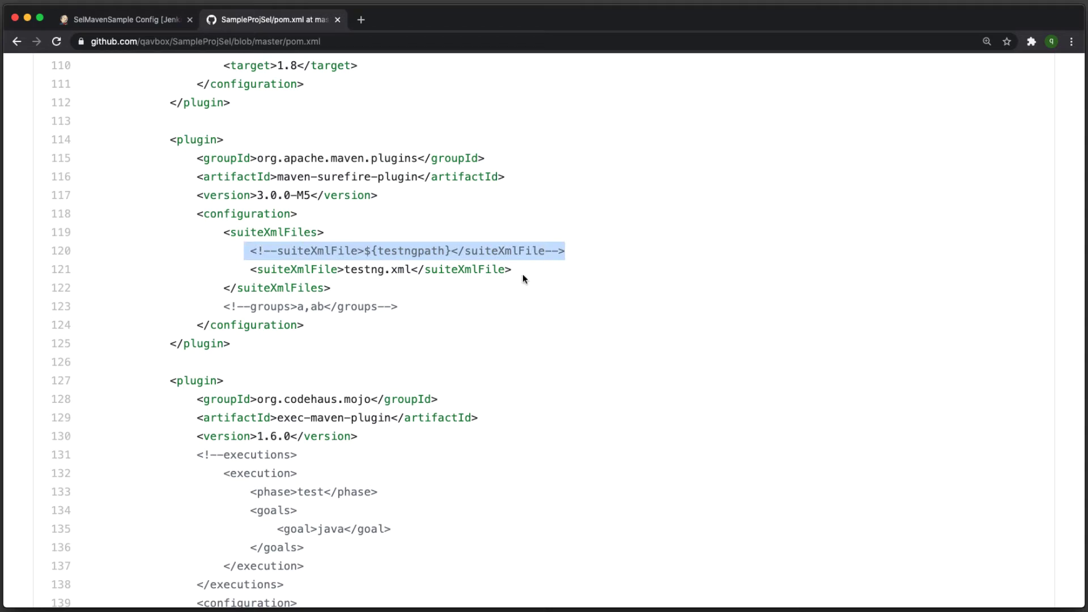
{"action": "left_click_drag", "start_coordinate": [512, 270], "coordinate": [243, 269]}
{"action": "left_click", "coordinate": [554, 274]}
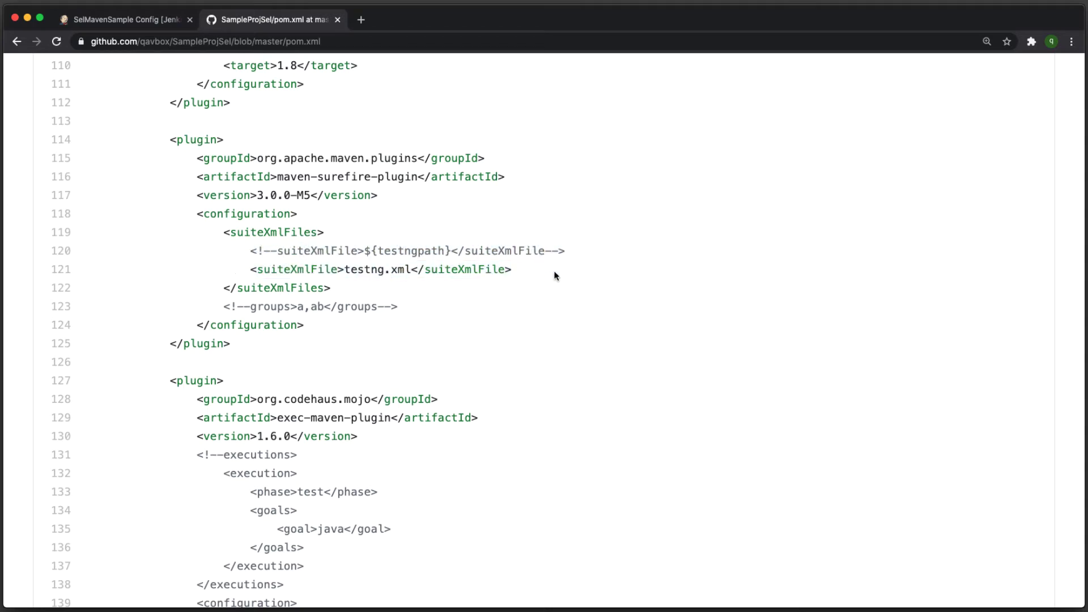
{"action": "double_click", "coordinate": [401, 253]}
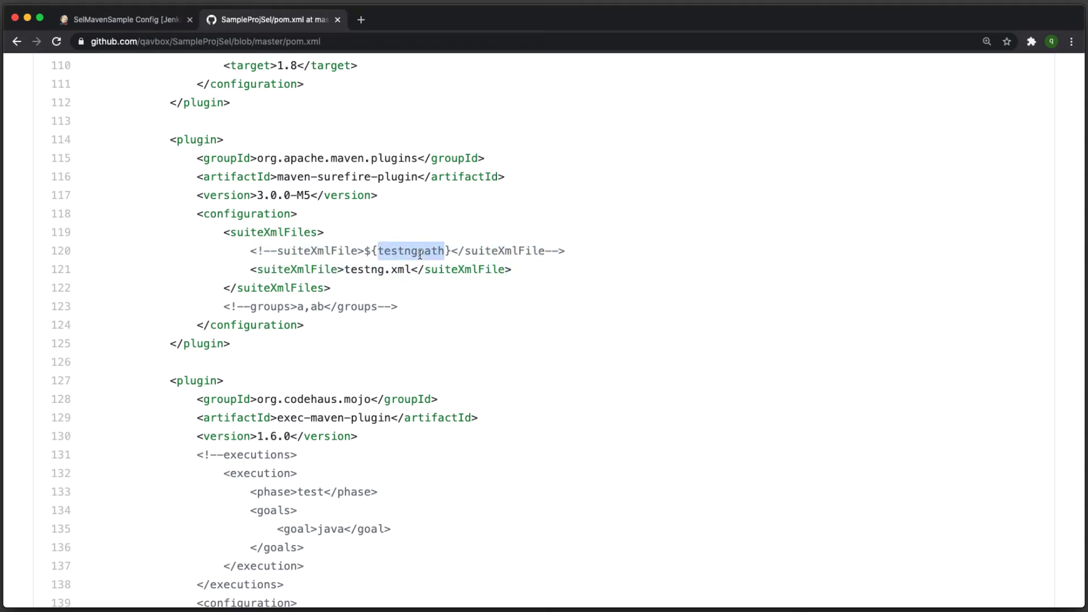
{"action": "left_click", "coordinate": [538, 309]}
Step: In the SelMavenSample job configuration, append -Dtestngpath=testng_regression.xml to the Maven goals and options after -Dbrowser=$browser
{"action": "left_click", "coordinate": [119, 19]}
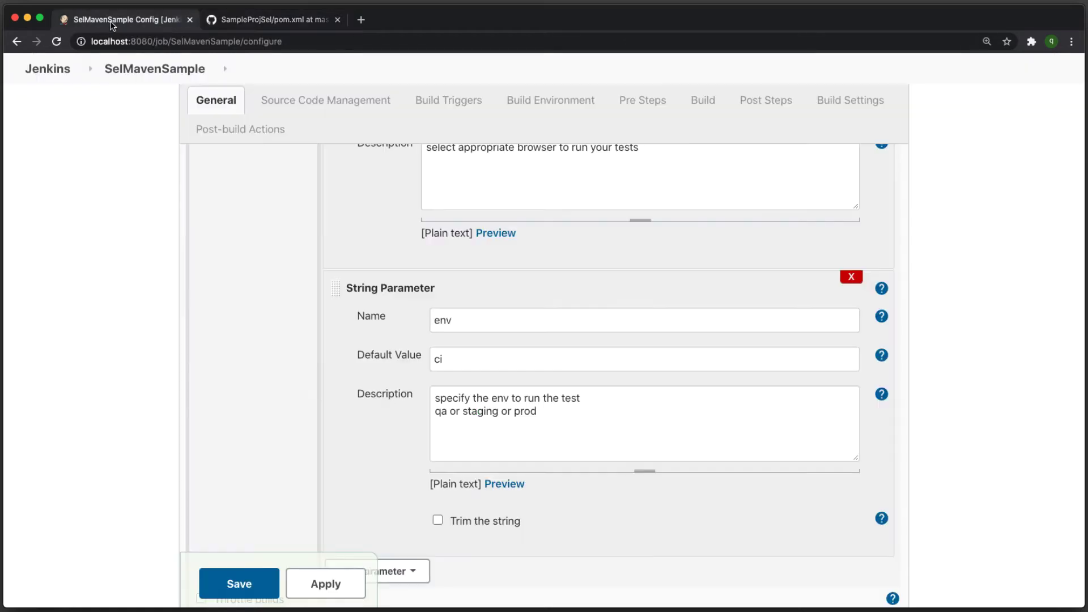
{"action": "scroll", "coordinate": [251, 258], "scroll_direction": "up", "scroll_amount": 15}
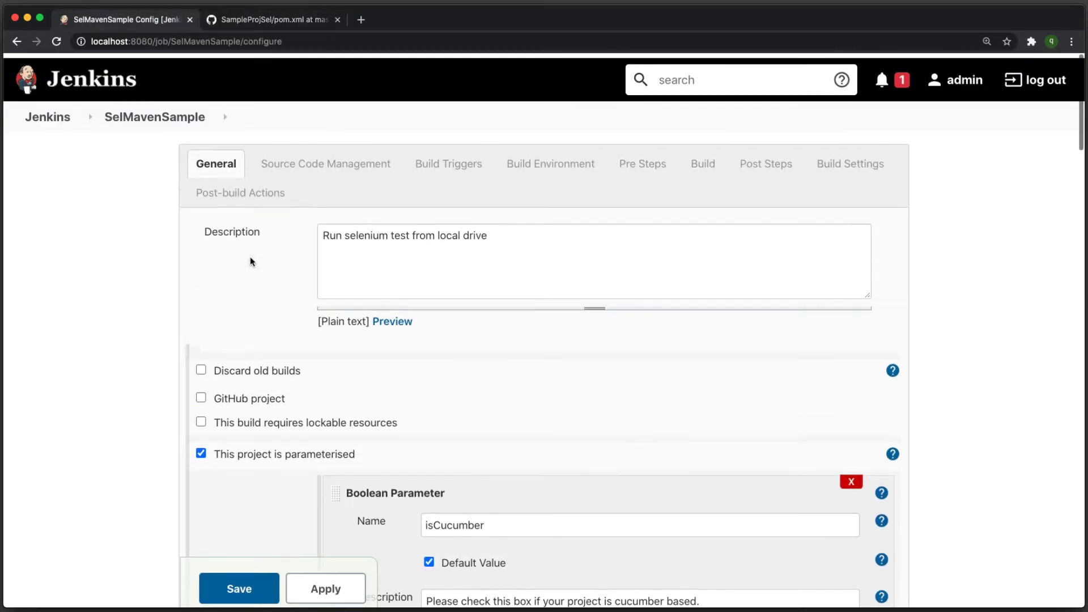
{"action": "scroll", "coordinate": [250, 258], "scroll_direction": "down", "scroll_amount": 5}
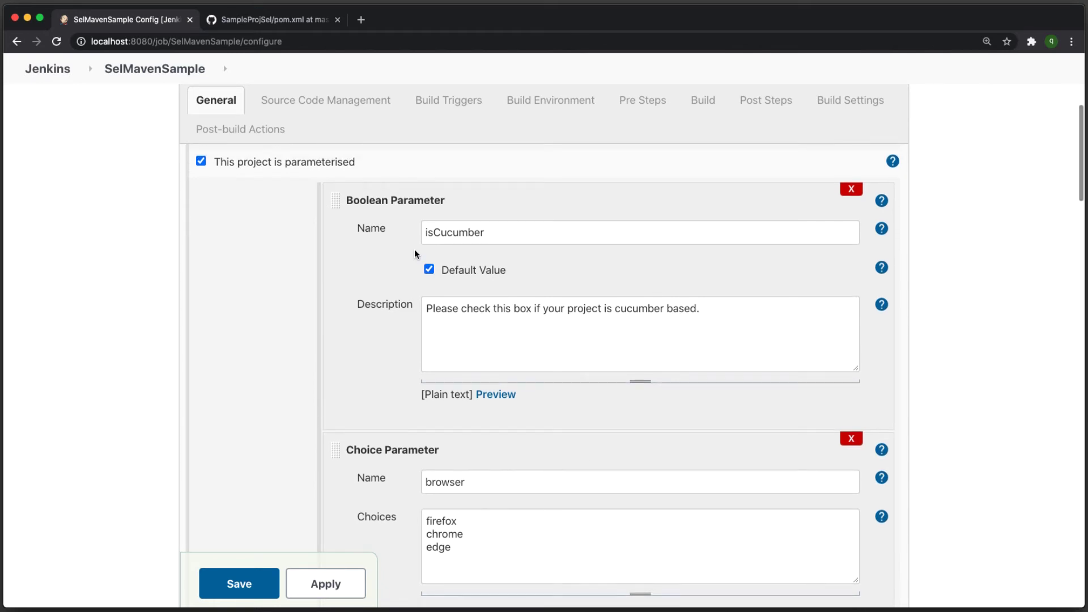
{"action": "scroll", "coordinate": [414, 252], "scroll_direction": "down", "scroll_amount": 15}
{"action": "scroll", "coordinate": [415, 254], "scroll_direction": "down", "scroll_amount": 20}
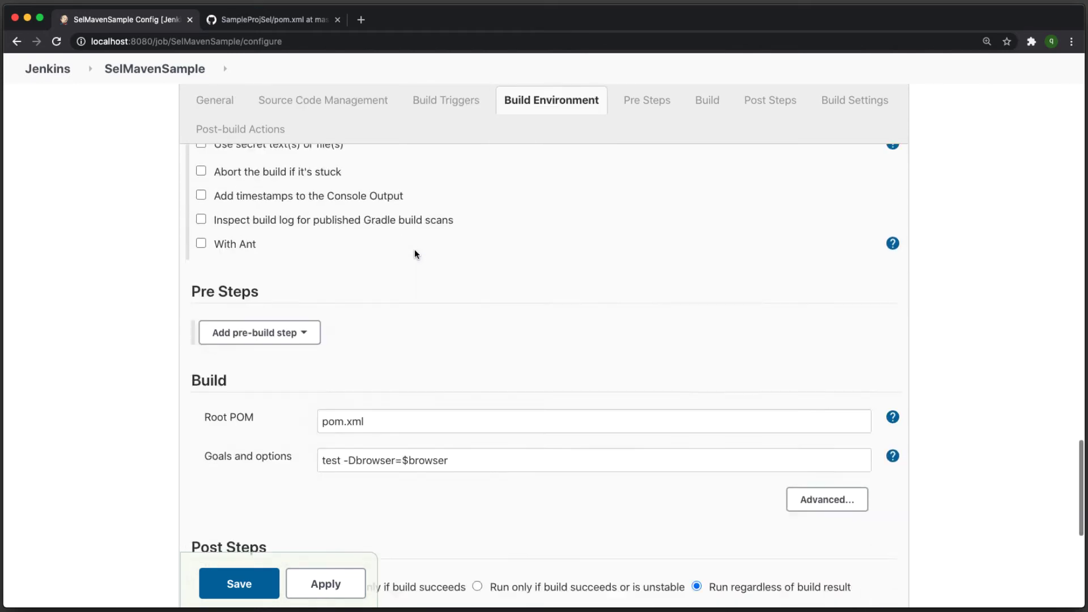
{"action": "left_click", "coordinate": [480, 241]}
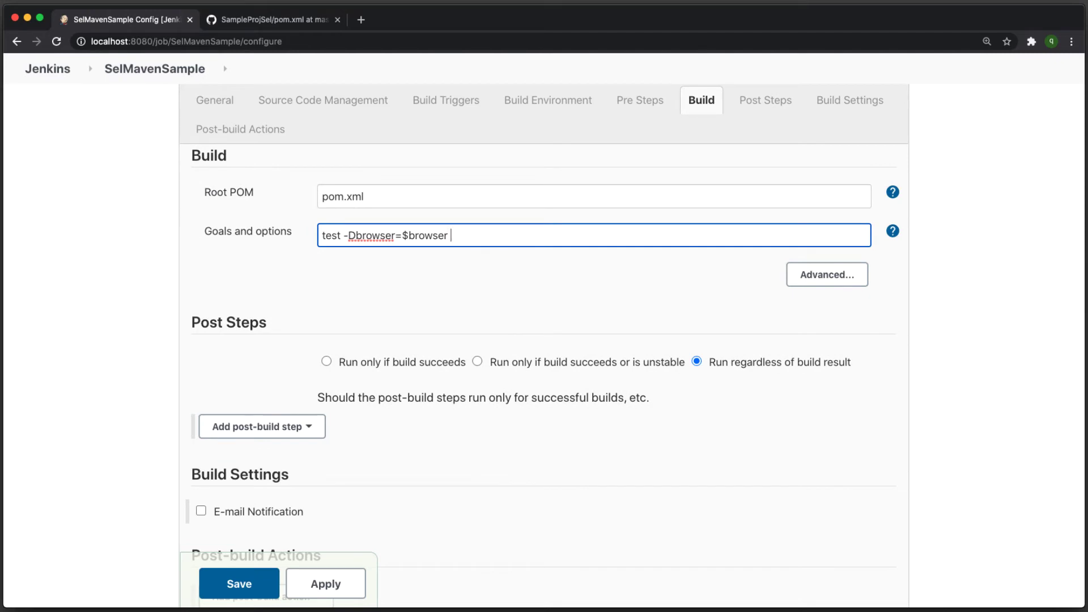
{"action": "type", "text": "testngpath"}
{"action": "type", "text": "-D"}
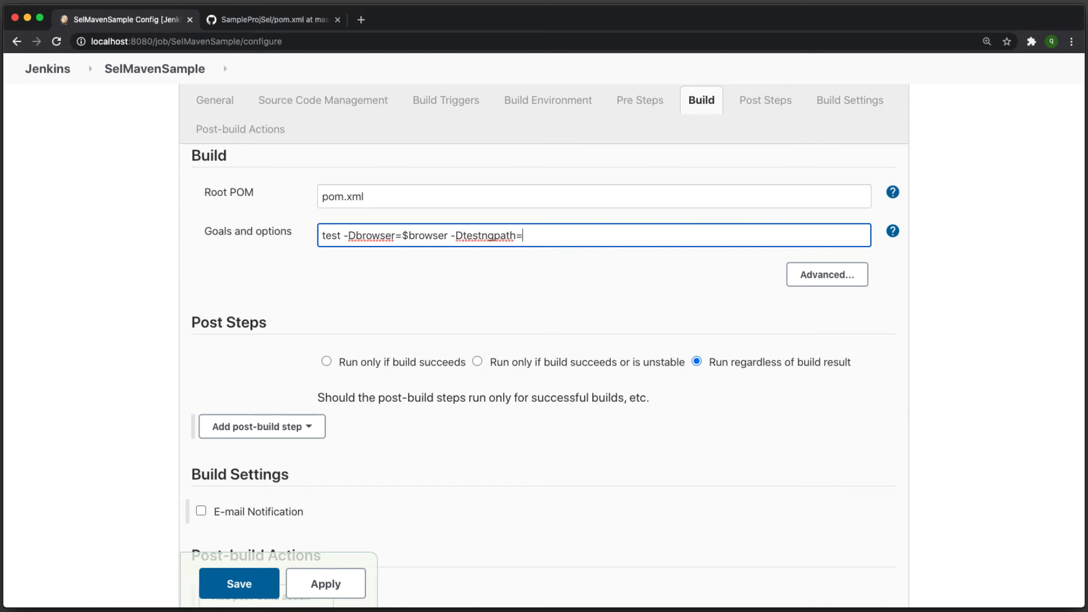
{"action": "type", "text": "=testng_regression.xml"}
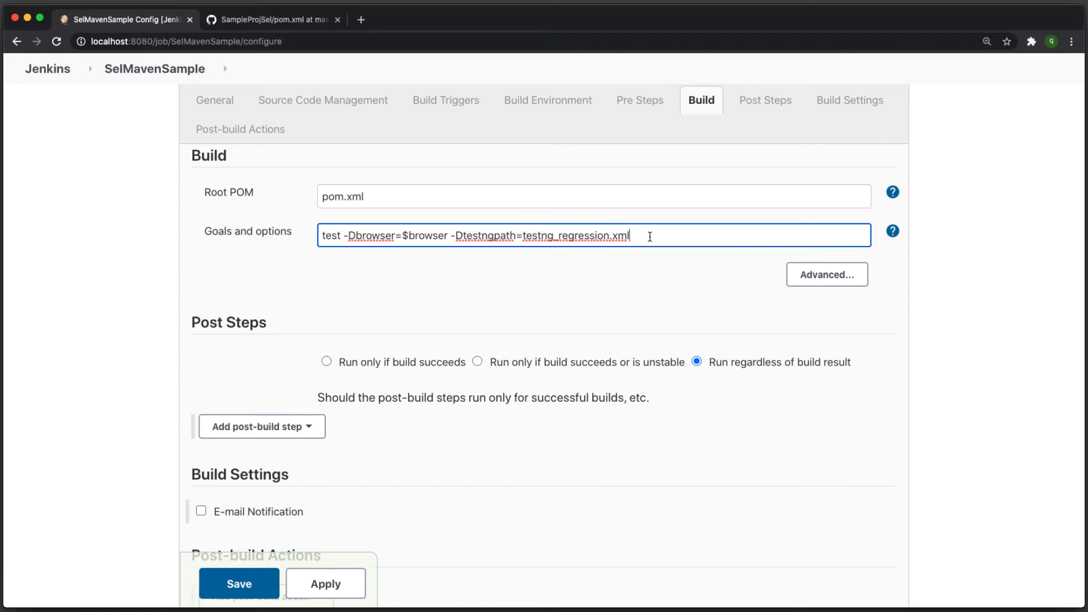
Step: Check the -Dtestngpath option name against the ${testngpath} variable in pom.xml's surefire plugin, and return to the job configuration
{"action": "left_click_drag", "start_coordinate": [672, 237], "coordinate": [456, 233]}
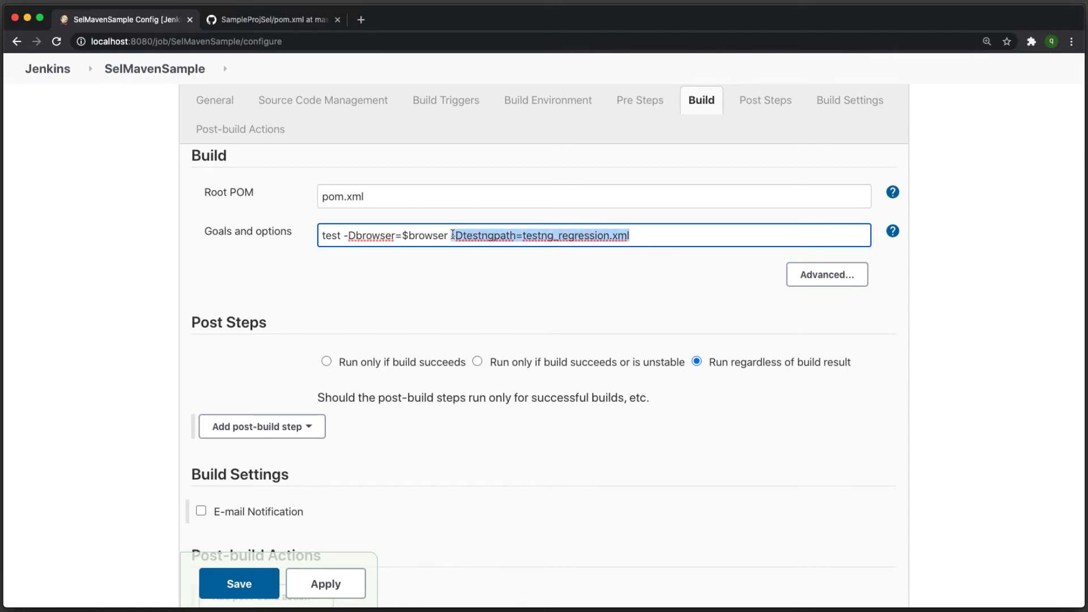
{"action": "left_click", "coordinate": [546, 235]}
{"action": "double_click", "coordinate": [484, 235]}
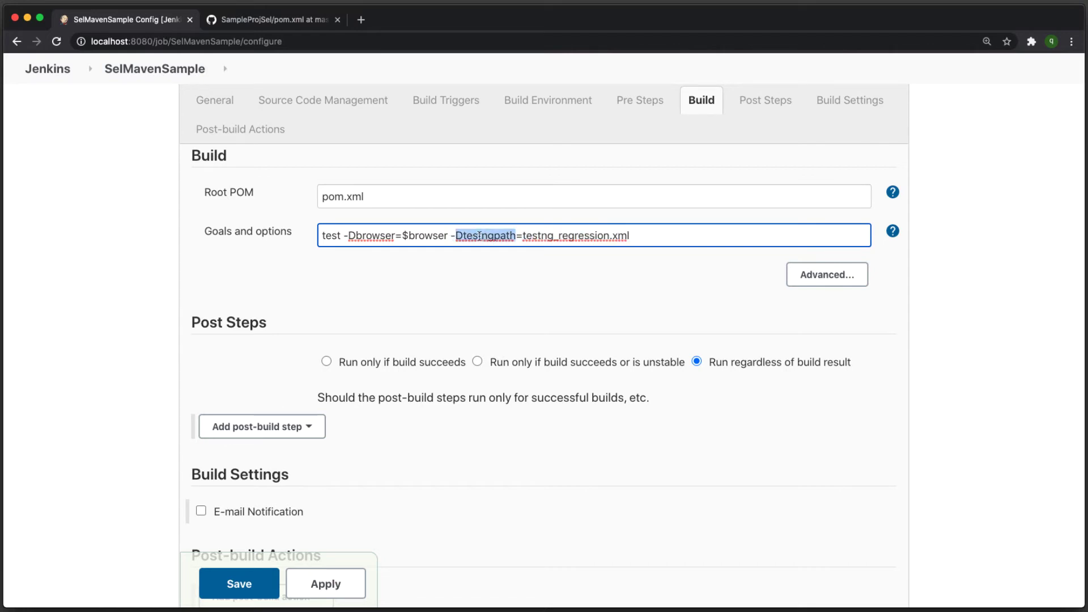
{"action": "left_click_drag", "start_coordinate": [463, 235], "coordinate": [515, 234]}
{"action": "left_click", "coordinate": [272, 19]}
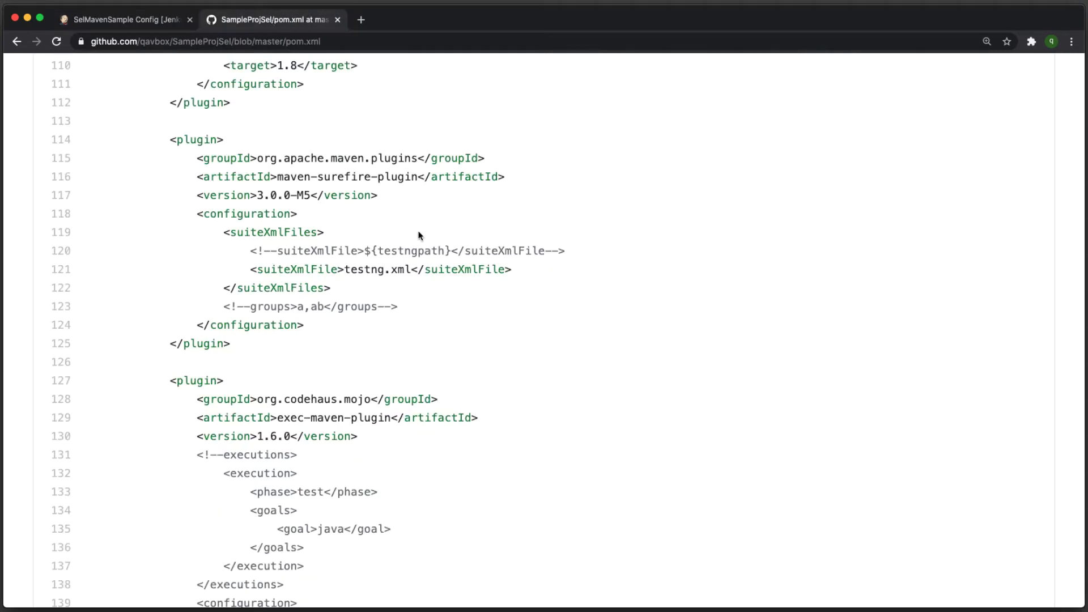
{"action": "double_click", "coordinate": [397, 252]}
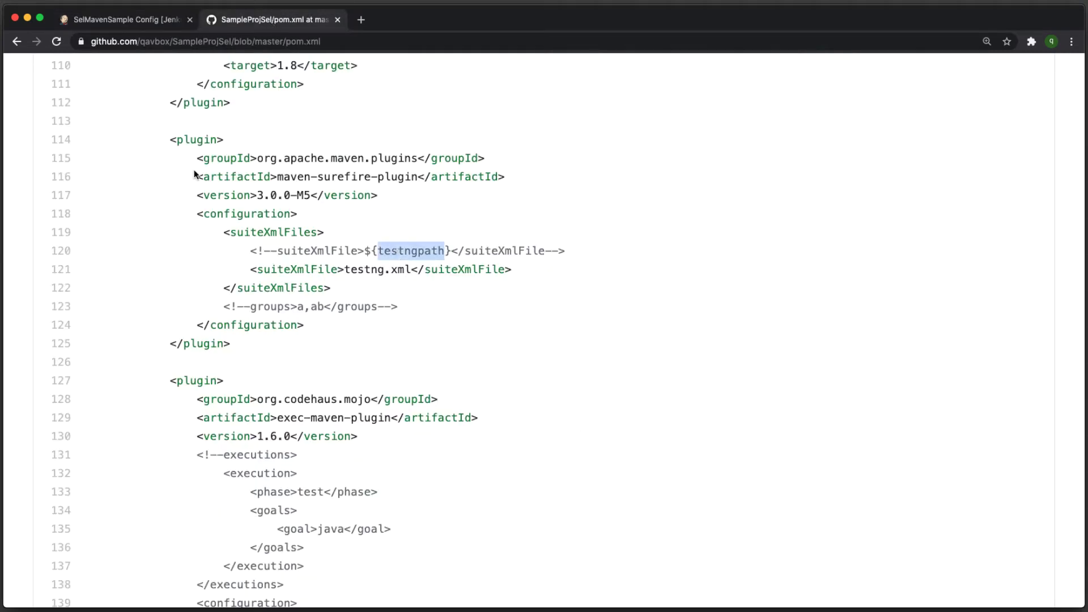
{"action": "left_click_drag", "start_coordinate": [166, 139], "coordinate": [427, 354]}
{"action": "left_click", "coordinate": [429, 355]}
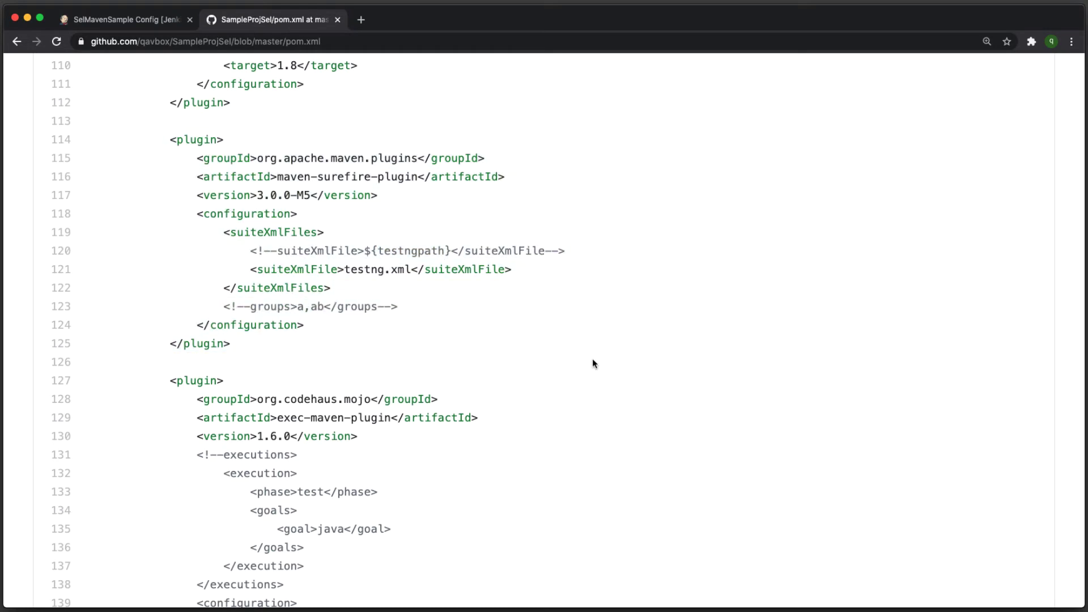
{"action": "left_click", "coordinate": [126, 21]}
{"action": "left_click", "coordinate": [668, 237]}
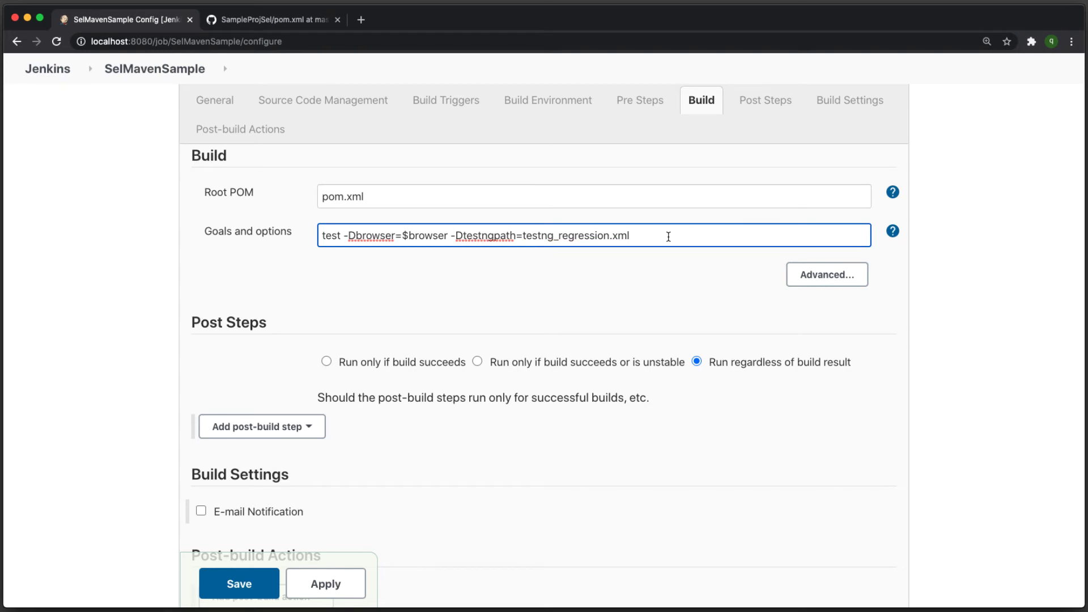
{"action": "scroll", "coordinate": [668, 237], "scroll_direction": "up", "scroll_amount": 15}
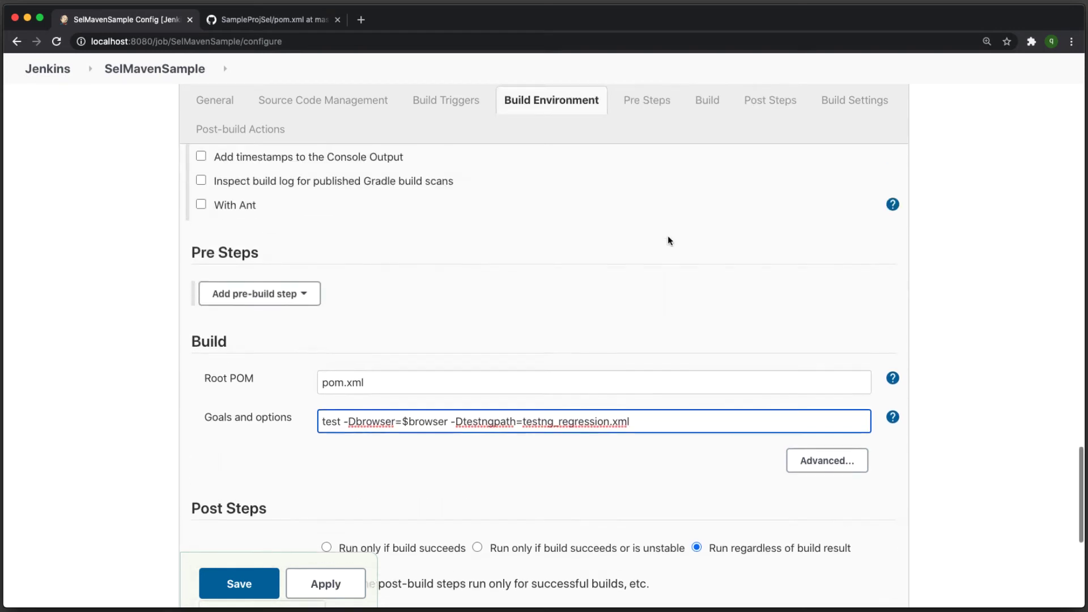
Step: Save the SelMavenSample job configuration and open the job's build-with-parameters form
{"action": "scroll", "coordinate": [668, 236], "scroll_direction": "up", "scroll_amount": 10}
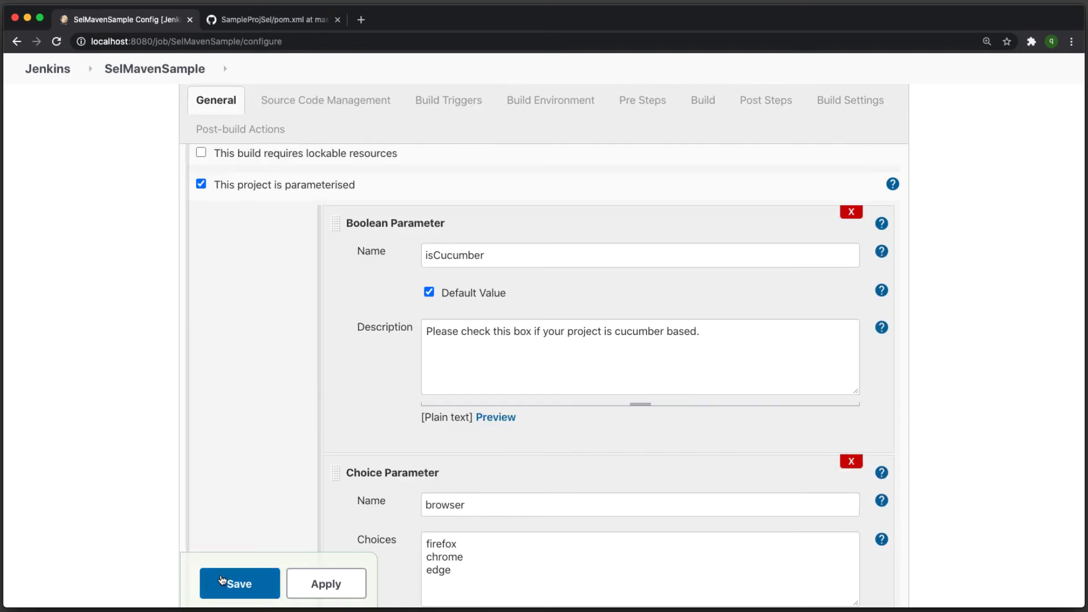
{"action": "left_click", "coordinate": [239, 583]}
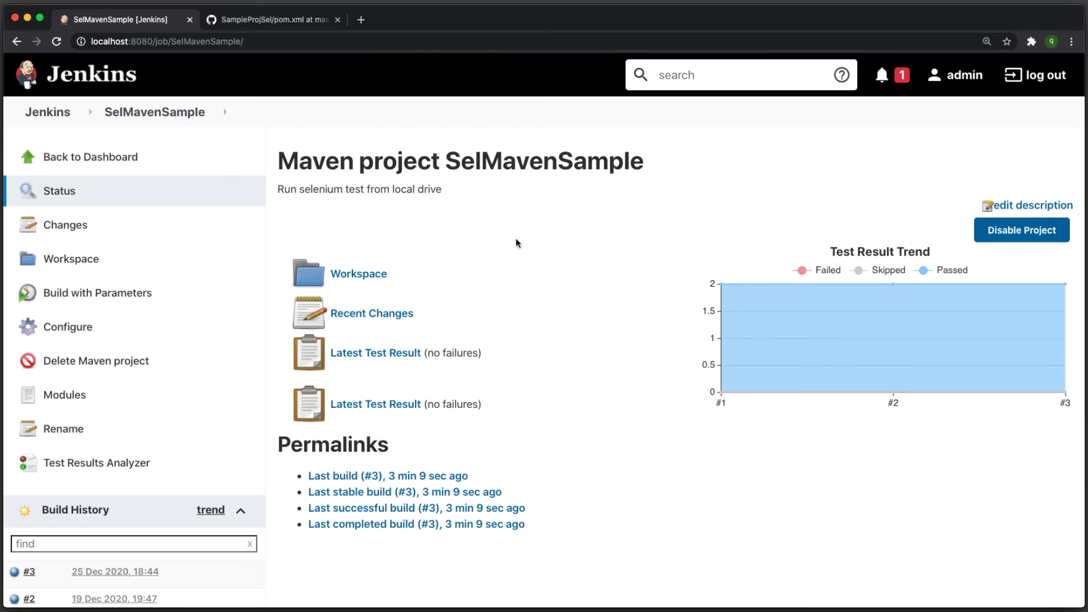
{"action": "left_click", "coordinate": [105, 293]}
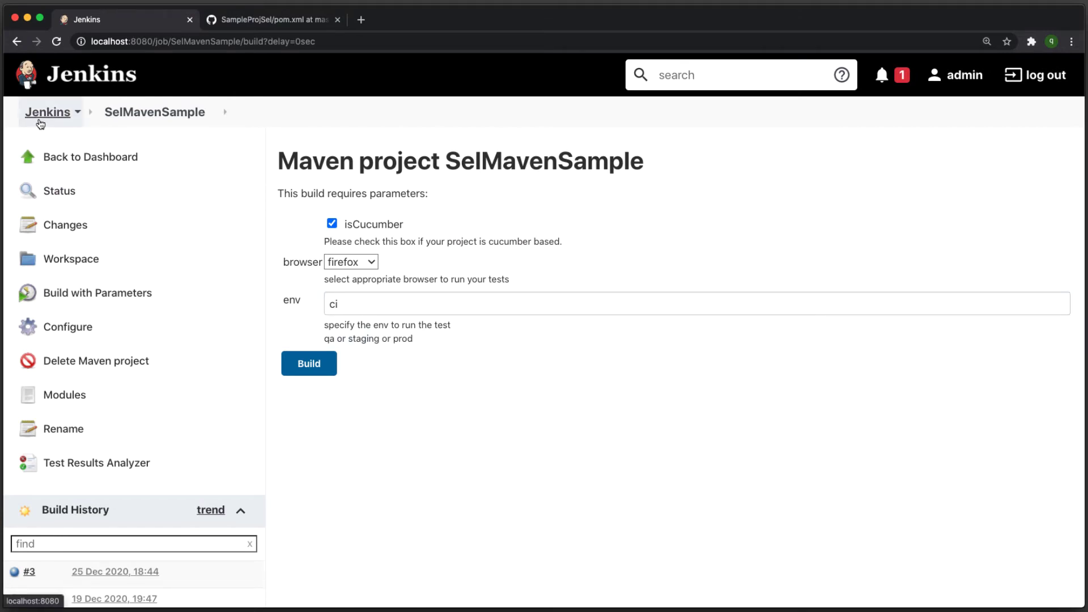
Step: Leave the SelMavenSample job and open the Plugin Manager in the Jenkins management settings
{"action": "left_click", "coordinate": [41, 113]}
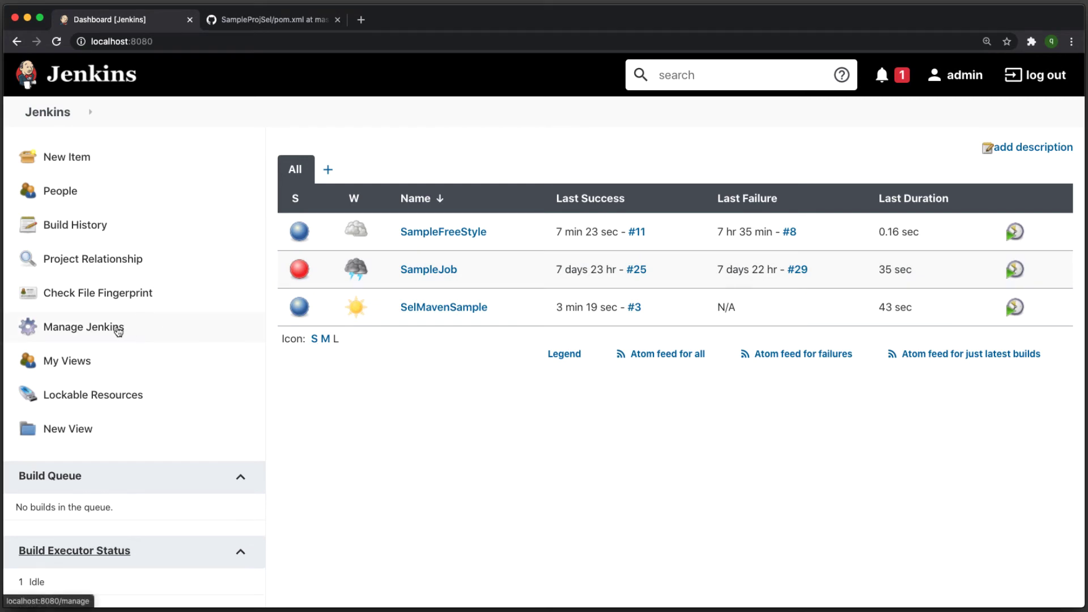
{"action": "left_click", "coordinate": [118, 329]}
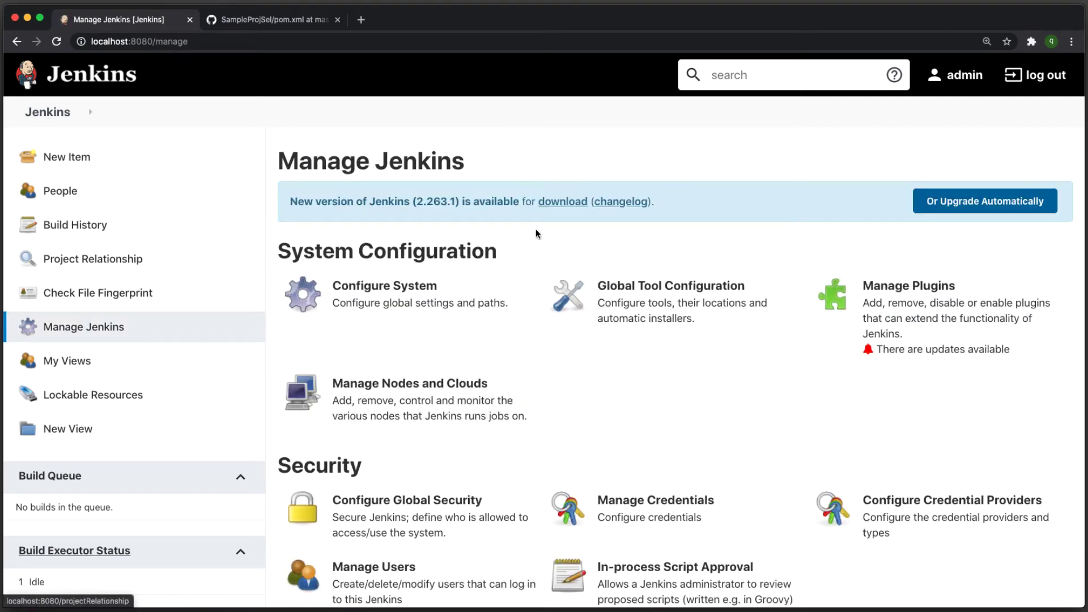
{"action": "left_click", "coordinate": [921, 301]}
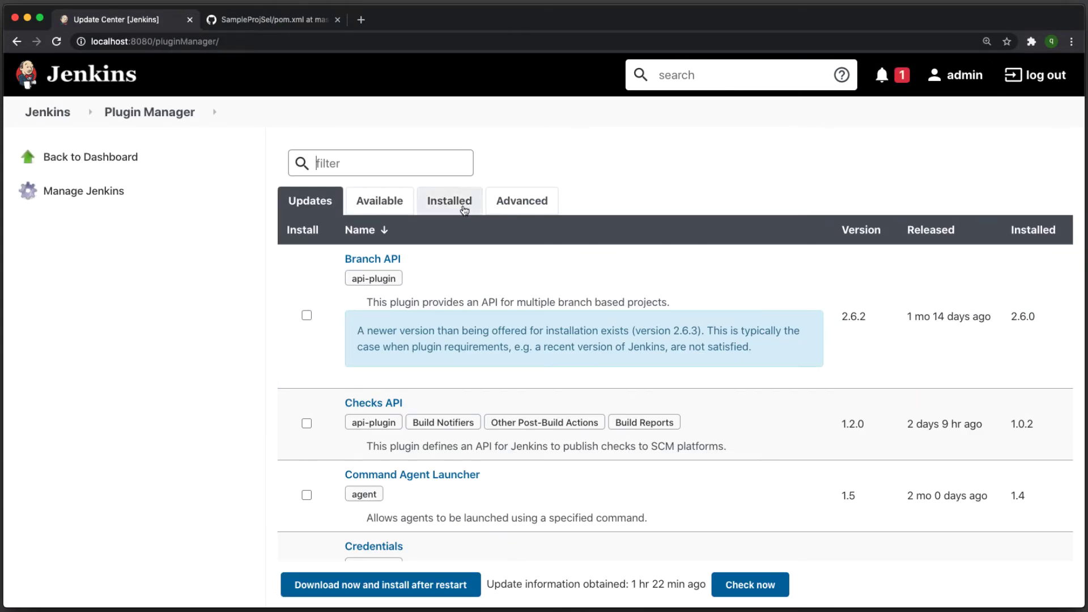
Step: Find the Active Choices plugin among the available plugins by searching for "active" and install it without restart
{"action": "left_click", "coordinate": [377, 201]}
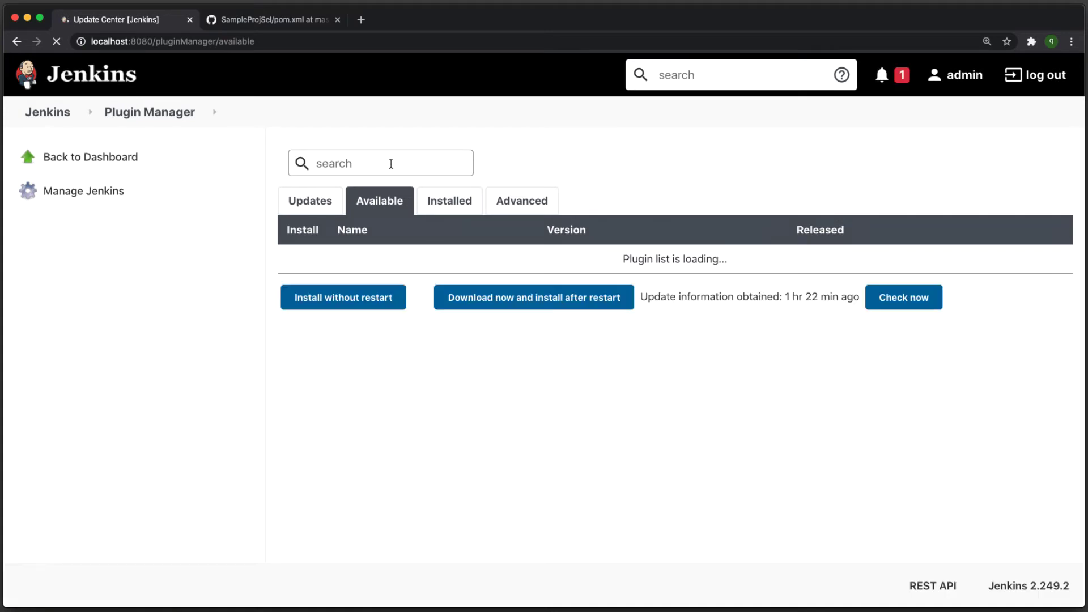
{"action": "type", "text": "active"}
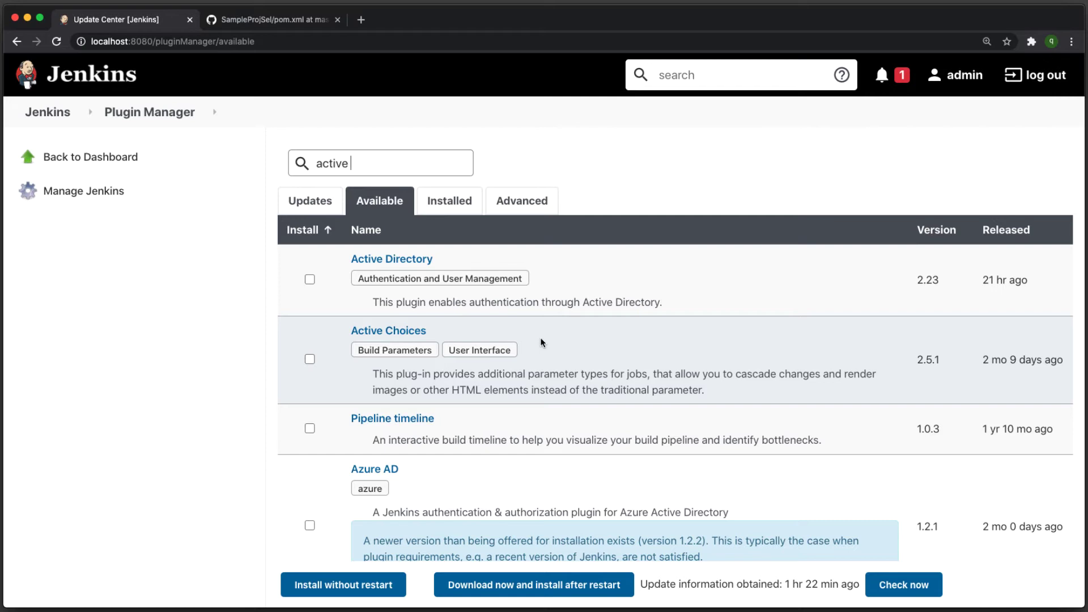
{"action": "left_click", "coordinate": [309, 359]}
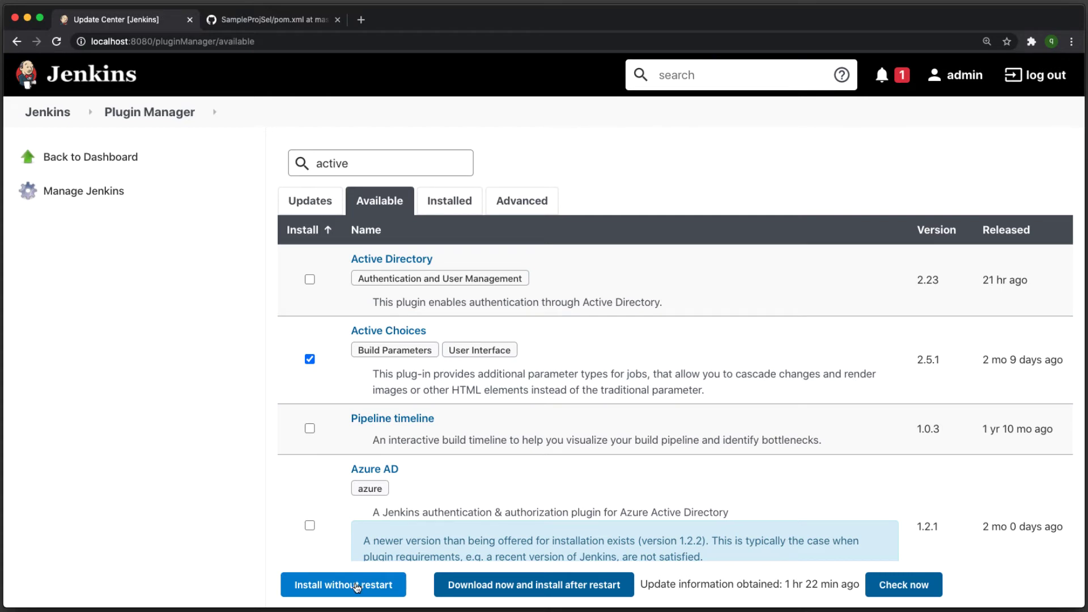
{"action": "left_click", "coordinate": [357, 586]}
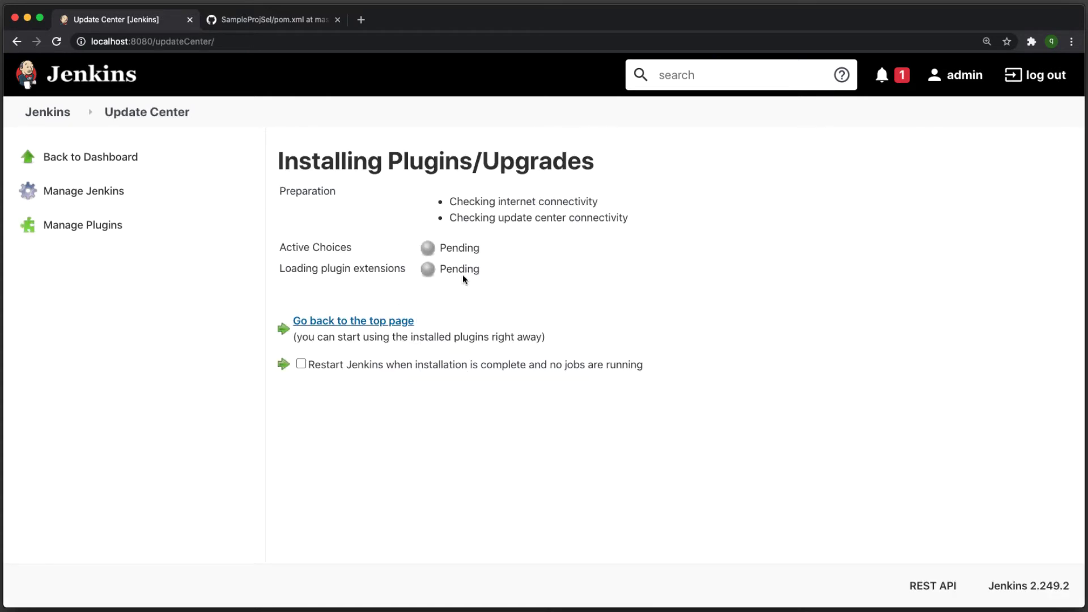
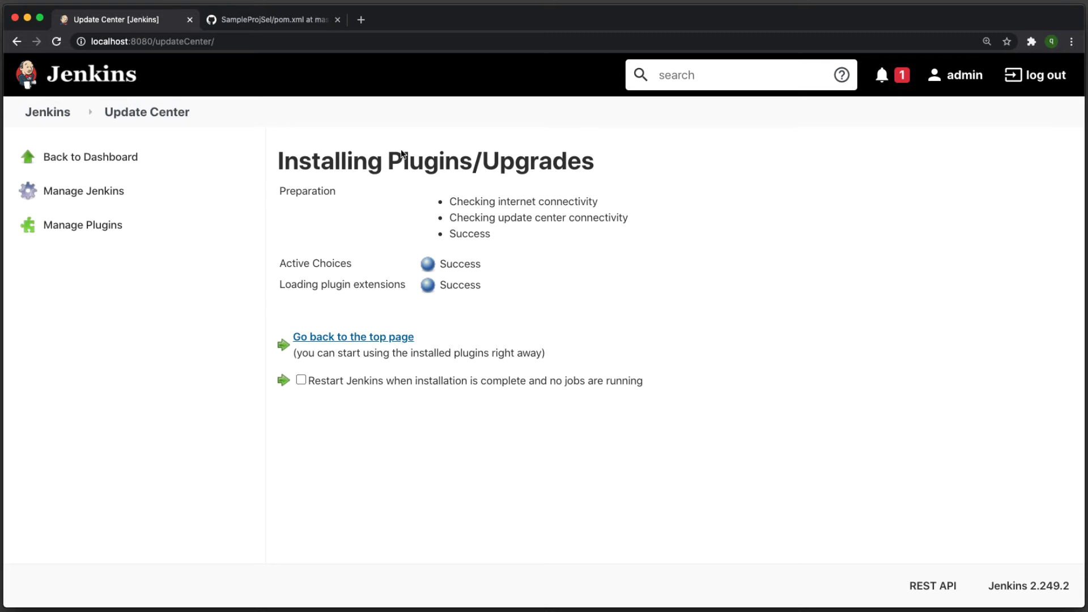
Step: Open the Jenkins restart confirmation page at localhost:8080/restart
{"action": "left_click", "coordinate": [259, 41]}
{"action": "left_click", "coordinate": [259, 41]}
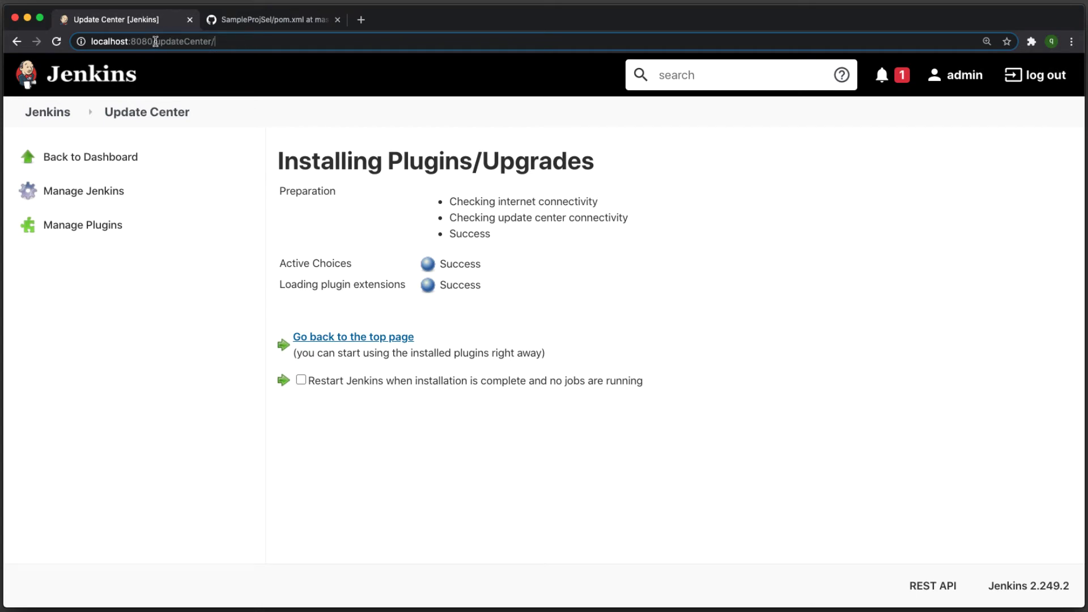
{"action": "left_click_drag", "start_coordinate": [155, 41], "coordinate": [237, 41]}
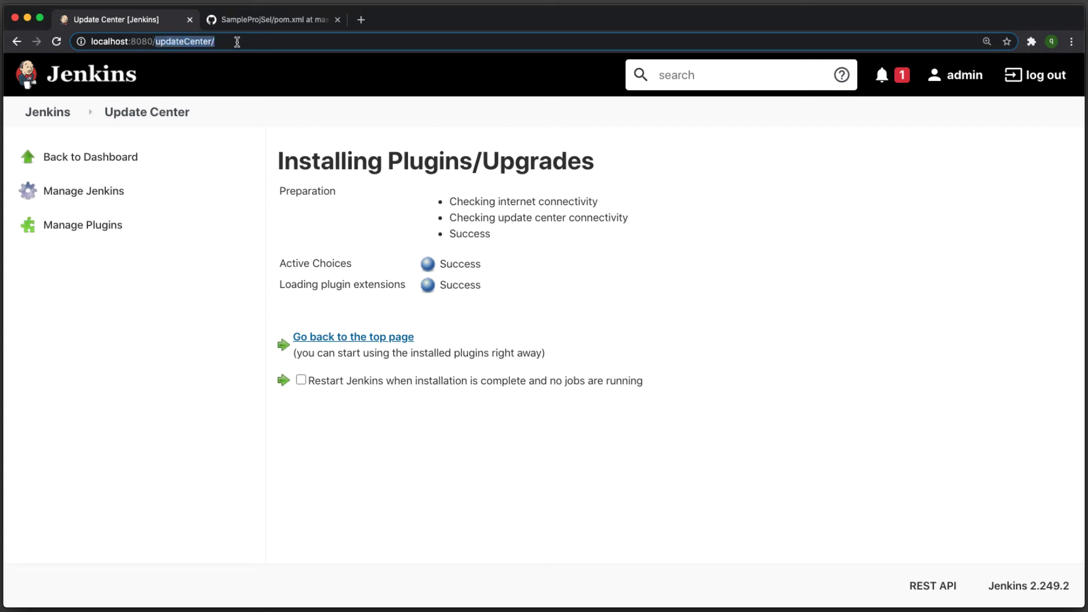
{"action": "type", "text": "restart"}
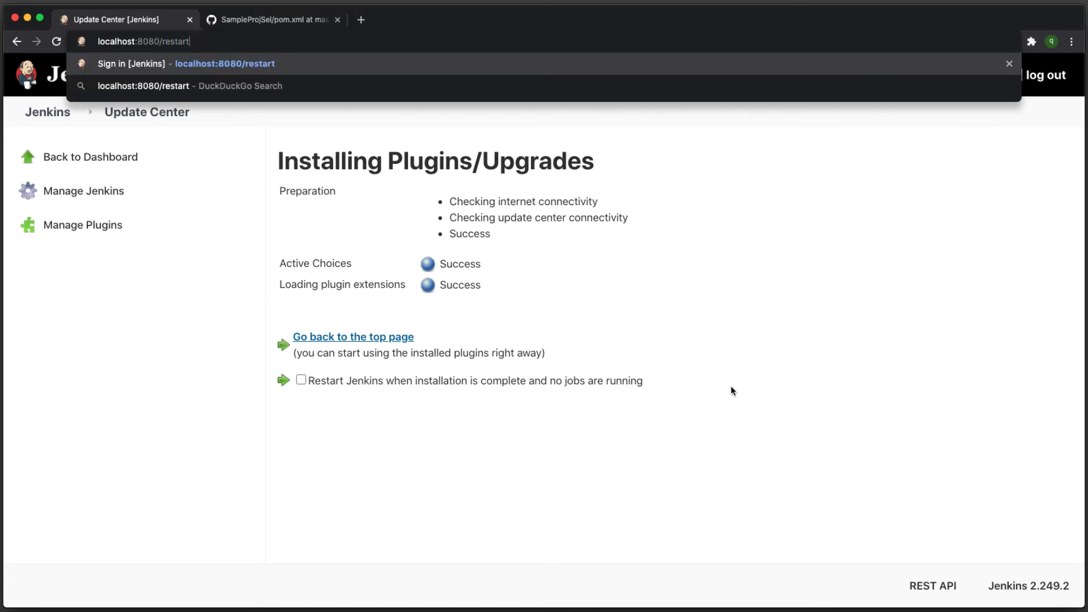
{"action": "key", "text": "Escape"}
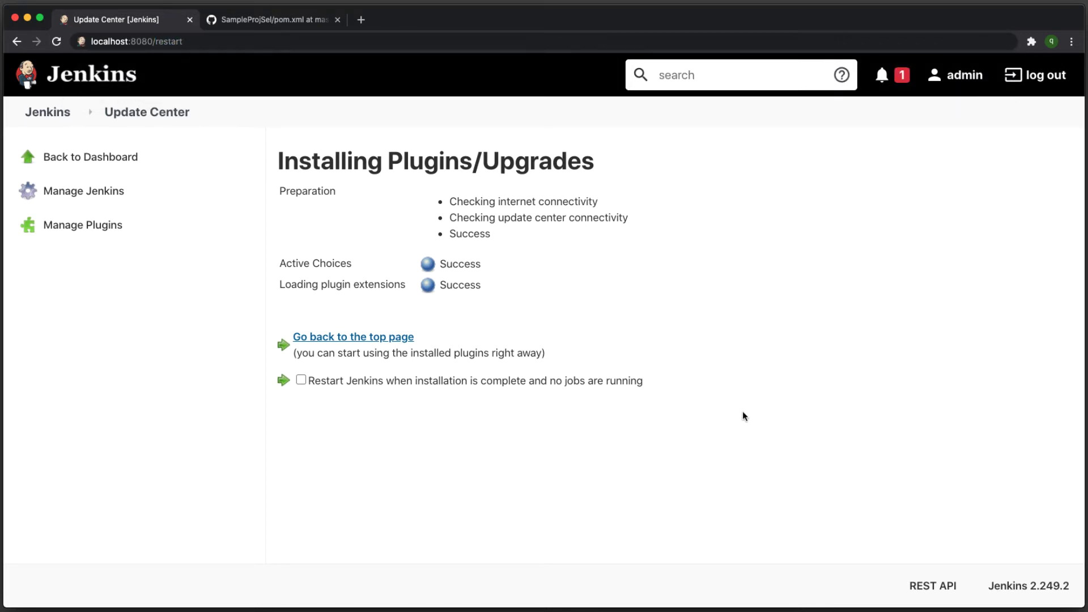
{"action": "key", "text": "super+a"}
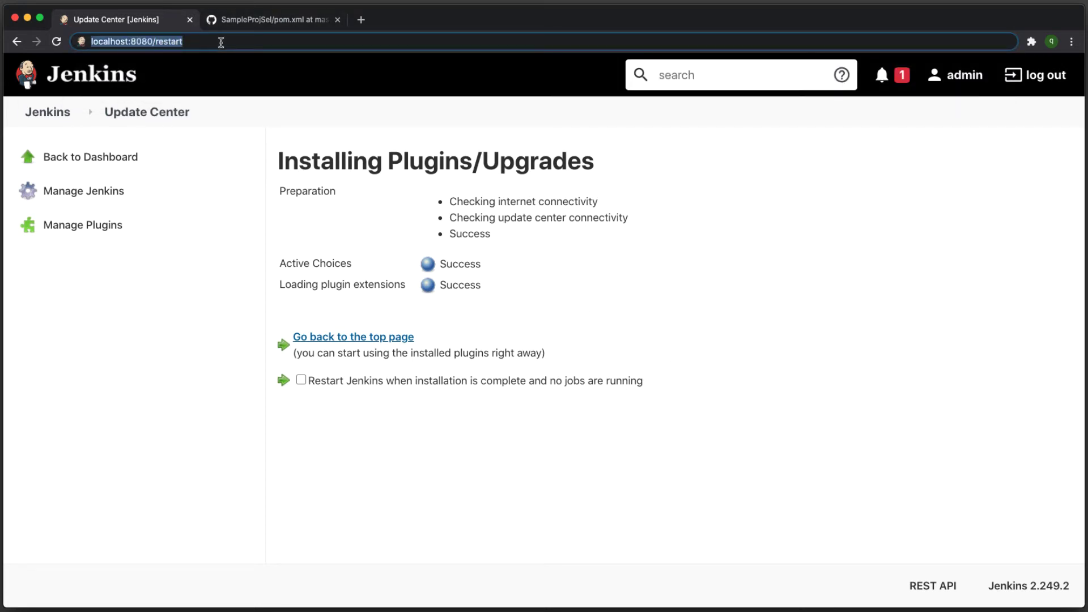
{"action": "key", "text": "Return"}
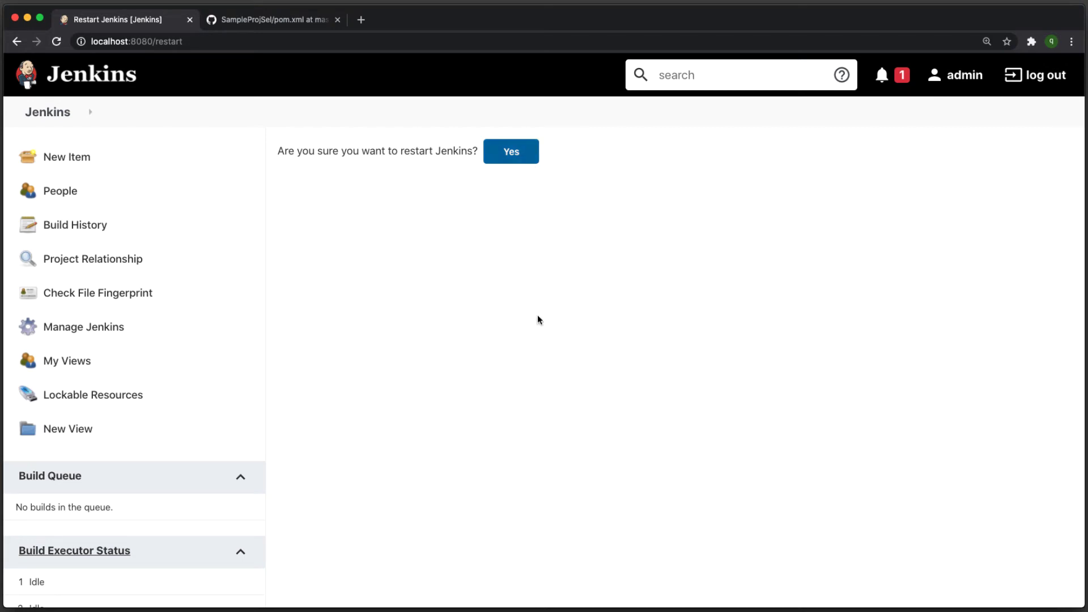
Step: Return to the dashboard and open the configuration of the SampleFreeStyle job
{"action": "left_click", "coordinate": [42, 113]}
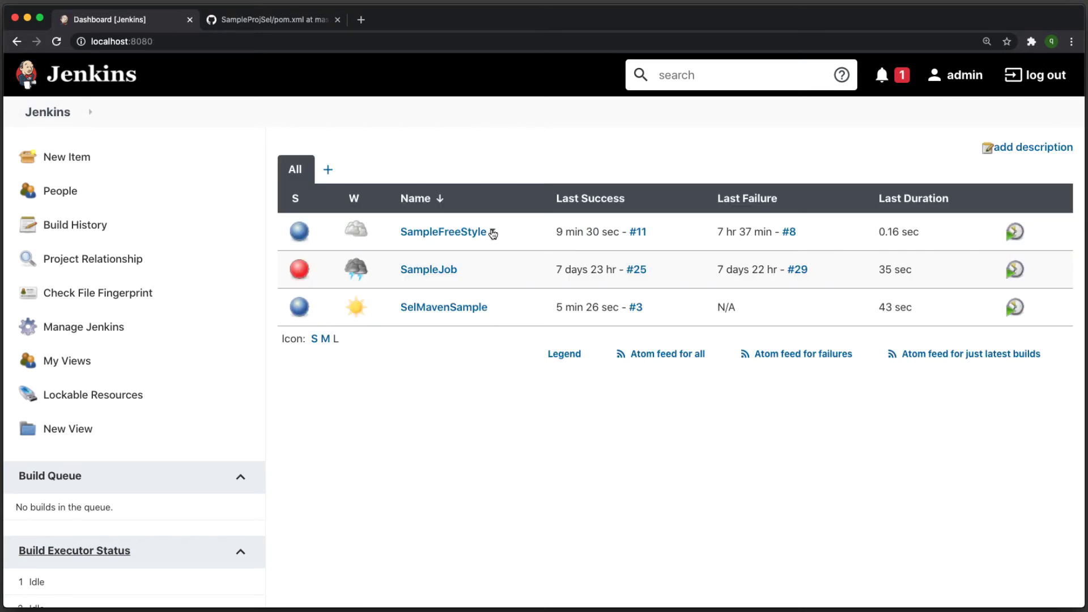
{"action": "left_click", "coordinate": [492, 231]}
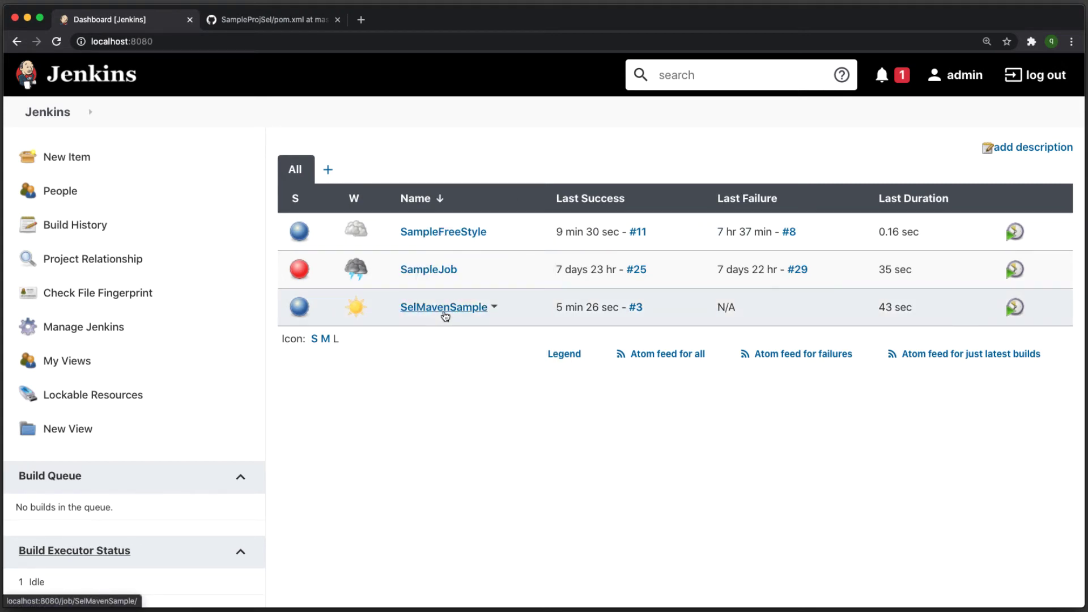
{"action": "left_click", "coordinate": [491, 232]}
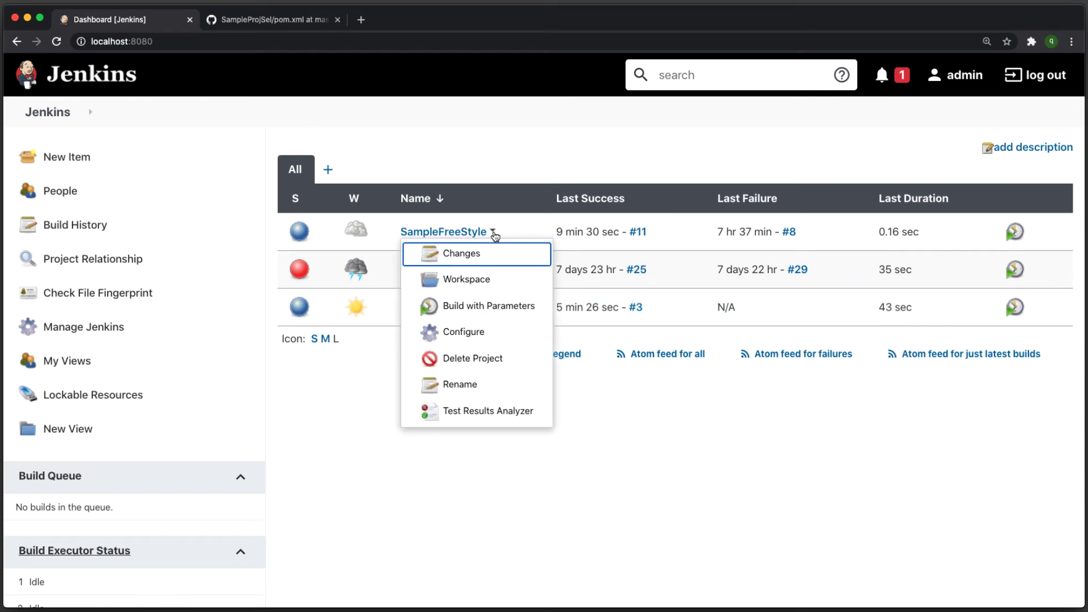
{"action": "left_click", "coordinate": [493, 332]}
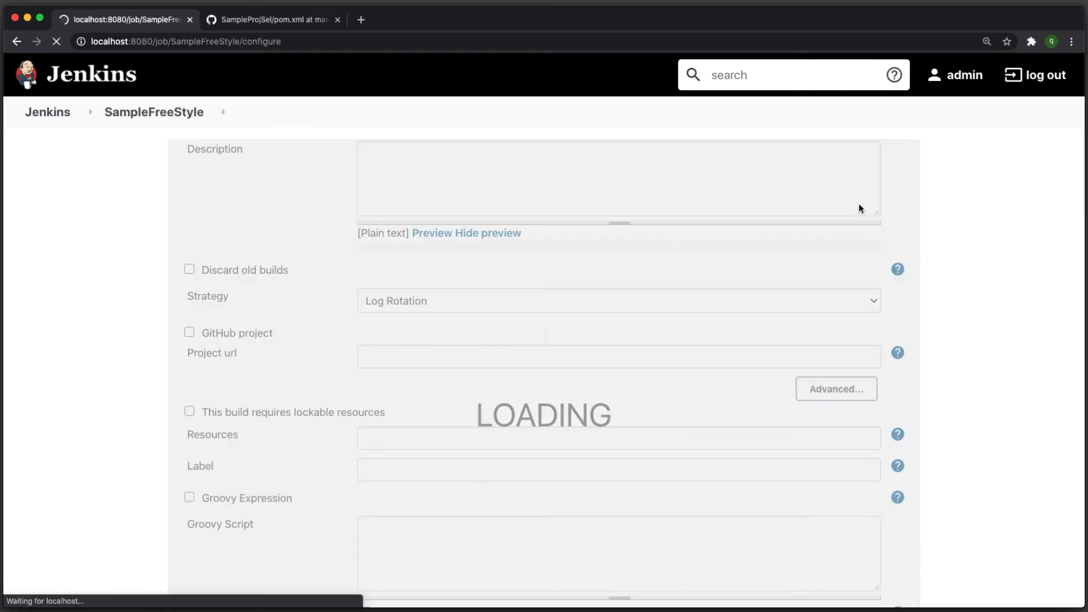
Step: Add an Active Choices Parameter after the job's existing build parameters
{"action": "scroll", "coordinate": [549, 278], "scroll_direction": "down", "scroll_amount": 6}
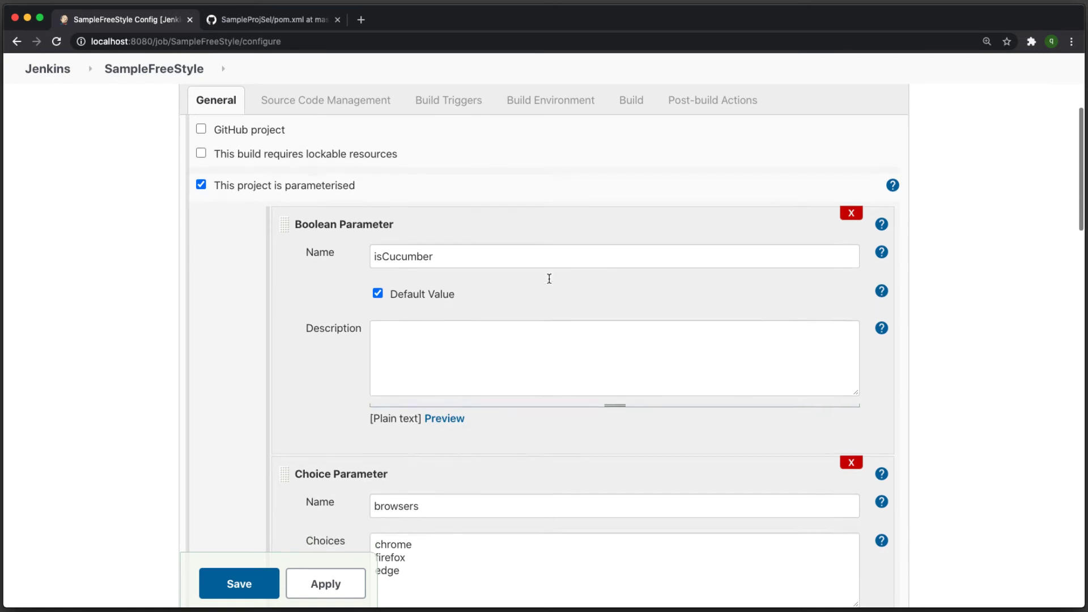
{"action": "scroll", "coordinate": [637, 264], "scroll_direction": "up", "scroll_amount": 2}
{"action": "scroll", "coordinate": [641, 266], "scroll_direction": "down", "scroll_amount": 1}
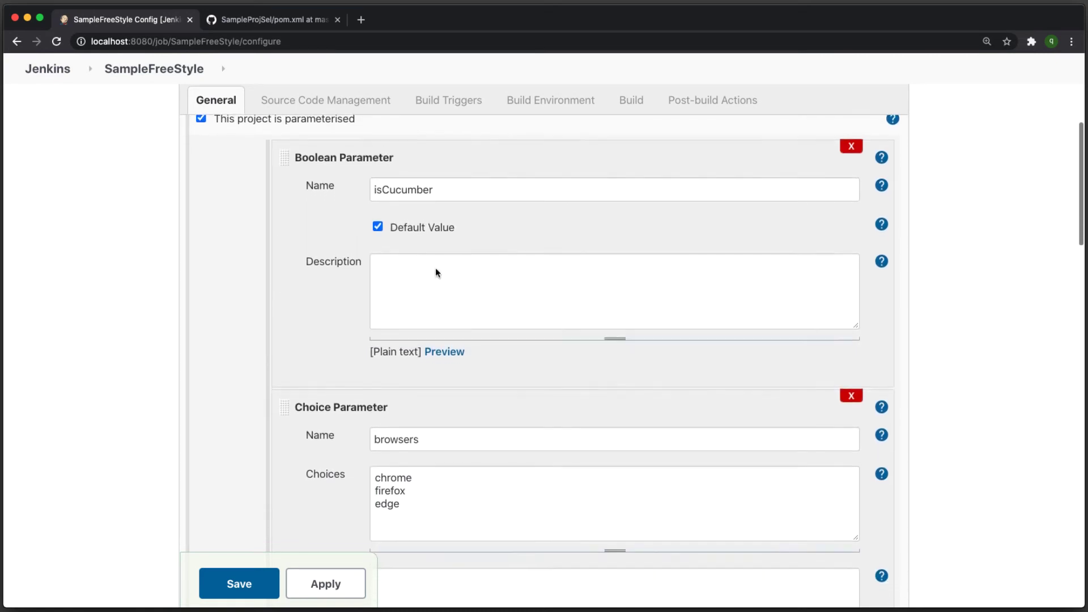
{"action": "scroll", "coordinate": [662, 288], "scroll_direction": "up", "scroll_amount": 1}
{"action": "scroll", "coordinate": [663, 289], "scroll_direction": "down", "scroll_amount": 14}
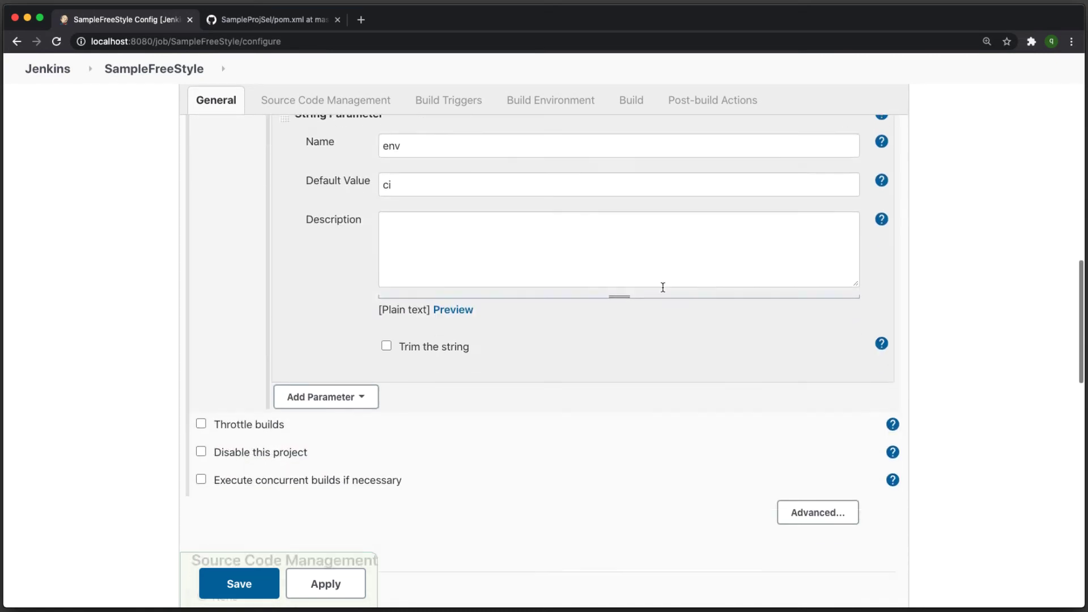
{"action": "left_click", "coordinate": [357, 274]}
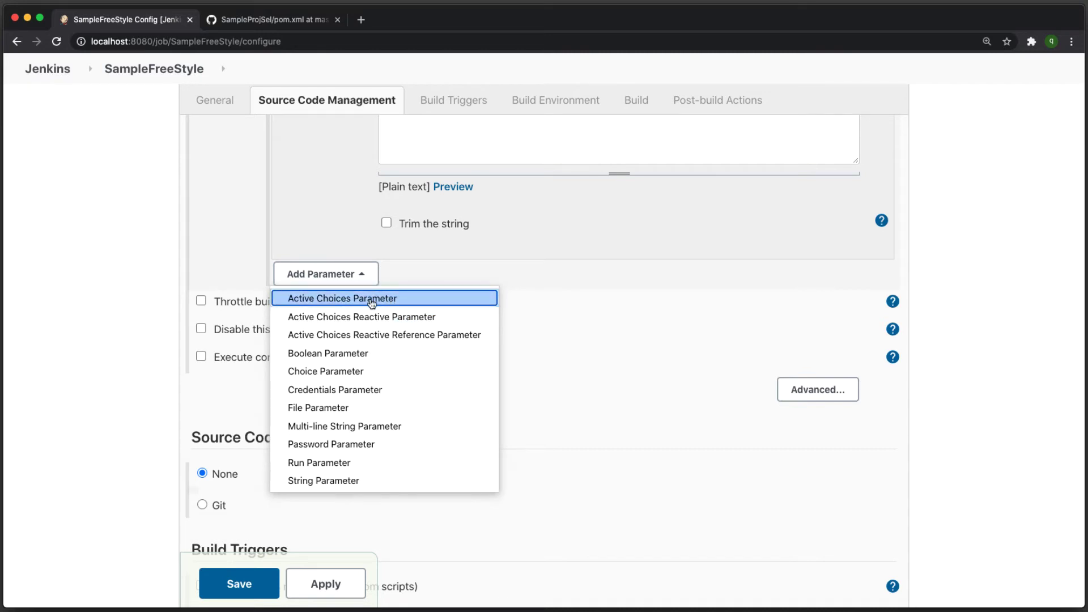
{"action": "left_click", "coordinate": [351, 300]}
Step: Delete the env string parameter, the browsers choice parameter and the isCucumber boolean parameter
{"action": "scroll", "coordinate": [511, 340], "scroll_direction": "up", "scroll_amount": 10}
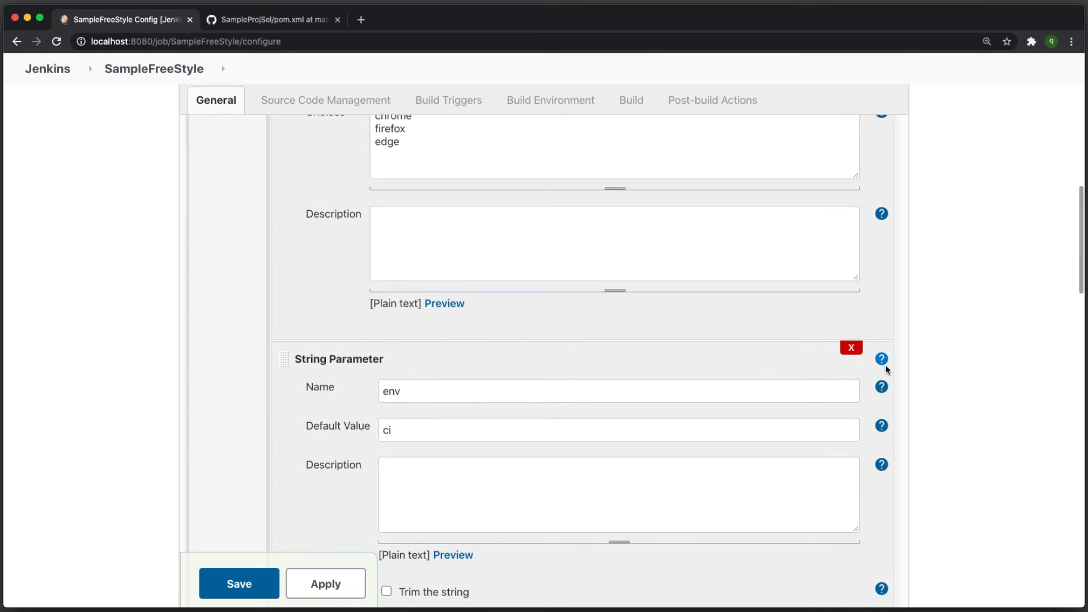
{"action": "left_click", "coordinate": [851, 347]}
{"action": "scroll", "coordinate": [532, 356], "scroll_direction": "up", "scroll_amount": 5}
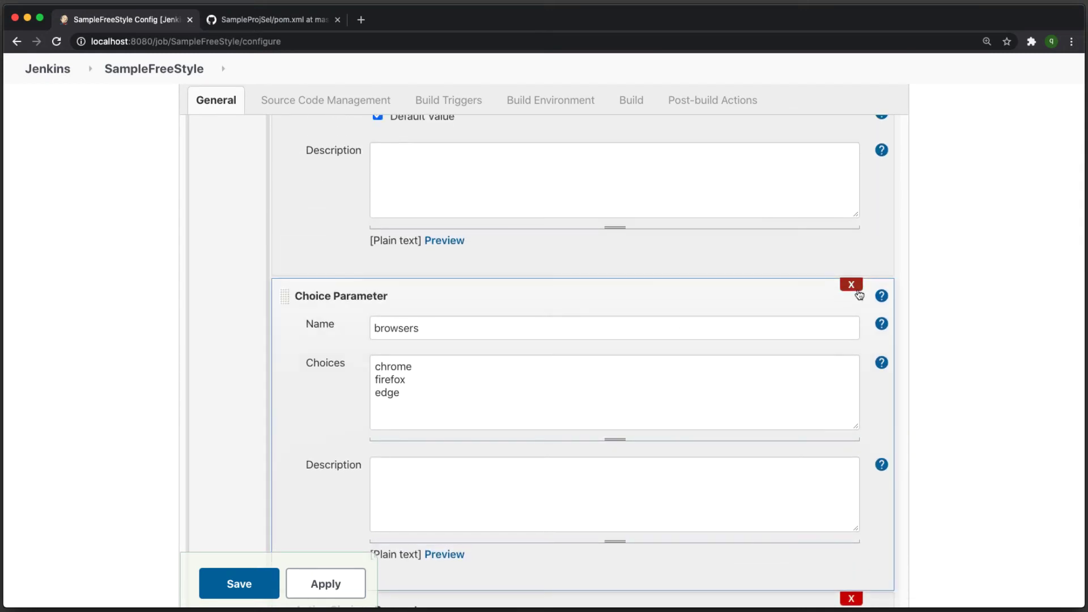
{"action": "left_click", "coordinate": [851, 284]}
{"action": "scroll", "coordinate": [507, 366], "scroll_direction": "up", "scroll_amount": 8}
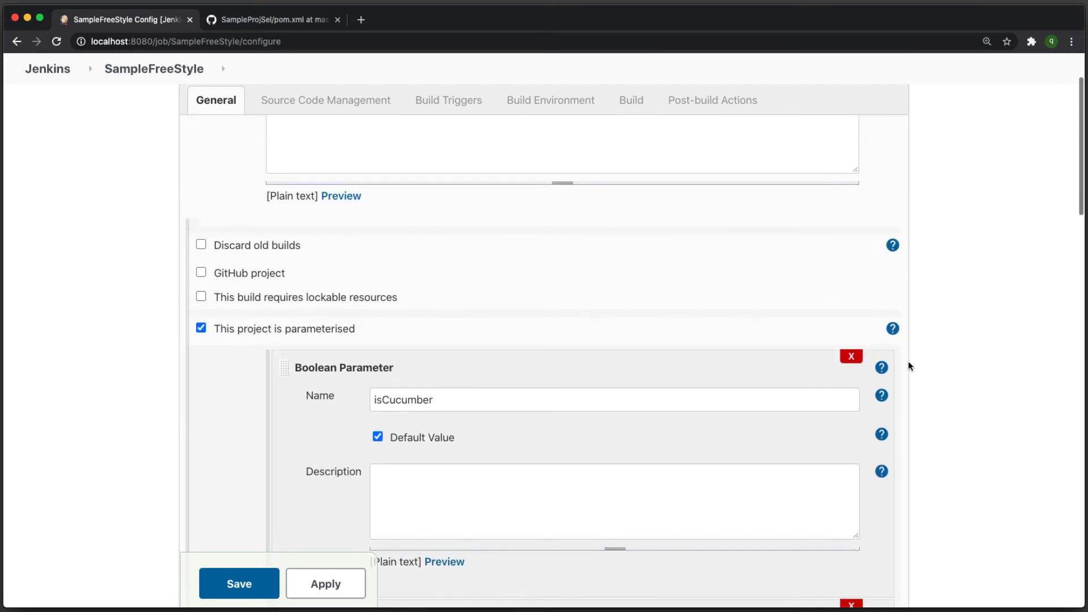
{"action": "left_click", "coordinate": [851, 356]}
Step: Name the Active Choices Parameter "browsers" and set its script type to Groovy Script
{"action": "scroll", "coordinate": [973, 388], "scroll_direction": "down", "scroll_amount": 3}
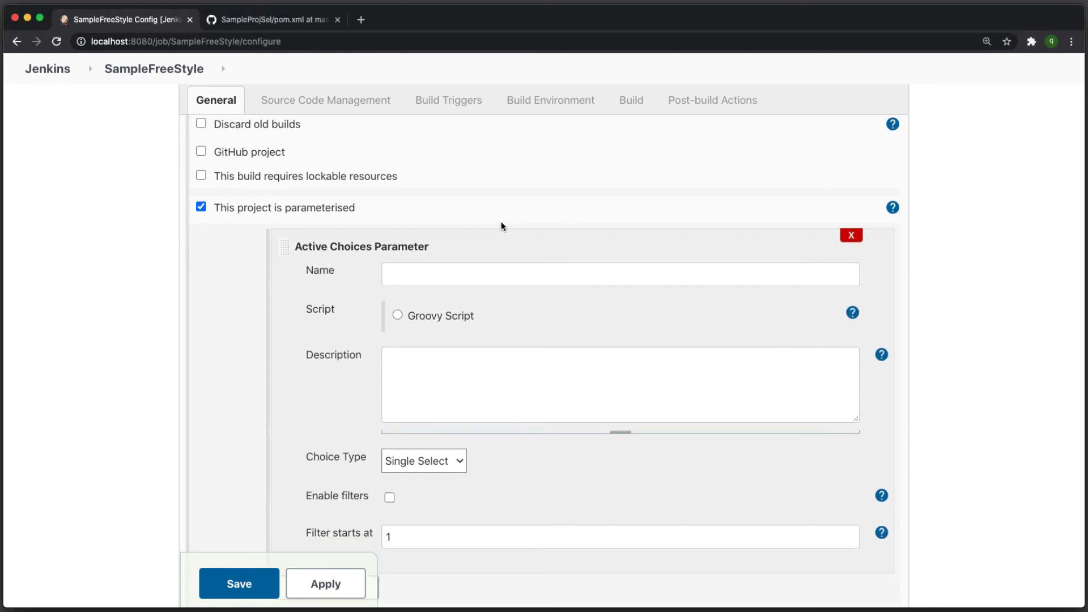
{"action": "scroll", "coordinate": [499, 222], "scroll_direction": "down", "scroll_amount": 2}
{"action": "left_click", "coordinate": [430, 210]}
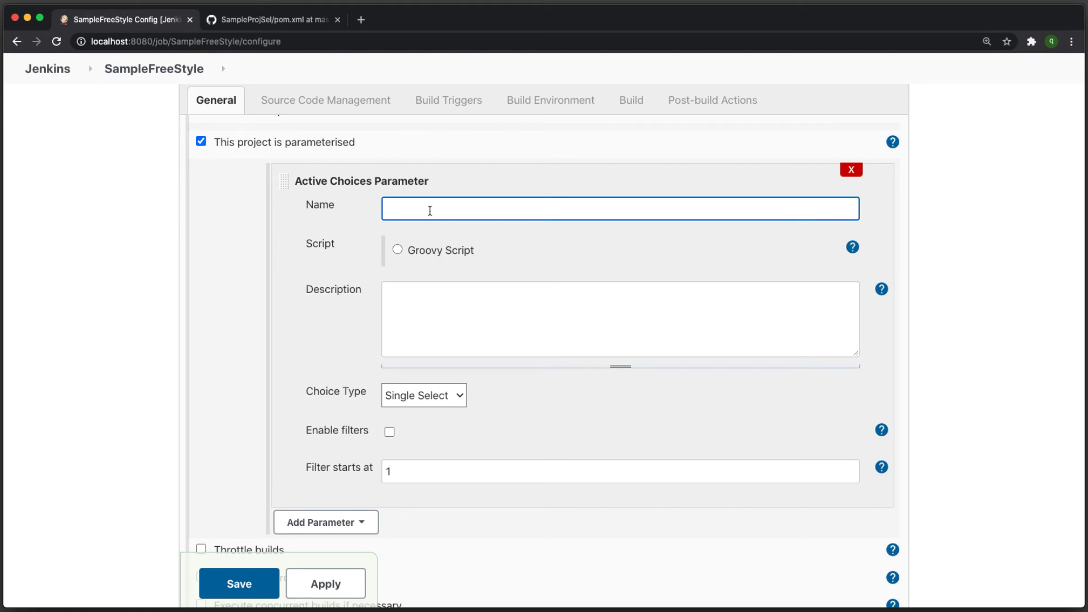
{"action": "type", "text": "browsers"}
{"action": "left_click", "coordinate": [397, 250]}
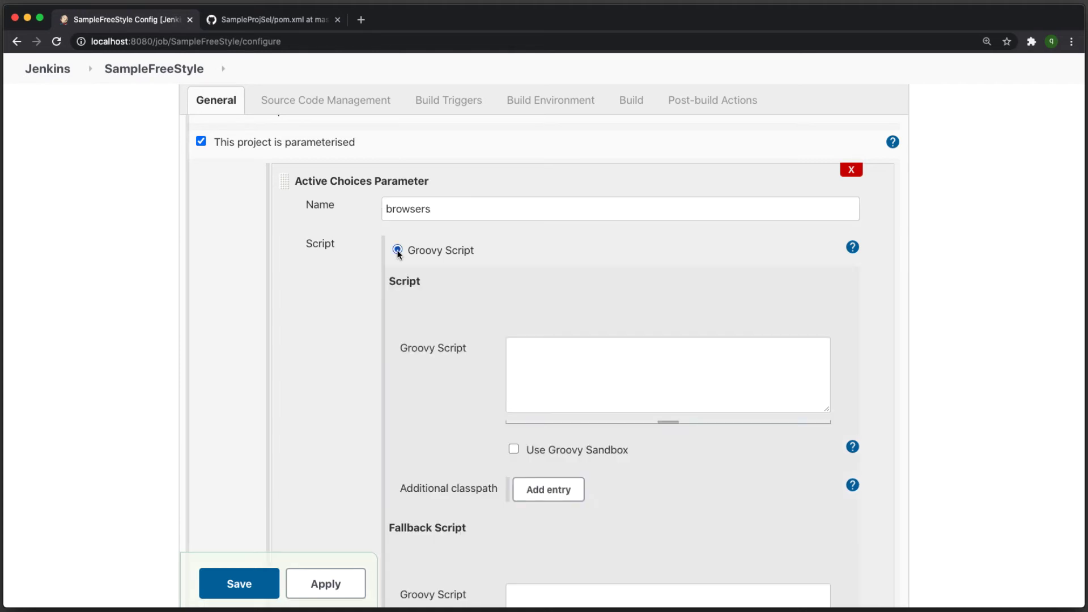
Step: Write the main Groovy script of the browsers parameter as return["chrome","firefox","edge"], with the list values on their own line
{"action": "left_click", "coordinate": [610, 369]}
{"action": "scroll", "coordinate": [610, 370], "scroll_direction": "down", "scroll_amount": 2}
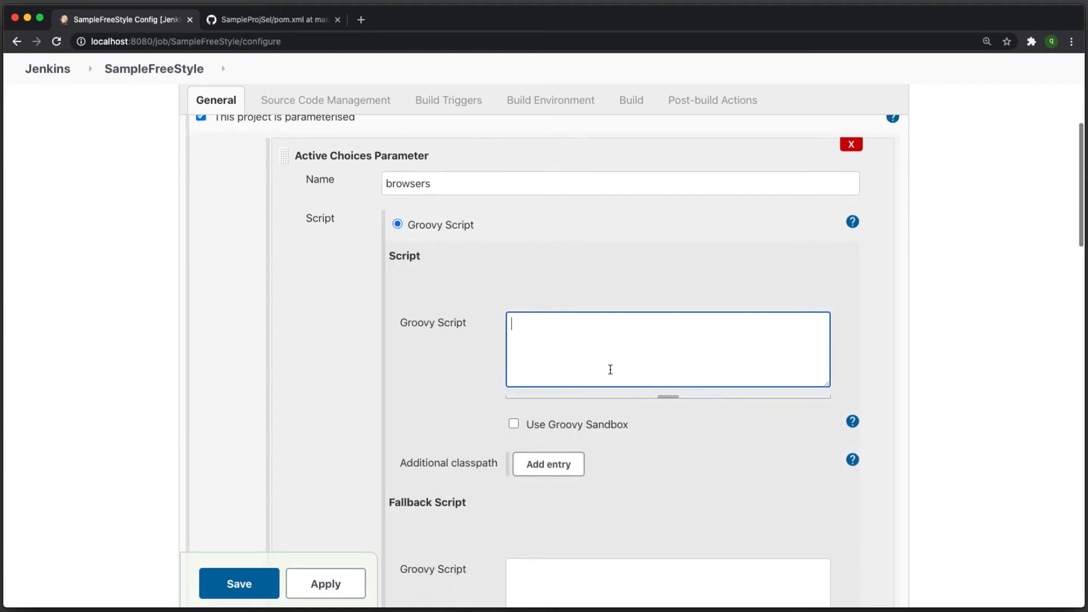
{"action": "type", "text": "return"}
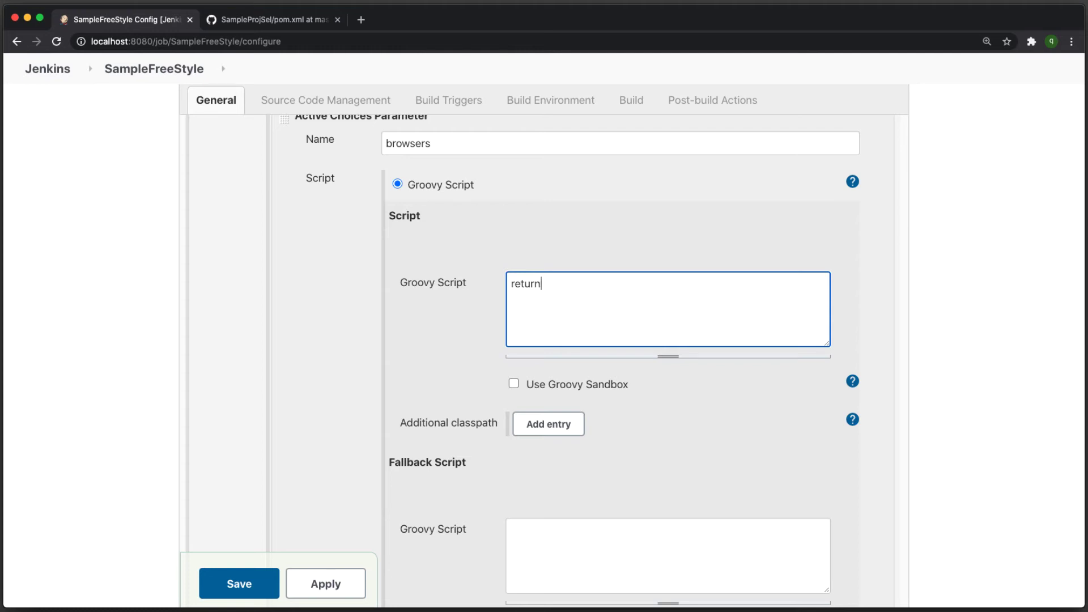
{"action": "type", "text": "[ "}
{"action": "type", "text": "]"}
{"action": "key", "text": "Return"}
{"action": "type", "text": "\"\""}
{"action": "type", "text": "chrome"}
{"action": "type", "text": ","}
{"action": "key", "text": "Return"}
{"action": "type", "text": "\", \"firefox"}
{"action": "key", "text": "Right"}
{"action": "key", "text": "Right"}
{"action": "key", "text": "Right"}
{"action": "key", "text": "Delete"}
{"action": "left_click", "coordinate": [633, 301]}
{"action": "type", "text": "\"\""}
{"action": "key", "text": "Left"}
{"action": "type", "text": "edge"}
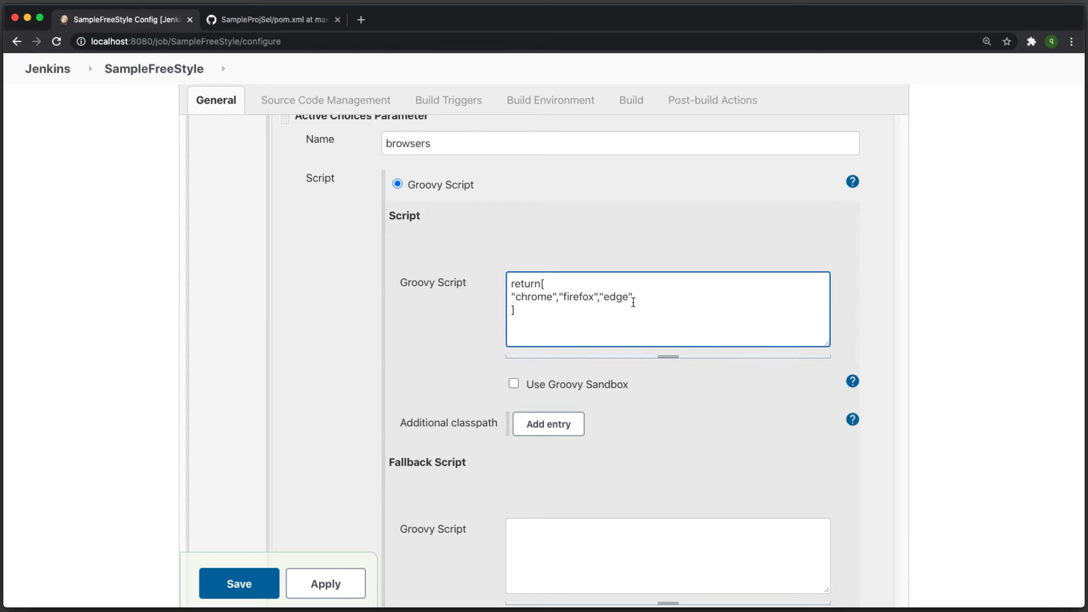
{"action": "left_click", "coordinate": [976, 354]}
Step: Enter return['error'] as the fallback Groovy script of the browsers parameter
{"action": "scroll", "coordinate": [978, 362], "scroll_direction": "down", "scroll_amount": 3}
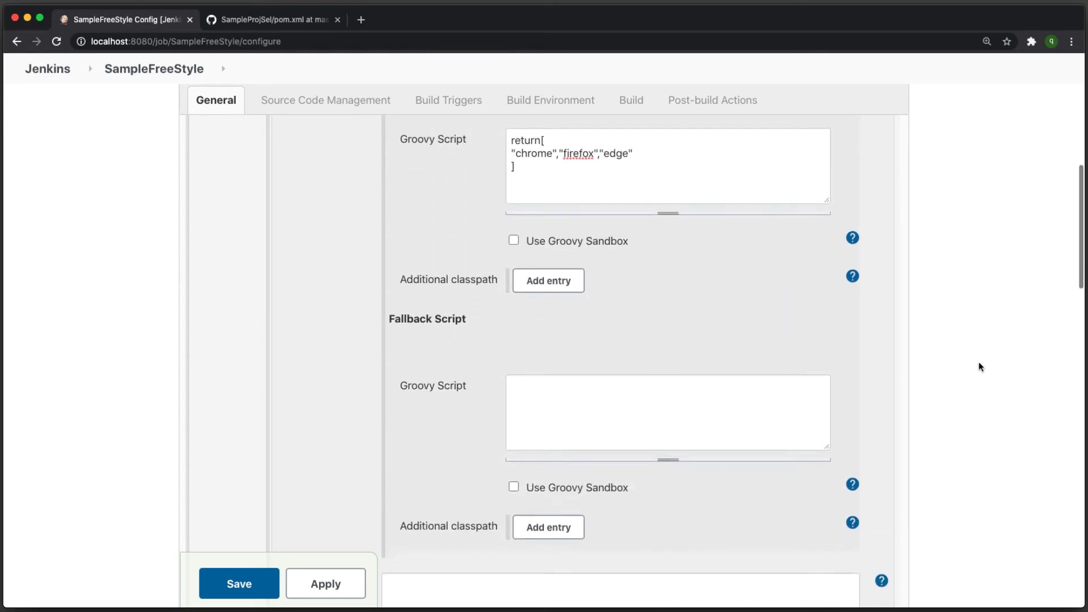
{"action": "left_click", "coordinate": [612, 391]}
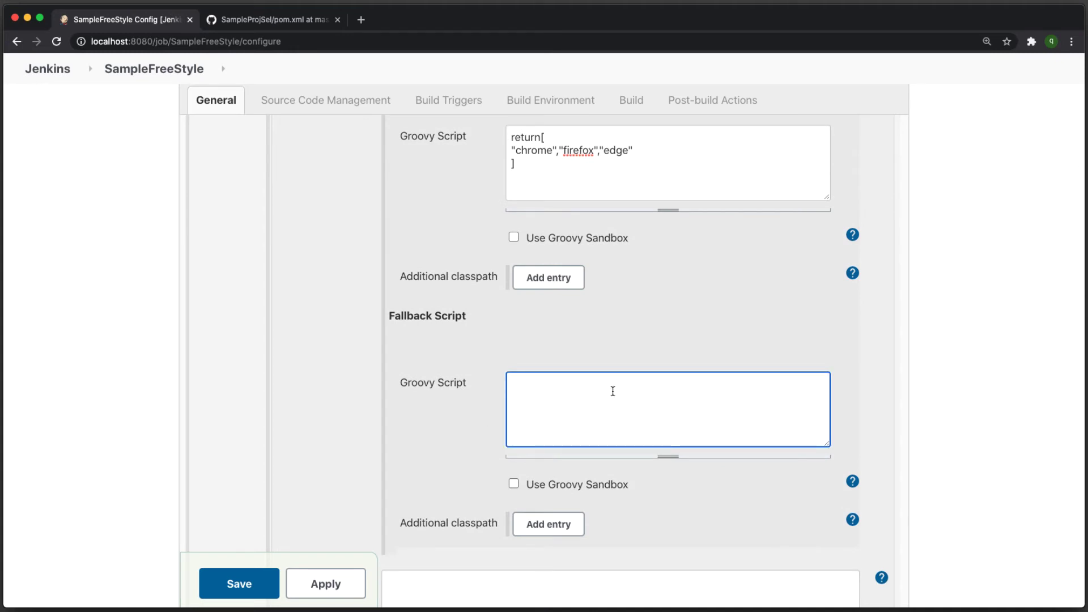
{"action": "type", "text": "return []"}
{"action": "key", "text": "Left"}
{"action": "type", "text": "'error'"}
{"action": "left_click", "coordinate": [972, 362]}
Step: Set the description of the browsers parameter to "specify browser"
{"action": "scroll", "coordinate": [972, 360], "scroll_direction": "down", "scroll_amount": 3}
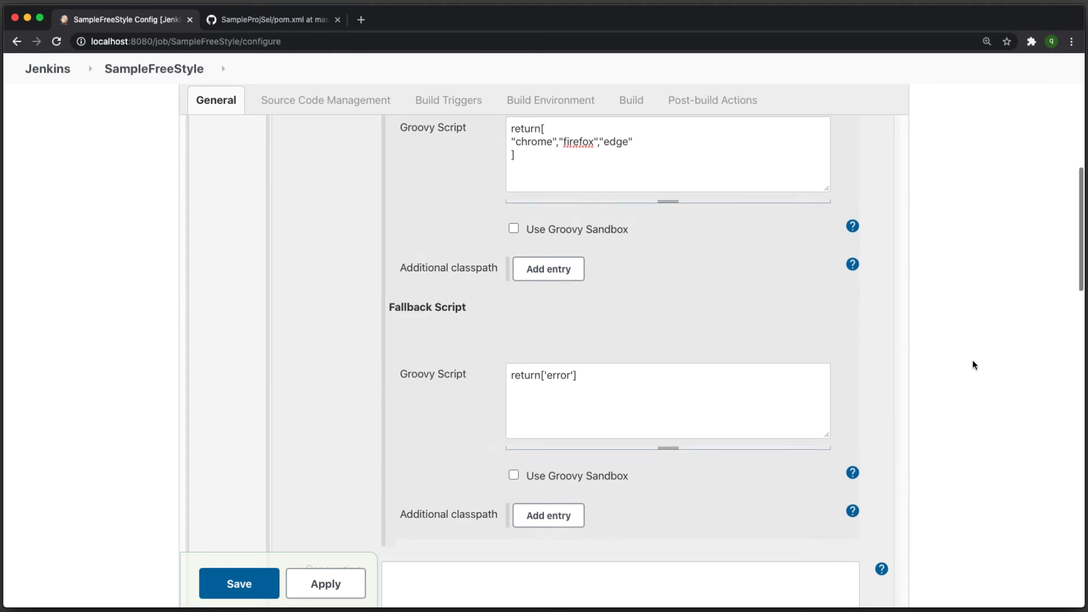
{"action": "scroll", "coordinate": [974, 364], "scroll_direction": "down", "scroll_amount": 2}
{"action": "left_click", "coordinate": [544, 303]}
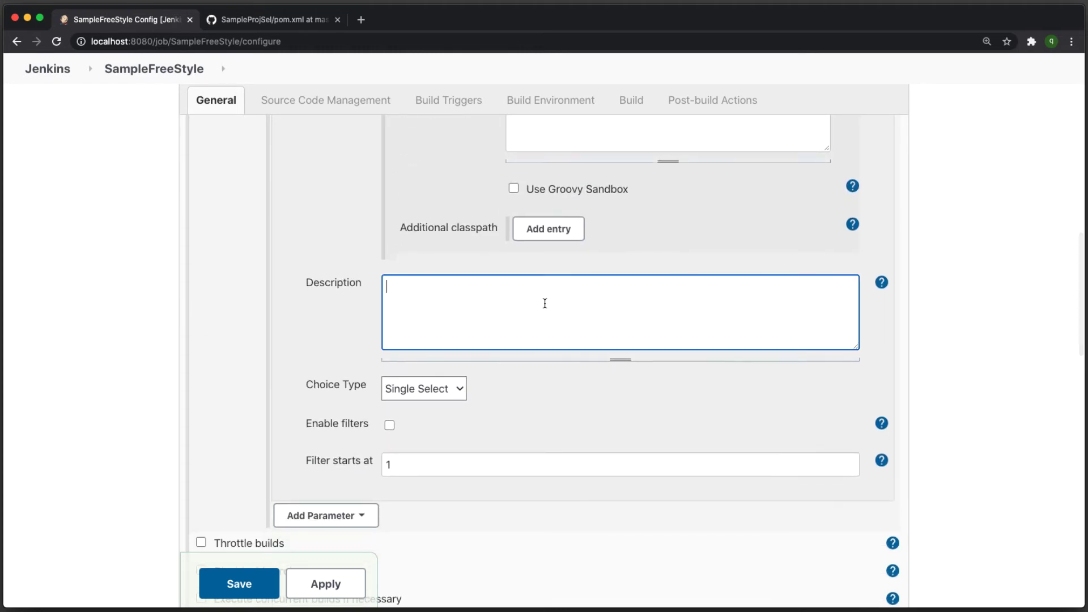
{"action": "type", "text": "specify "}
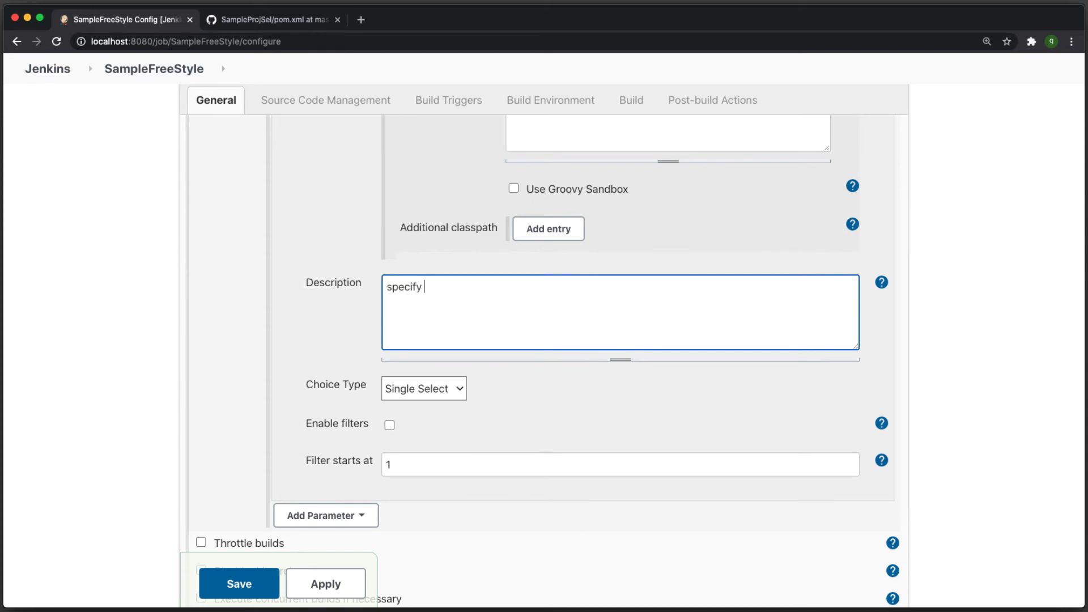
{"action": "type", "text": "browser"}
Step: Examine the available choice types of the browsers parameter and review its Groovy scripts and description
{"action": "scroll", "coordinate": [613, 299], "scroll_direction": "down", "scroll_amount": 3}
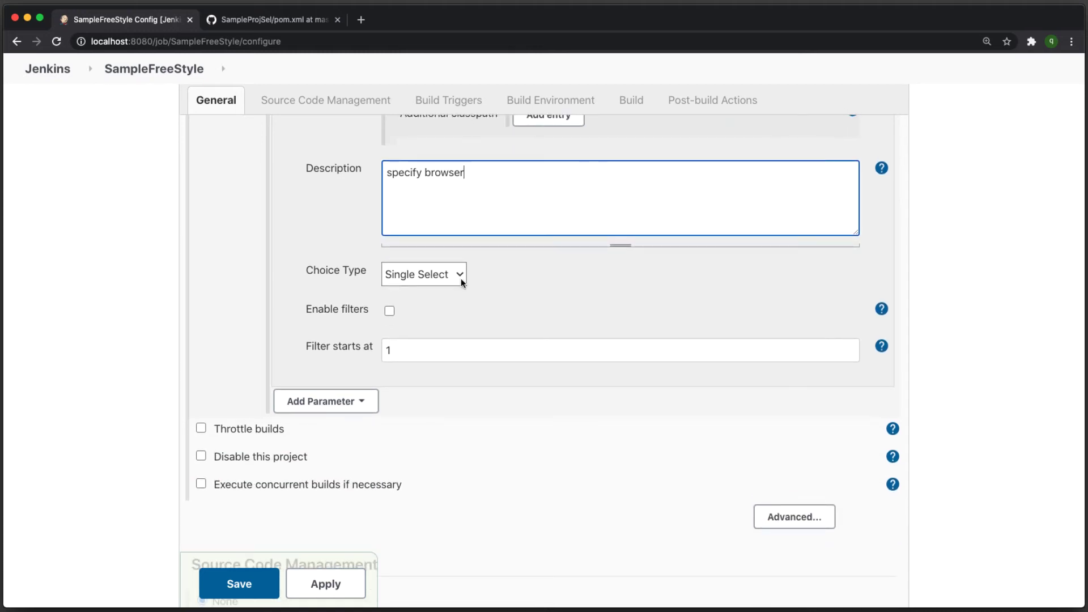
{"action": "left_click", "coordinate": [461, 277]}
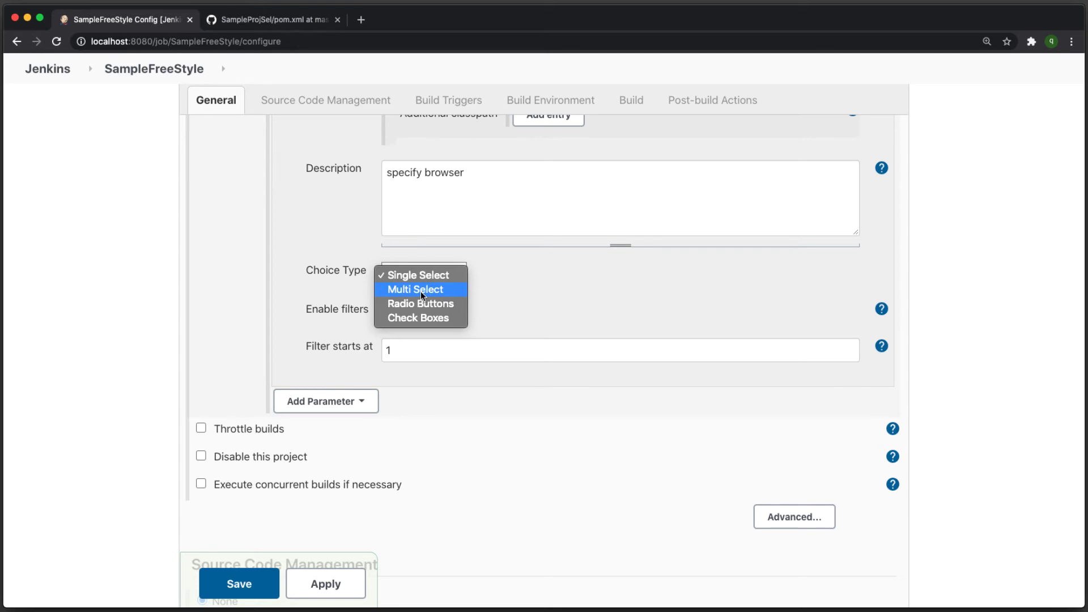
{"action": "left_click", "coordinate": [596, 309]}
{"action": "scroll", "coordinate": [601, 283], "scroll_direction": "up", "scroll_amount": 6}
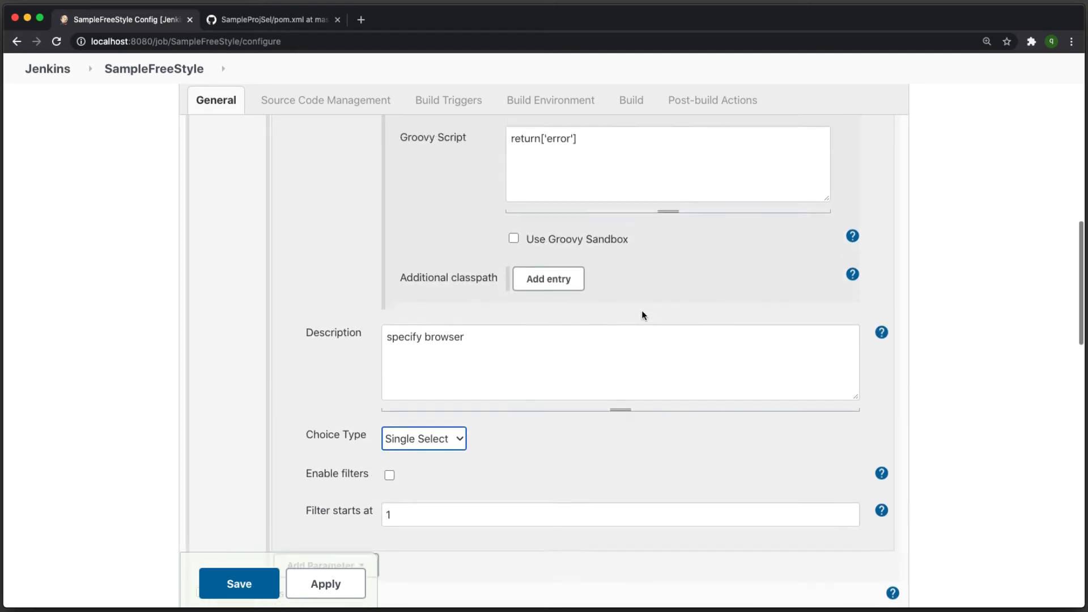
{"action": "scroll", "coordinate": [595, 238], "scroll_direction": "up", "scroll_amount": 5}
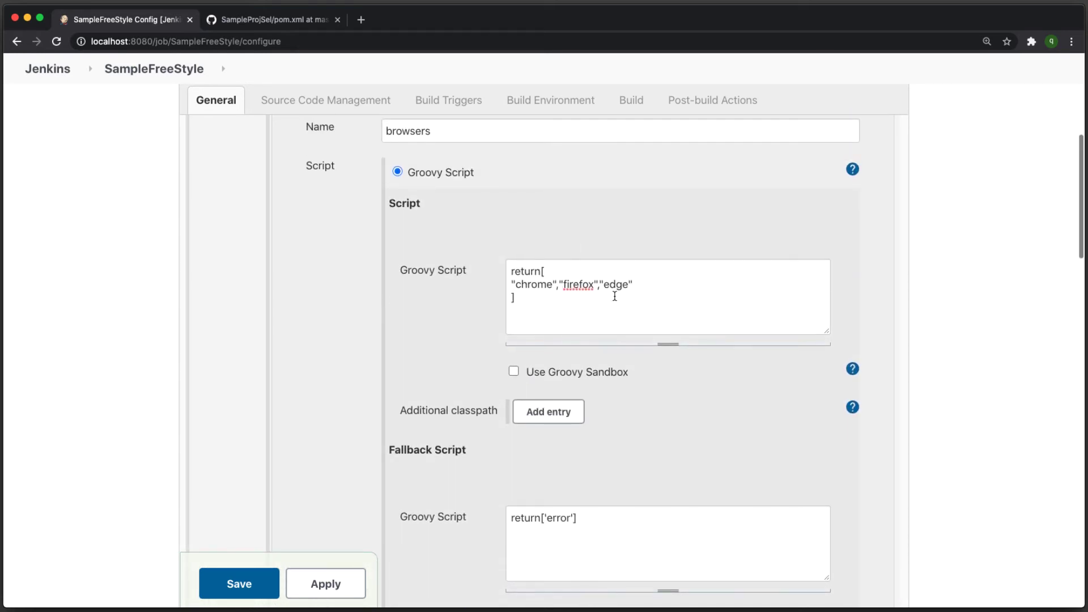
{"action": "scroll", "coordinate": [602, 295], "scroll_direction": "down", "scroll_amount": 5}
{"action": "scroll", "coordinate": [602, 296], "scroll_direction": "down", "scroll_amount": 4}
{"action": "scroll", "coordinate": [602, 295], "scroll_direction": "up", "scroll_amount": 6}
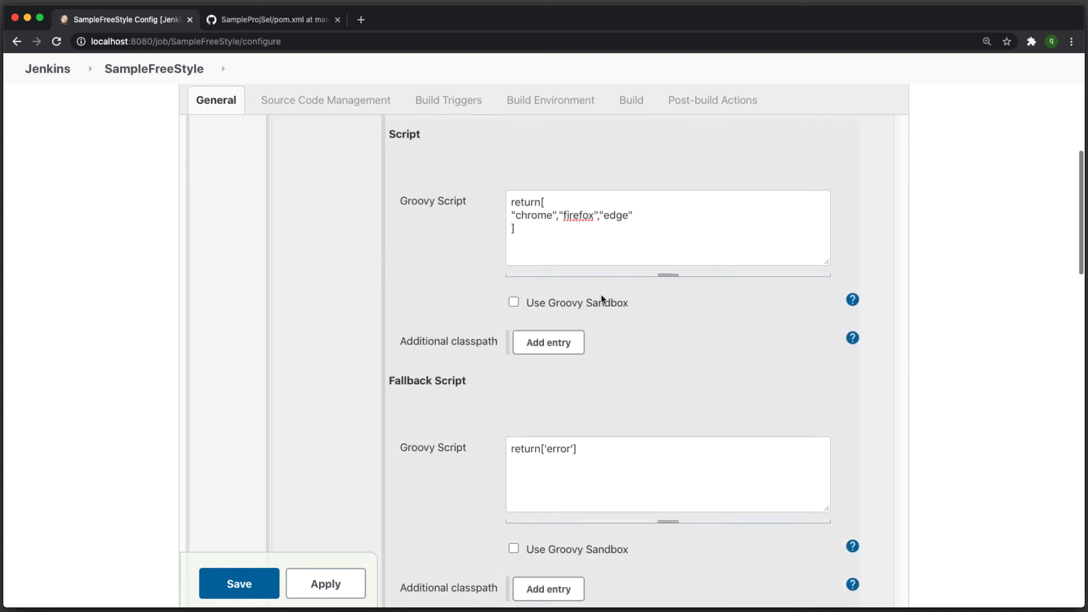
{"action": "scroll", "coordinate": [602, 295], "scroll_direction": "down", "scroll_amount": 5}
{"action": "scroll", "coordinate": [601, 294], "scroll_direction": "down", "scroll_amount": 3}
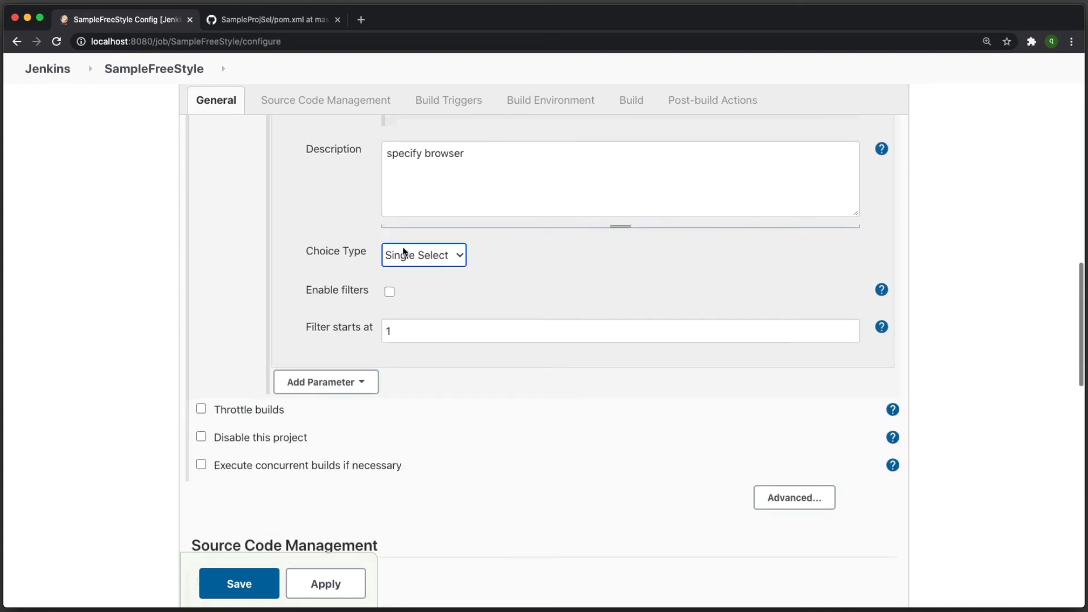
{"action": "left_click", "coordinate": [405, 254]}
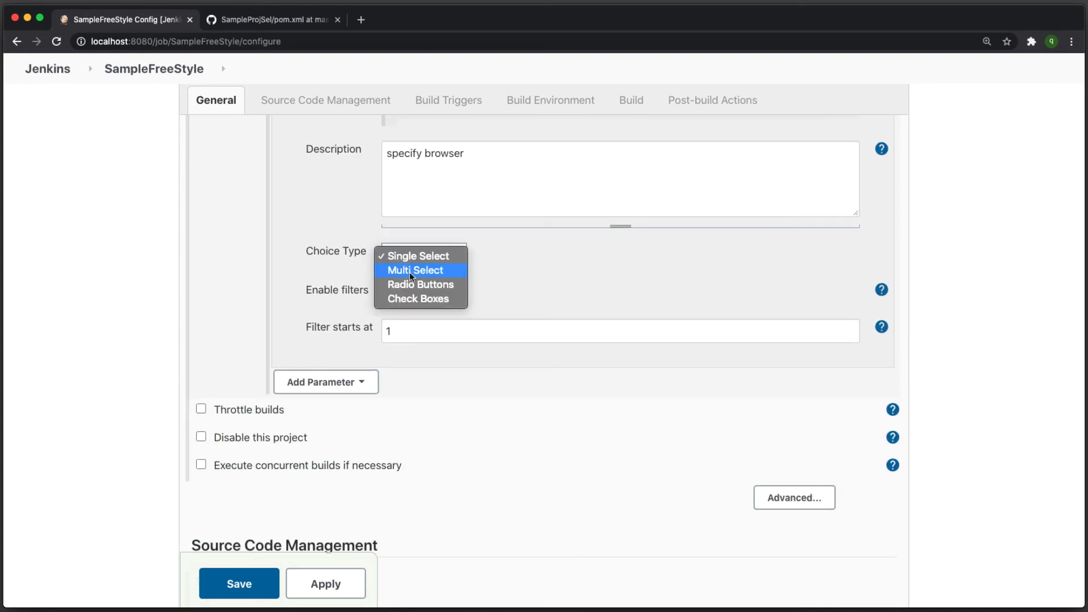
{"action": "left_click", "coordinate": [587, 282]}
{"action": "scroll", "coordinate": [589, 282], "scroll_direction": "down", "scroll_amount": 1}
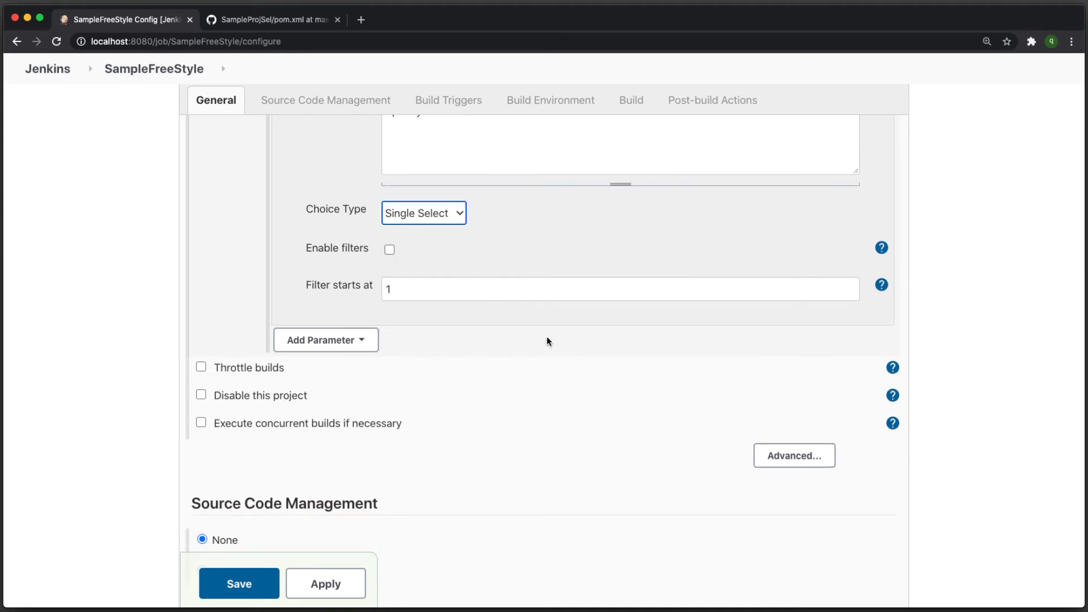
{"action": "scroll", "coordinate": [546, 337], "scroll_direction": "up", "scroll_amount": 6}
{"action": "scroll", "coordinate": [546, 338], "scroll_direction": "down", "scroll_amount": 4}
{"action": "scroll", "coordinate": [546, 338], "scroll_direction": "down", "scroll_amount": 4}
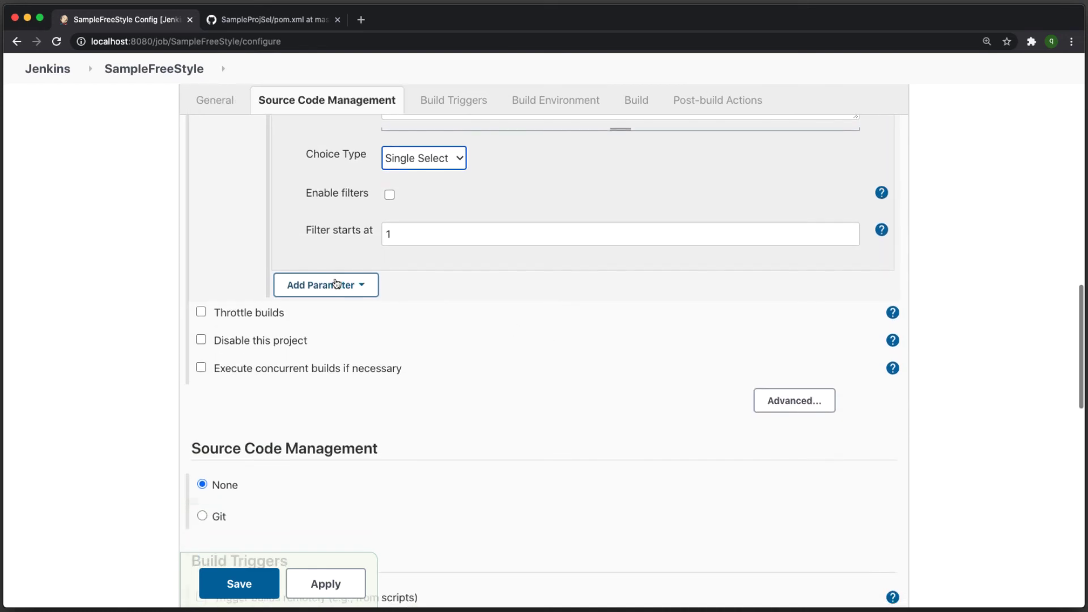
Step: Save the SampleFreeStyle job configuration with the single-select browsers parameter
{"action": "left_click", "coordinate": [334, 285]}
{"action": "left_click", "coordinate": [335, 284]}
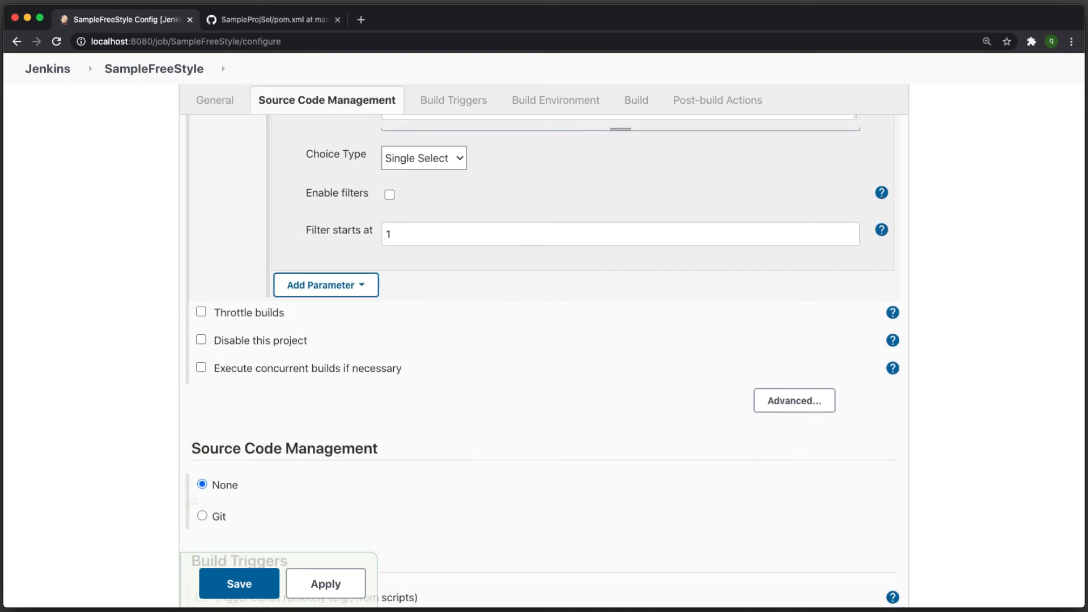
{"action": "left_click", "coordinate": [239, 583]}
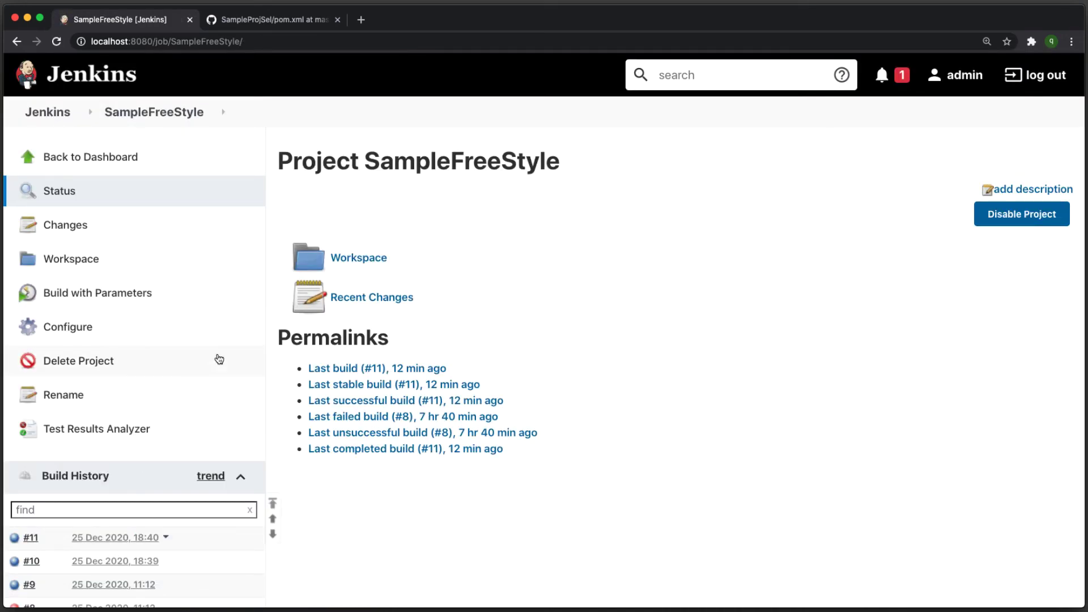
Step: Open the job's parameterised build form and try firefox and edge as the browsers value
{"action": "left_click", "coordinate": [104, 293]}
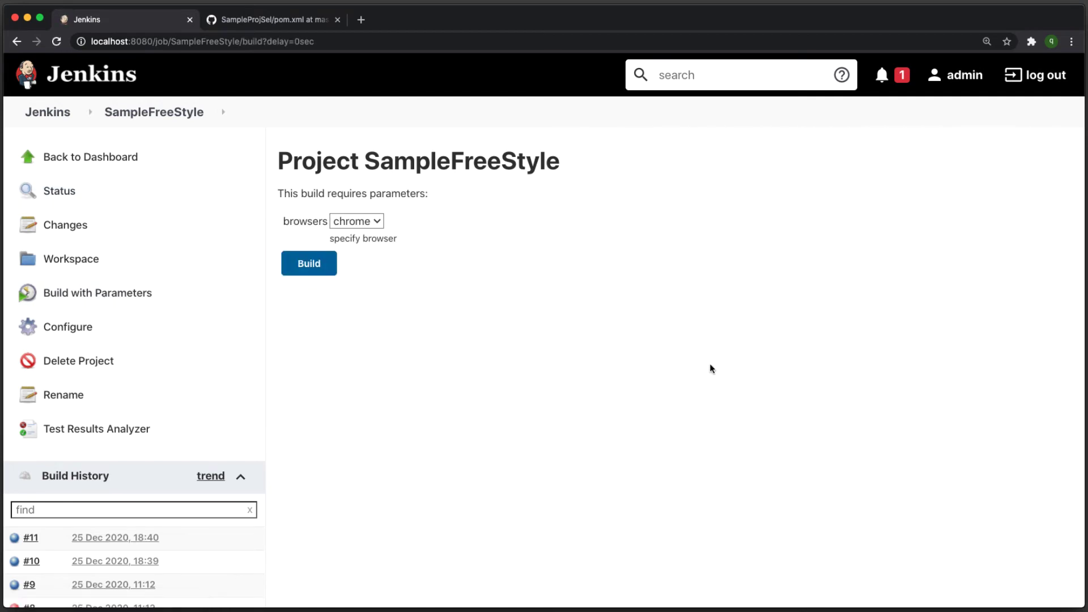
{"action": "left_click", "coordinate": [365, 227]}
{"action": "left_click", "coordinate": [365, 237]}
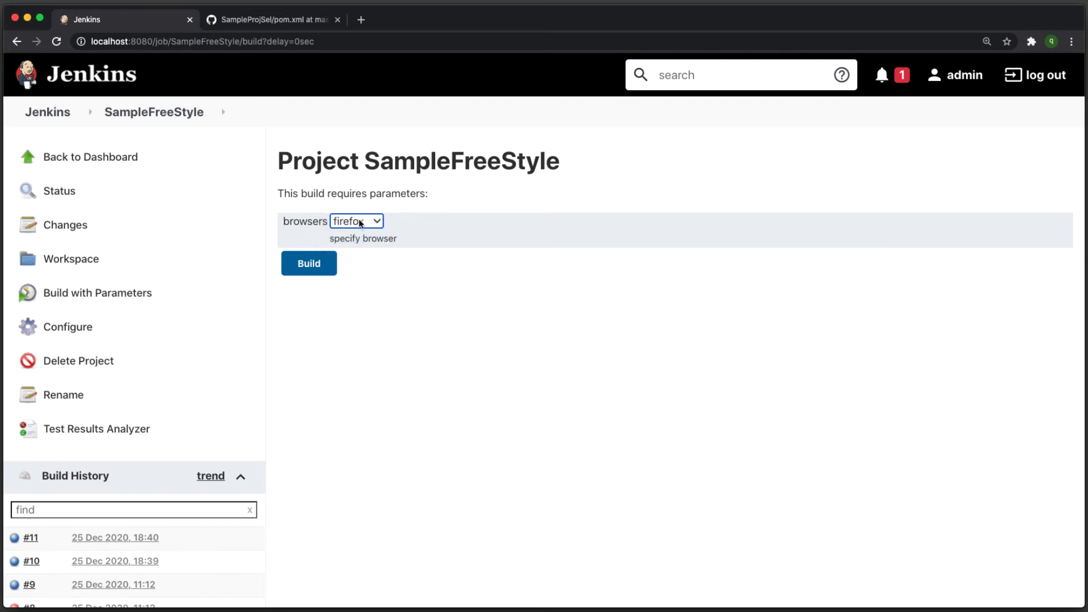
{"action": "left_click", "coordinate": [359, 221]}
{"action": "left_click", "coordinate": [365, 236]}
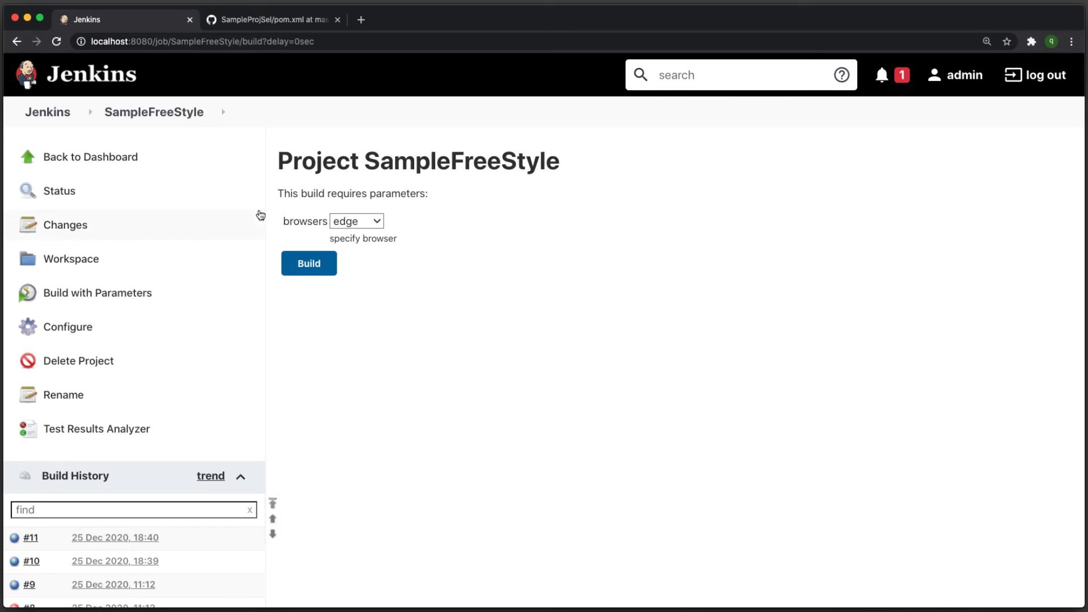
Step: Reopen the job configuration and delete the echo $isCucumber and echo $env lines from the Execute shell command
{"action": "left_click", "coordinate": [70, 338]}
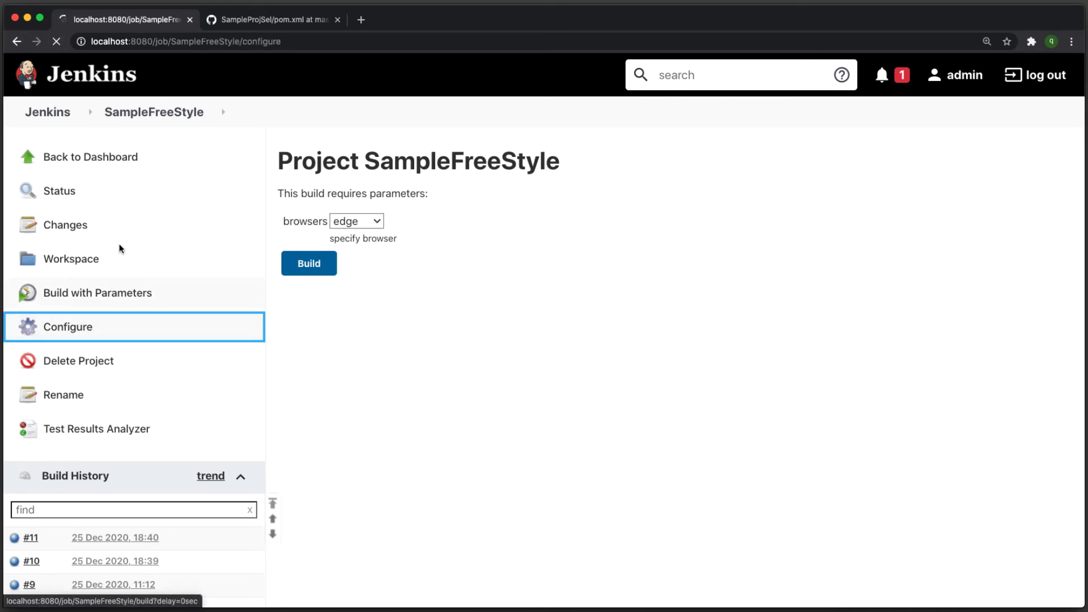
{"action": "scroll", "coordinate": [491, 357], "scroll_direction": "down", "scroll_amount": 10}
{"action": "scroll", "coordinate": [503, 353], "scroll_direction": "up", "scroll_amount": 5}
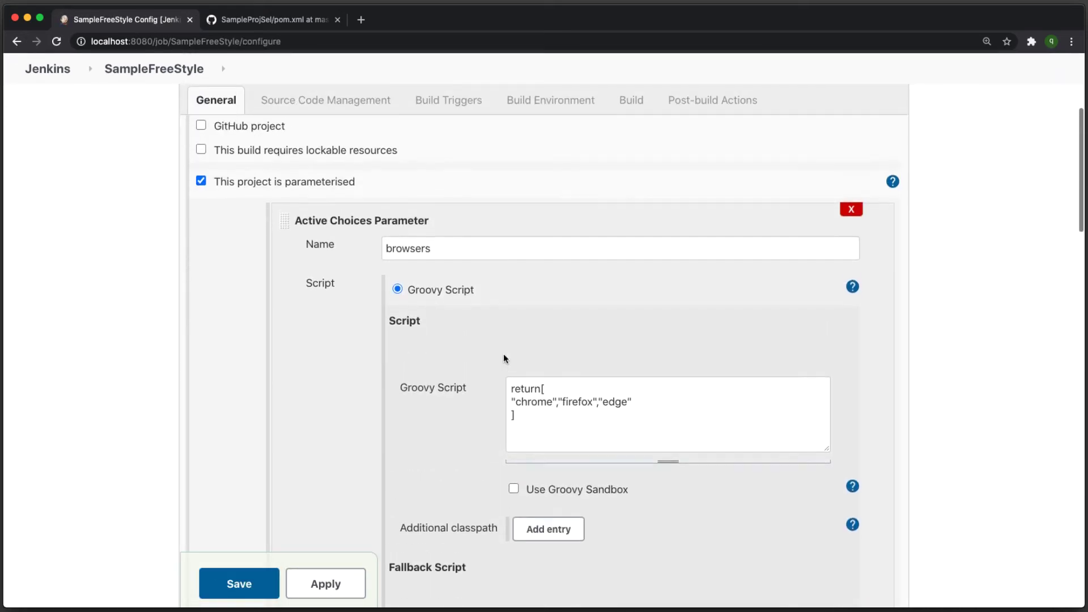
{"action": "double_click", "coordinate": [412, 277]}
{"action": "scroll", "coordinate": [451, 342], "scroll_direction": "down", "scroll_amount": 15}
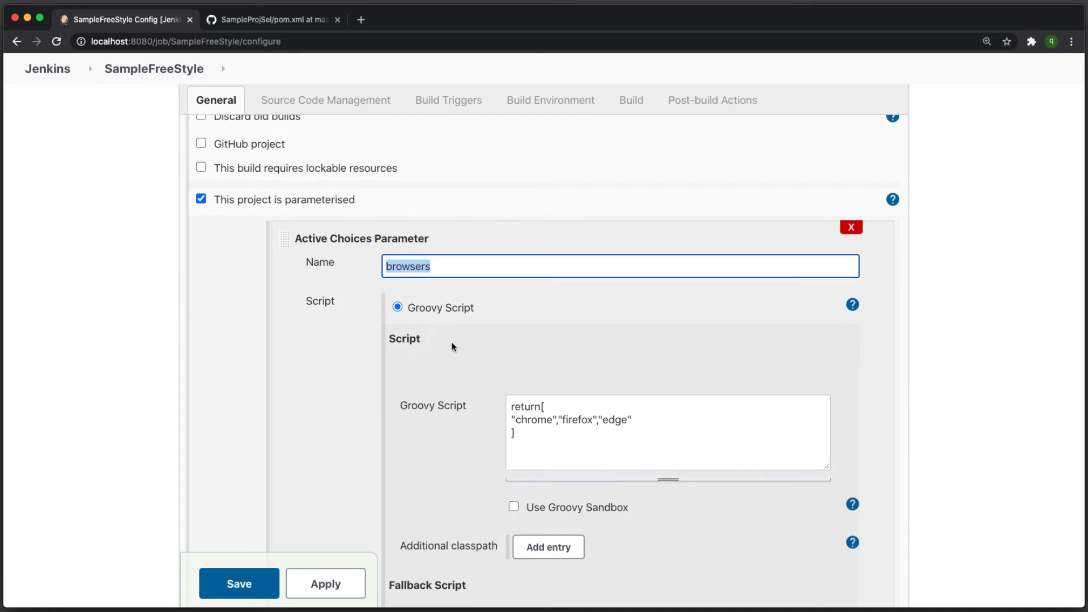
{"action": "scroll", "coordinate": [452, 343], "scroll_direction": "up", "scroll_amount": 1}
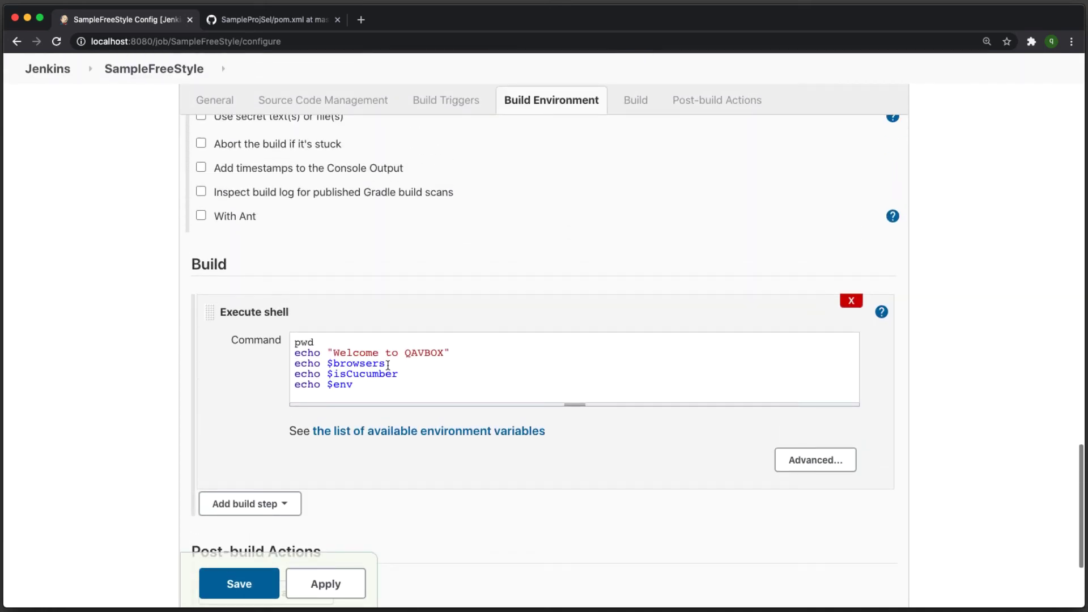
{"action": "left_click_drag", "start_coordinate": [387, 363], "coordinate": [270, 363]}
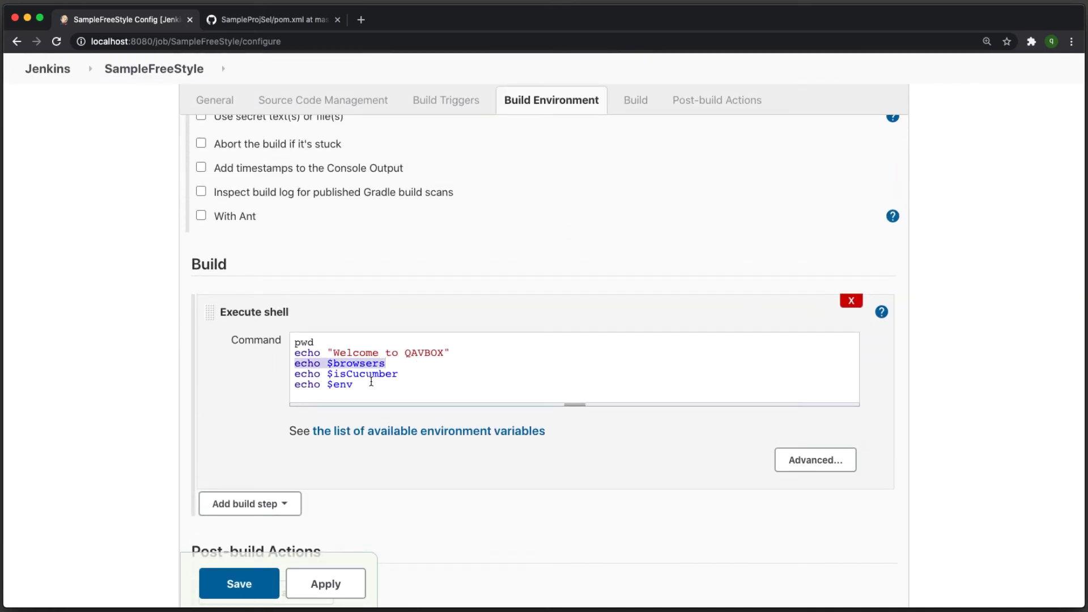
{"action": "left_click_drag", "start_coordinate": [354, 386], "coordinate": [282, 378]}
{"action": "key", "text": "BackSpace"}
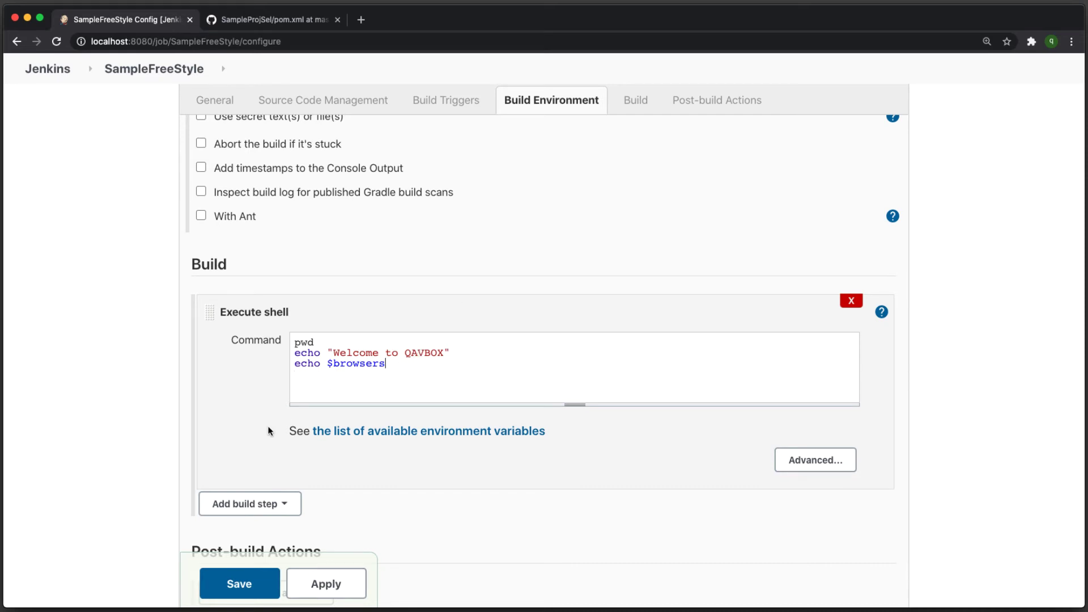
Step: Set the browsers parameter's choice type to Multi Select and save the job configuration
{"action": "scroll", "coordinate": [412, 315], "scroll_direction": "up", "scroll_amount": 20}
{"action": "scroll", "coordinate": [381, 391], "scroll_direction": "down", "scroll_amount": 13}
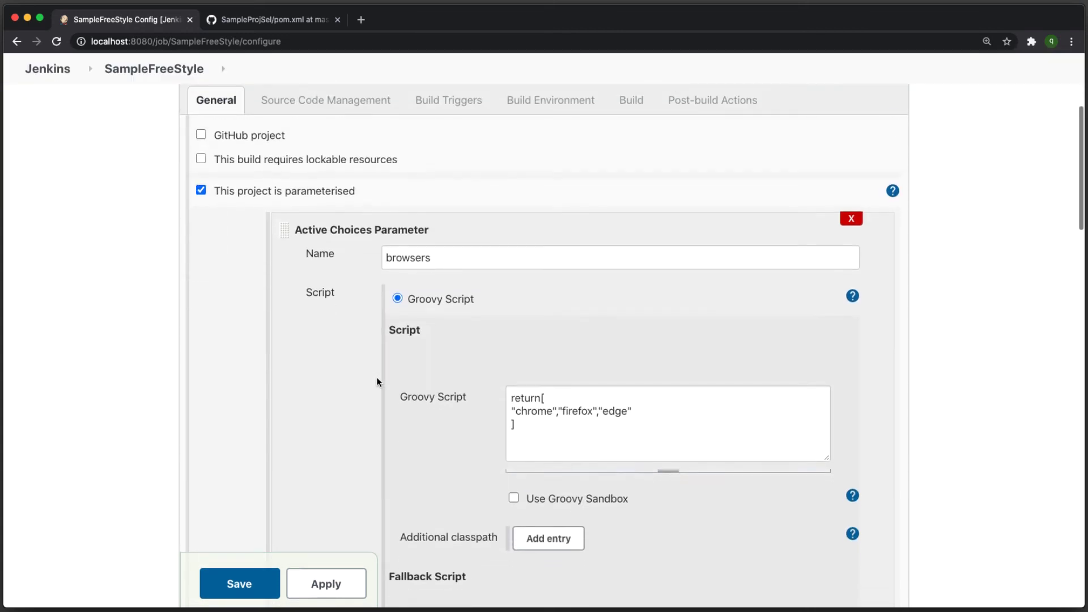
{"action": "scroll", "coordinate": [617, 440], "scroll_direction": "down", "scroll_amount": 3}
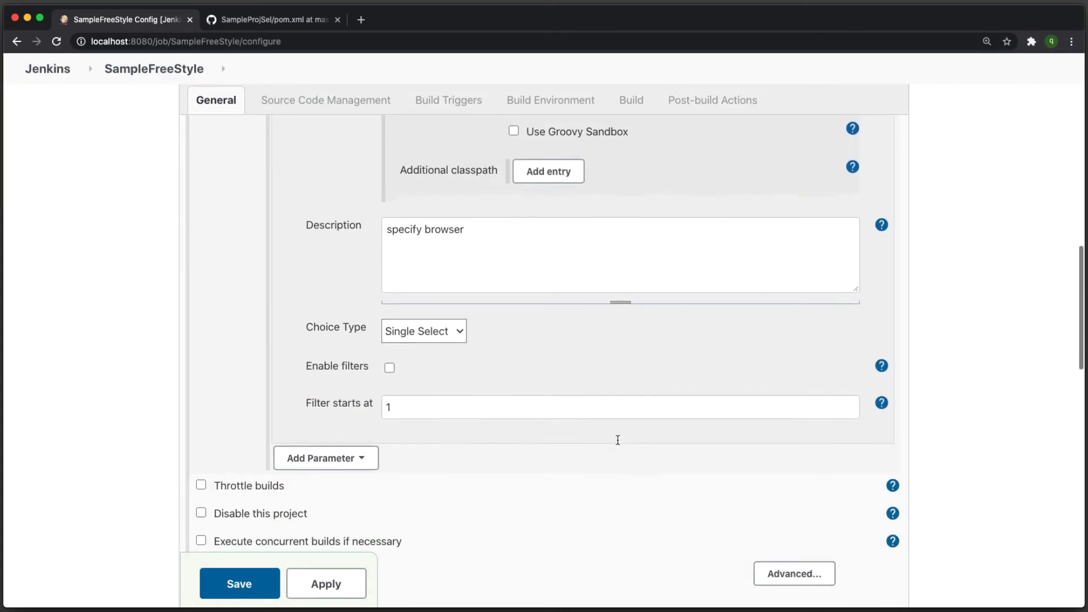
{"action": "left_click", "coordinate": [427, 335]}
{"action": "left_click", "coordinate": [429, 351]}
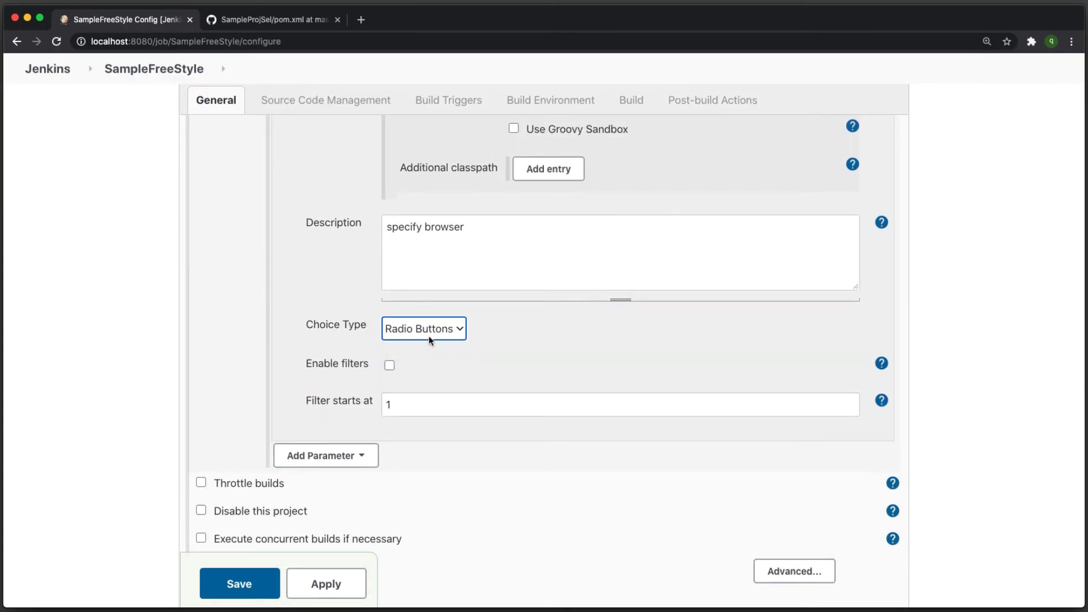
{"action": "left_click", "coordinate": [429, 335]}
{"action": "left_click", "coordinate": [426, 317]}
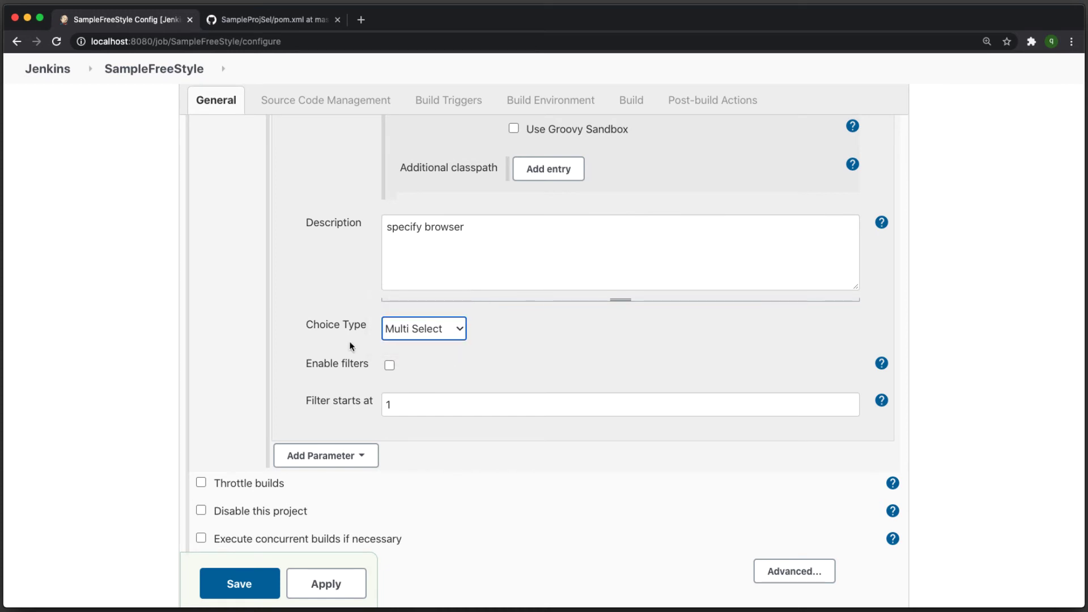
{"action": "left_click", "coordinate": [238, 583]}
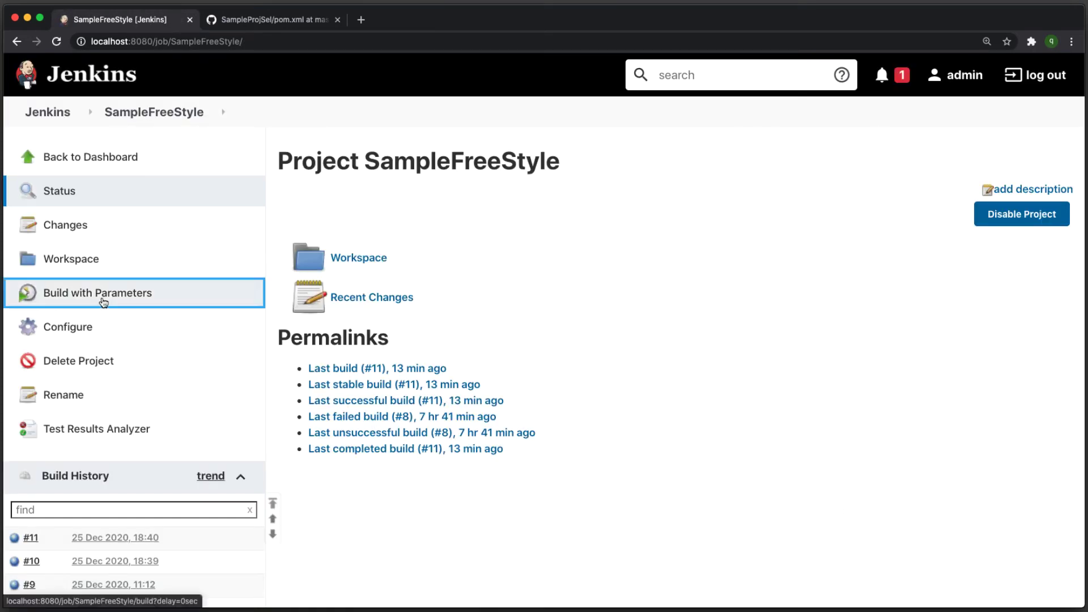
Step: Start a parameterised build of SampleFreeStyle with chrome, firefox and edge all selected as browsers
{"action": "left_click", "coordinate": [102, 299]}
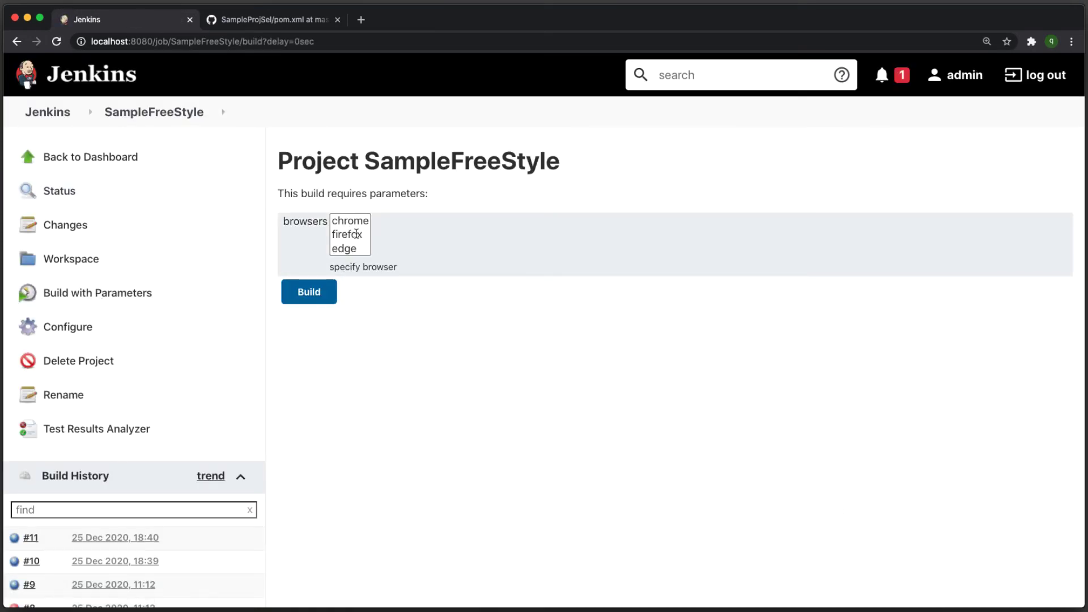
{"action": "left_click", "coordinate": [352, 222]}
{"action": "left_click", "coordinate": [353, 236]}
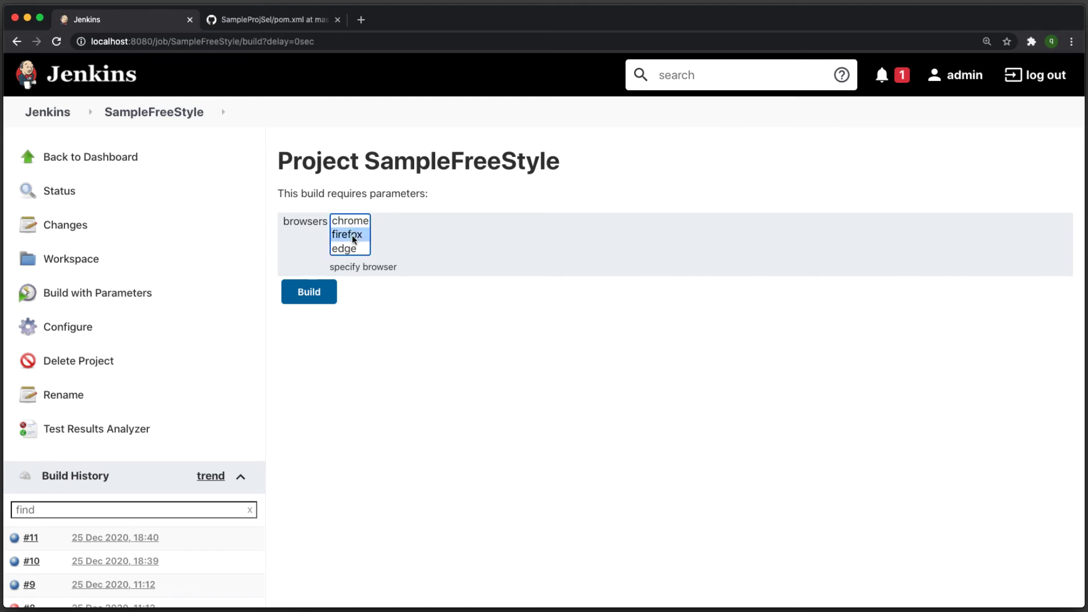
{"action": "left_click", "coordinate": [340, 221]}
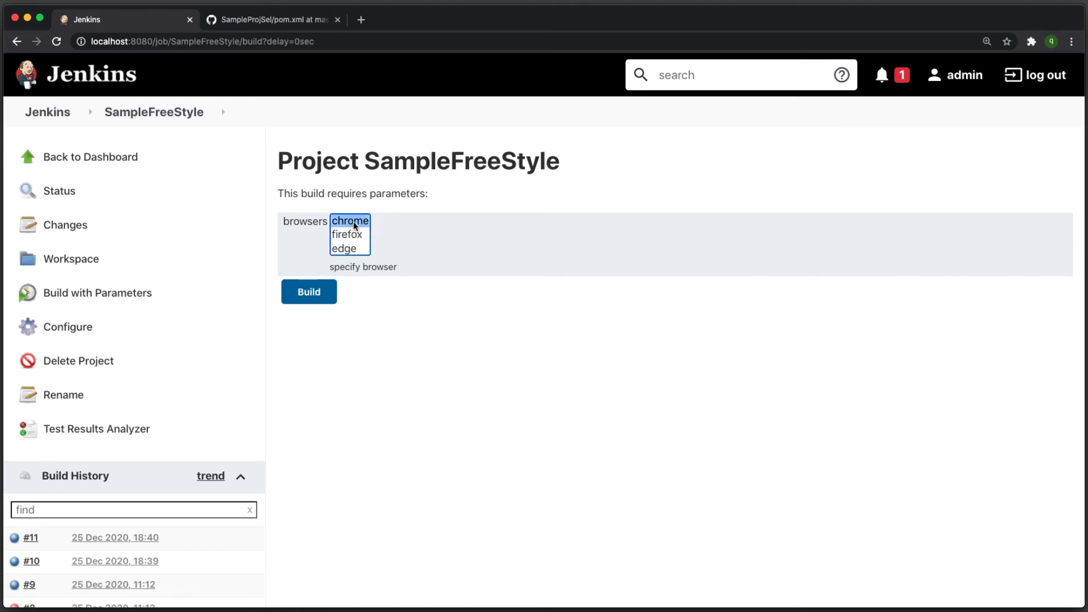
{"action": "right_click", "coordinate": [341, 223]}
{"action": "key", "text": "Escape"}
{"action": "left_click", "coordinate": [350, 238], "text": "shift"}
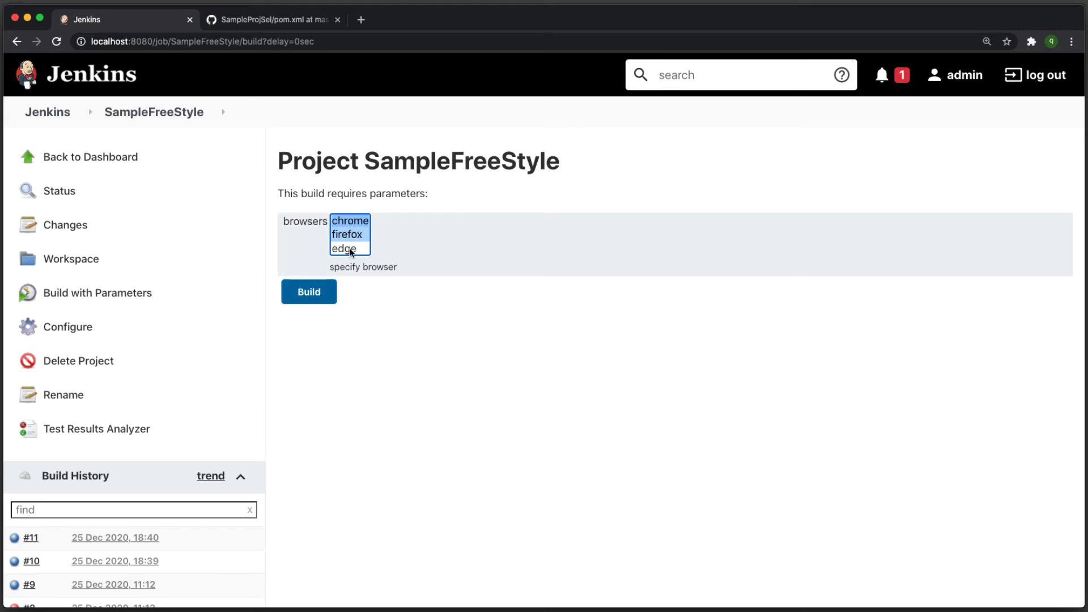
{"action": "left_click", "coordinate": [350, 250], "text": "super"}
{"action": "left_click", "coordinate": [306, 293]}
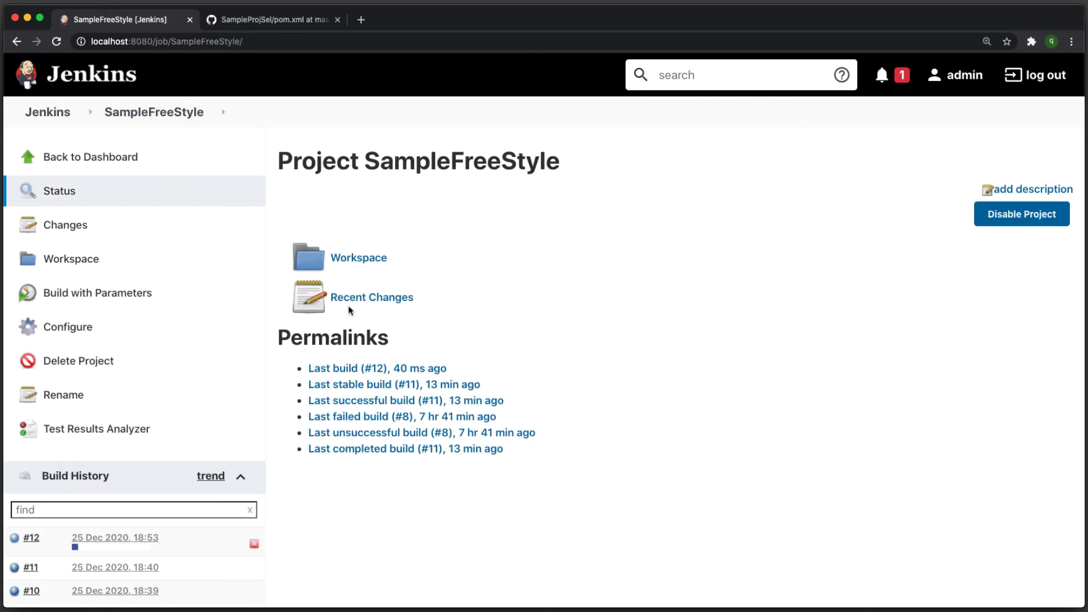
Step: Examine the echoed browser values in build #12's console output and return to the SampleFreeStyle project page
{"action": "scroll", "coordinate": [159, 445], "scroll_direction": "down", "scroll_amount": 3}
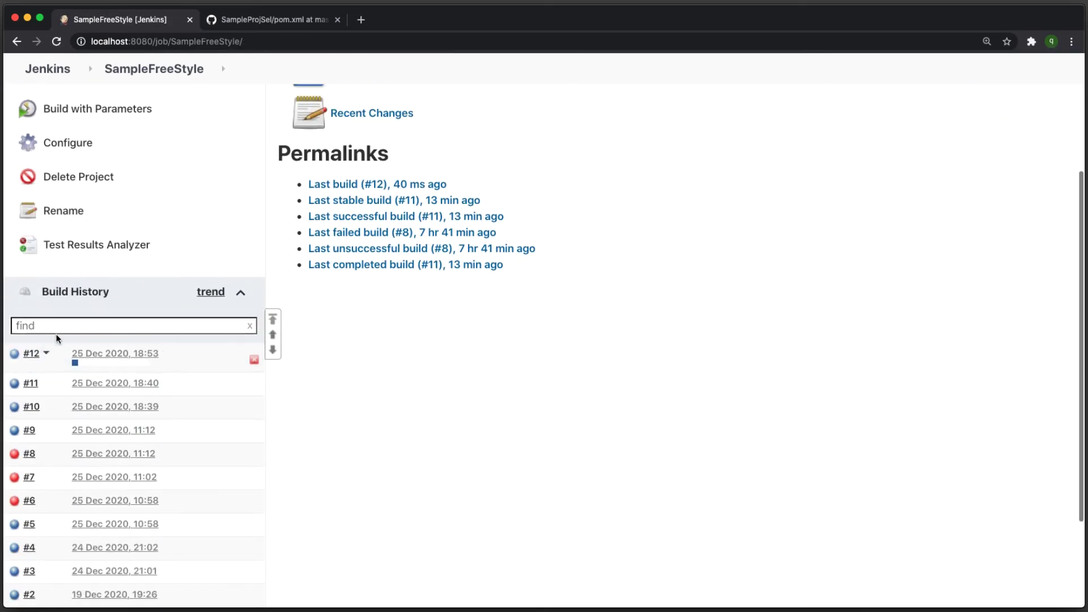
{"action": "left_click", "coordinate": [46, 354]}
{"action": "left_click", "coordinate": [79, 400]}
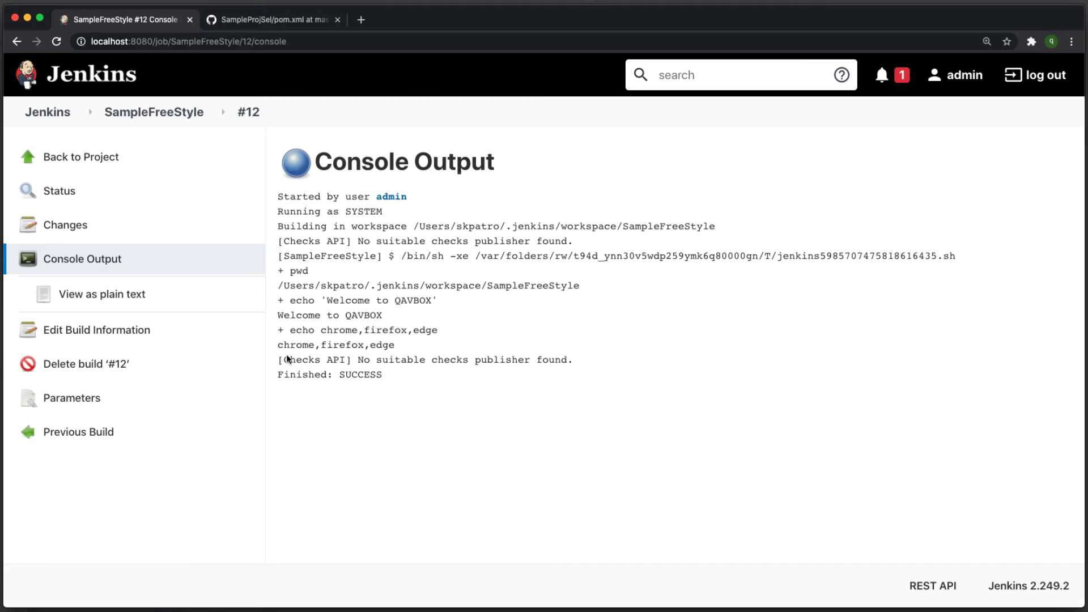
{"action": "left_click_drag", "start_coordinate": [275, 346], "coordinate": [409, 349]}
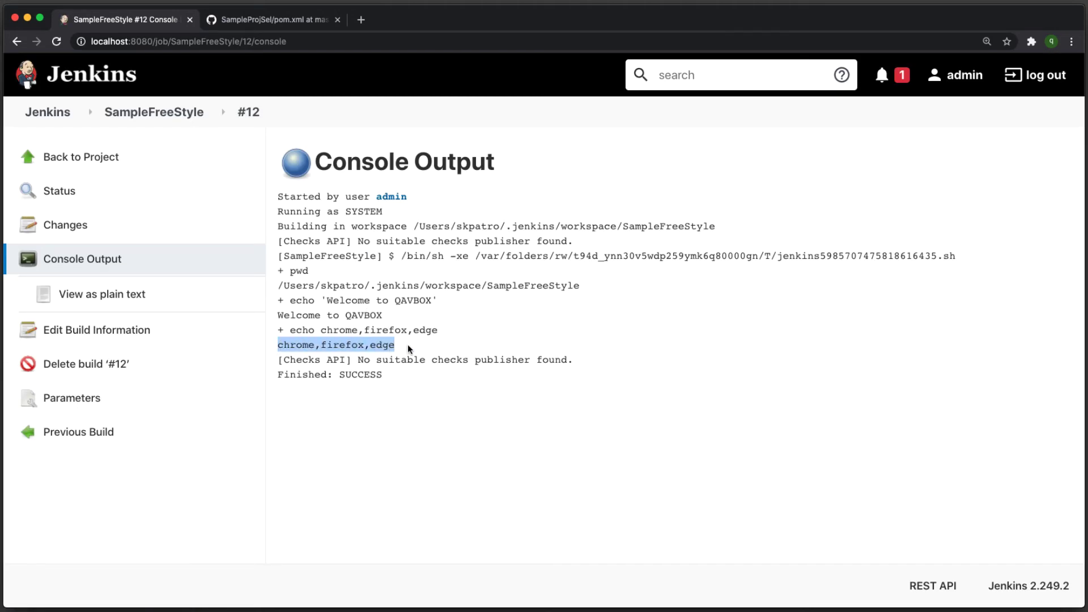
{"action": "left_click", "coordinate": [439, 345]}
{"action": "left_click_drag", "start_coordinate": [478, 348], "coordinate": [272, 348]}
{"action": "left_click", "coordinate": [420, 350]}
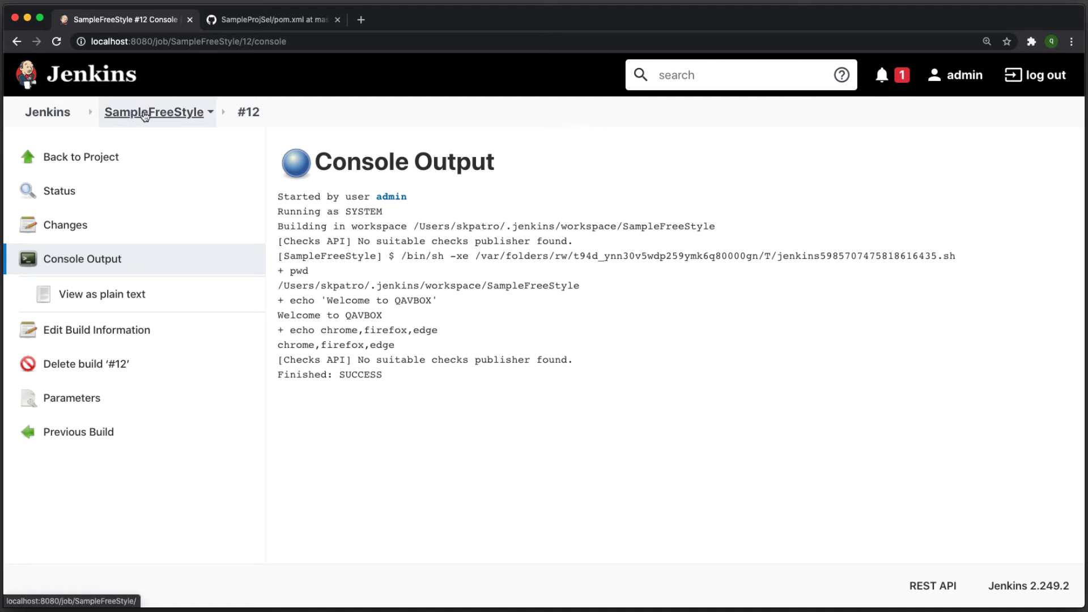
{"action": "left_click", "coordinate": [145, 116]}
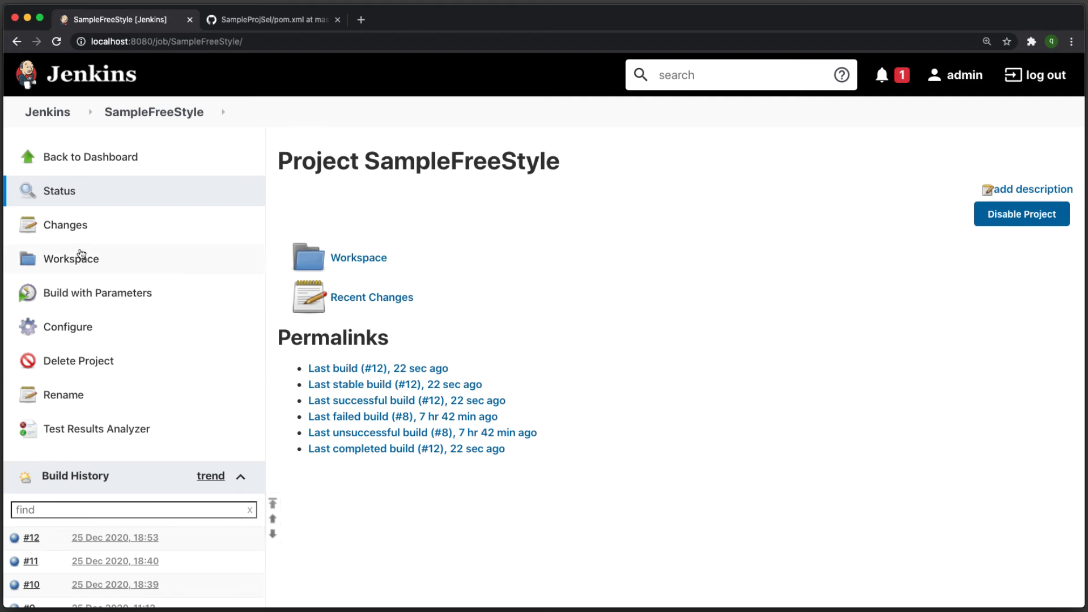
Step: Reopen the job configuration, set the browsers parameter's choice type to Radio Buttons and save
{"action": "left_click", "coordinate": [114, 295]}
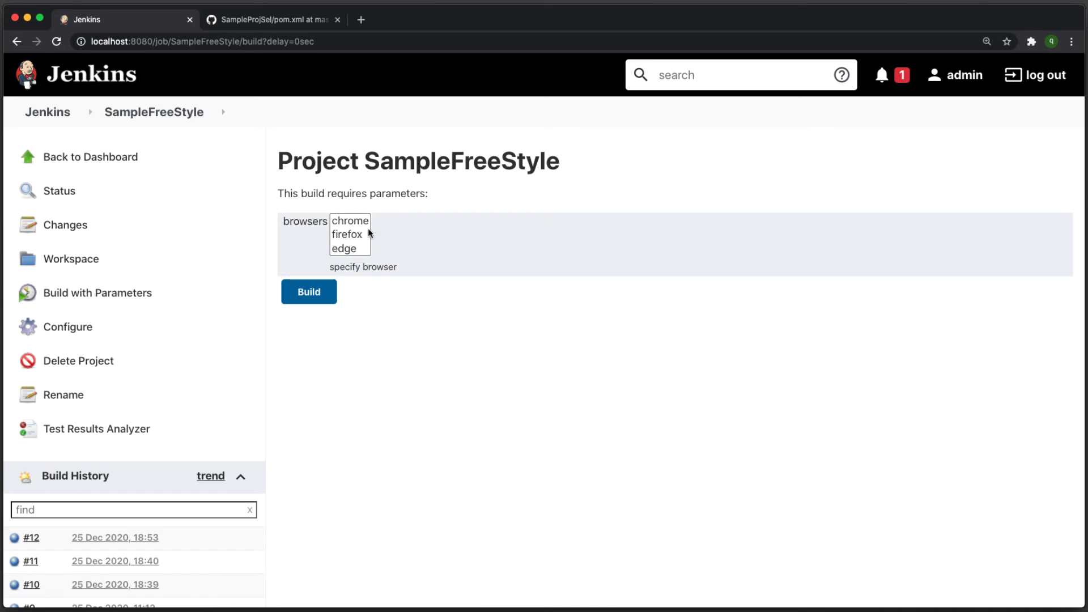
{"action": "left_click", "coordinate": [89, 327]}
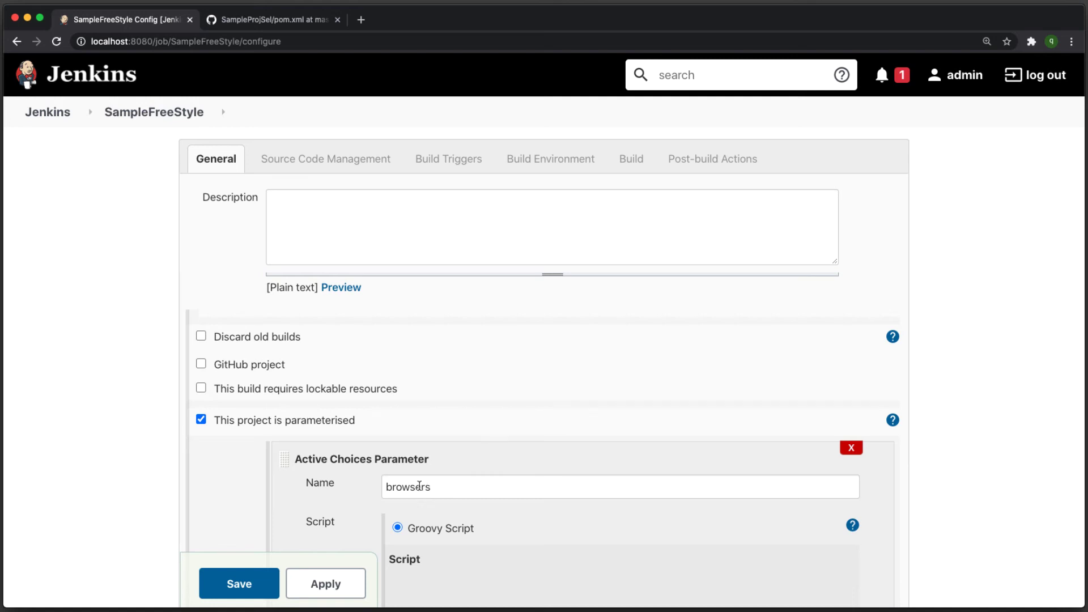
{"action": "double_click", "coordinate": [420, 487]}
{"action": "left_click", "coordinate": [467, 487]}
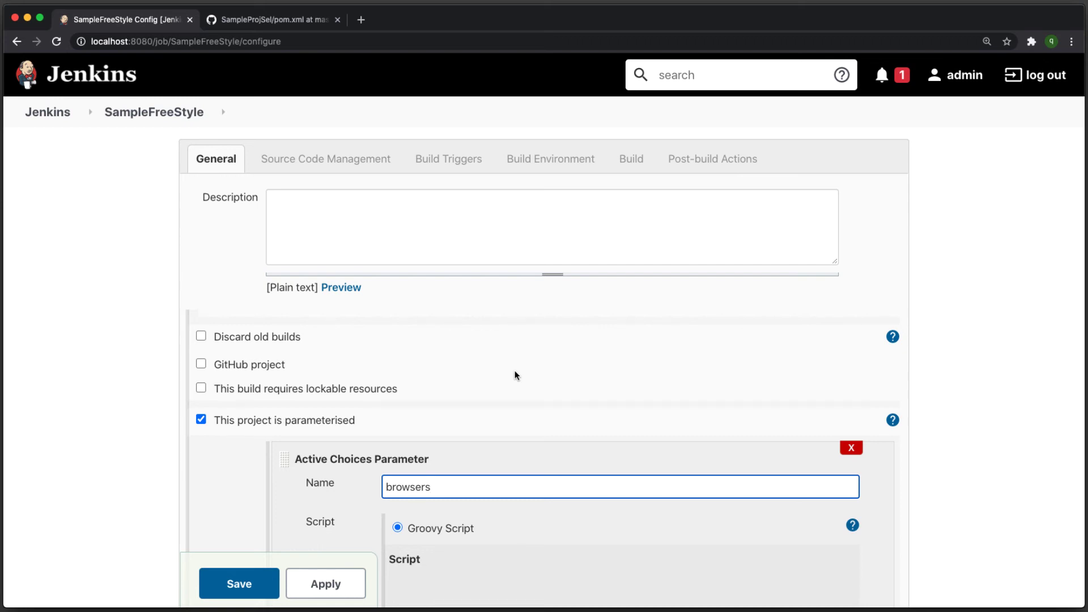
{"action": "scroll", "coordinate": [515, 370], "scroll_direction": "down", "scroll_amount": 15}
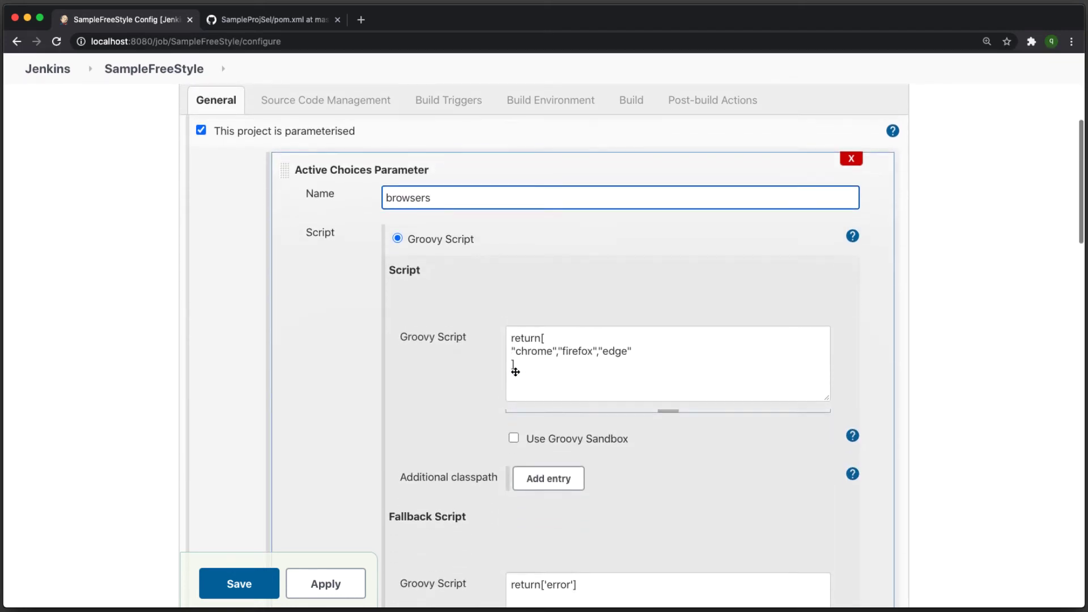
{"action": "scroll", "coordinate": [515, 371], "scroll_direction": "down", "scroll_amount": 5}
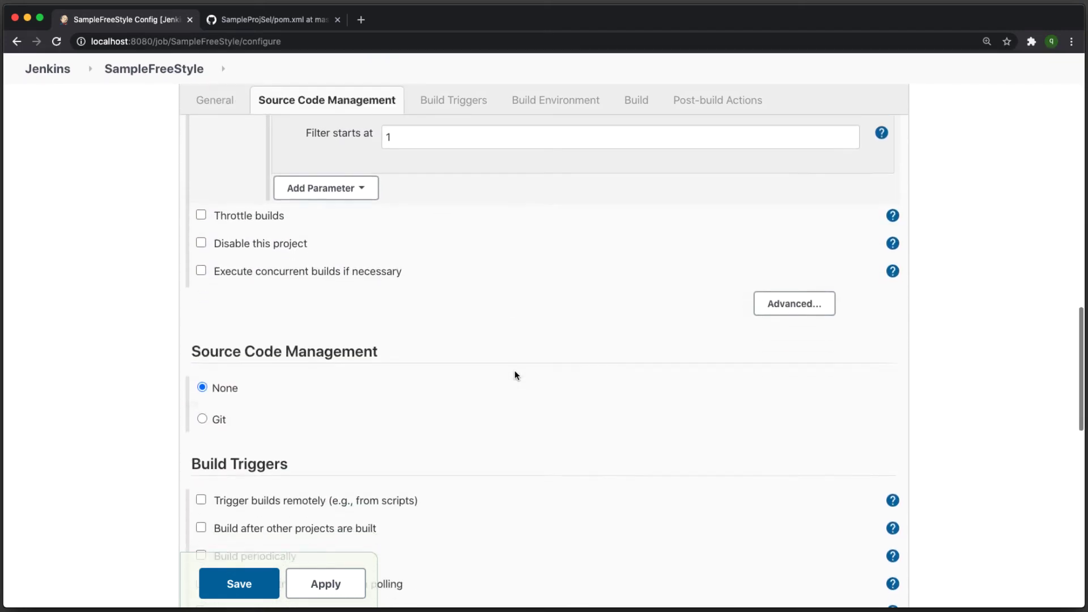
{"action": "scroll", "coordinate": [515, 374], "scroll_direction": "up", "scroll_amount": 3}
{"action": "left_click", "coordinate": [406, 231]}
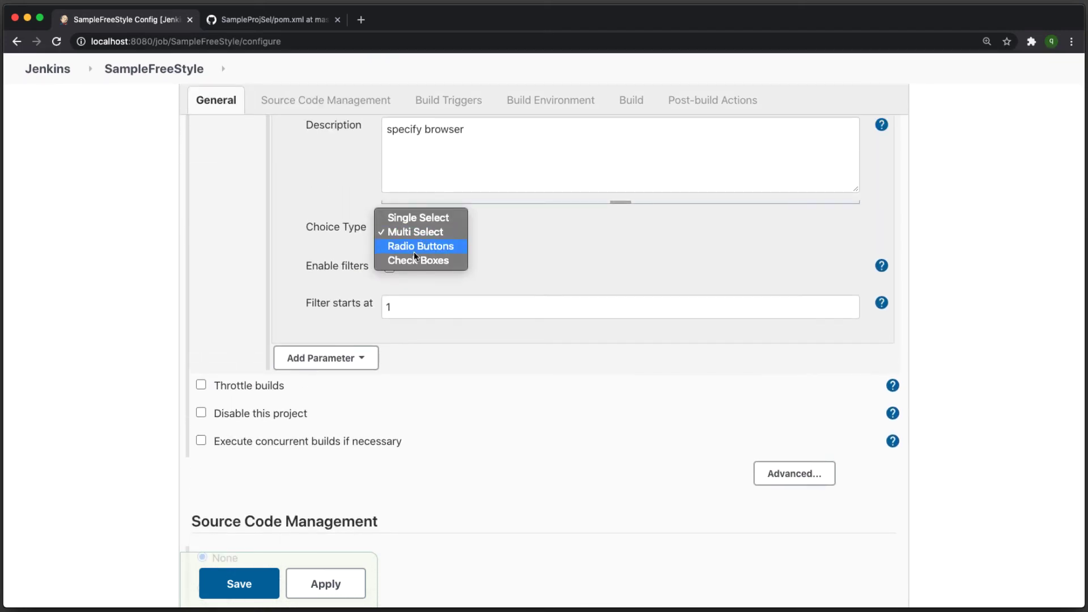
{"action": "left_click", "coordinate": [414, 248]}
{"action": "left_click", "coordinate": [241, 593]}
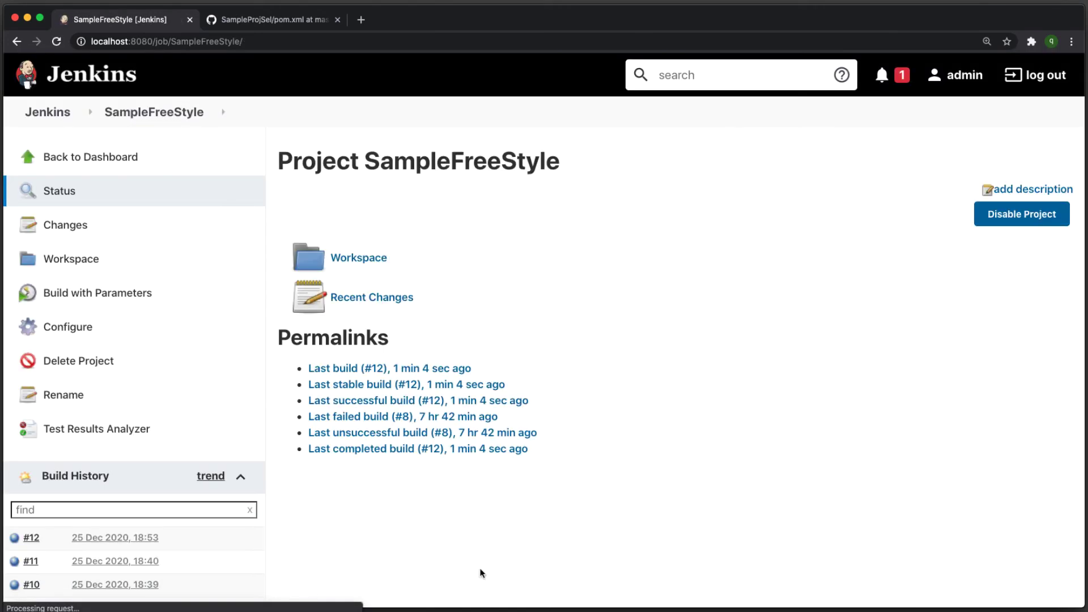
Step: Start a parameterised build of SampleFreeStyle with edge selected as the browser
{"action": "left_click", "coordinate": [113, 302]}
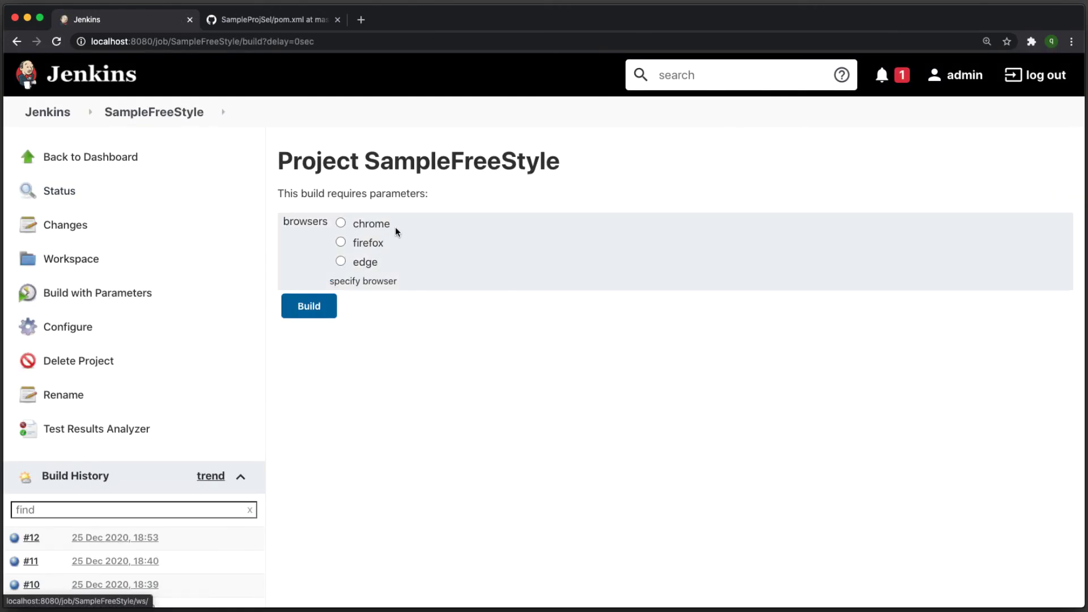
{"action": "left_click", "coordinate": [340, 261]}
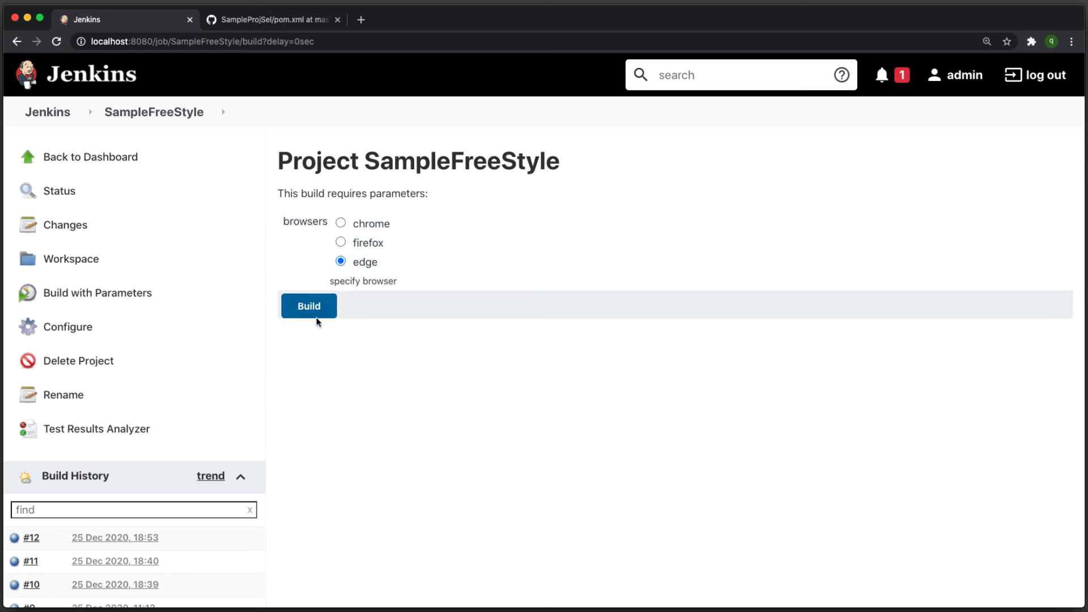
{"action": "left_click", "coordinate": [309, 306]}
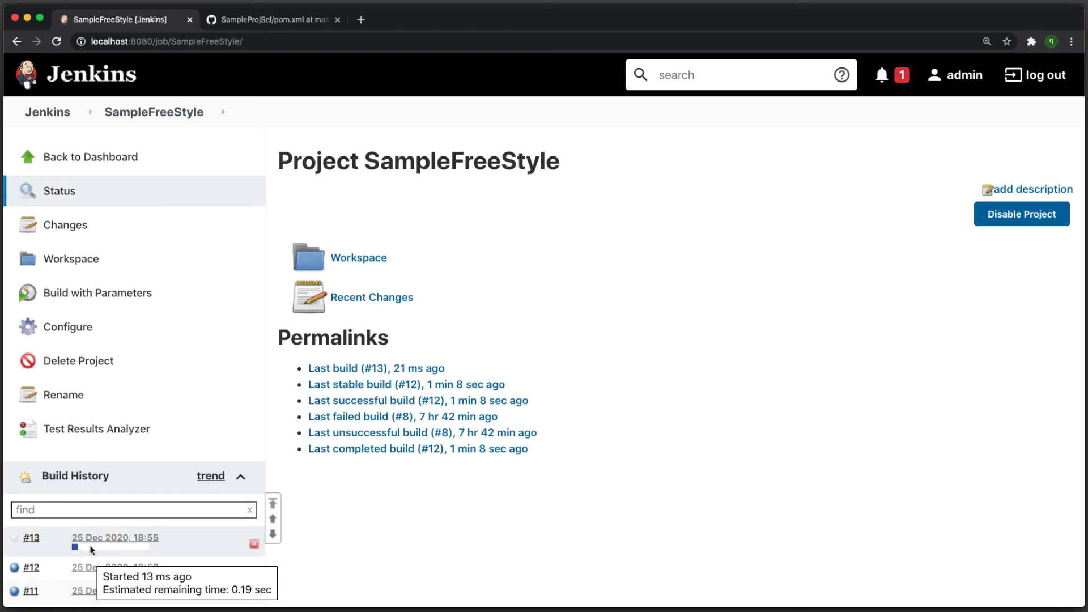
Step: Examine the echoed browser value in build #13's console output and return to the SampleFreeStyle project page
{"action": "mouse_move", "coordinate": [113, 543]}
{"action": "left_click", "coordinate": [166, 541]}
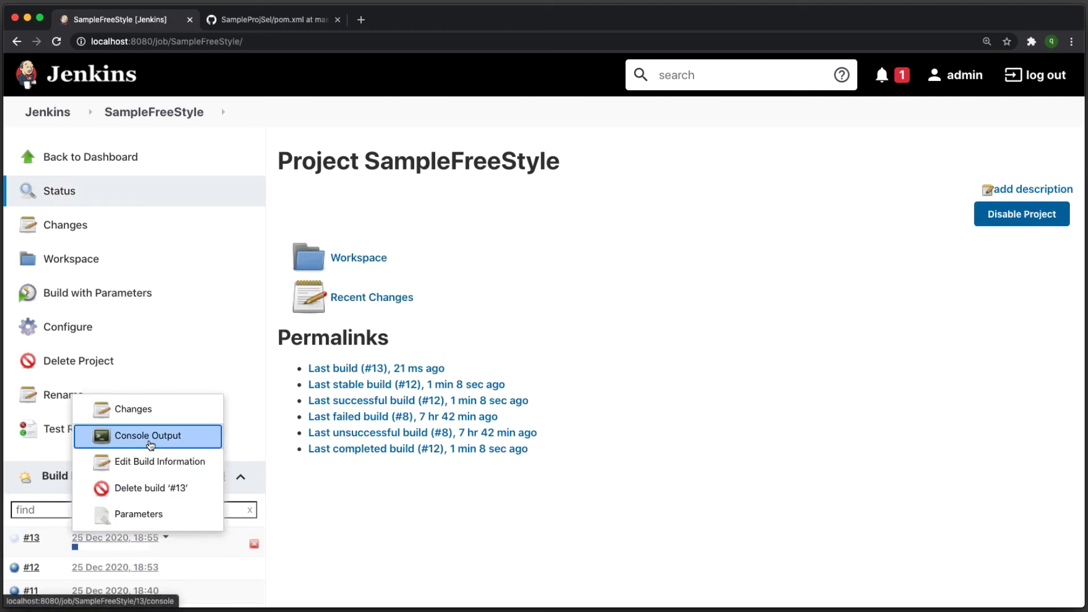
{"action": "left_click", "coordinate": [148, 442]}
{"action": "triple_click", "coordinate": [295, 345]}
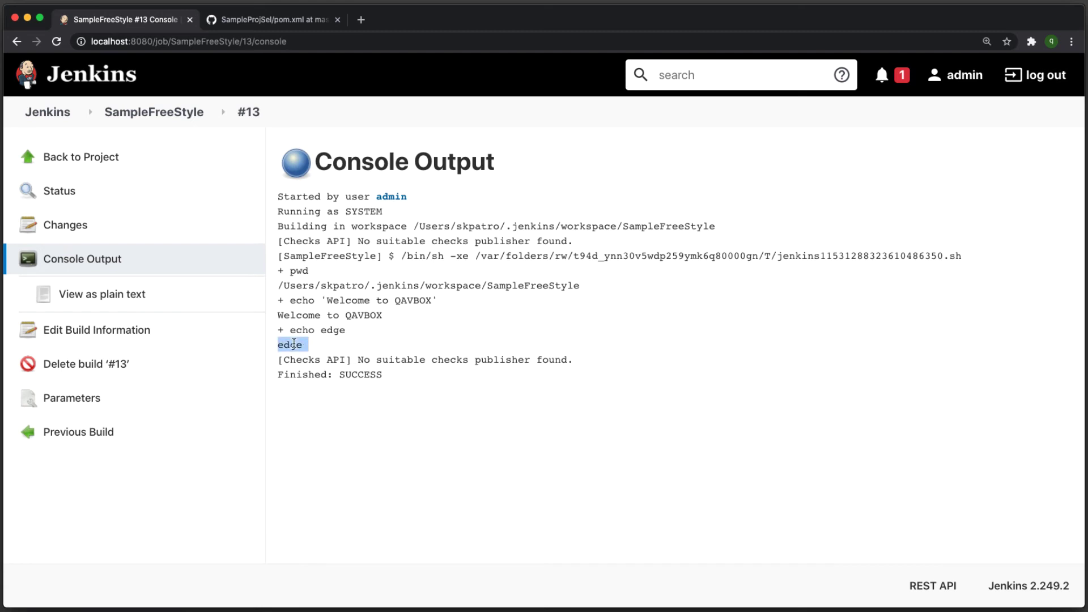
{"action": "left_click", "coordinate": [648, 447]}
{"action": "left_click", "coordinate": [76, 158]}
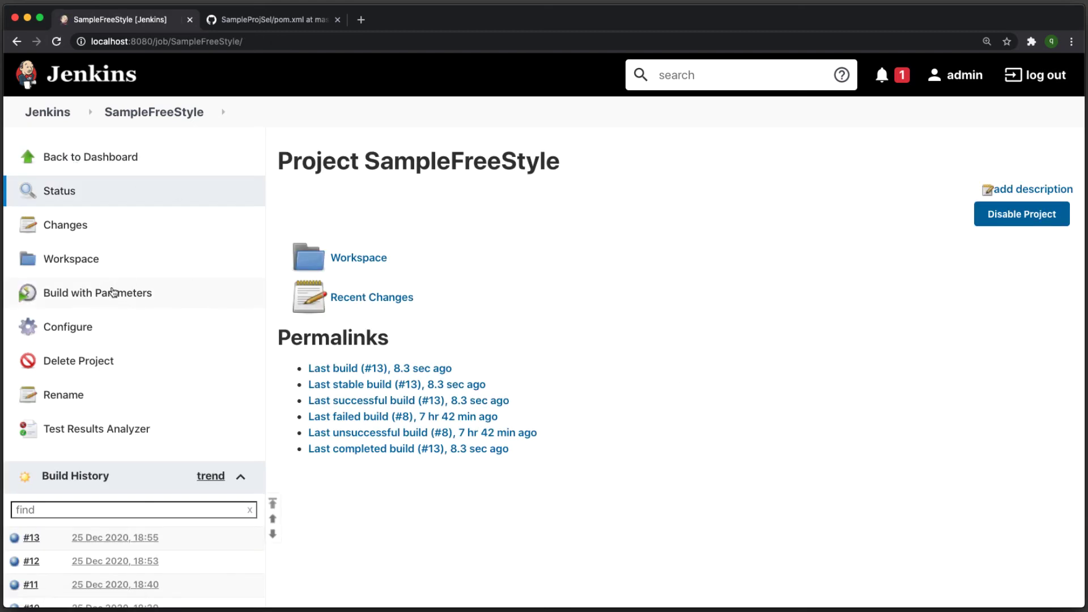
Step: Reopen the job configuration and enable filters for the browsers parameter
{"action": "left_click", "coordinate": [113, 293]}
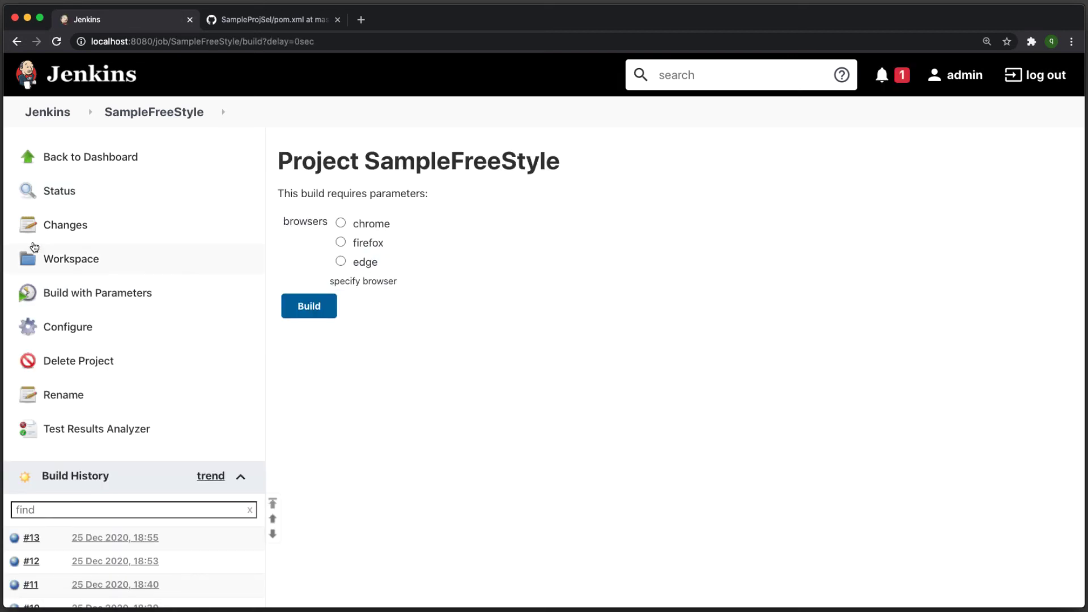
{"action": "left_click", "coordinate": [61, 328]}
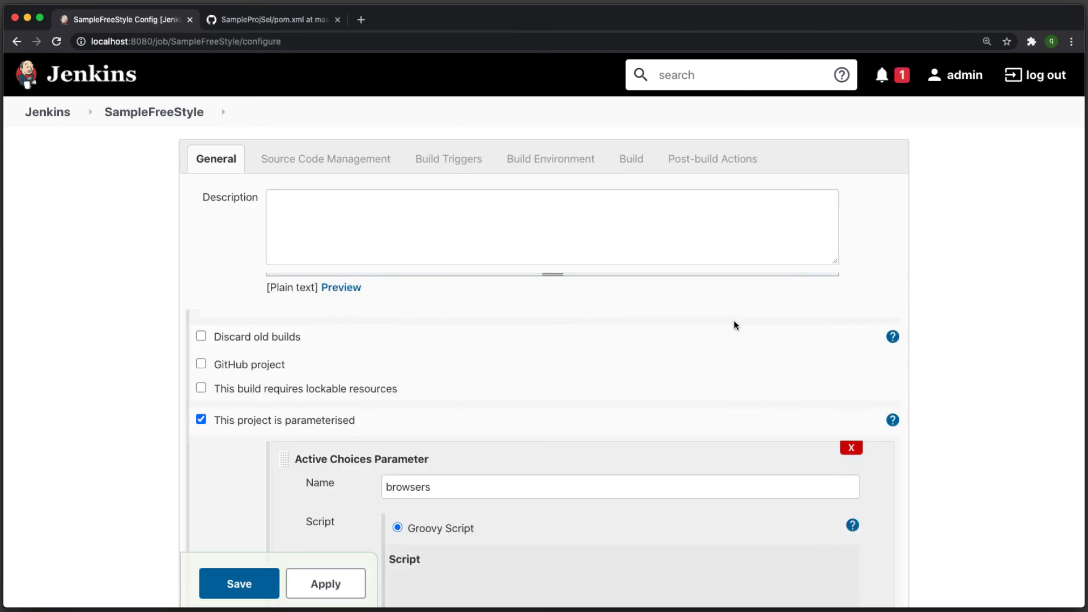
{"action": "scroll", "coordinate": [733, 321], "scroll_direction": "down", "scroll_amount": 5}
{"action": "scroll", "coordinate": [733, 321], "scroll_direction": "down", "scroll_amount": 8}
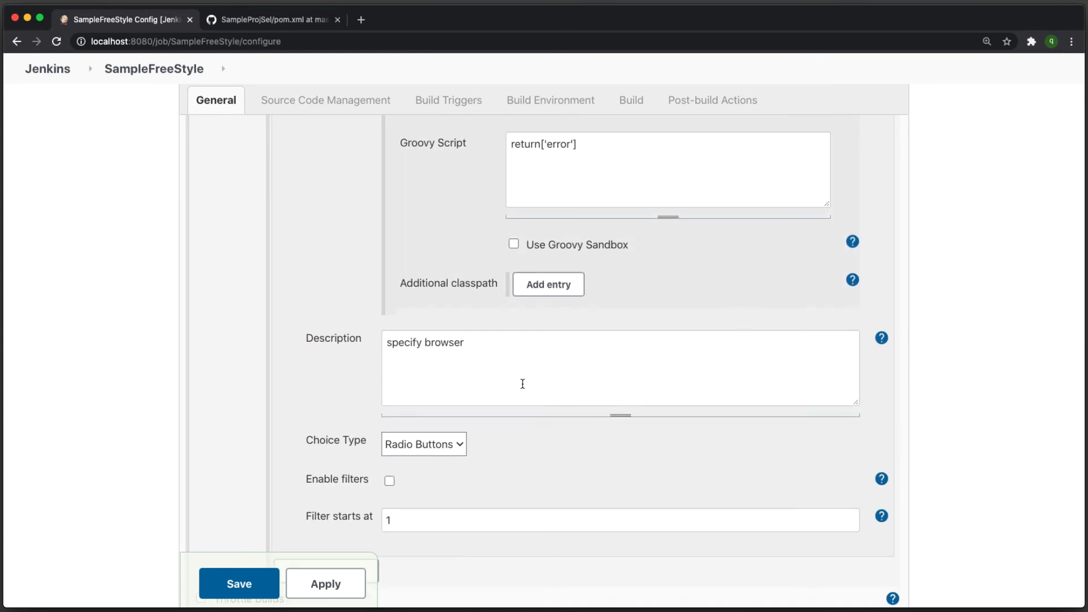
{"action": "scroll", "coordinate": [510, 379], "scroll_direction": "down", "scroll_amount": 3}
{"action": "left_click", "coordinate": [390, 339]}
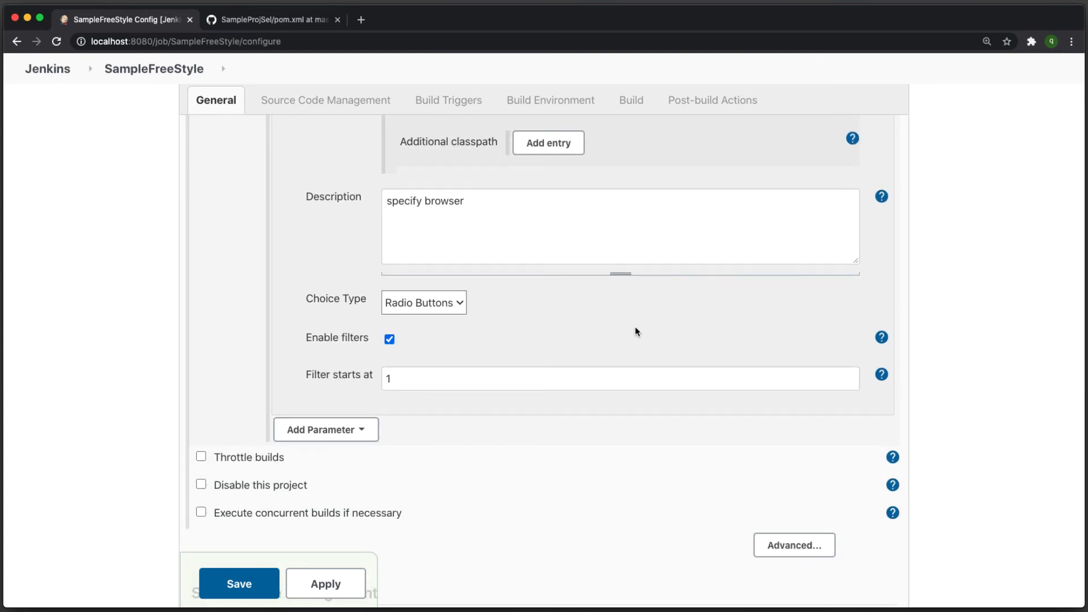
Step: Add "opera", "ie", "msEdge" and "OperaAgain" after "edge" in the browsers parameter's main Groovy script list
{"action": "scroll", "coordinate": [646, 343], "scroll_direction": "up", "scroll_amount": 5}
{"action": "scroll", "coordinate": [583, 373], "scroll_direction": "up", "scroll_amount": 3}
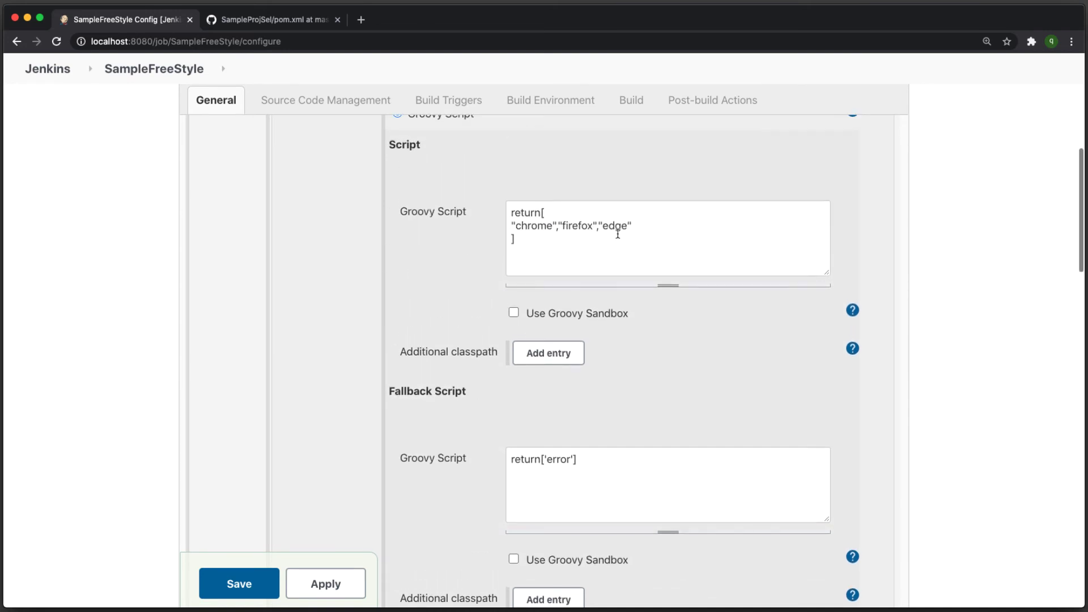
{"action": "left_click", "coordinate": [661, 226]}
{"action": "type", "text": ","}
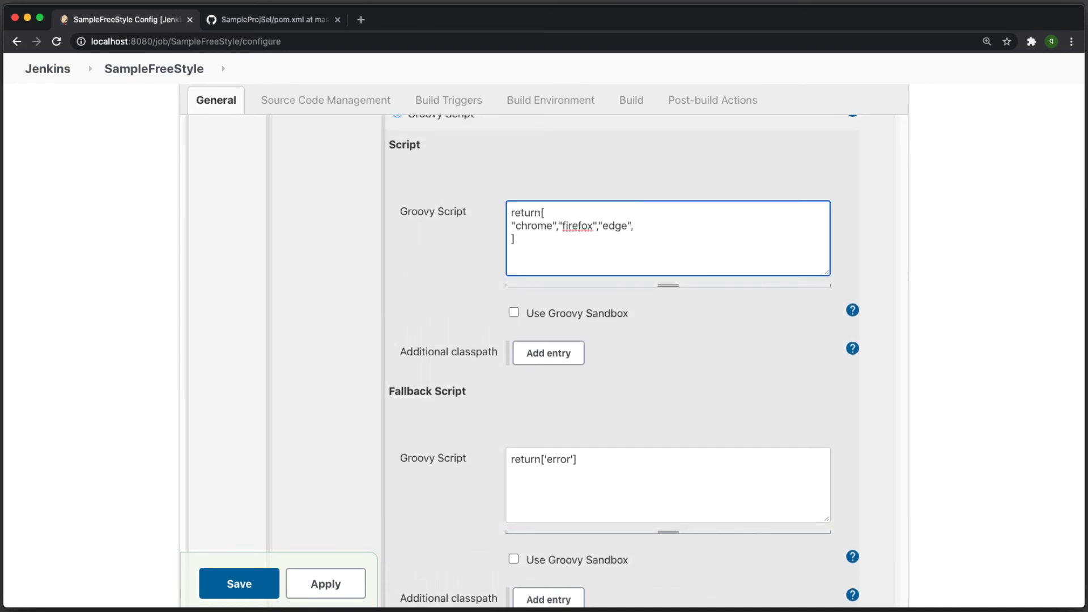
{"action": "type", "text": "\"\""}
{"action": "key", "text": "Left"}
{"action": "type", "text": "opera"}
{"action": "type", "text": "e"}
{"action": "type", "text": "Edge\","}
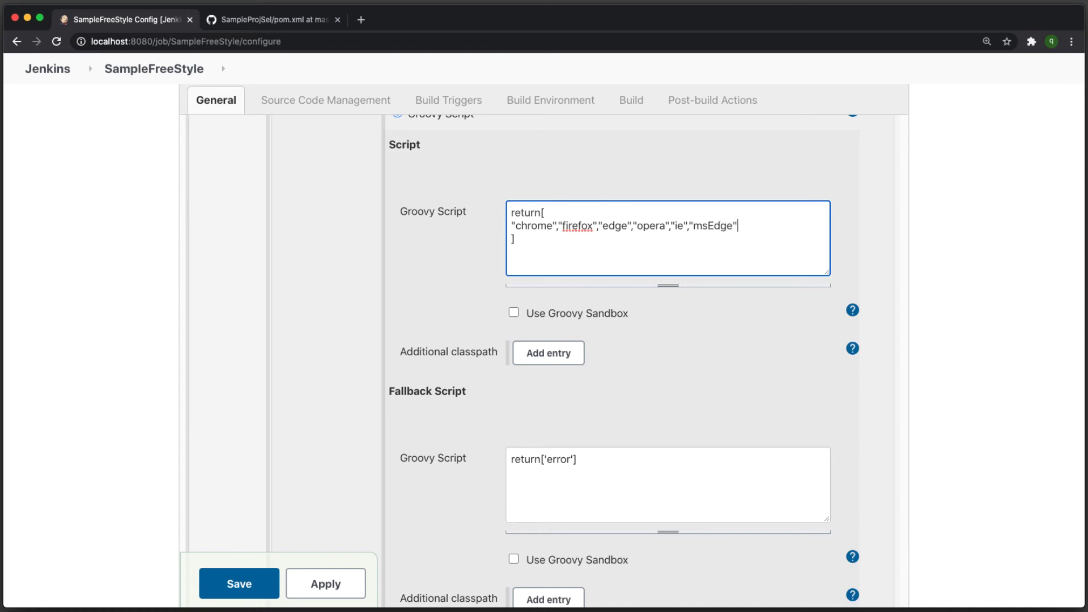
{"action": "type", "text": "\"\"OperaAfg"}
{"action": "key", "text": "BackSpace"}
{"action": "key", "text": "BackSpace"}
{"action": "type", "text": "gain"}
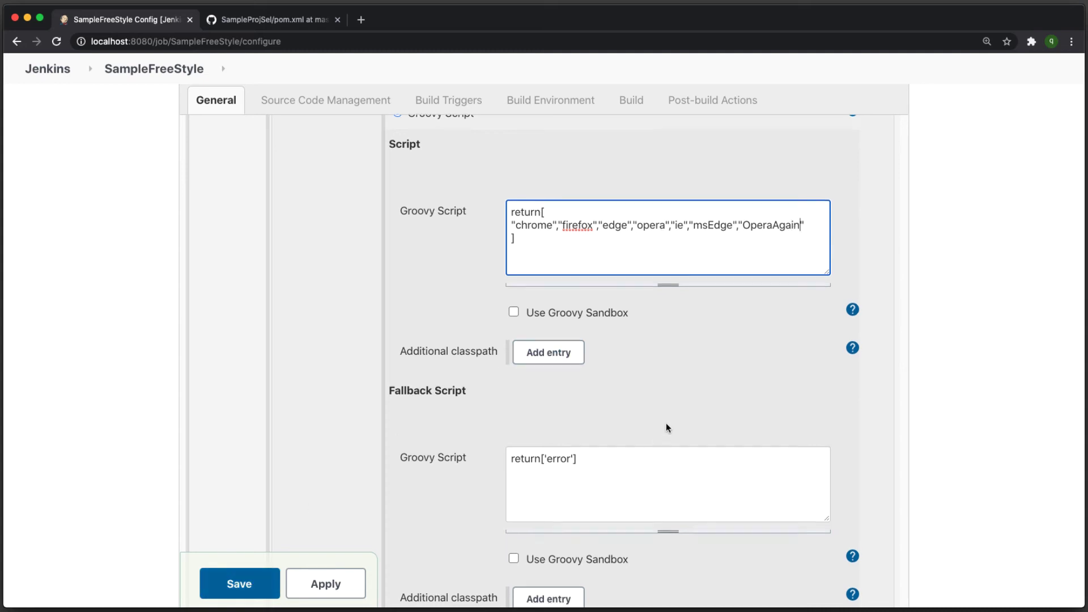
Step: Save the job configuration and view the browser options with their filter on the parameterised build page
{"action": "scroll", "coordinate": [665, 423], "scroll_direction": "down", "scroll_amount": 3}
{"action": "scroll", "coordinate": [482, 414], "scroll_direction": "down", "scroll_amount": 3}
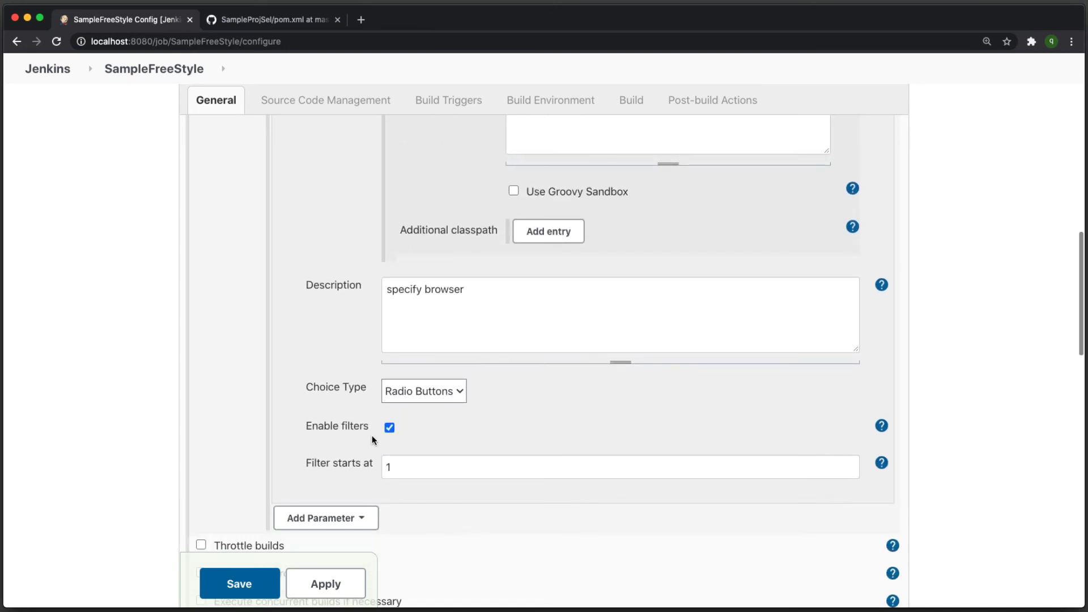
{"action": "left_click", "coordinate": [243, 584]}
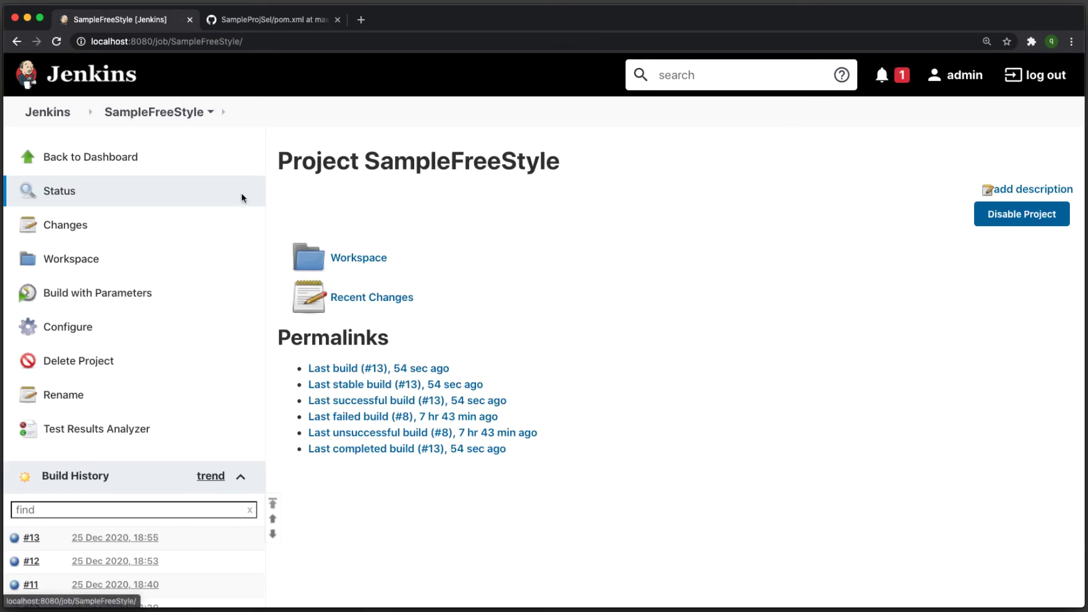
{"action": "left_click", "coordinate": [102, 293]}
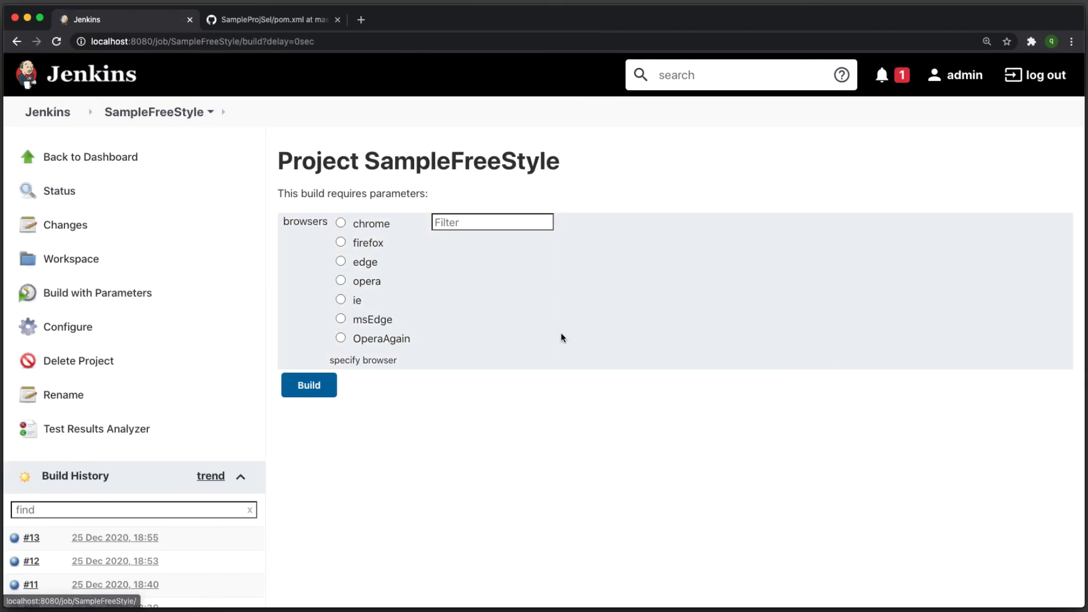
Step: Reopen SampleFreeStyle's configuration from the dashboard, set the browsers choice type to Single Select and save
{"action": "left_click", "coordinate": [82, 157]}
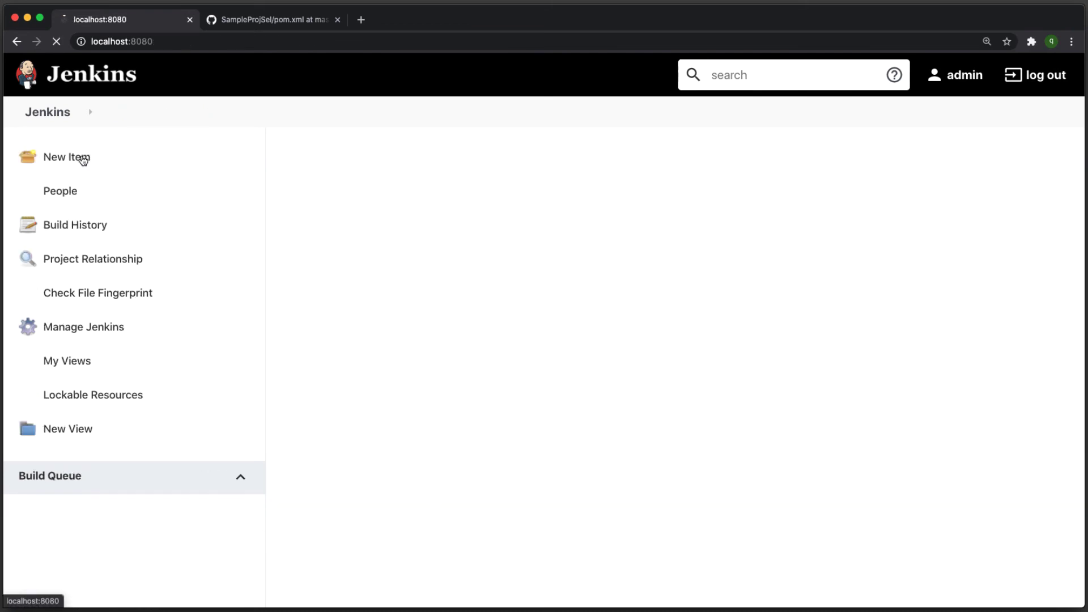
{"action": "left_click", "coordinate": [492, 232]}
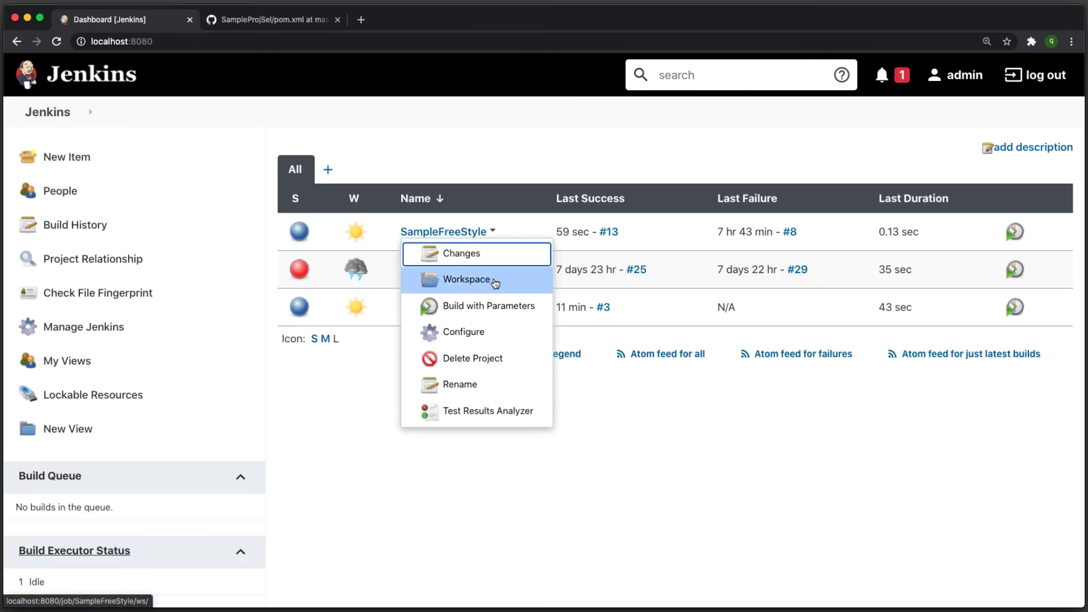
{"action": "left_click", "coordinate": [489, 332]}
{"action": "scroll", "coordinate": [487, 331], "scroll_direction": "down", "scroll_amount": 10}
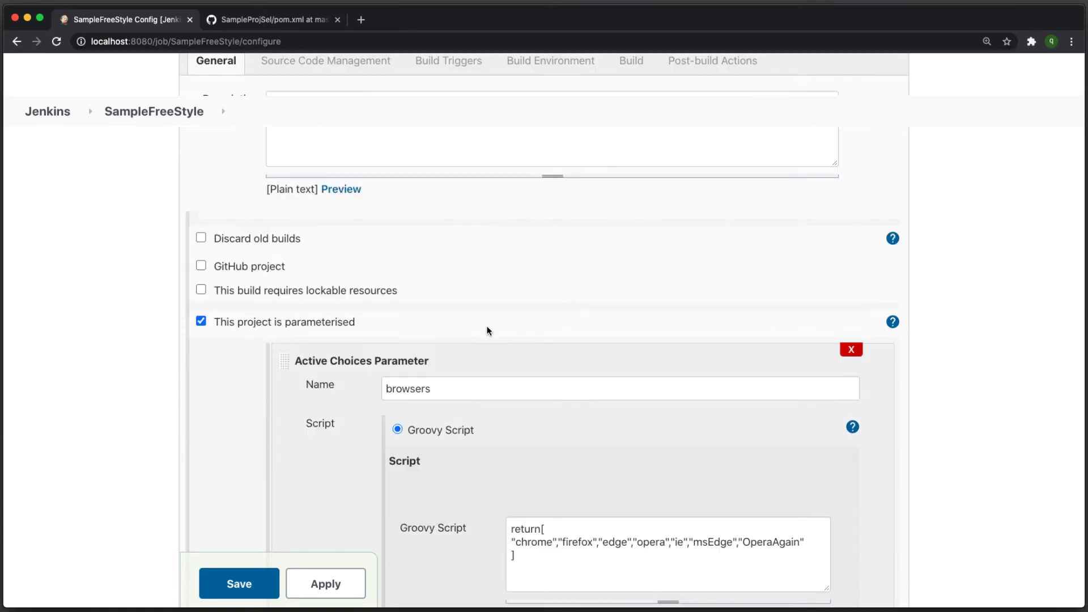
{"action": "scroll", "coordinate": [487, 331], "scroll_direction": "down", "scroll_amount": 8}
{"action": "left_click", "coordinate": [440, 187]}
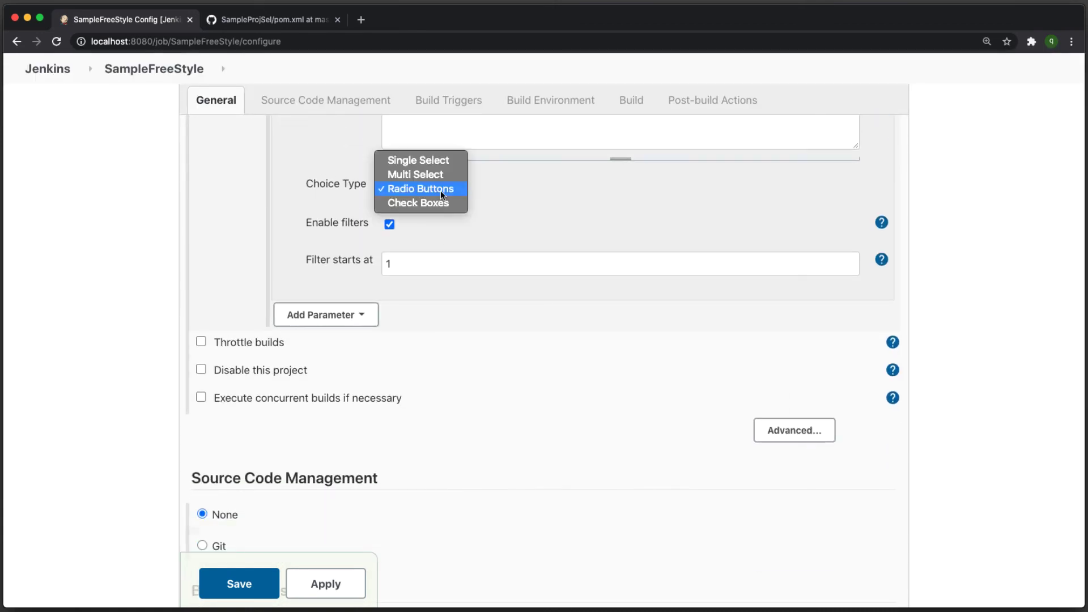
{"action": "left_click", "coordinate": [410, 159]}
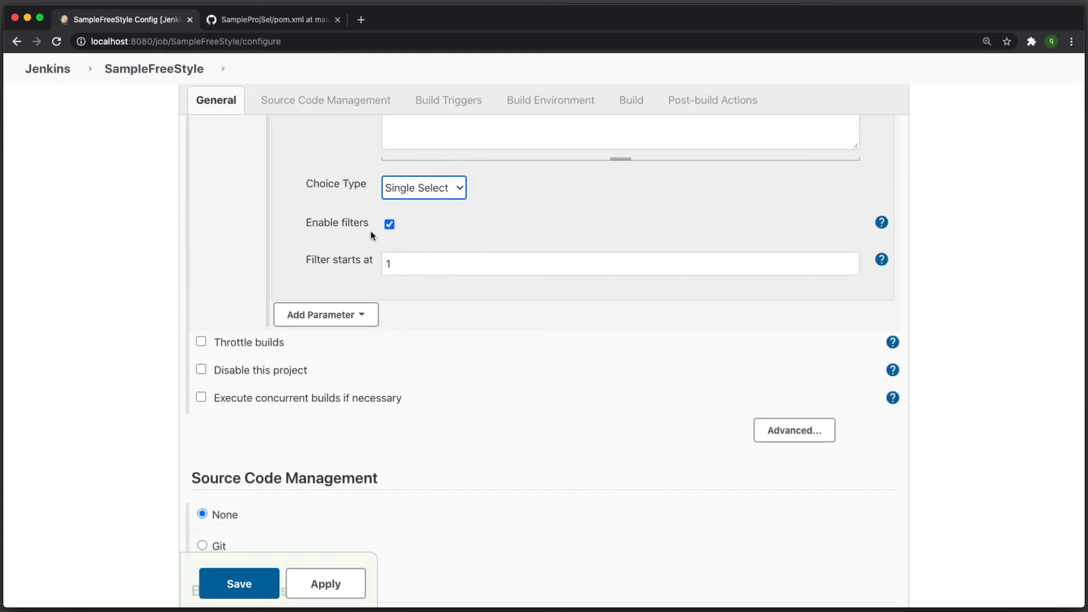
{"action": "left_click", "coordinate": [239, 583]}
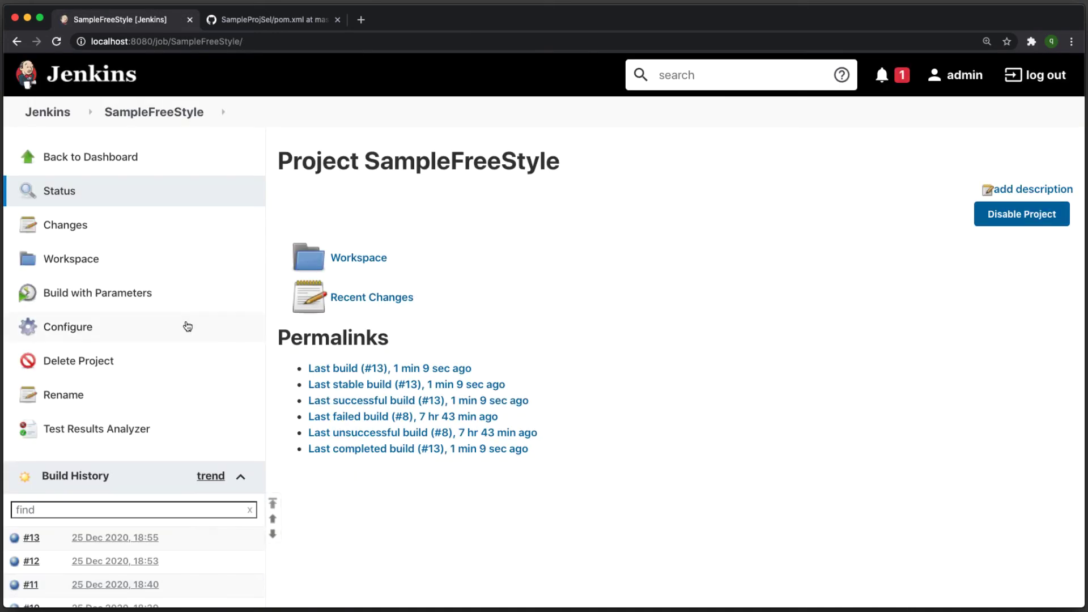
Step: Open the parameterised build page, view the browsers list and test its filter with ch and ie
{"action": "left_click", "coordinate": [79, 294]}
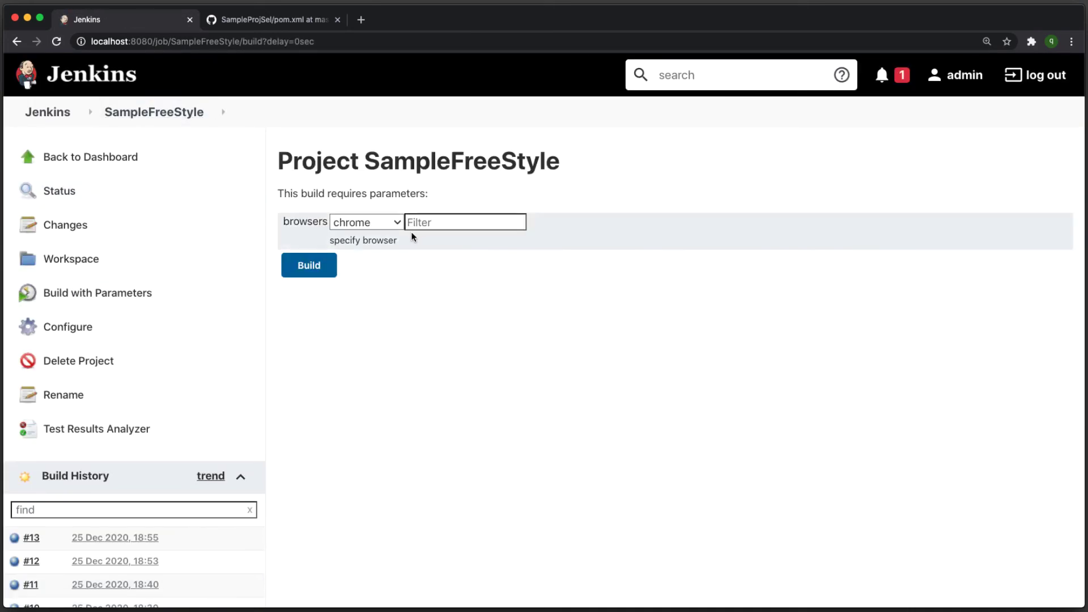
{"action": "left_click", "coordinate": [366, 223]}
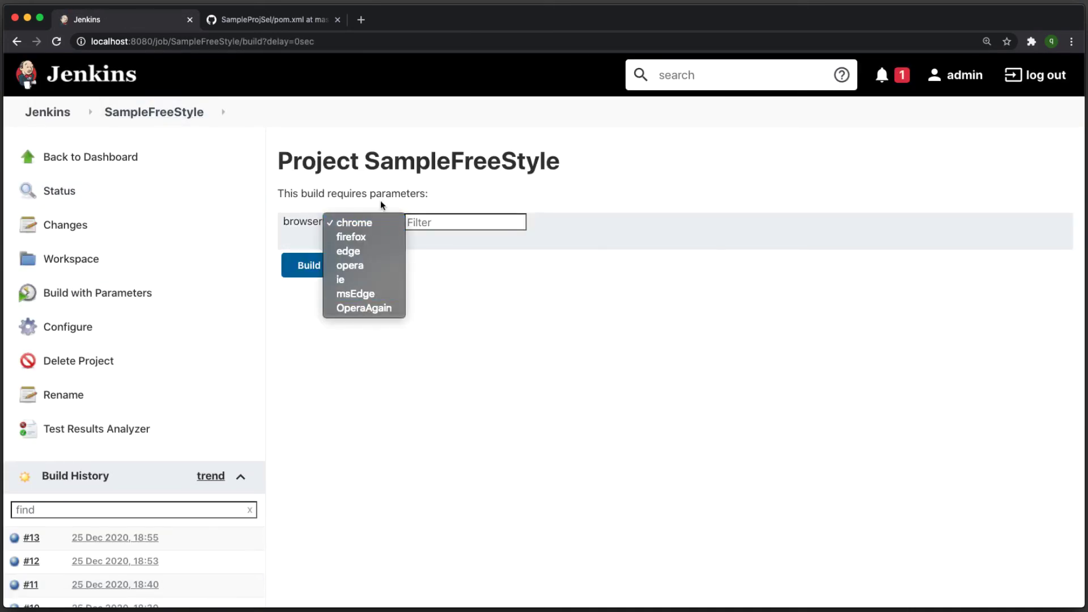
{"action": "left_click", "coordinate": [552, 309]}
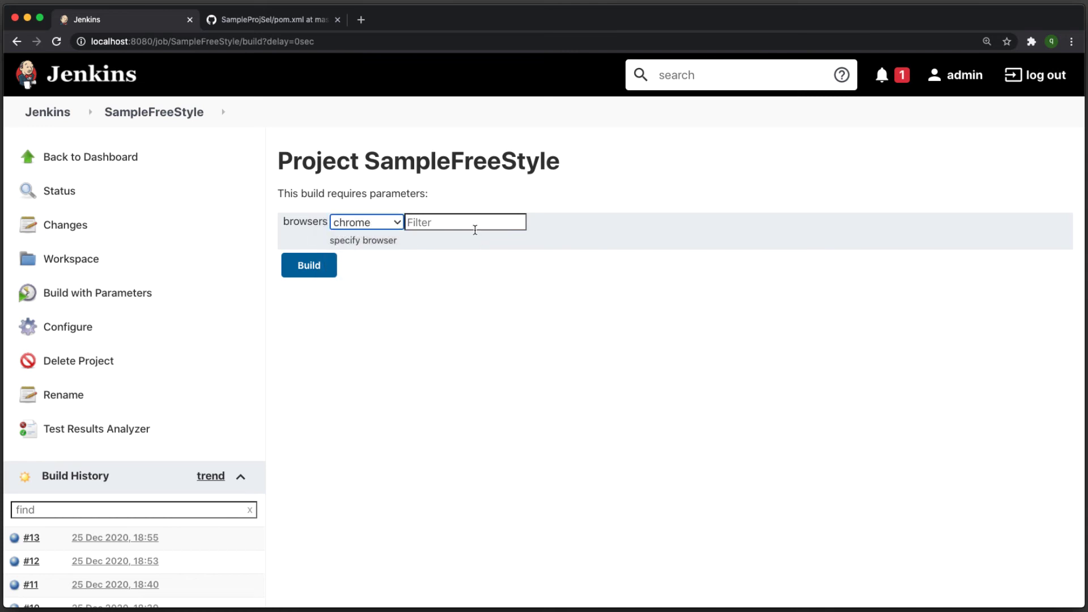
{"action": "left_click", "coordinate": [474, 224]}
{"action": "type", "text": "edg"}
{"action": "key", "text": "BackSpace"}
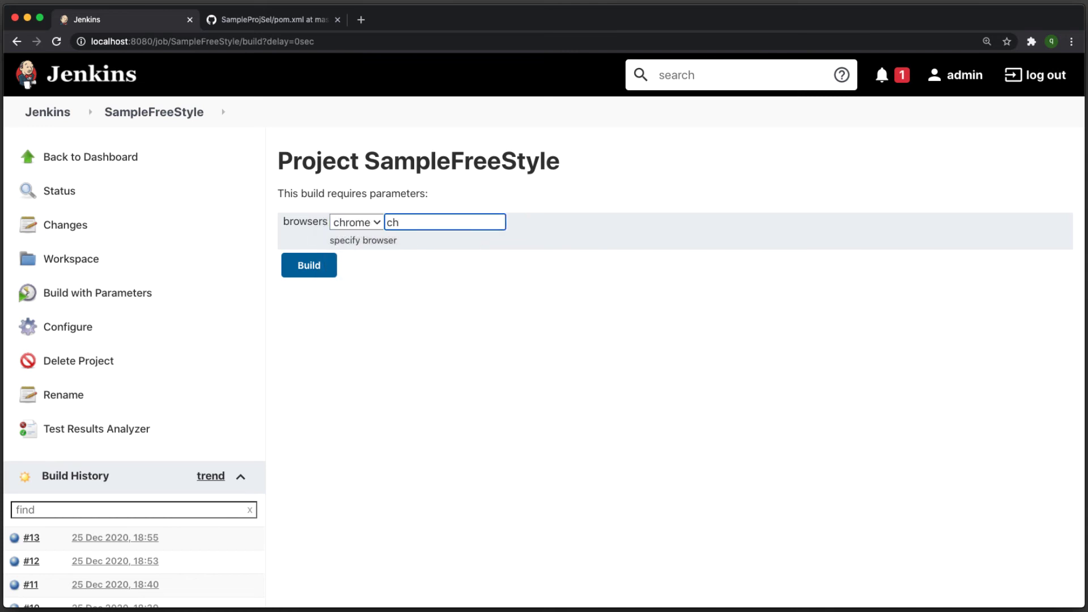
{"action": "key", "text": "BackSpace"}
{"action": "key", "text": "BackSpace"}
{"action": "type", "text": "ie"}
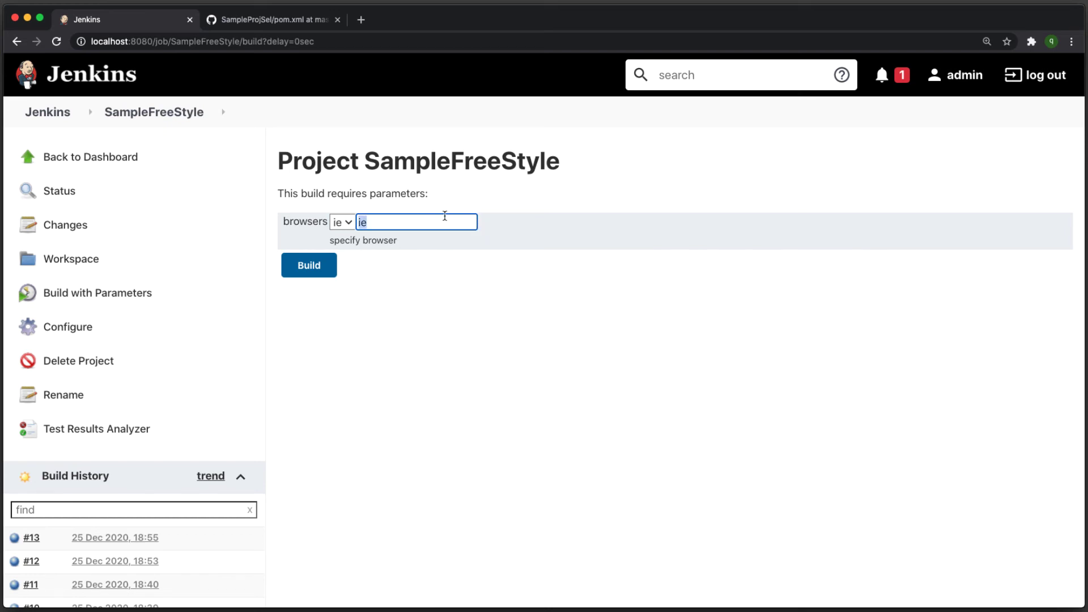
Step: Clear the browsers filter, view the full list of options, and test filtering it with oper
{"action": "key", "text": "BackSpace"}
{"action": "key", "text": "BackSpace"}
{"action": "left_click", "coordinate": [355, 221]}
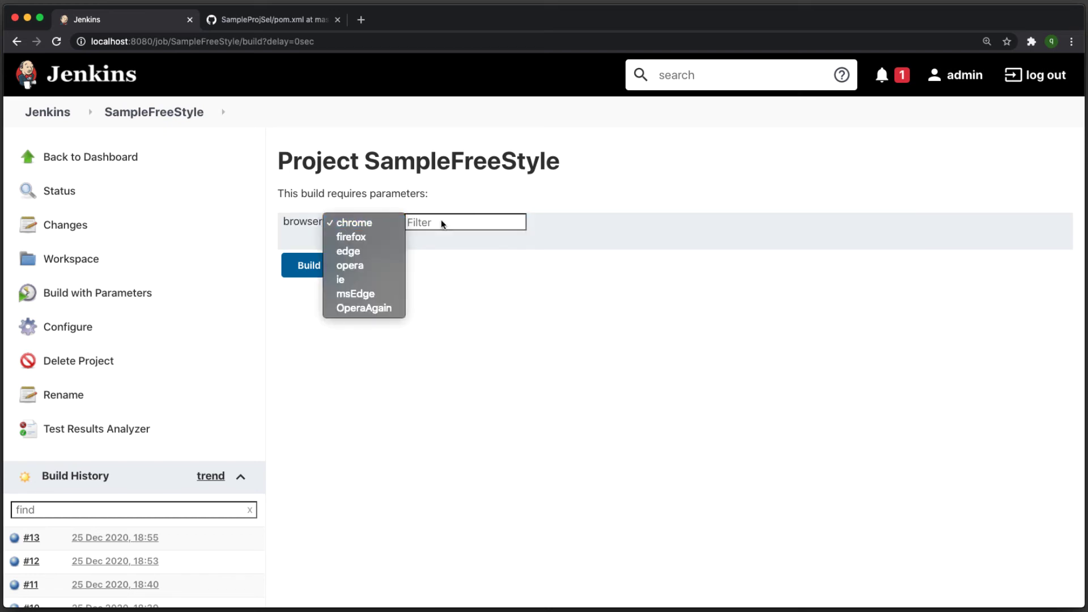
{"action": "left_click", "coordinate": [459, 222]}
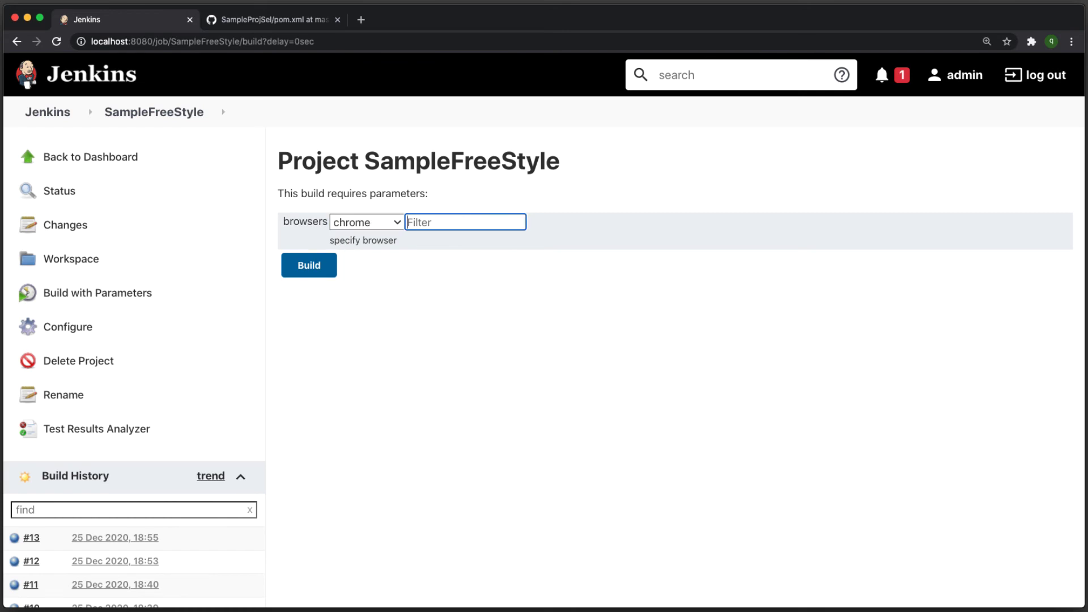
{"action": "type", "text": "oper"}
{"action": "left_click", "coordinate": [369, 222]}
{"action": "left_click", "coordinate": [371, 222]}
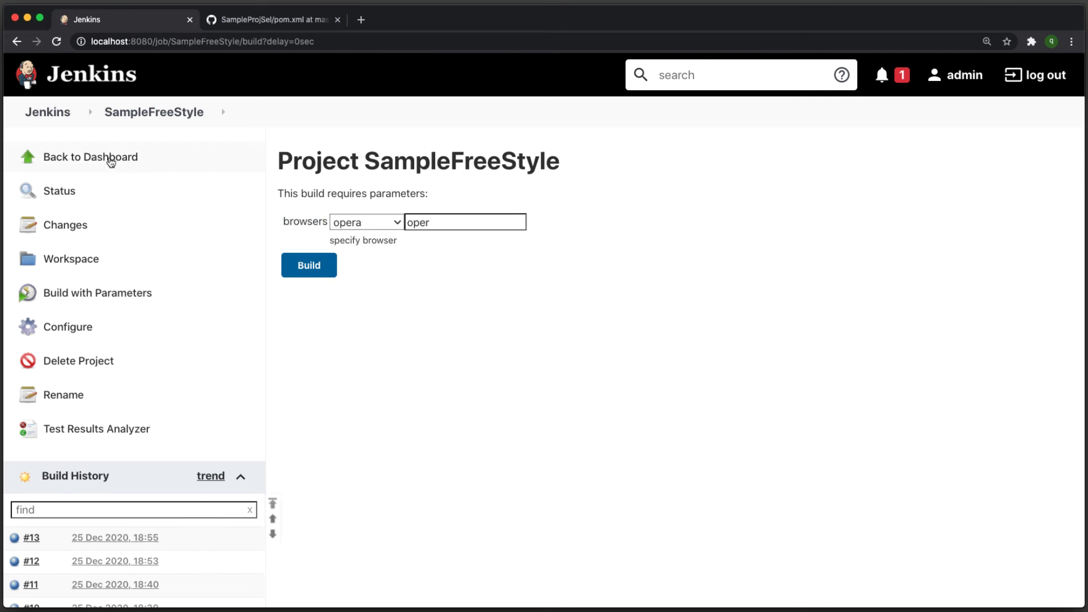
Step: Reopen SampleFreeStyle's configuration from the dashboard and add an Active Choices Reactive Parameter below the browsers parameter
{"action": "left_click", "coordinate": [110, 158]}
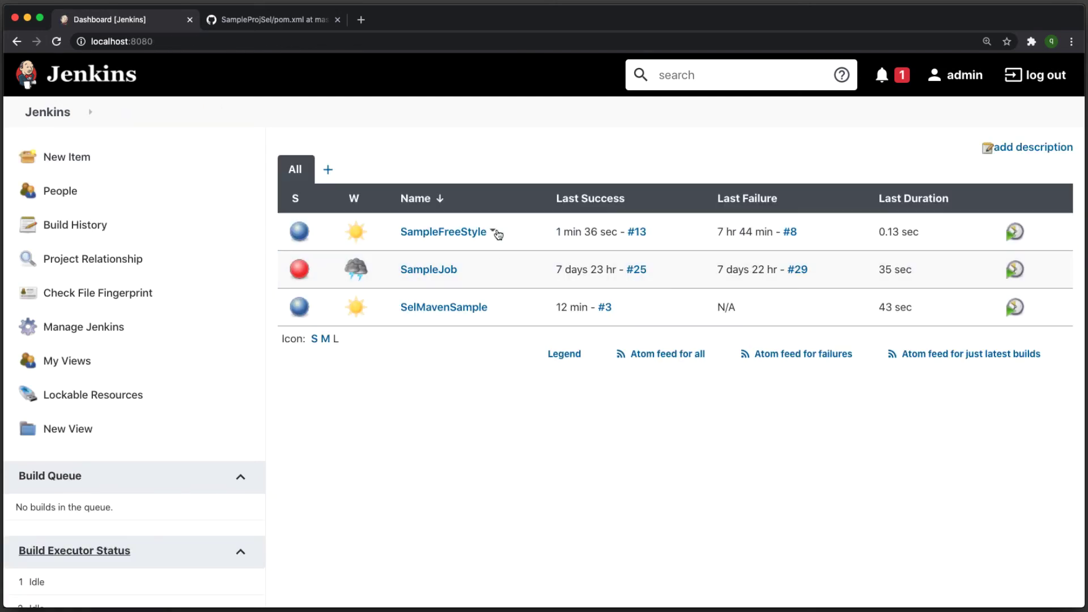
{"action": "left_click", "coordinate": [492, 231]}
{"action": "left_click", "coordinate": [476, 327]}
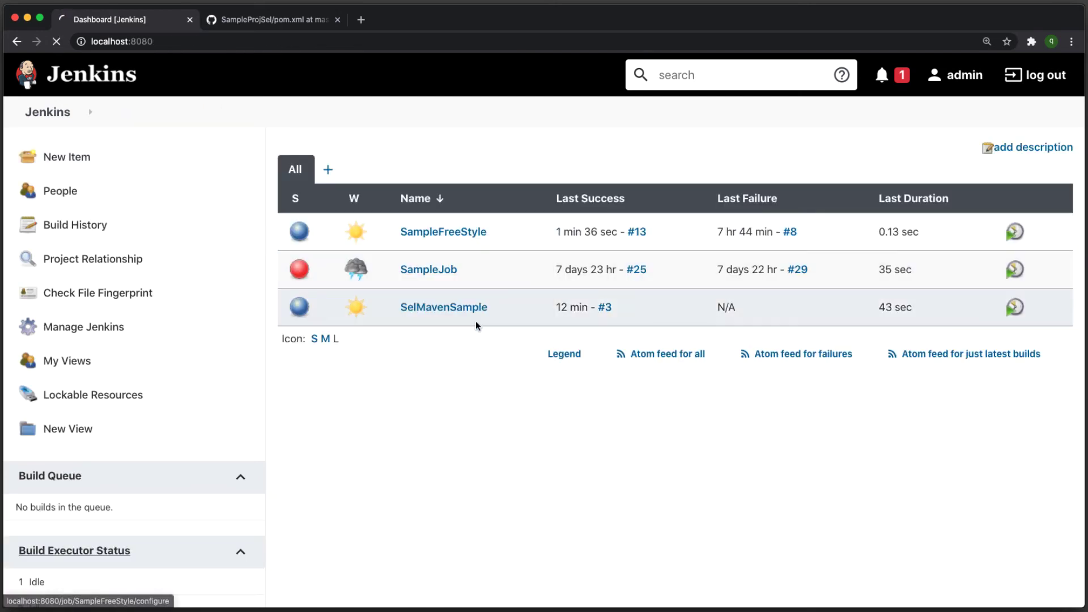
{"action": "scroll", "coordinate": [475, 320], "scroll_direction": "down", "scroll_amount": 15}
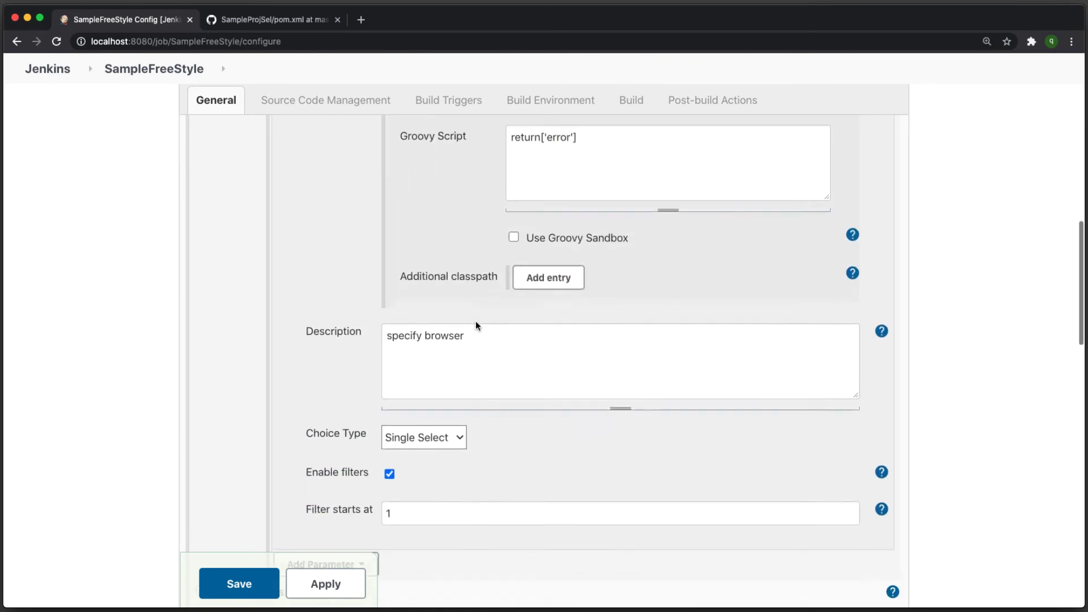
{"action": "left_click", "coordinate": [333, 246]}
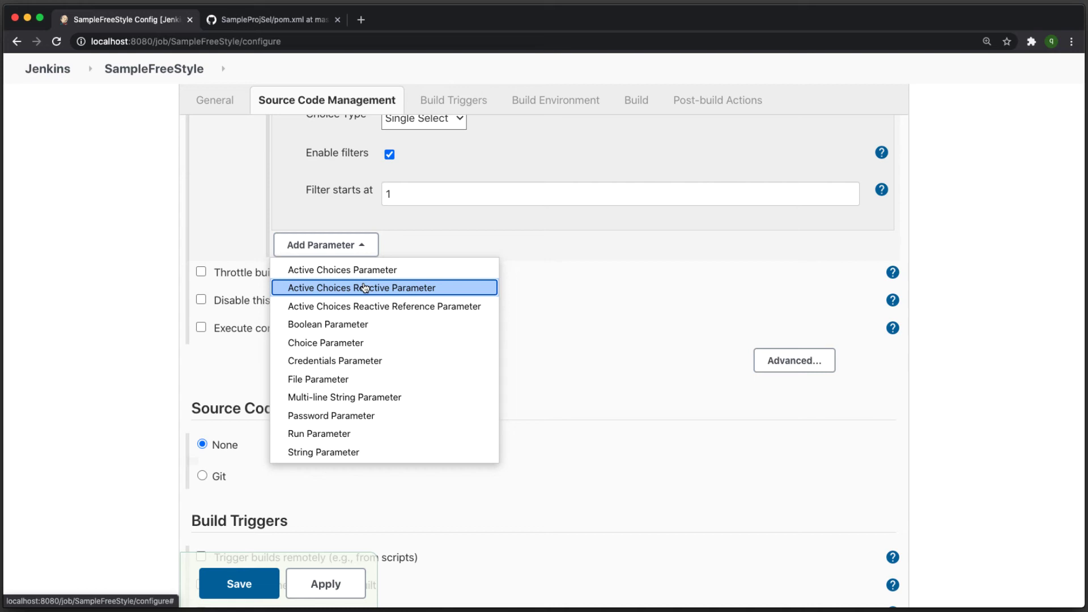
{"action": "left_click", "coordinate": [401, 289]}
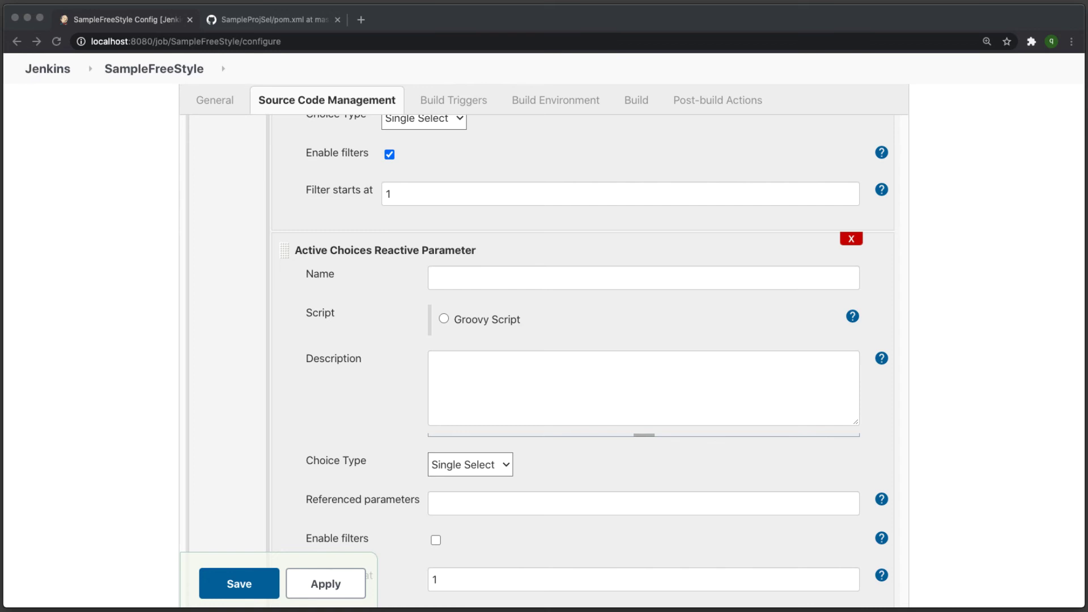
{"action": "left_click", "coordinate": [980, 327]}
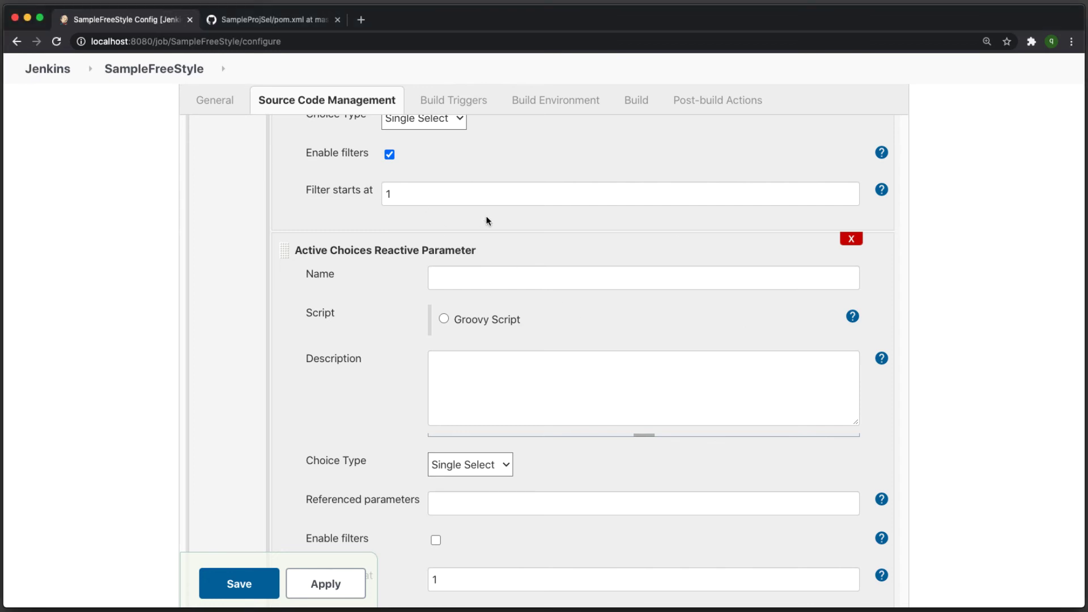
Step: Review the chrome and firefox entries in the browsers parameter's Groovy script against the blank reactive parameter
{"action": "scroll", "coordinate": [486, 220], "scroll_direction": "up", "scroll_amount": 5}
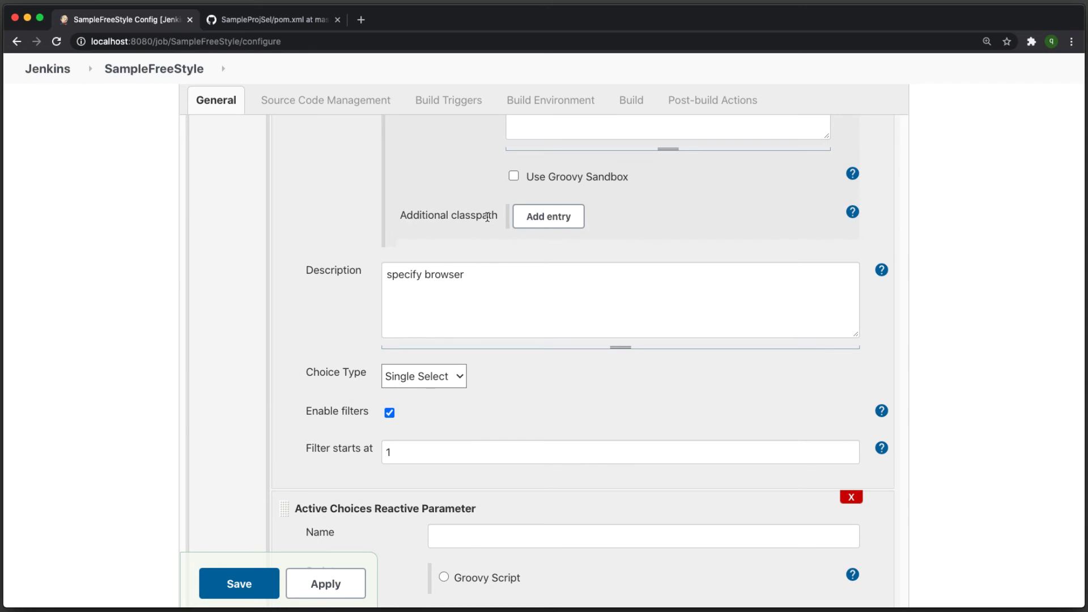
{"action": "scroll", "coordinate": [486, 217], "scroll_direction": "up", "scroll_amount": 6}
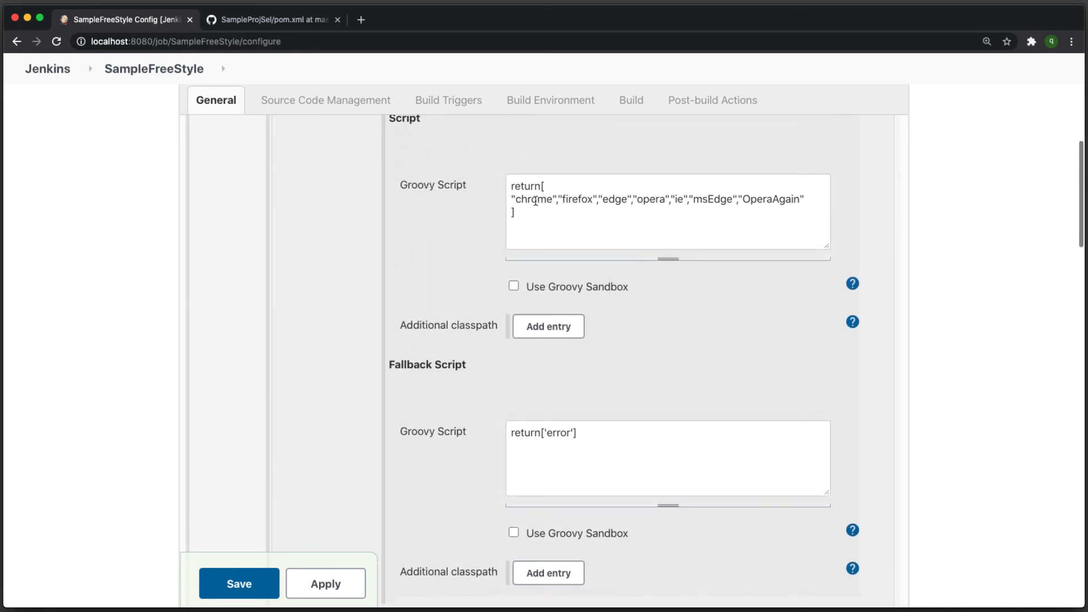
{"action": "double_click", "coordinate": [534, 201]}
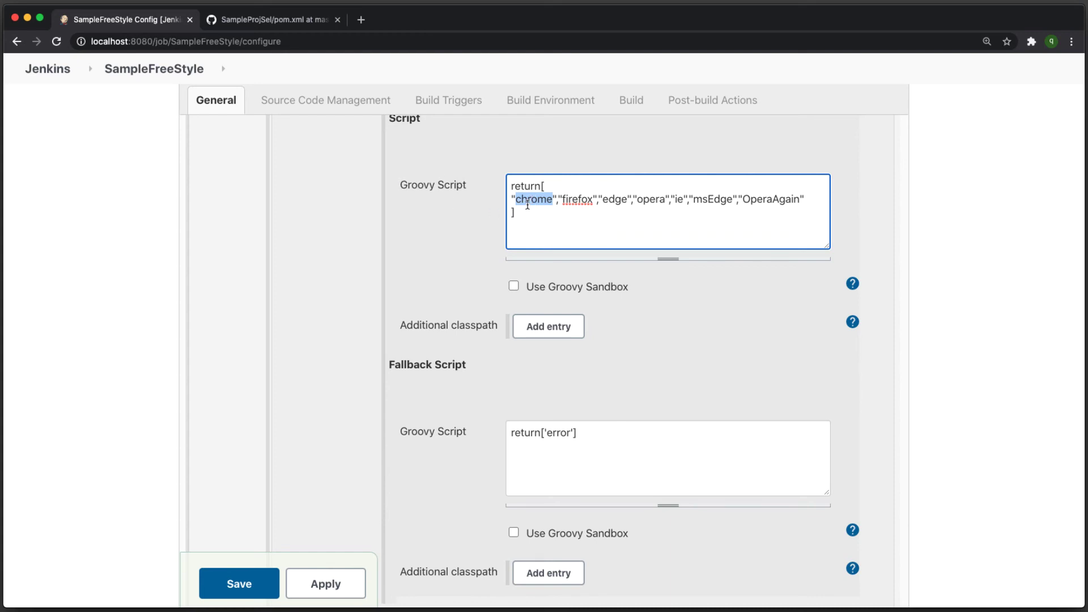
{"action": "left_click", "coordinate": [572, 198]}
{"action": "double_click", "coordinate": [572, 198]}
{"action": "scroll", "coordinate": [483, 205], "scroll_direction": "down", "scroll_amount": 10}
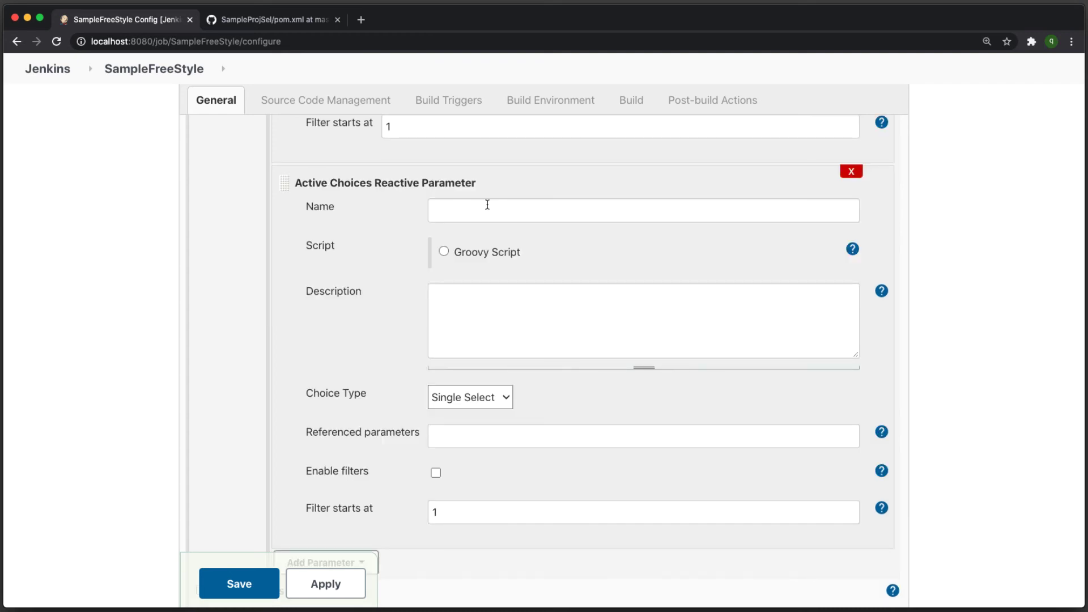
{"action": "scroll", "coordinate": [483, 205], "scroll_direction": "up", "scroll_amount": 10}
{"action": "scroll", "coordinate": [488, 203], "scroll_direction": "up", "scroll_amount": 5}
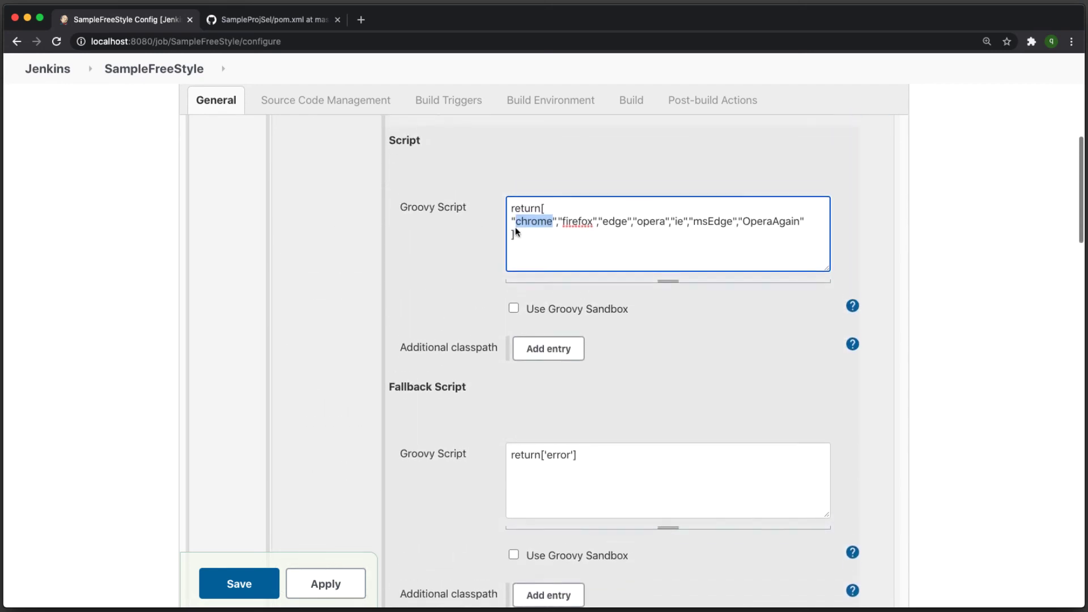
{"action": "left_click", "coordinate": [670, 237]}
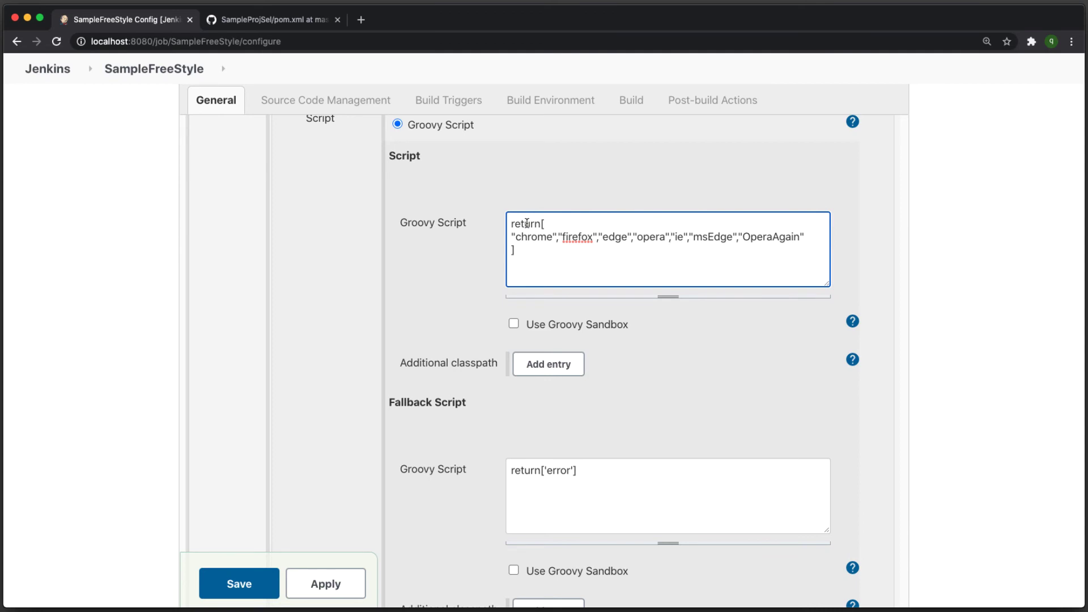
Step: Name the reactive parameter versions and set its script source to Groovy Script
{"action": "scroll", "coordinate": [526, 223], "scroll_direction": "down", "scroll_amount": 10}
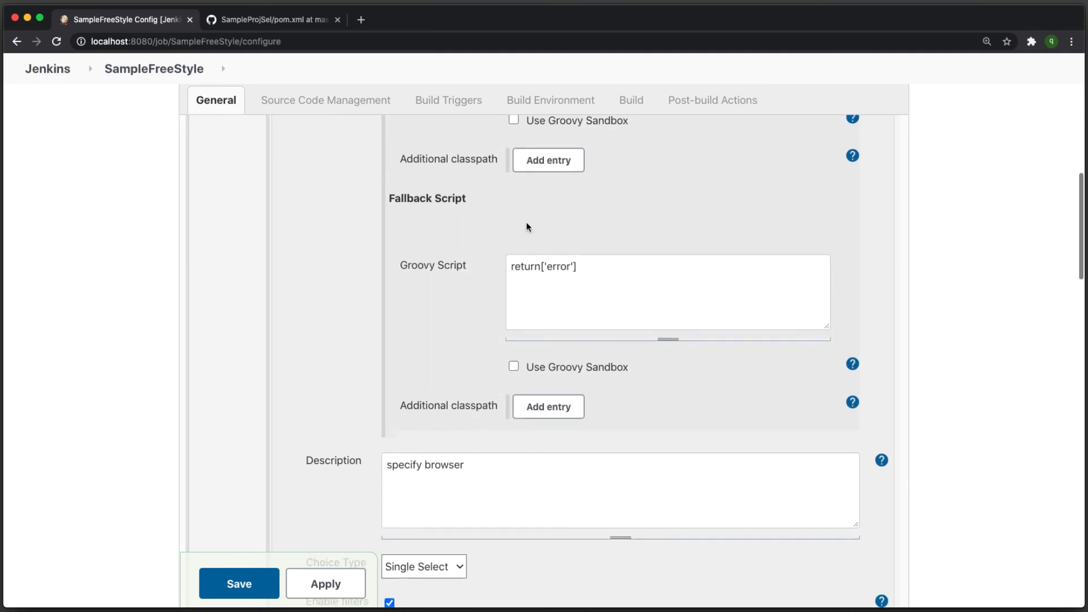
{"action": "scroll", "coordinate": [526, 223], "scroll_direction": "down", "scroll_amount": 3}
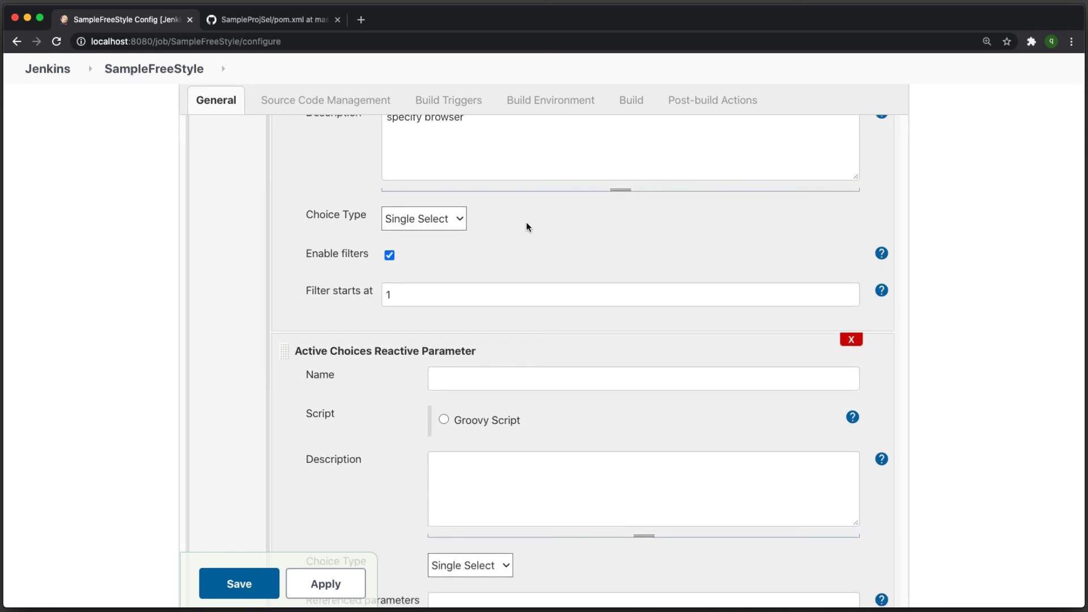
{"action": "scroll", "coordinate": [526, 227], "scroll_direction": "down", "scroll_amount": 3}
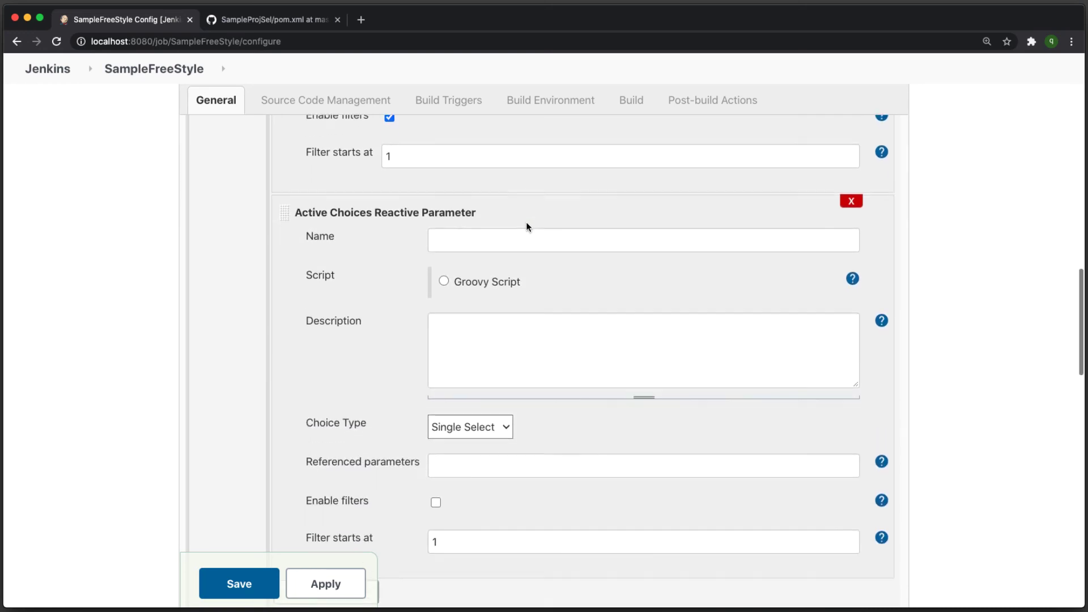
{"action": "left_click", "coordinate": [503, 237]}
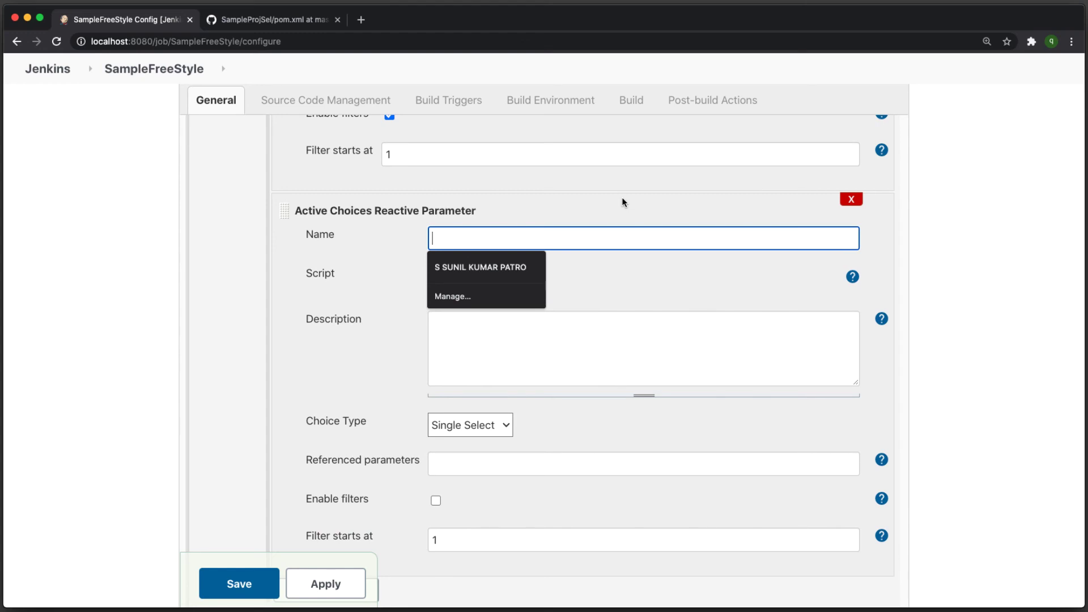
{"action": "type", "text": "versions"}
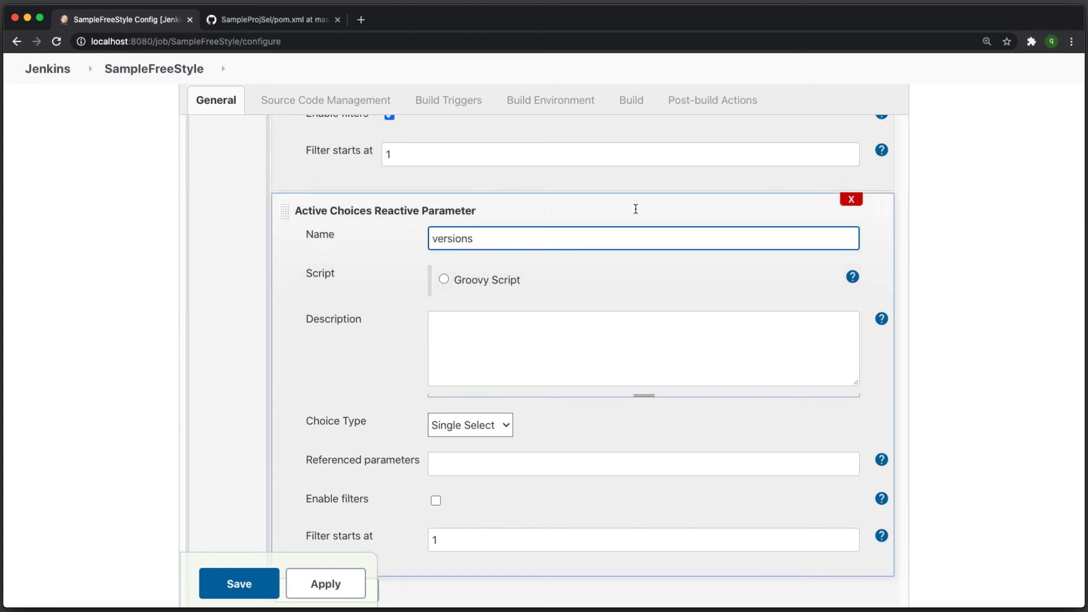
{"action": "left_click", "coordinate": [455, 281]}
{"action": "scroll", "coordinate": [636, 247], "scroll_direction": "down", "scroll_amount": 4}
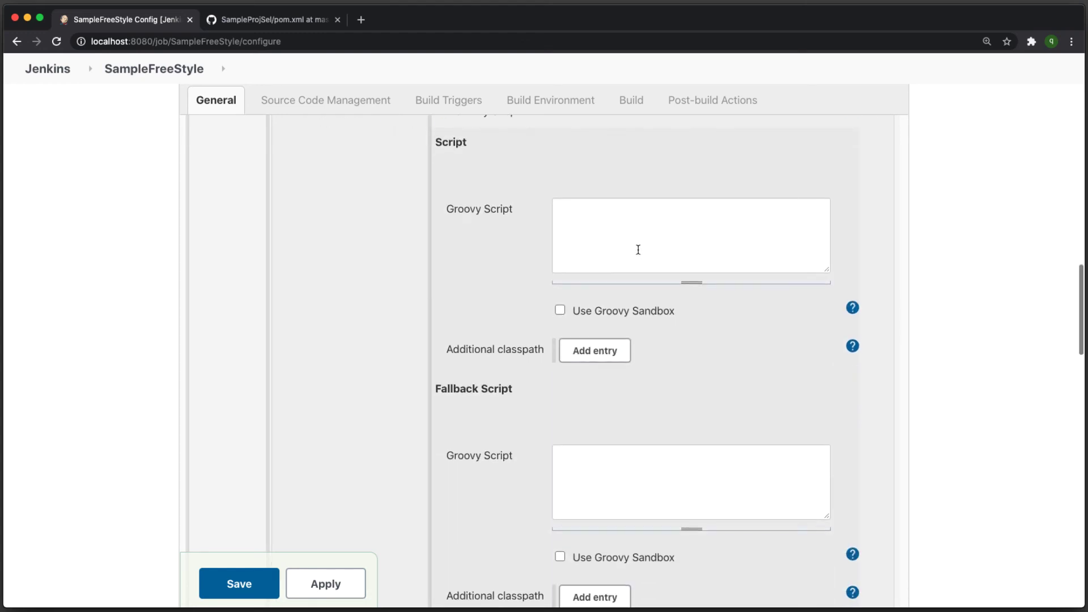
Step: Begin the versions parameter's main Groovy script with if(browsers.equals("chrome")){ and an empty return[] on the next line
{"action": "left_click", "coordinate": [638, 249]}
{"action": "scroll", "coordinate": [645, 234], "scroll_direction": "up", "scroll_amount": 3}
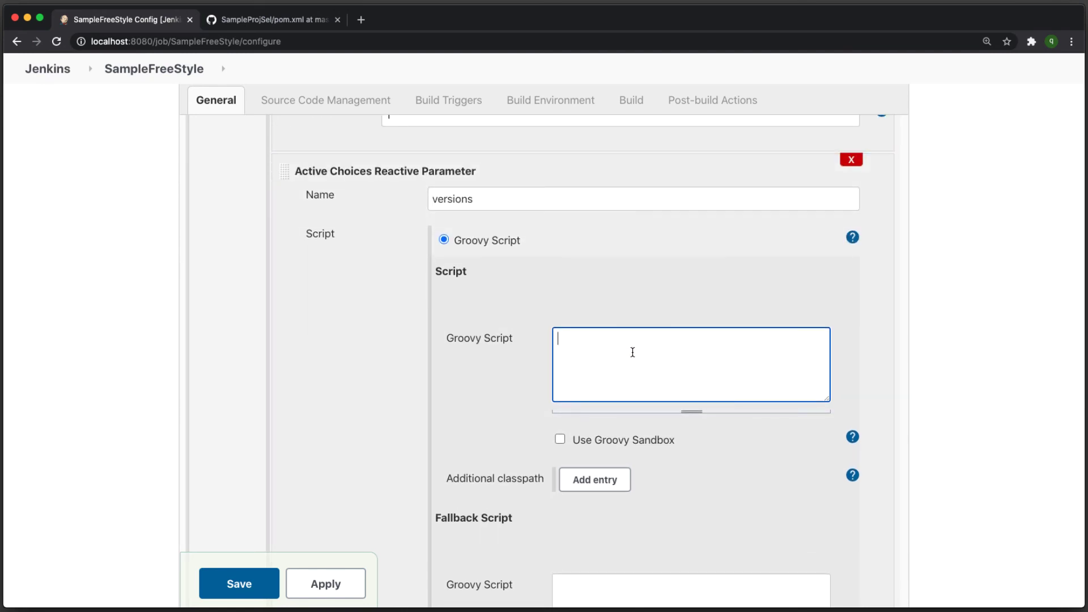
{"action": "type", "text": "if(browsers"}
{"action": "scroll", "coordinate": [661, 313], "scroll_direction": "up", "scroll_amount": 5}
{"action": "scroll", "coordinate": [660, 313], "scroll_direction": "up", "scroll_amount": 8}
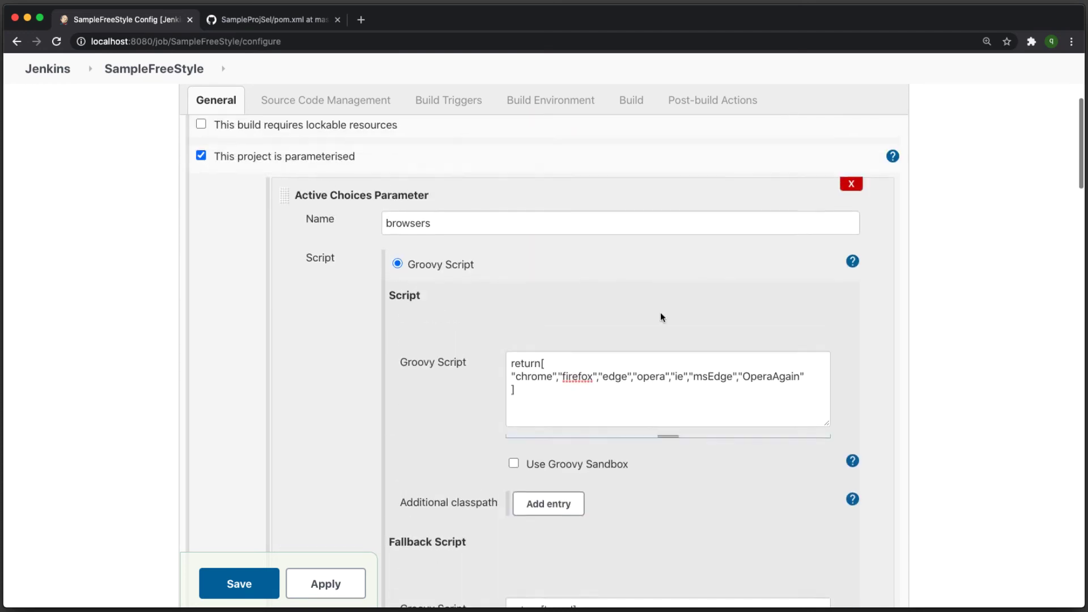
{"action": "scroll", "coordinate": [660, 313], "scroll_direction": "down", "scroll_amount": 12}
{"action": "scroll", "coordinate": [661, 314], "scroll_direction": "down", "scroll_amount": 6}
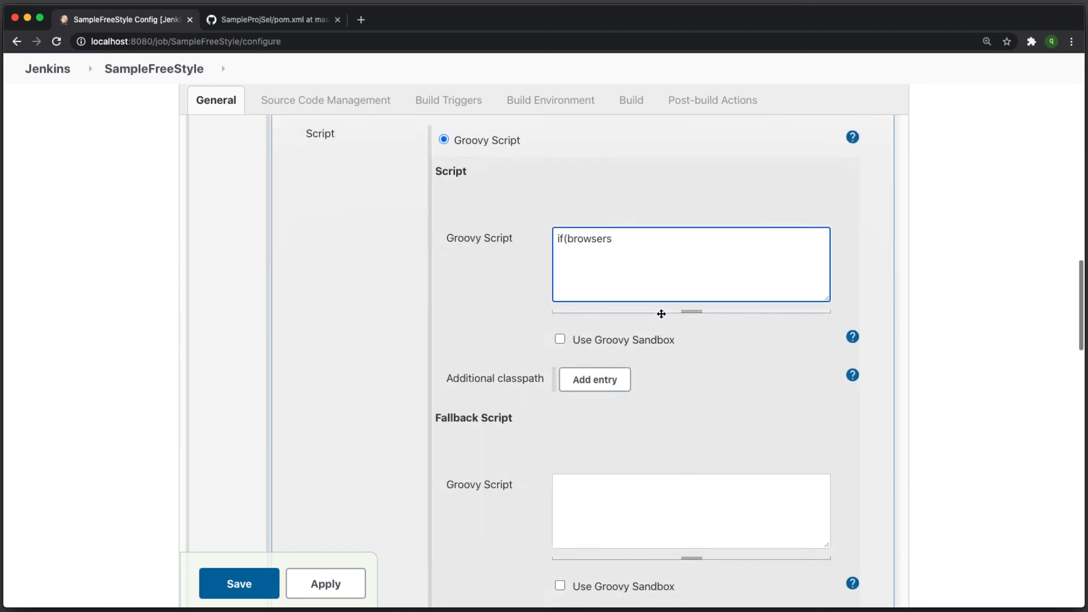
{"action": "type", "text": ".equals"}
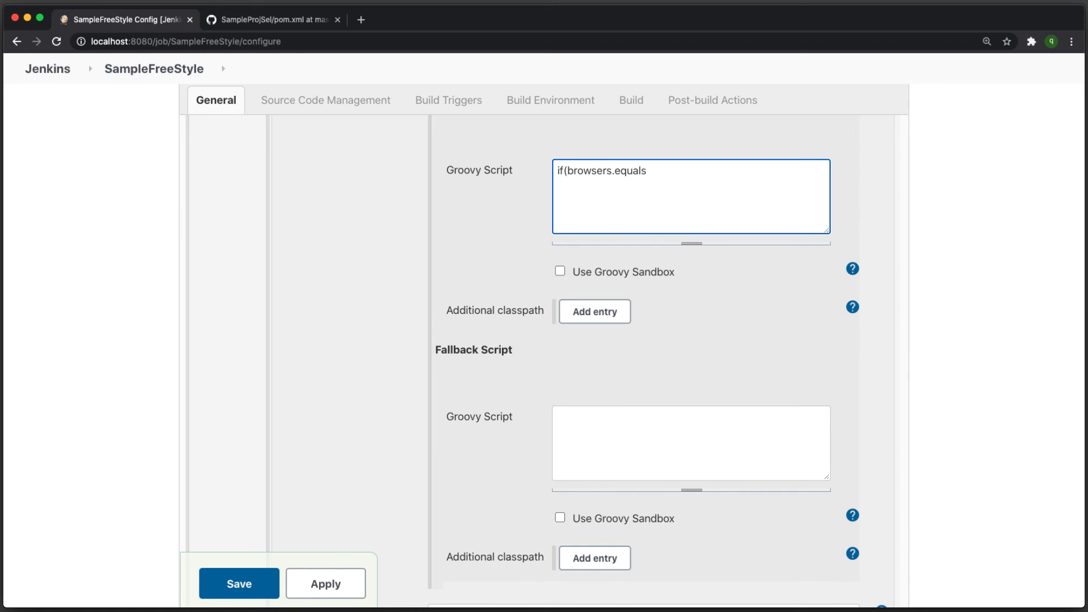
{"action": "type", "text": "()"}
{"action": "type", "text": "\"\""}
{"action": "type", "text": "chrome"}
{"action": "key", "text": "Right"}
{"action": "type", "text": ")"}
{"action": "type", "text": "{"}
{"action": "key", "text": "Return"}
{"action": "type", "text": "return[]"}
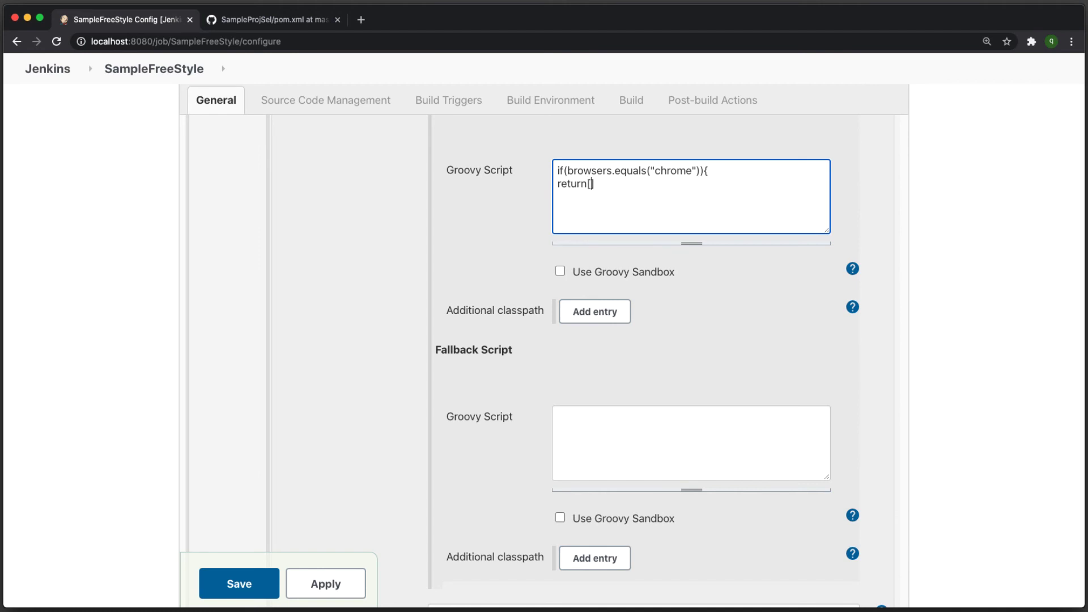
Step: Fill the chrome branch's return list with "86","87" and close the branch with a brace
{"action": "type", "text": "\"\""}
{"action": "key", "text": "Left"}
{"action": "type", "text": "86"}
{"action": "key", "text": "Right"}
{"action": "type", "text": ", \"87\""}
{"action": "key", "text": "Left"}
{"action": "type", "text": "87"}
{"action": "key", "text": "Left"}
{"action": "key", "text": "Left"}
{"action": "key", "text": "Left"}
{"action": "key", "text": "BackSpace"}
{"action": "key", "text": "Right"}
{"action": "key", "text": "Right"}
{"action": "key", "text": "Right"}
{"action": "key", "text": "Right"}
{"action": "key", "text": "Right"}
{"action": "type", "text": "}"}
Step: Add the branch elseif(browsers.equals("firefox")){ return["25","26"]} below the chrome branch in the versions script
{"action": "key", "text": "Return"}
{"action": "type", "text": "elseif(browsers."}
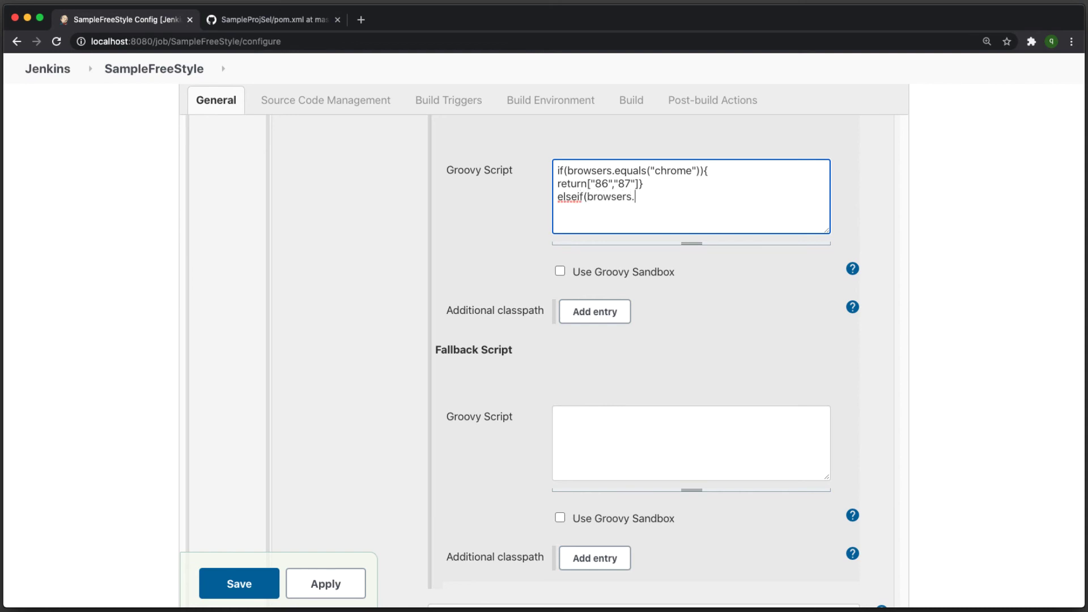
{"action": "type", "text": "equals"}
{"action": "type", "text": "()"}
{"action": "type", "text": "firefox\")){"}
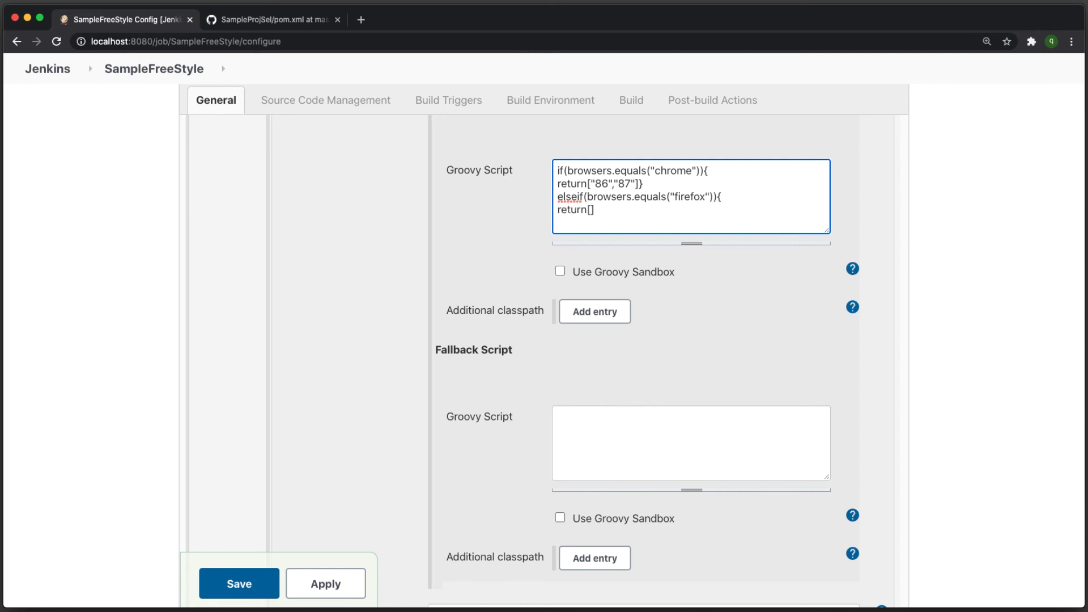
{"action": "type", "text": "5\""}
{"action": "key", "text": "Right"}
{"action": "key", "text": "Right"}
{"action": "type", "text": "\",\""}
Step: Put each brace of the versions script's chrome and firefox branches on its own line and enlarge the script box
{"action": "scroll", "coordinate": [689, 151], "scroll_direction": "up", "scroll_amount": 1}
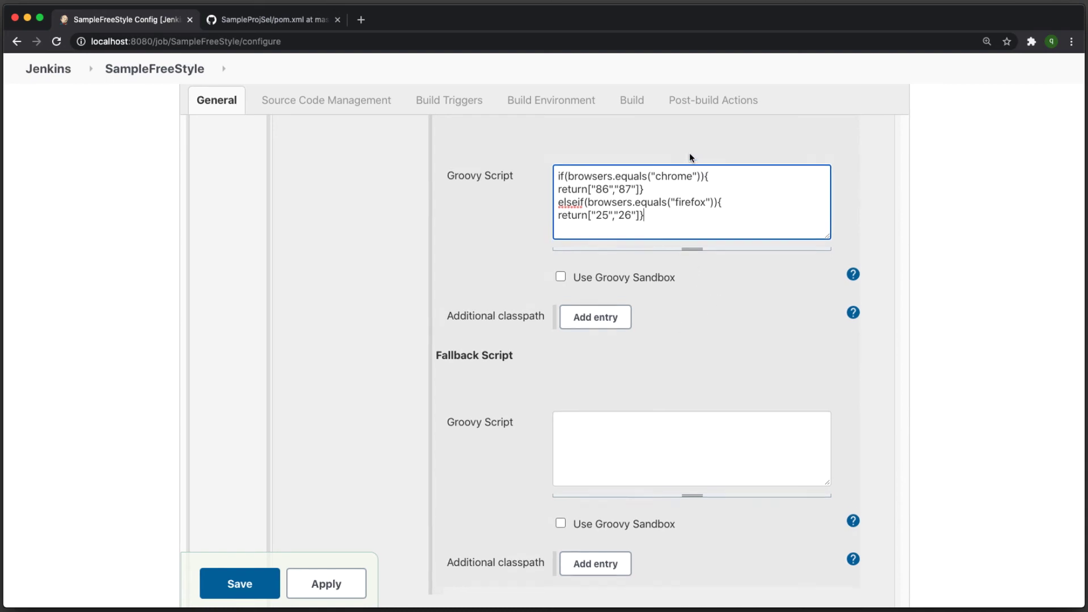
{"action": "left_click", "coordinate": [703, 176]}
{"action": "key", "text": "Return"}
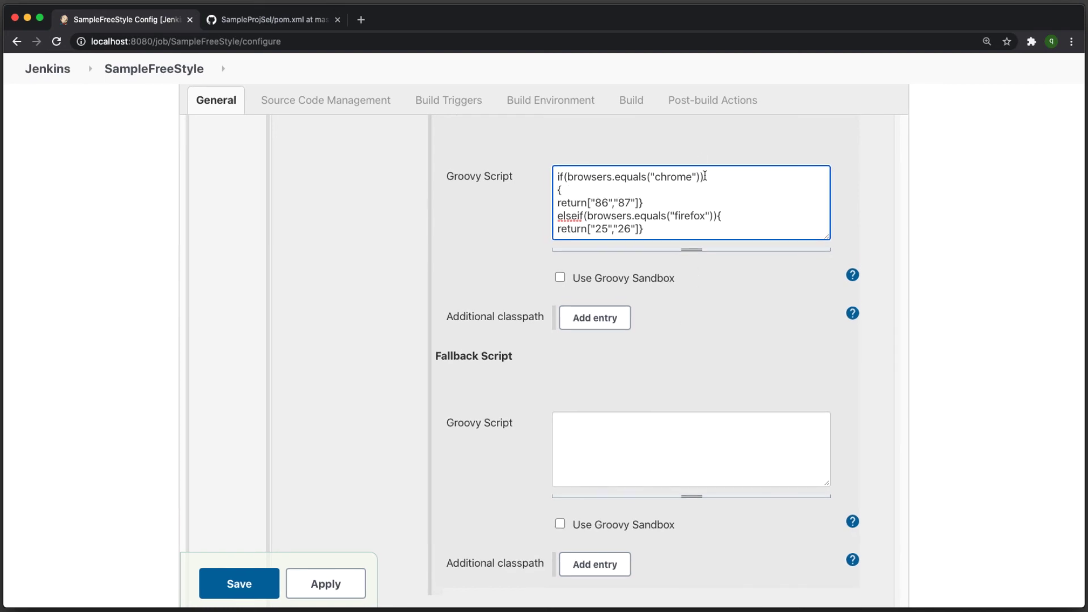
{"action": "left_click", "coordinate": [640, 202]}
{"action": "key", "text": "Return"}
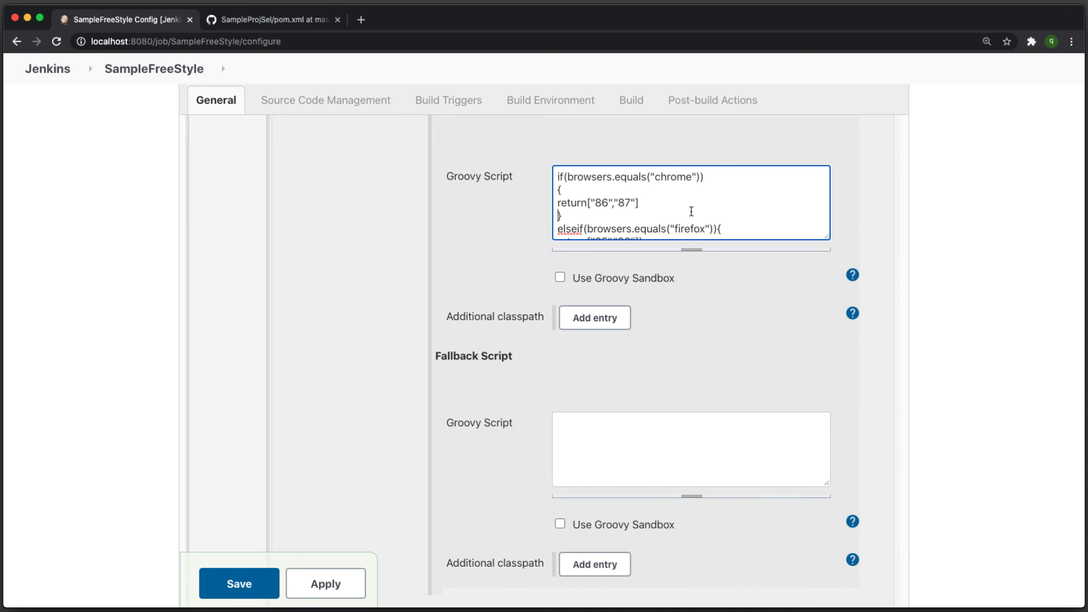
{"action": "scroll", "coordinate": [693, 219], "scroll_direction": "down", "scroll_amount": 1}
{"action": "left_click_drag", "start_coordinate": [693, 250], "coordinate": [692, 324]}
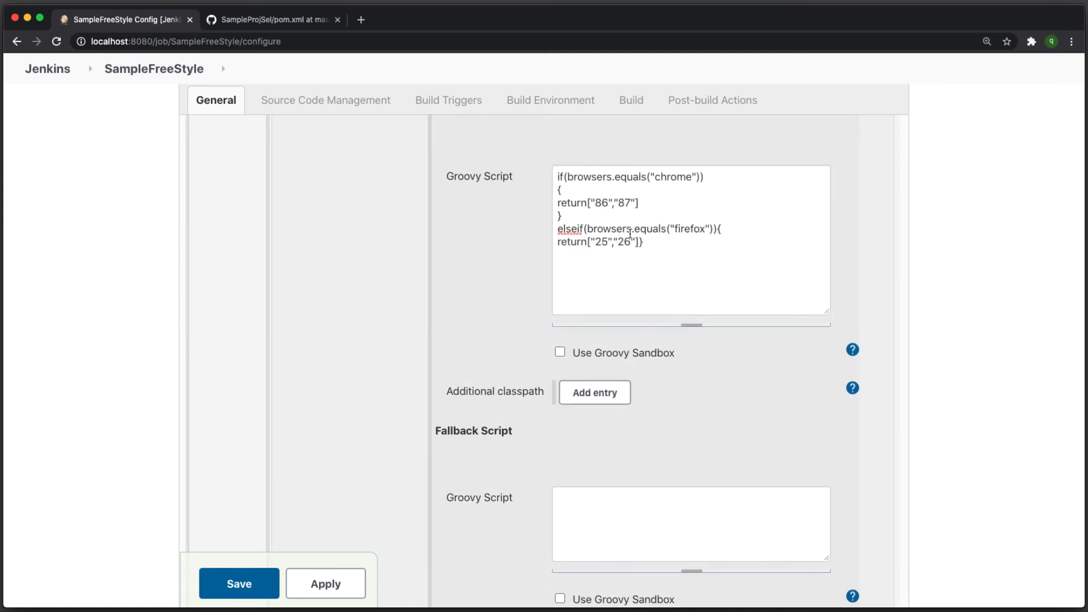
{"action": "left_click", "coordinate": [718, 229]}
{"action": "key", "text": "Return"}
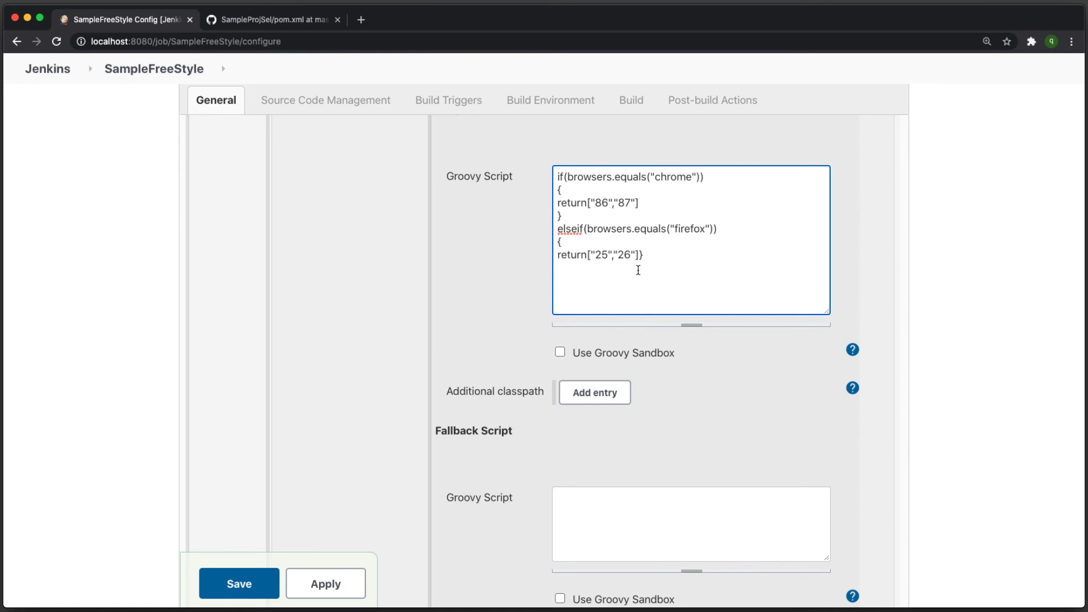
{"action": "scroll", "coordinate": [754, 258], "scroll_direction": "down", "scroll_amount": 1}
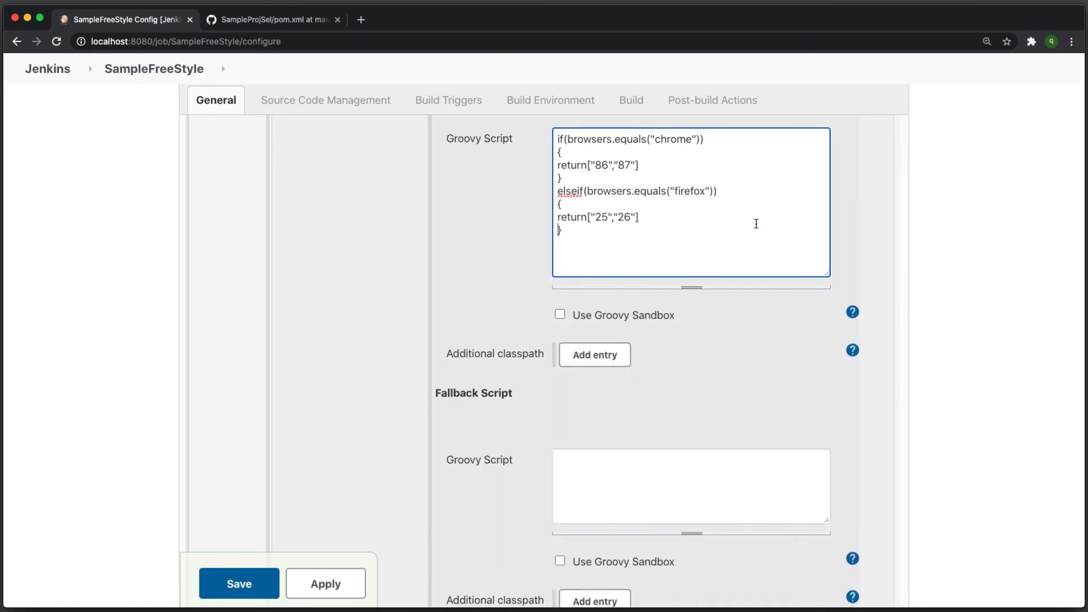
{"action": "scroll", "coordinate": [756, 223], "scroll_direction": "down", "scroll_amount": 5}
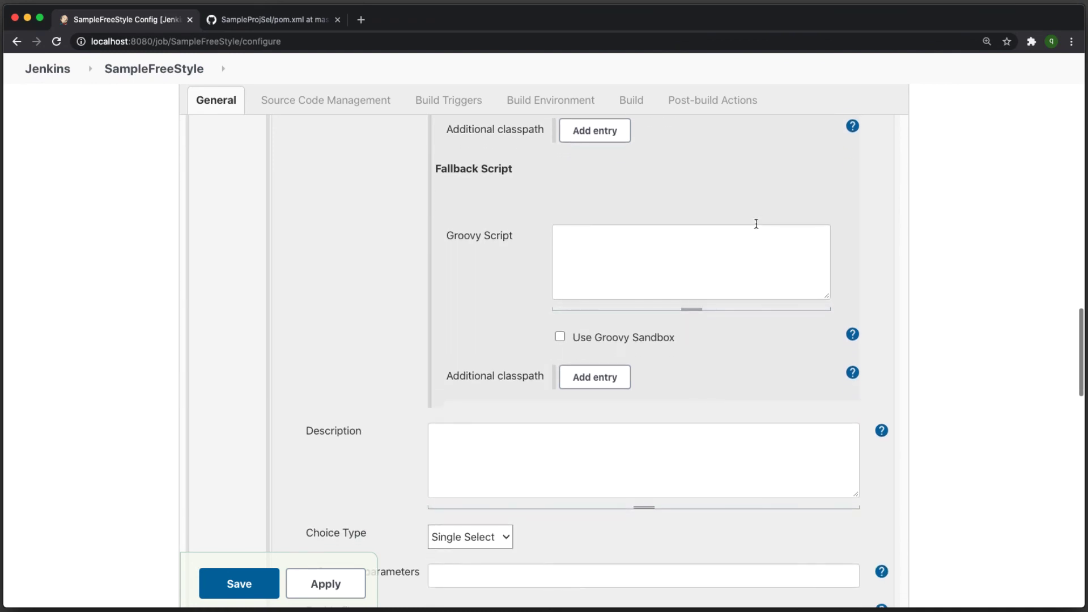
Step: Set the versions parameter's description to "select appropriate browser version" and keep its choice type as Single Select
{"action": "scroll", "coordinate": [756, 228], "scroll_direction": "down", "scroll_amount": 4}
{"action": "left_click", "coordinate": [628, 252]}
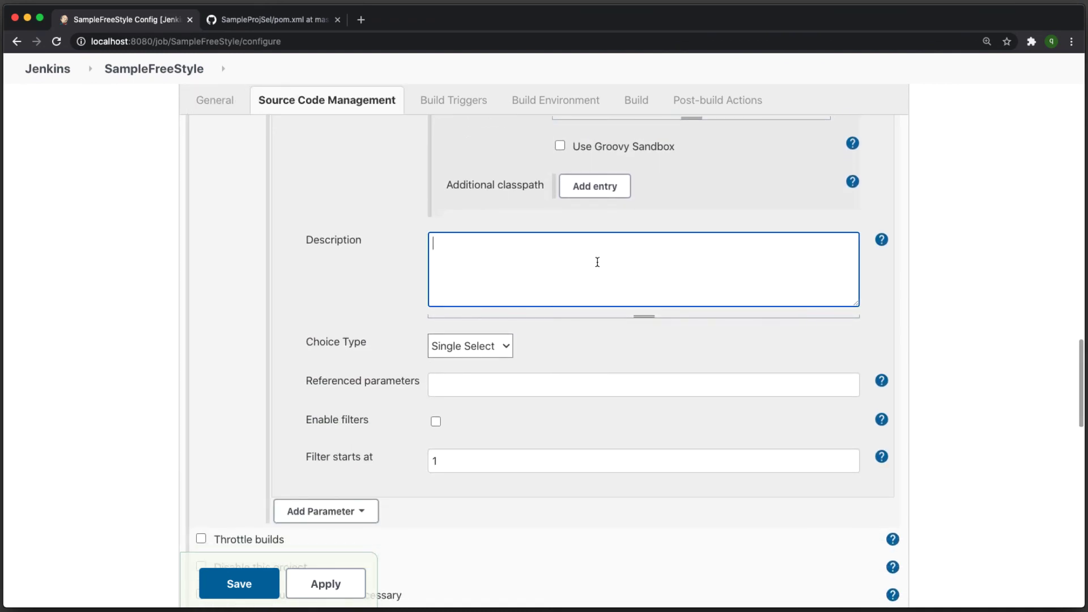
{"action": "type", "text": "select appropr"}
{"action": "type", "text": "iate browser version"}
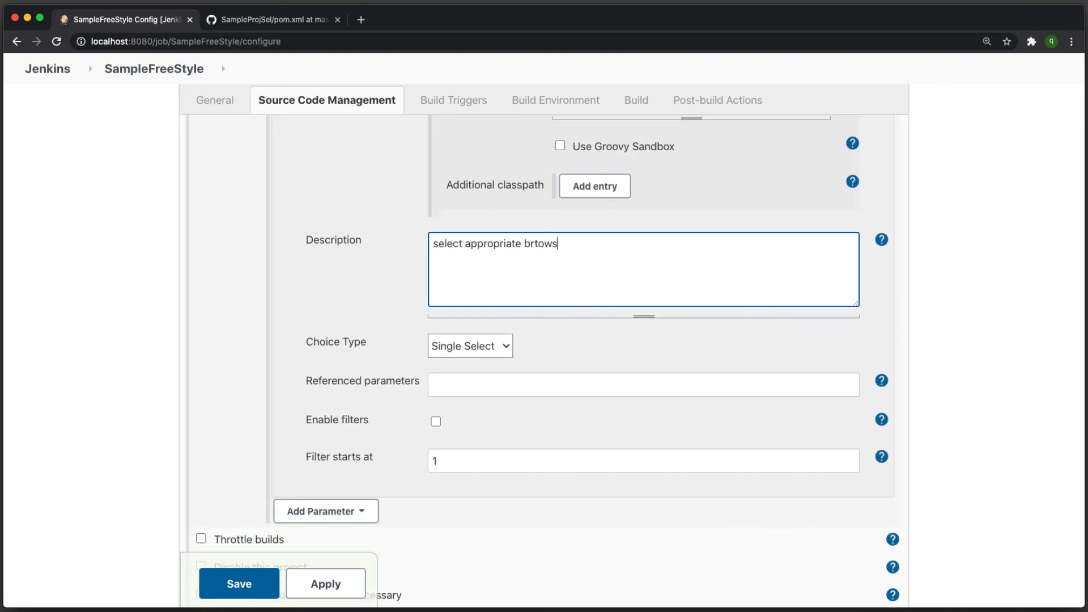
{"action": "scroll", "coordinate": [597, 262], "scroll_direction": "down", "scroll_amount": 2}
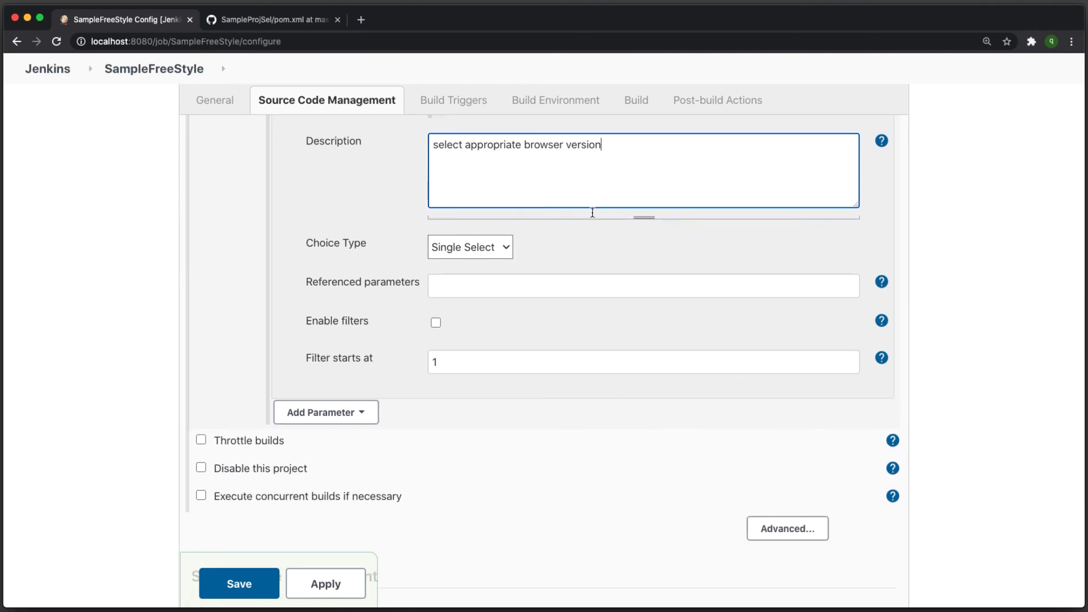
{"action": "left_click", "coordinate": [498, 246]}
{"action": "left_click", "coordinate": [474, 247]}
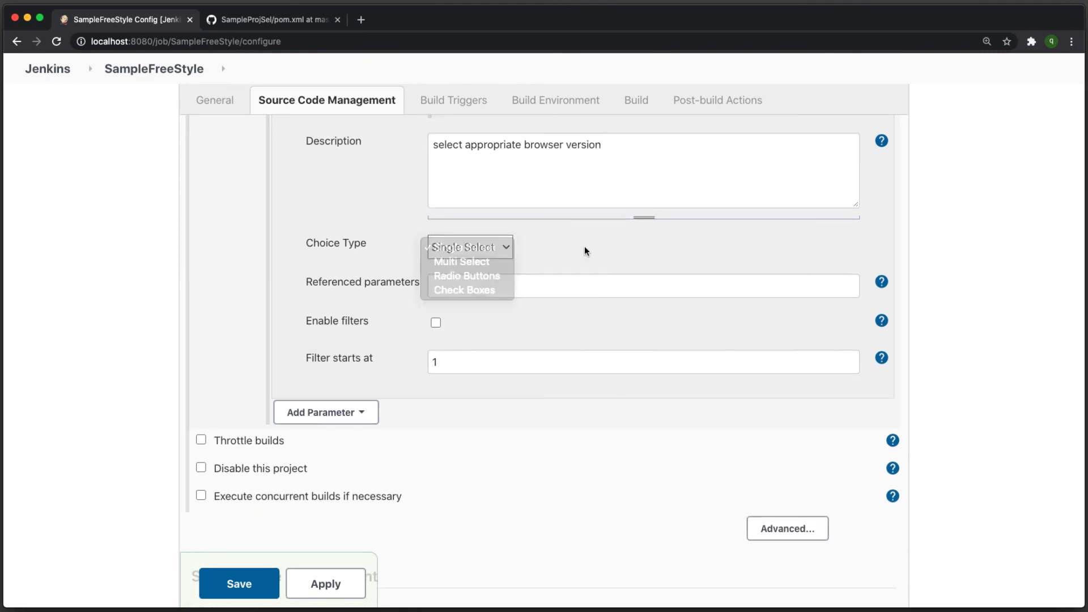
Step: Copy the first parameter's name, browsers, into the versions parameter's Referenced parameters and save the project configuration
{"action": "left_click", "coordinate": [551, 283]}
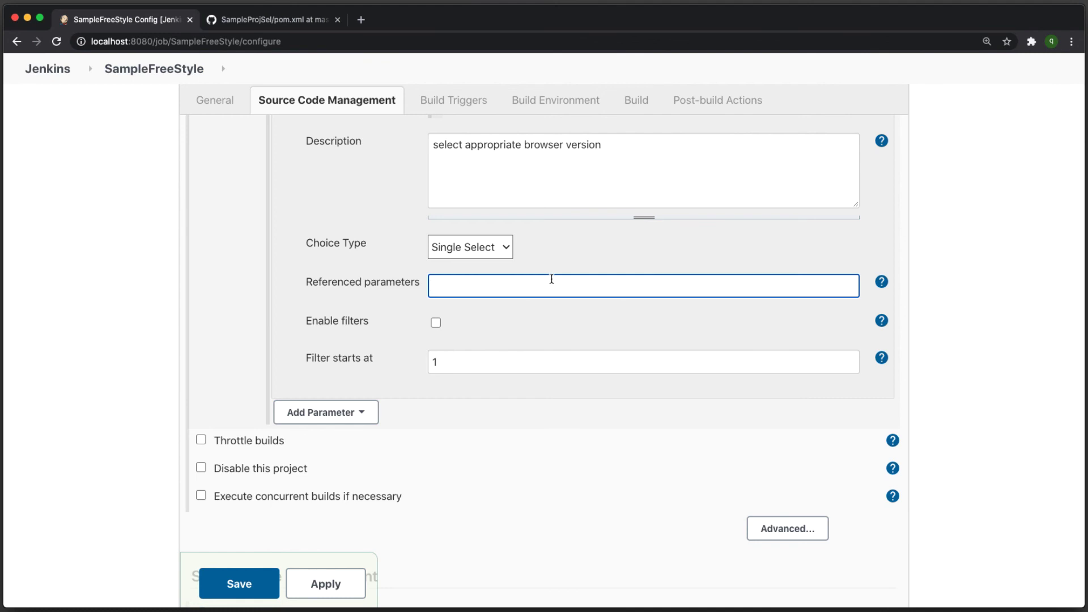
{"action": "scroll", "coordinate": [551, 279], "scroll_direction": "up", "scroll_amount": 10}
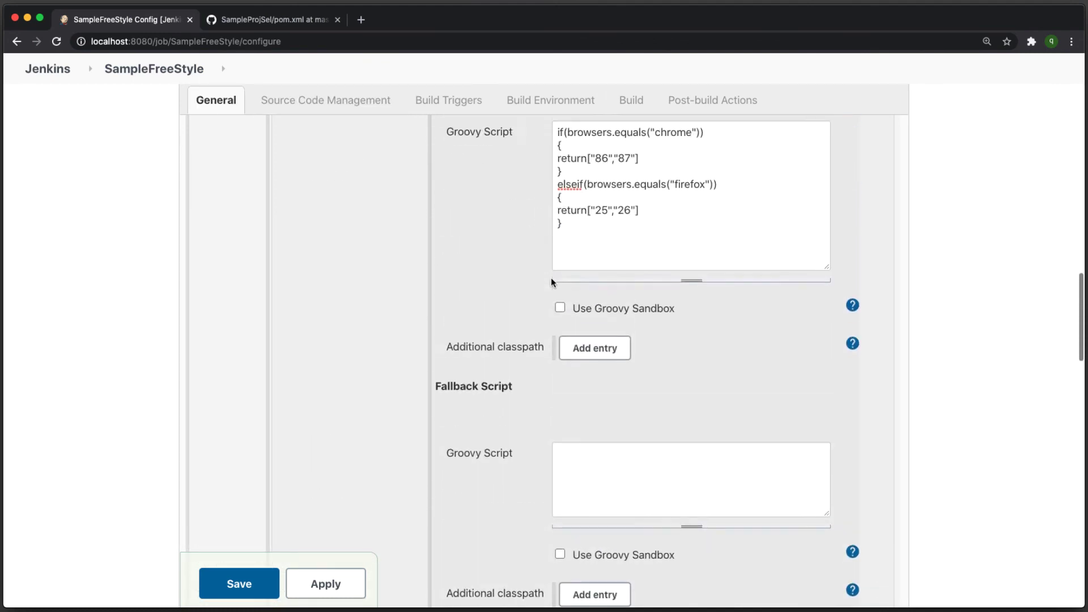
{"action": "scroll", "coordinate": [551, 277], "scroll_direction": "up", "scroll_amount": 10}
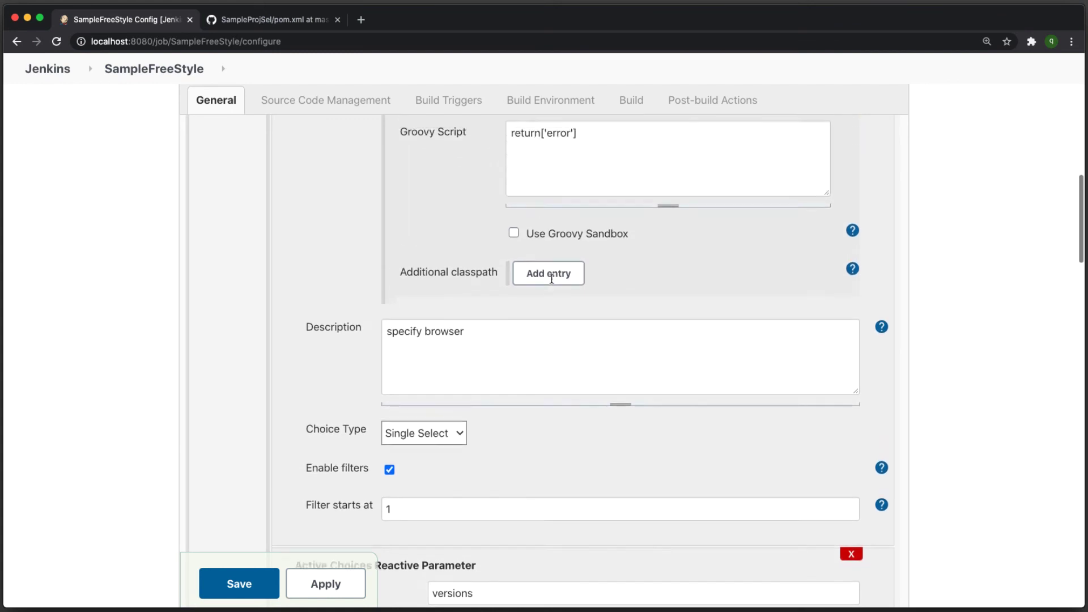
{"action": "scroll", "coordinate": [551, 278], "scroll_direction": "up", "scroll_amount": 8}
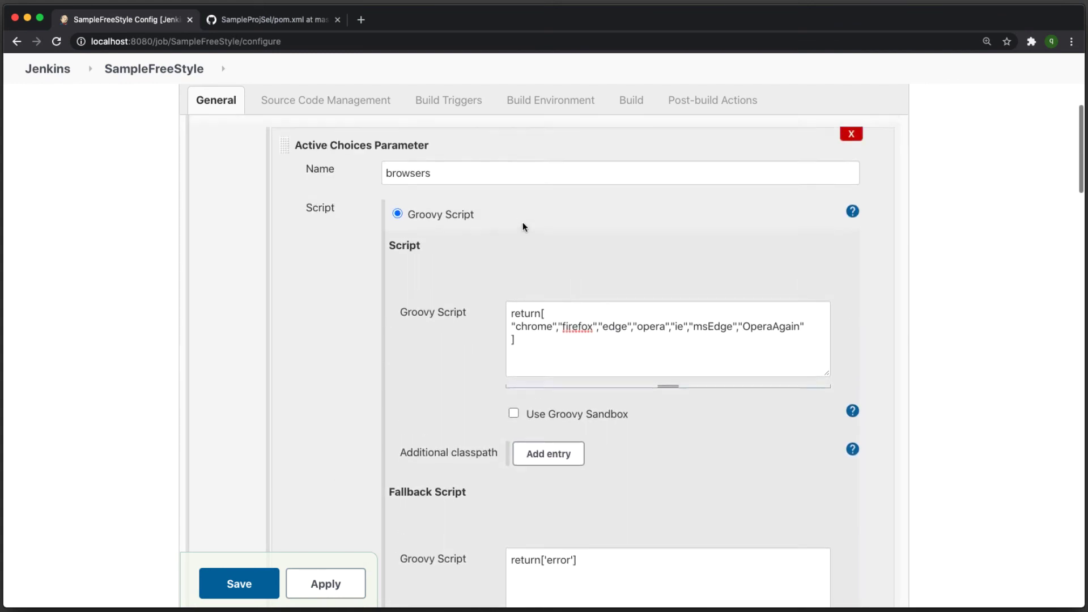
{"action": "scroll", "coordinate": [522, 227], "scroll_direction": "up", "scroll_amount": 1}
{"action": "left_click", "coordinate": [446, 169]}
{"action": "double_click", "coordinate": [446, 194]}
{"action": "key", "text": "super+c"}
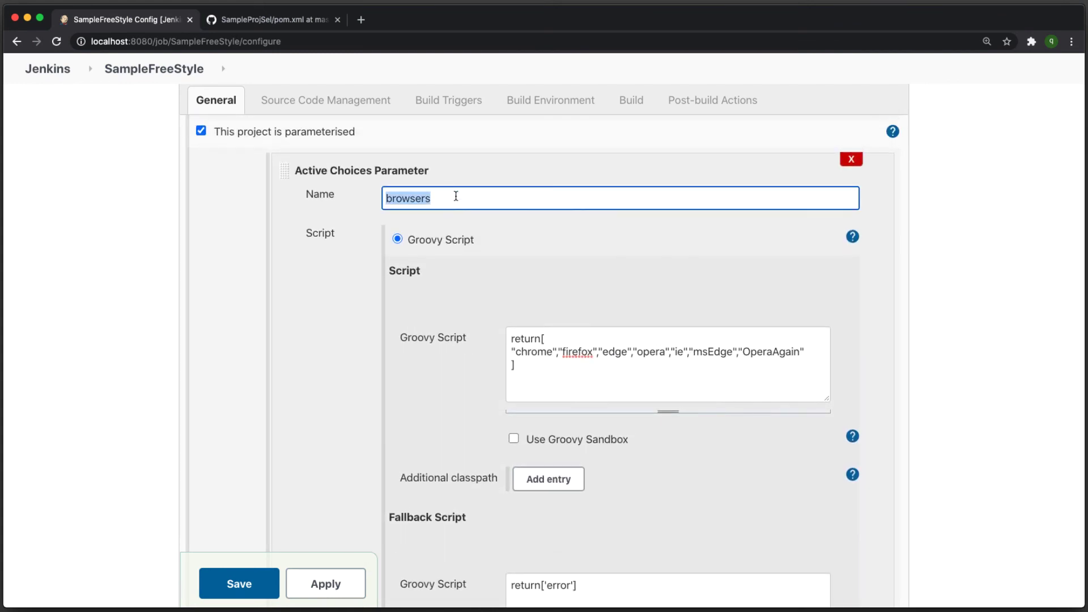
{"action": "left_click", "coordinate": [456, 196]}
{"action": "scroll", "coordinate": [620, 388], "scroll_direction": "down", "scroll_amount": 15}
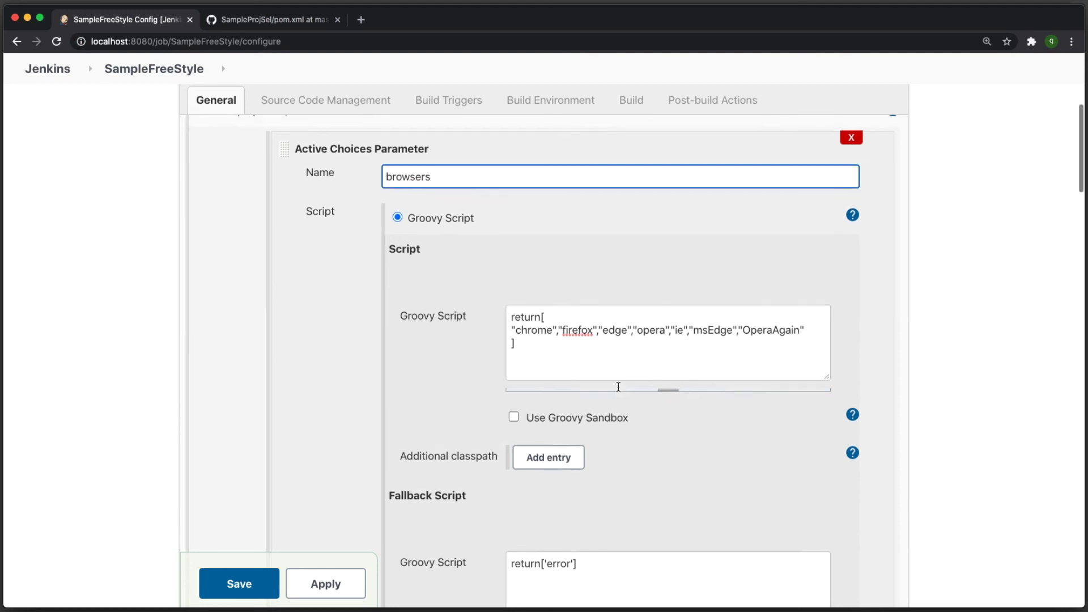
{"action": "scroll", "coordinate": [618, 386], "scroll_direction": "down", "scroll_amount": 5}
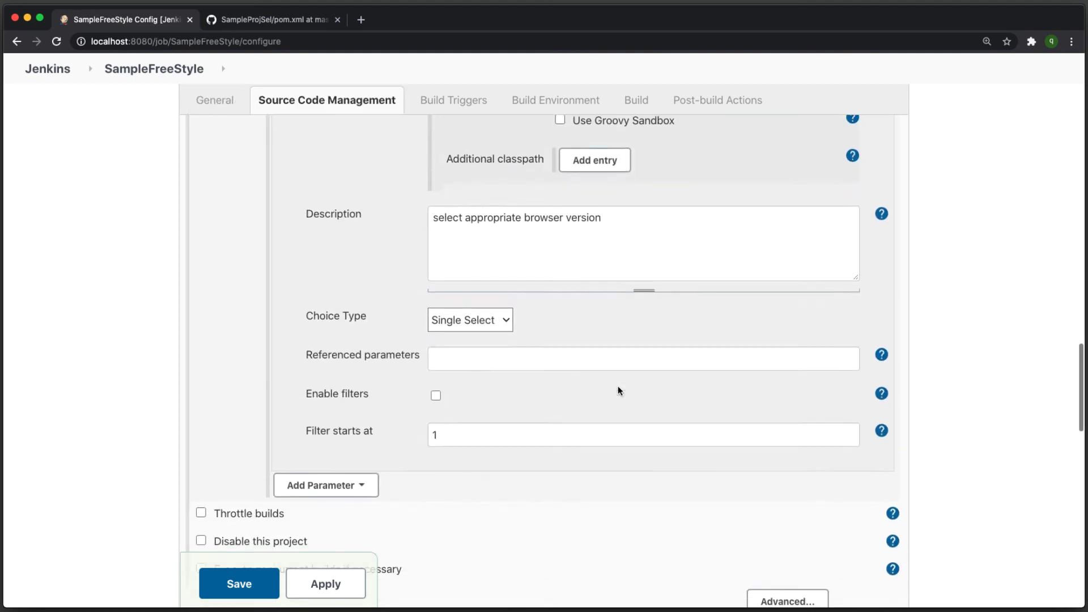
{"action": "left_click", "coordinate": [477, 317]}
{"action": "key", "text": "super+v"}
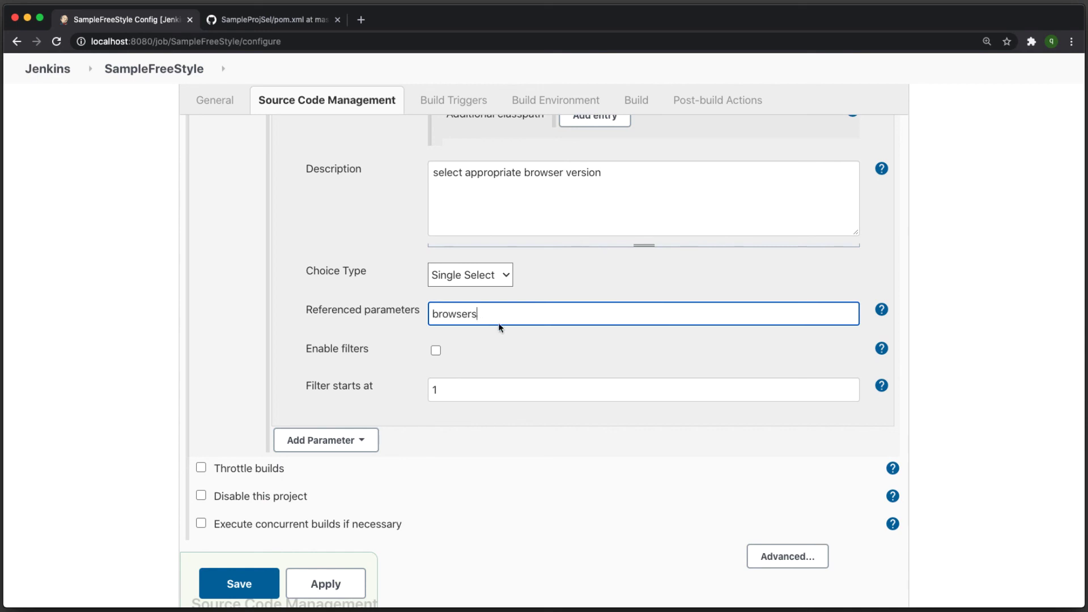
{"action": "left_click", "coordinate": [242, 595]}
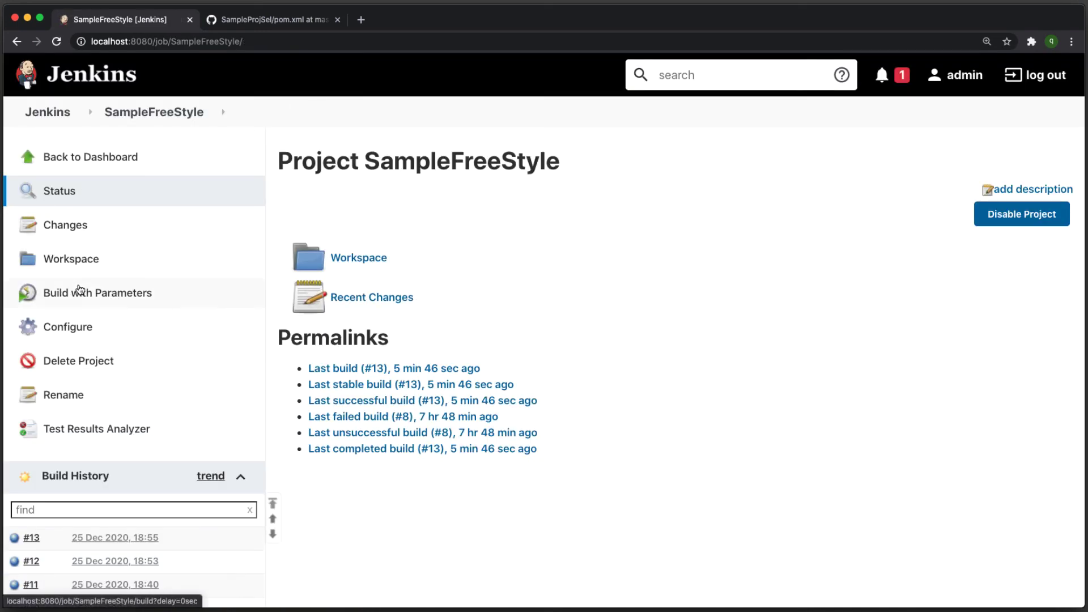
Step: Reopen the project configuration, append echo $versions to the Execute shell command below echo $browsers, and save
{"action": "left_click", "coordinate": [82, 332]}
{"action": "scroll", "coordinate": [638, 401], "scroll_direction": "down", "scroll_amount": 15}
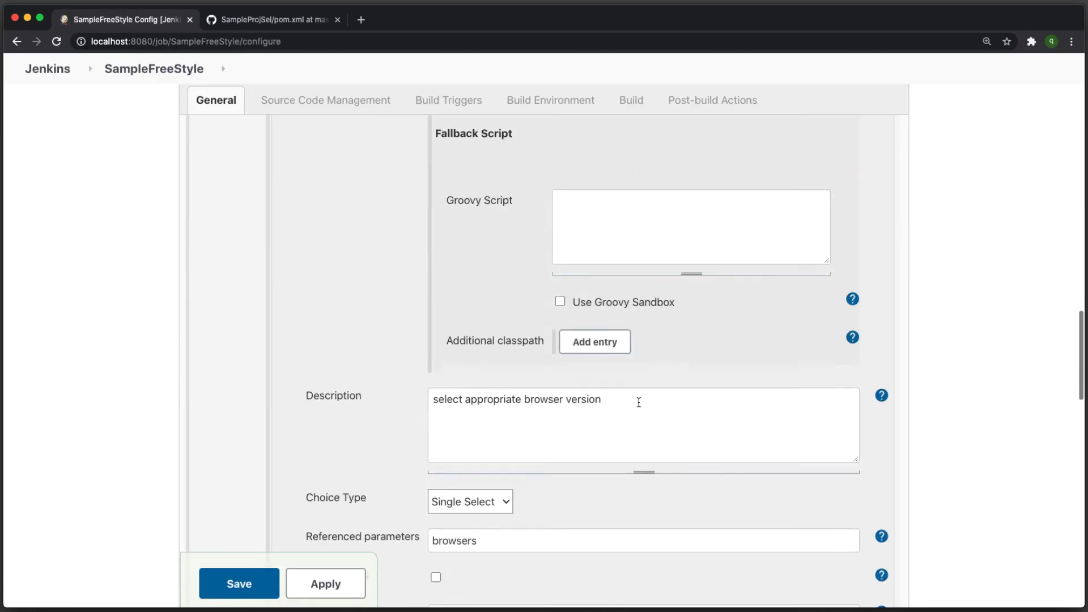
{"action": "scroll", "coordinate": [638, 401], "scroll_direction": "down", "scroll_amount": 10}
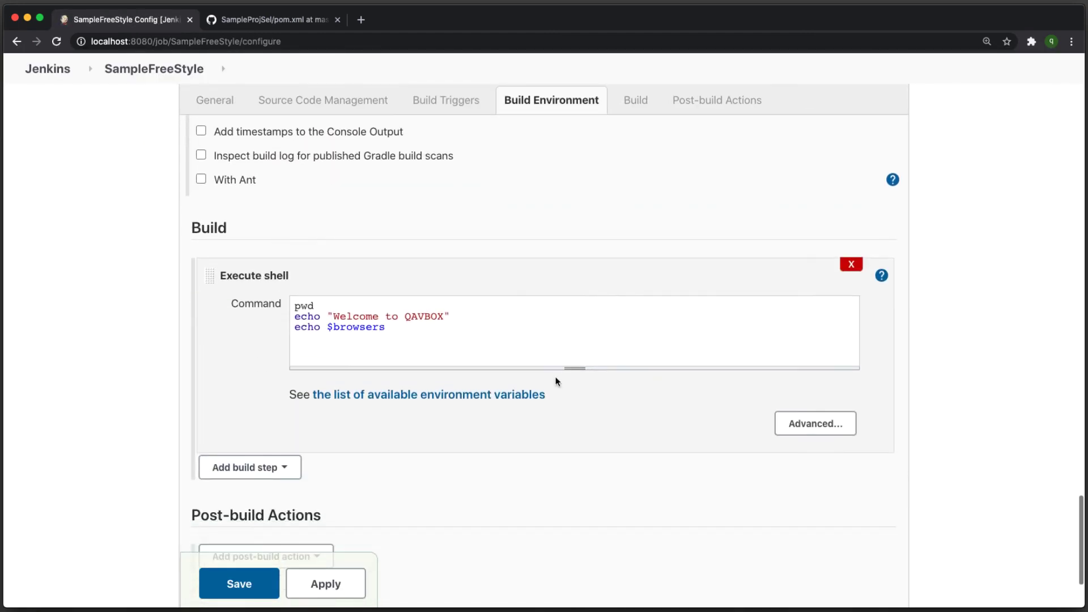
{"action": "left_click", "coordinate": [423, 325]}
{"action": "type", "text": "echo $versions"}
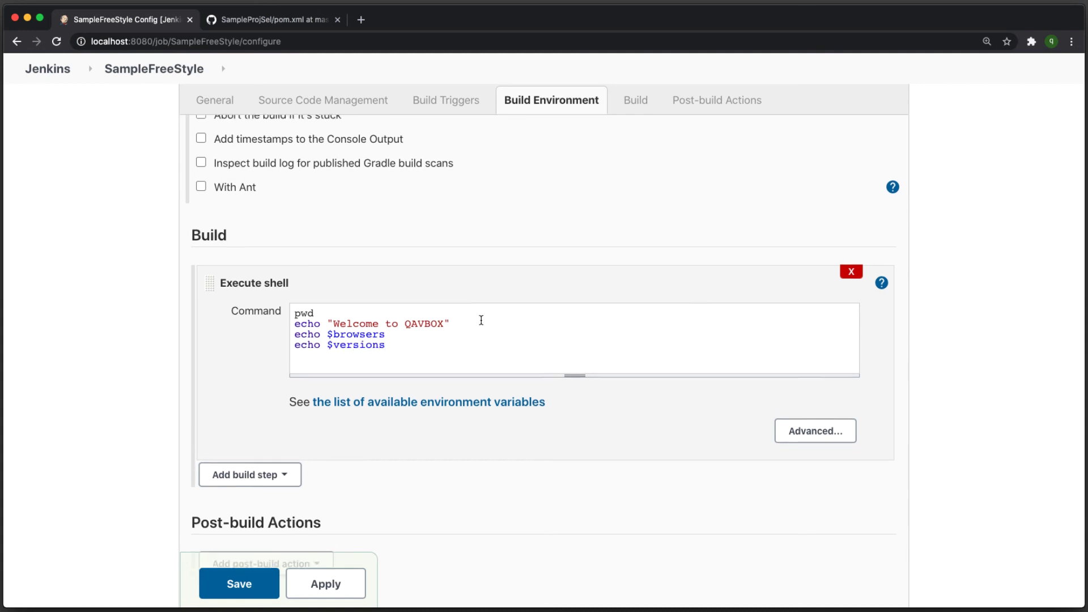
{"action": "scroll", "coordinate": [481, 322], "scroll_direction": "up", "scroll_amount": 15}
{"action": "scroll", "coordinate": [481, 323], "scroll_direction": "down", "scroll_amount": 3}
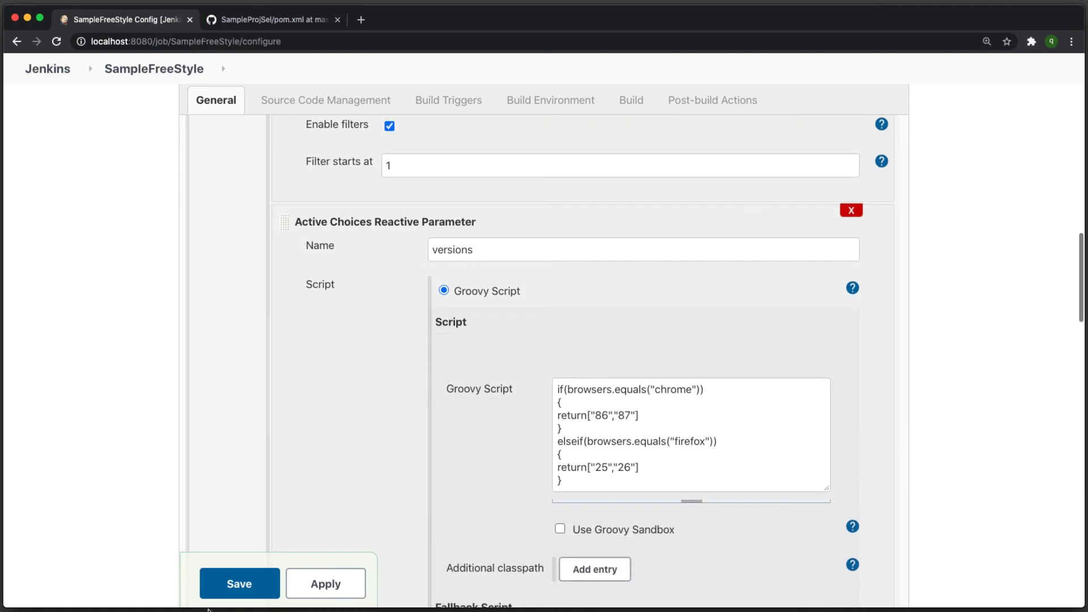
{"action": "left_click", "coordinate": [245, 583]}
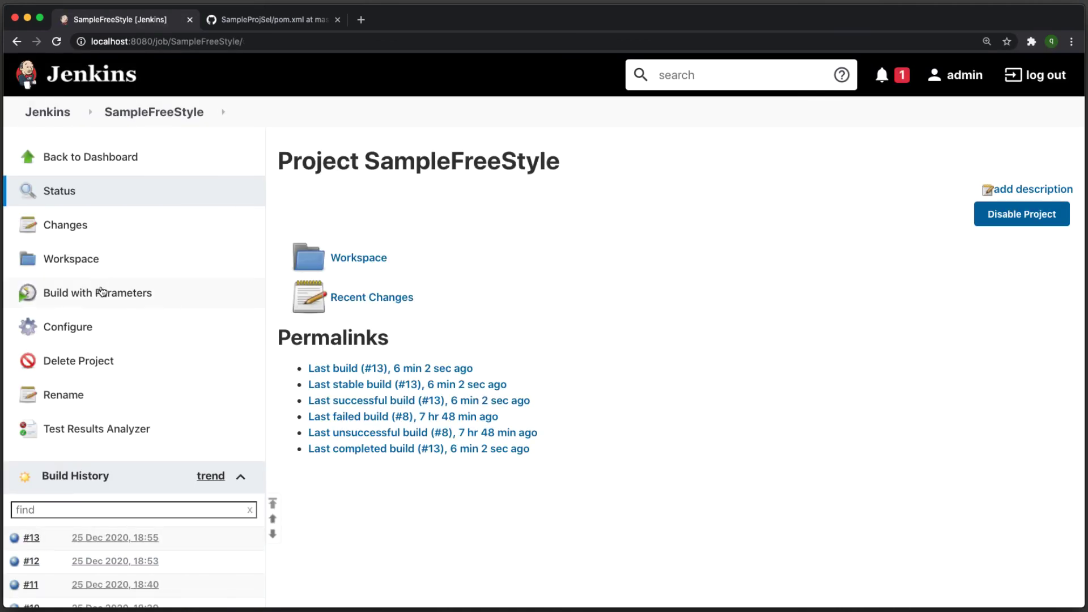
Step: Open the parameterised build form, filter browsers by "fire" and check which versions are offered for firefox
{"action": "left_click", "coordinate": [103, 292]}
{"action": "left_click", "coordinate": [461, 222]}
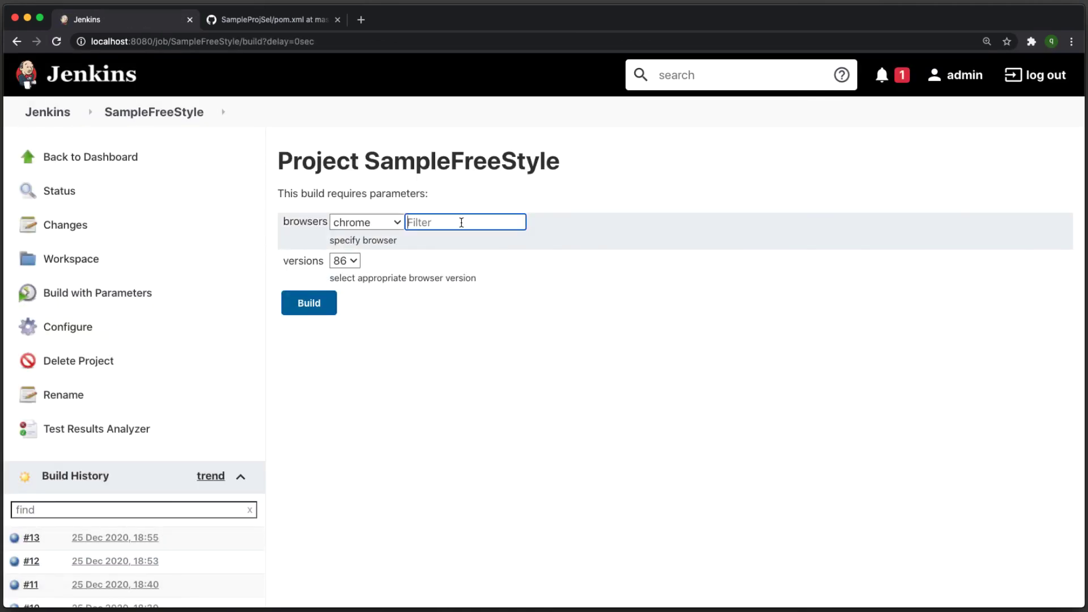
{"action": "type", "text": "fire"}
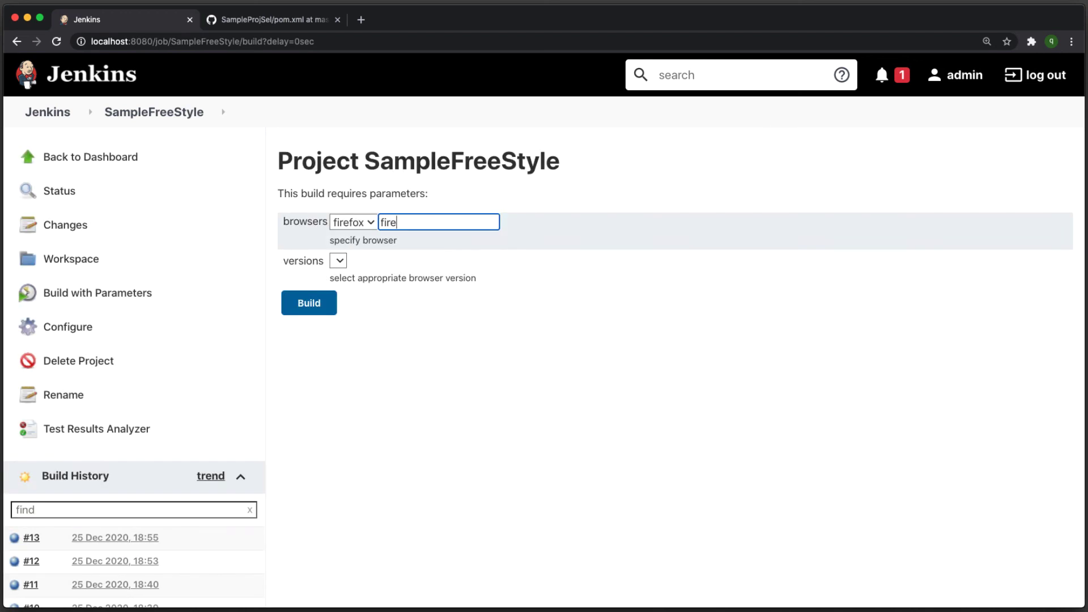
{"action": "left_click", "coordinate": [342, 262]}
{"action": "left_click", "coordinate": [365, 226]}
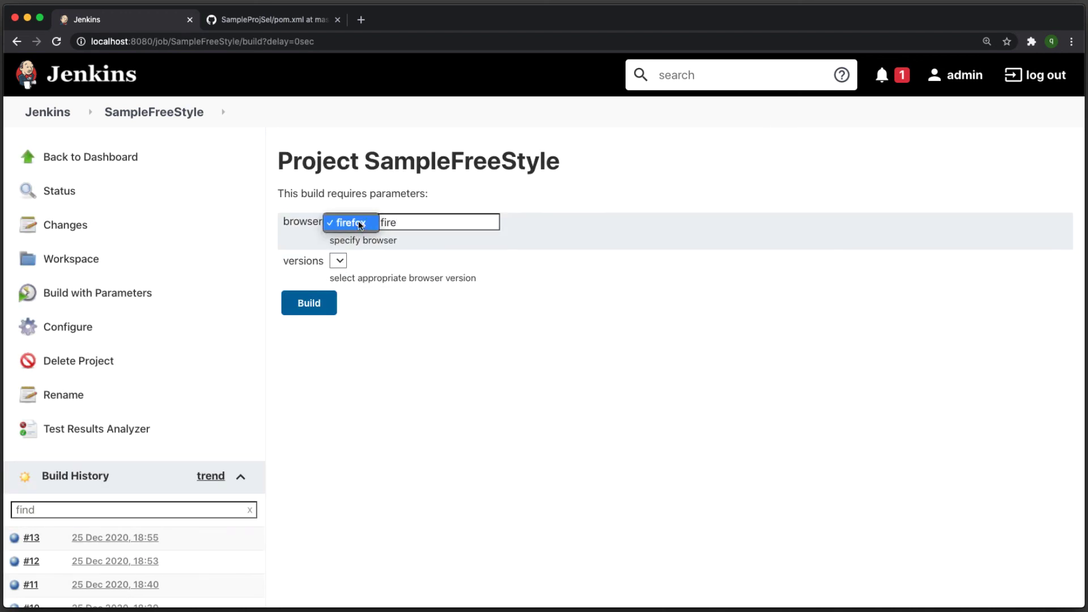
{"action": "left_click", "coordinate": [361, 224]}
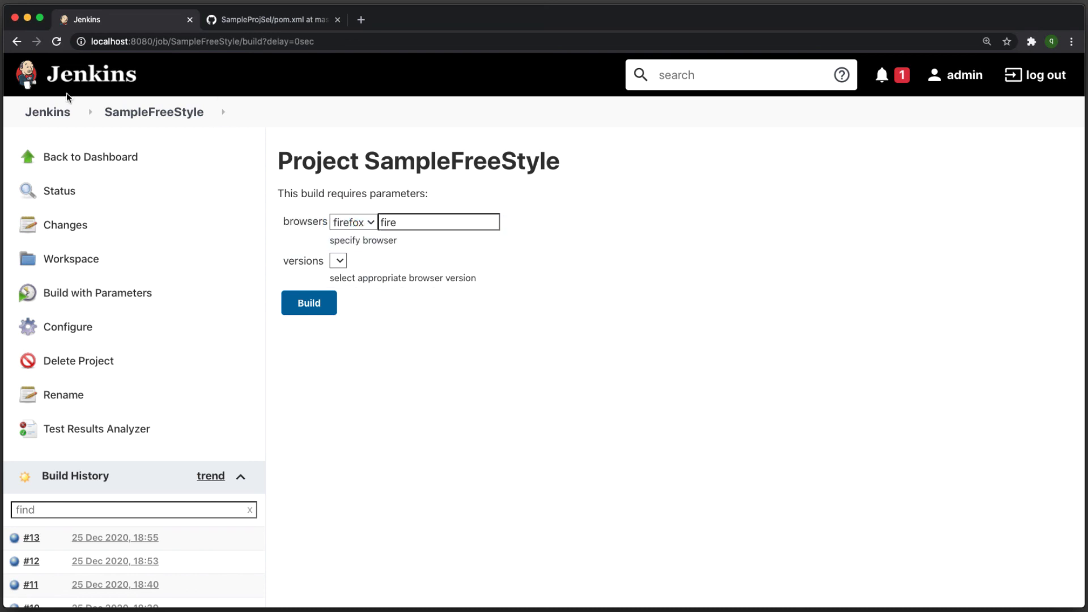
Step: Correct elseif to else if in the versions parameter's Groovy script and save the project configuration
{"action": "left_click", "coordinate": [82, 328]}
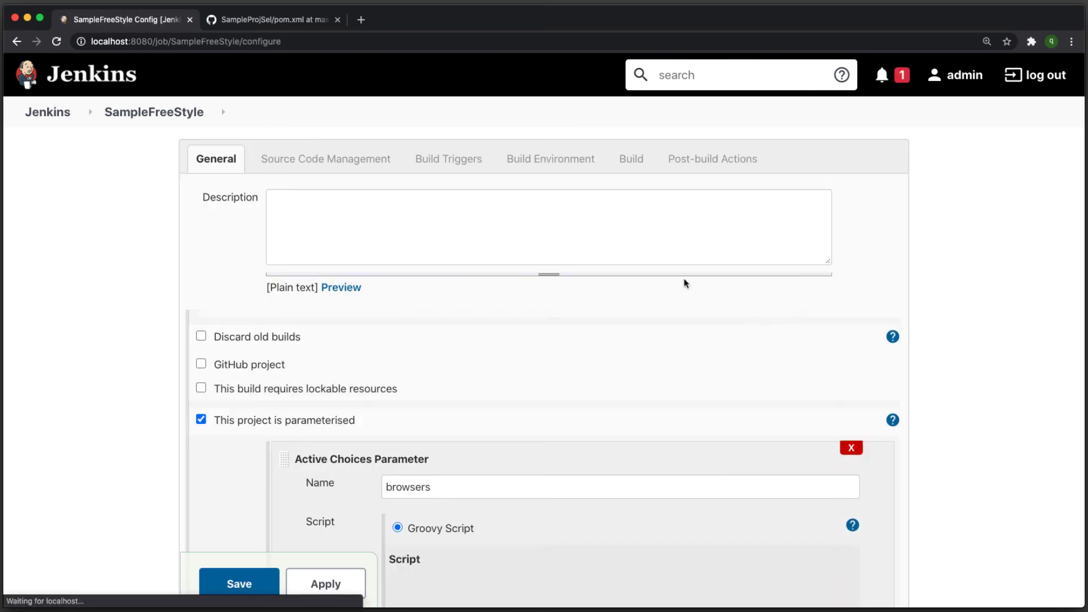
{"action": "scroll", "coordinate": [684, 283], "scroll_direction": "down", "scroll_amount": 10}
{"action": "scroll", "coordinate": [672, 290], "scroll_direction": "up", "scroll_amount": 3}
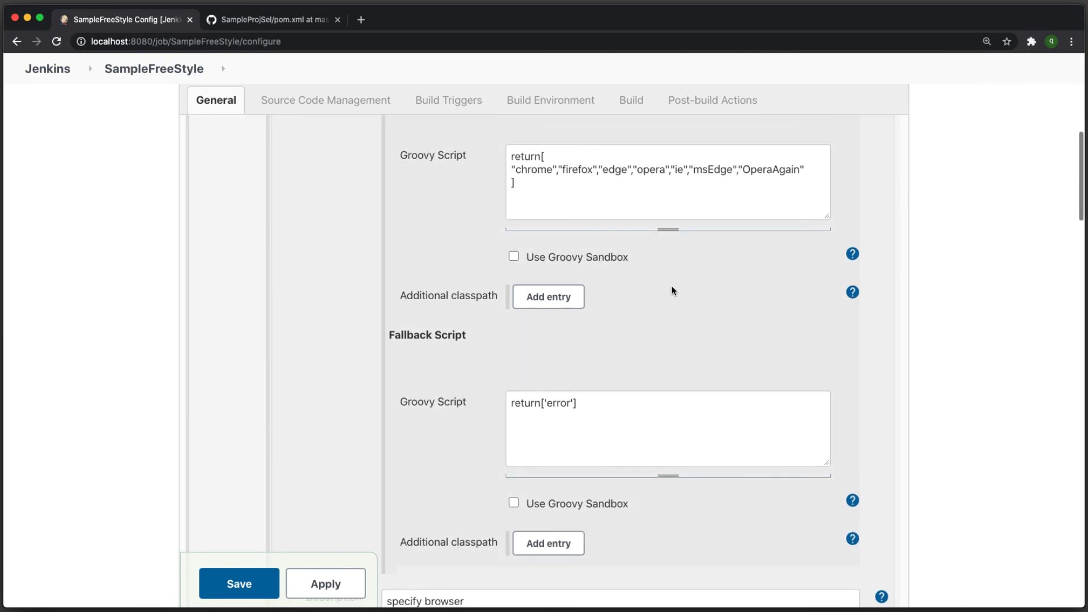
{"action": "scroll", "coordinate": [671, 290], "scroll_direction": "down", "scroll_amount": 10}
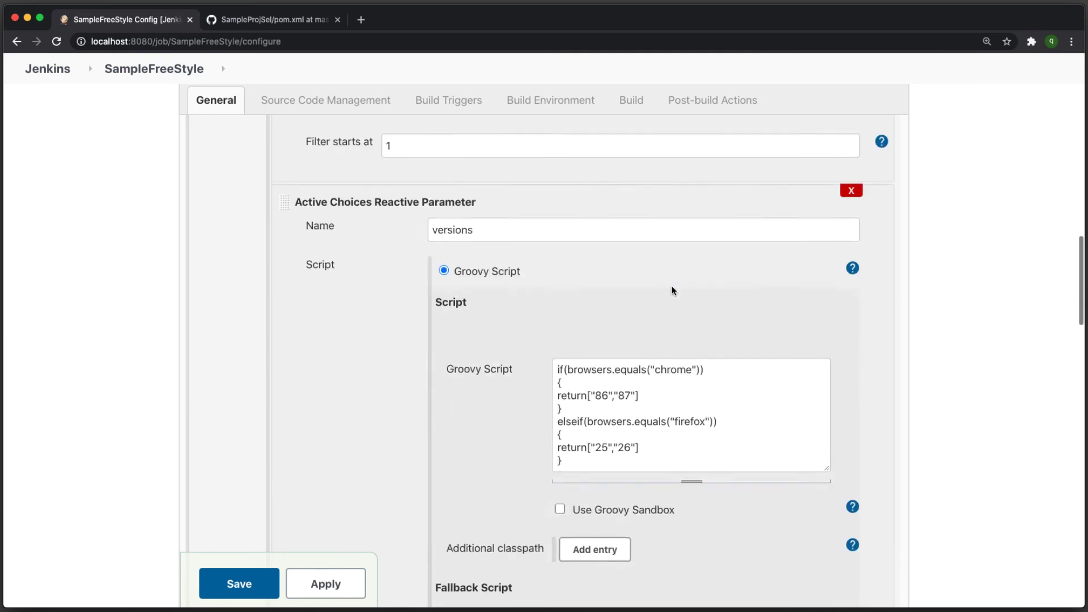
{"action": "scroll", "coordinate": [672, 289], "scroll_direction": "down", "scroll_amount": 3}
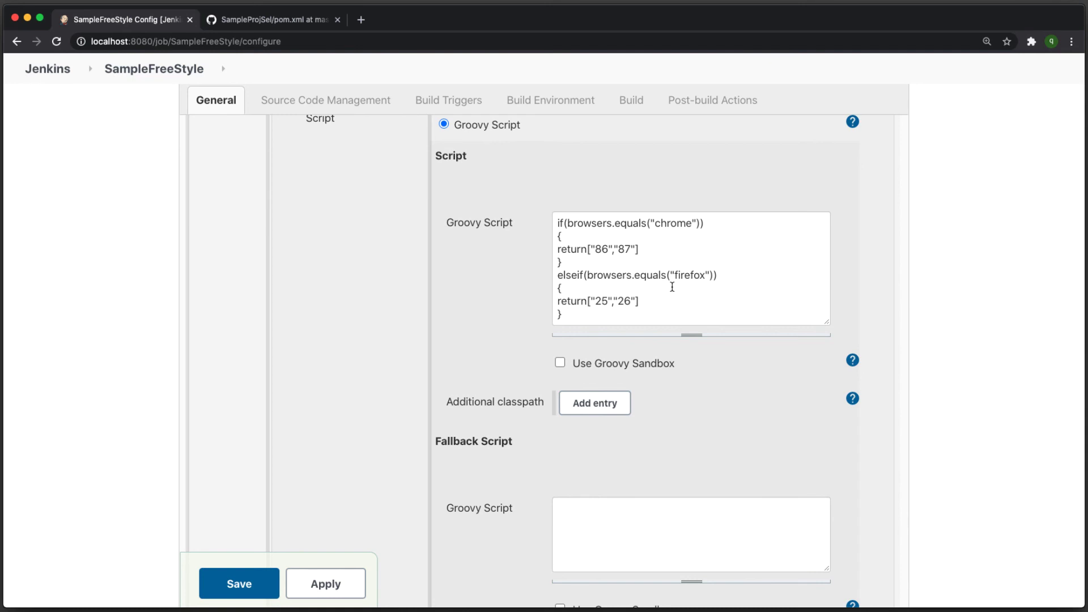
{"action": "left_click", "coordinate": [577, 276]}
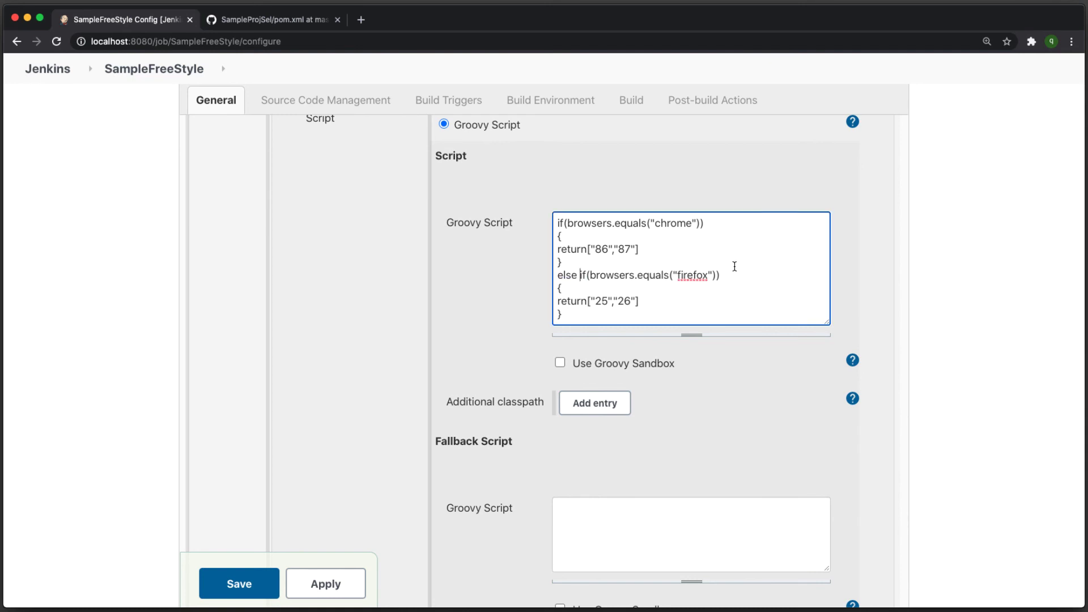
{"action": "left_click", "coordinate": [233, 583]}
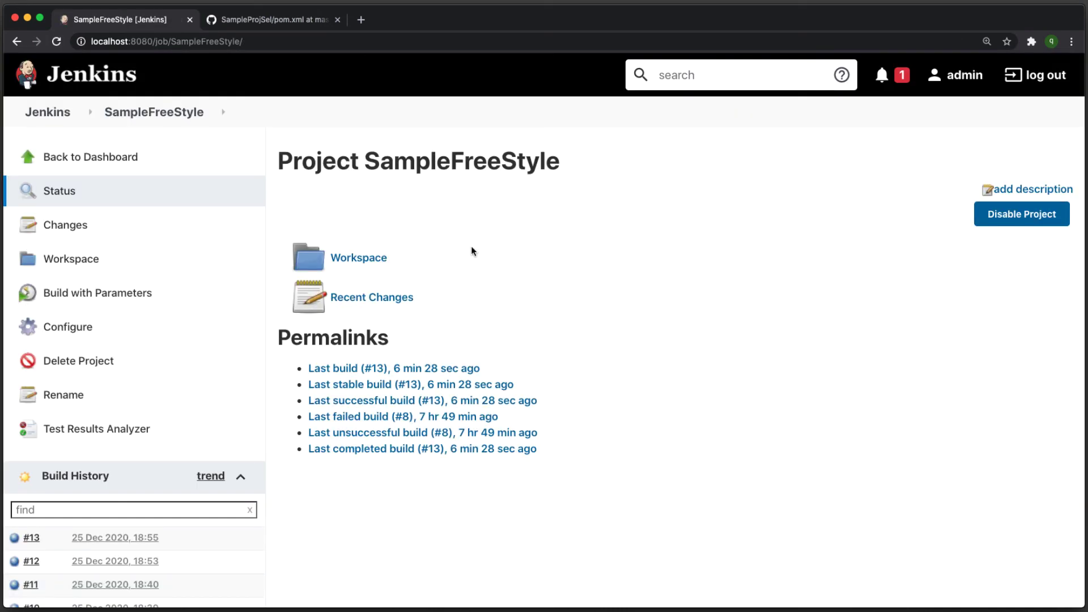
Step: Open the parameterised build form, choose firefox as the browser and check its versions list
{"action": "left_click", "coordinate": [114, 293]}
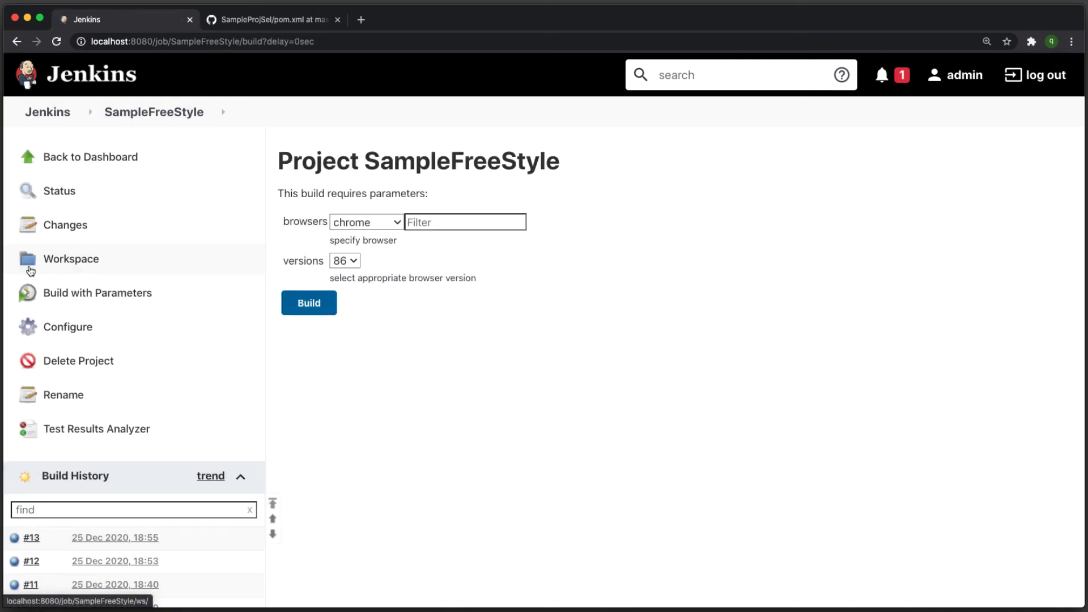
{"action": "left_click", "coordinate": [378, 226]}
{"action": "left_click", "coordinate": [375, 239]}
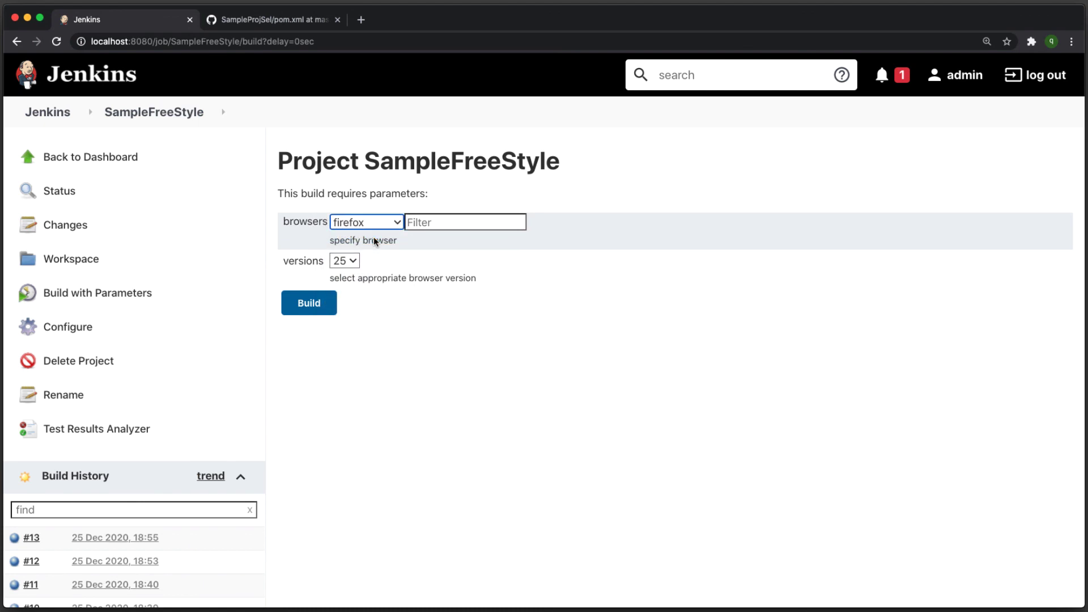
{"action": "left_click", "coordinate": [344, 262]}
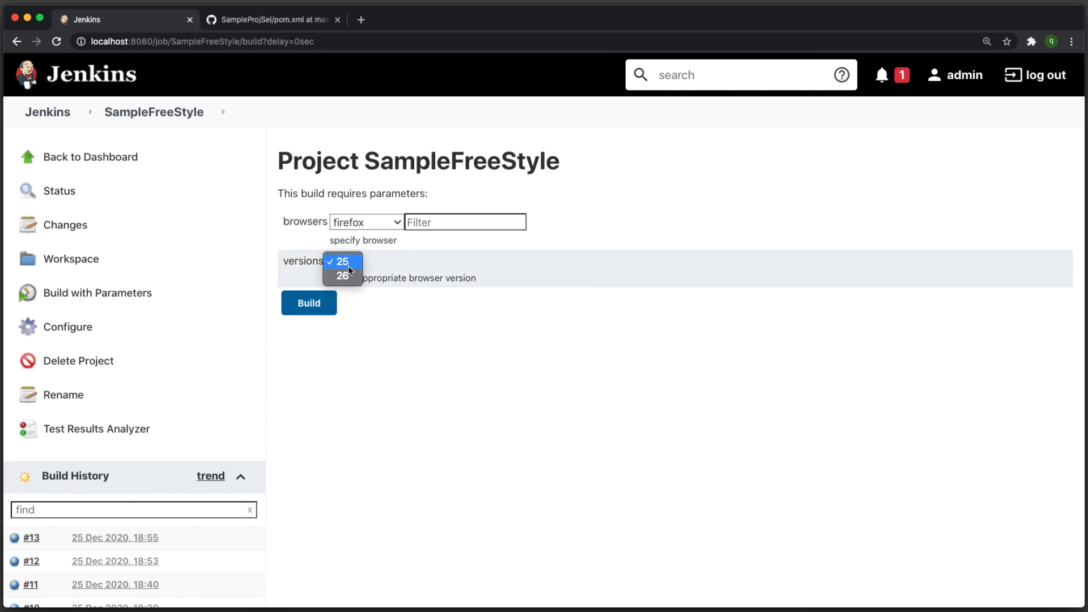
Step: Switch the build's browser to chrome and check which versions are offered for it
{"action": "left_click", "coordinate": [381, 221]}
{"action": "left_click", "coordinate": [381, 222]}
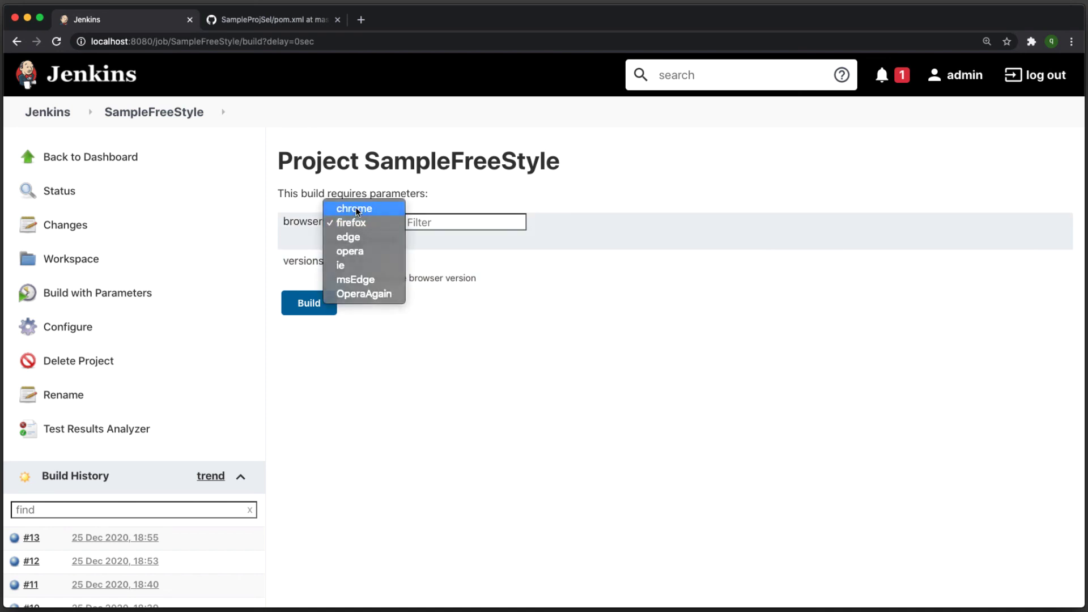
{"action": "left_click", "coordinate": [347, 210]}
{"action": "left_click", "coordinate": [345, 262]}
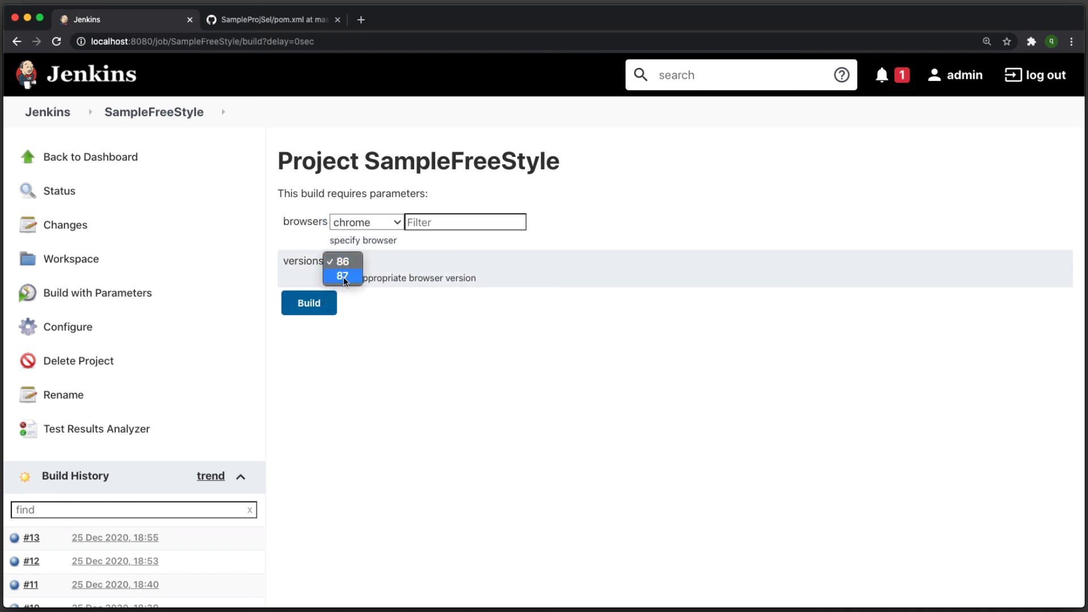
Step: Set the build's browser to firefox and its version to 26, and start the build
{"action": "left_click", "coordinate": [374, 221]}
{"action": "left_click", "coordinate": [374, 221]}
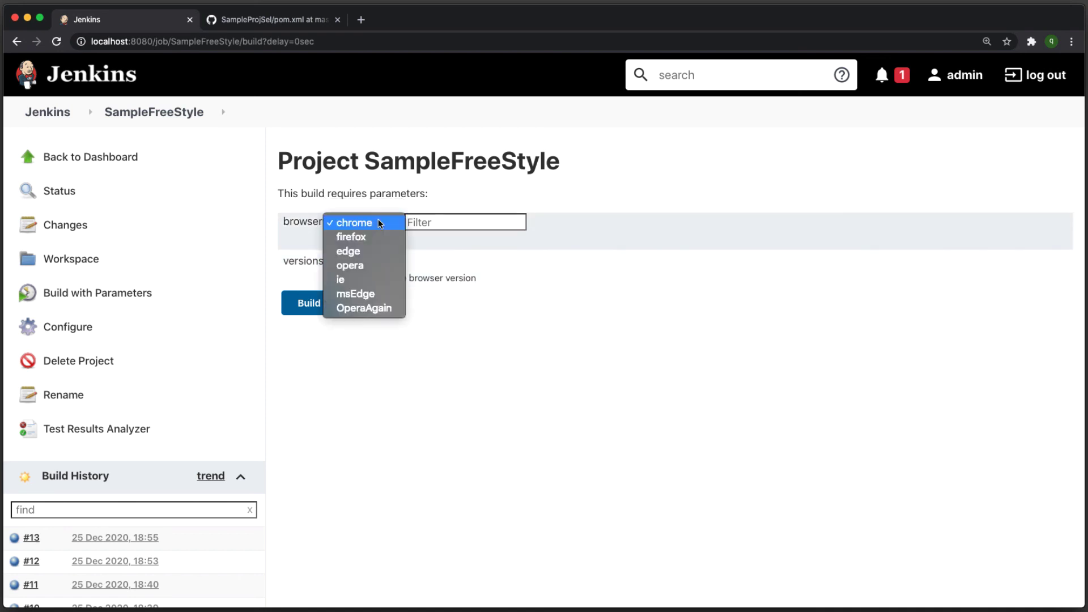
{"action": "left_click", "coordinate": [347, 300]}
{"action": "left_click", "coordinate": [346, 262]}
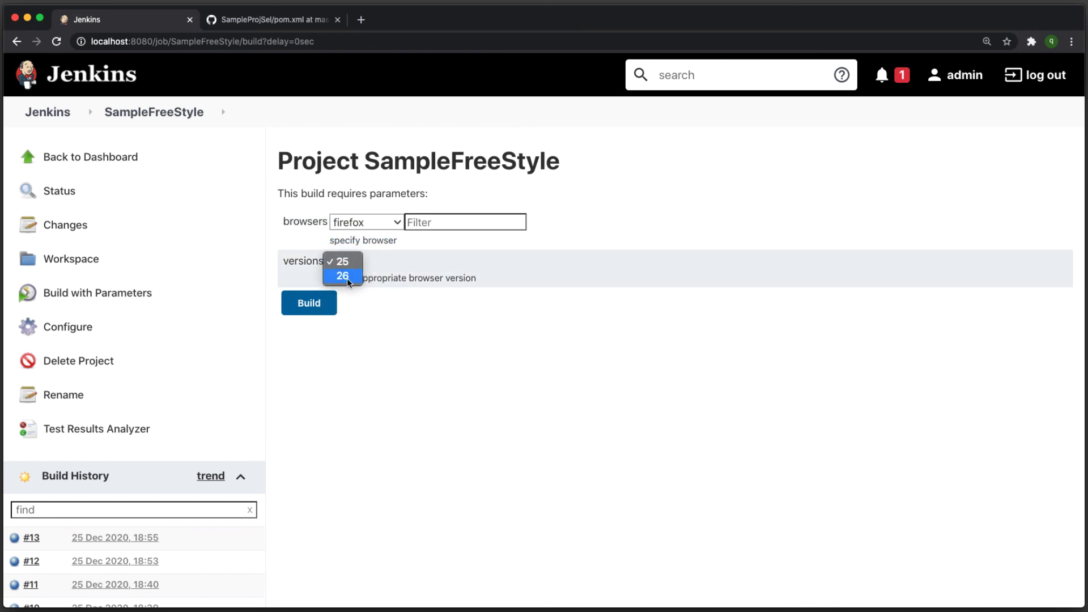
{"action": "left_click", "coordinate": [342, 276]}
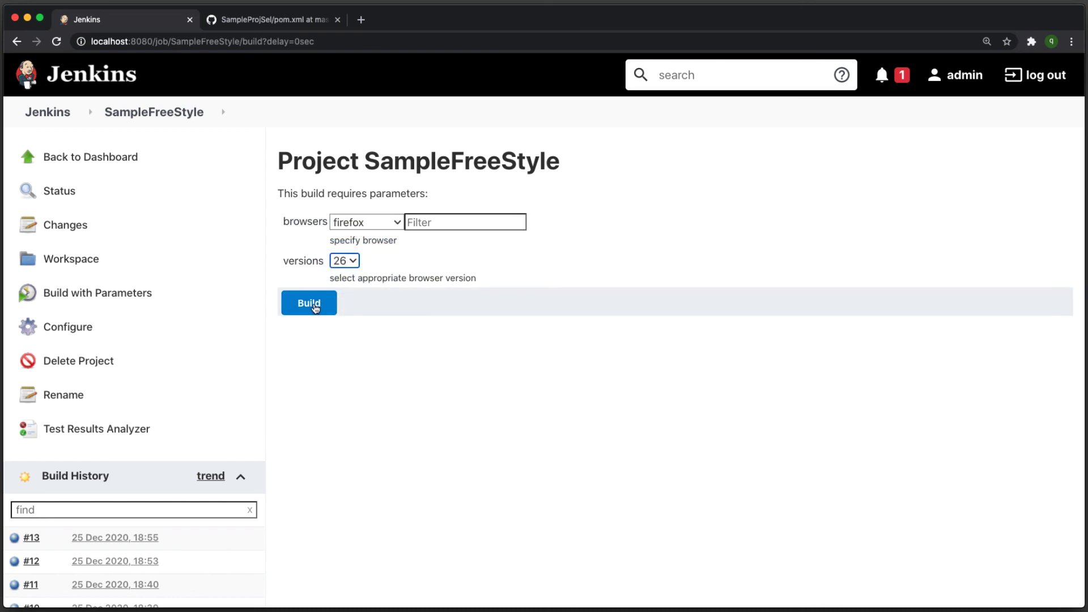
{"action": "left_click", "coordinate": [315, 307]}
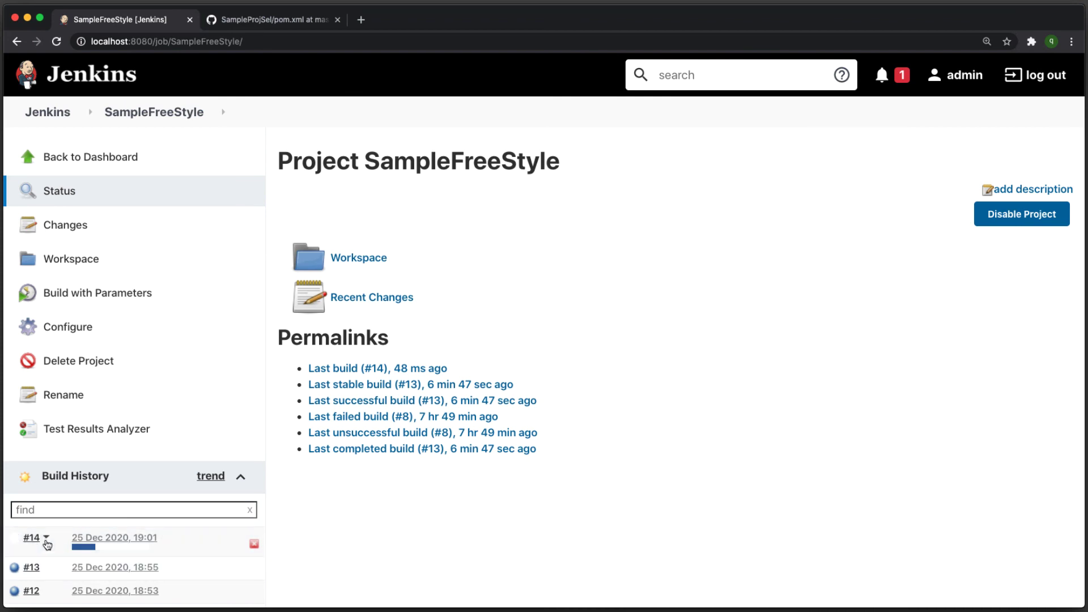
Step: Open the newest build's console output and check the echoed browser and version values
{"action": "left_click", "coordinate": [48, 540]}
{"action": "left_click", "coordinate": [102, 433]}
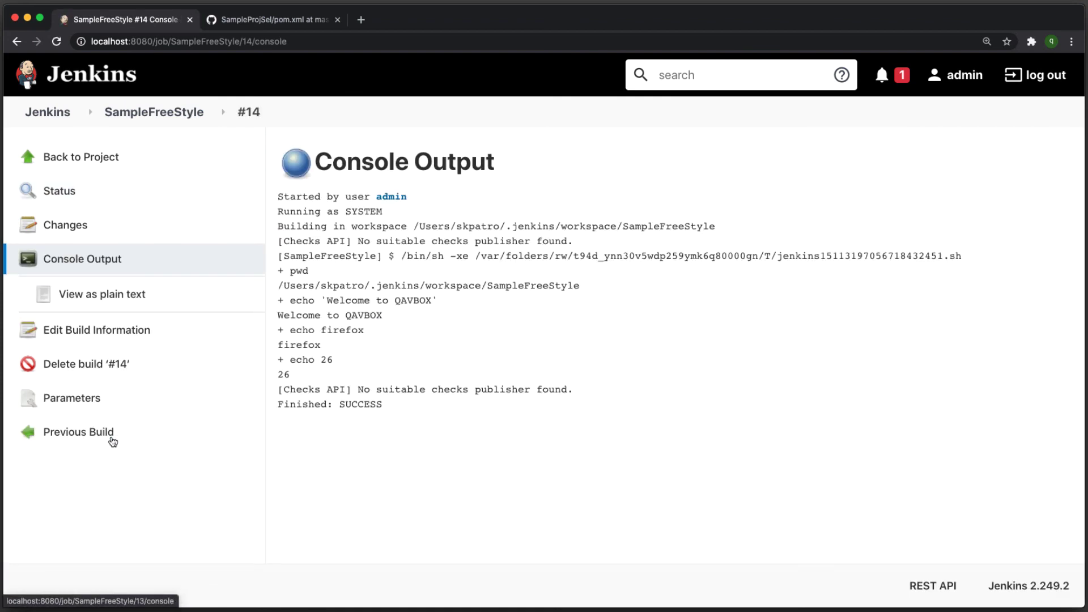
{"action": "double_click", "coordinate": [344, 331]}
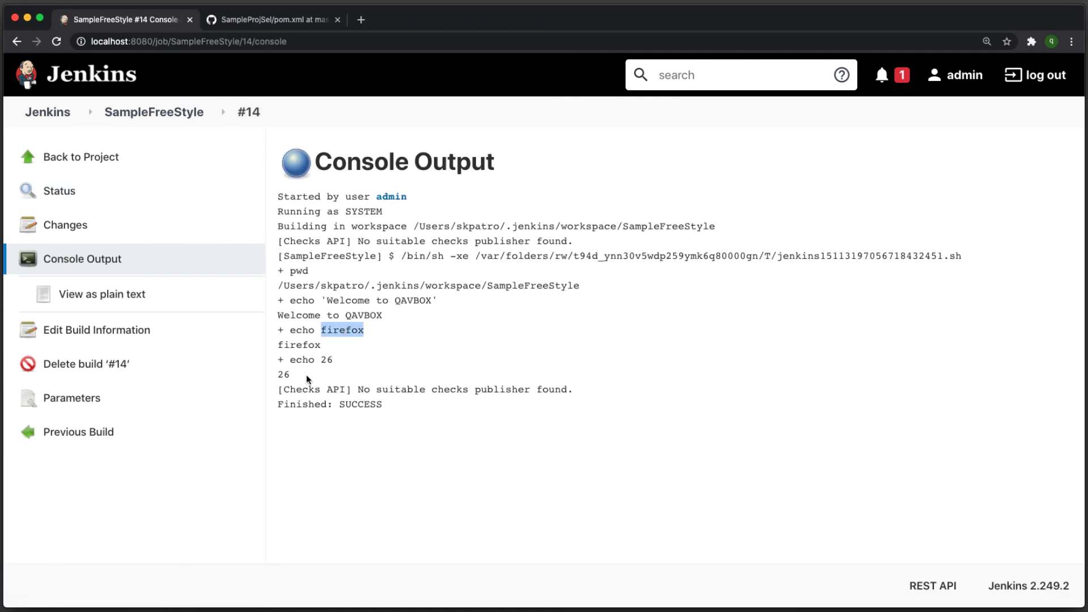
{"action": "double_click", "coordinate": [286, 376]}
{"action": "left_click", "coordinate": [509, 358]}
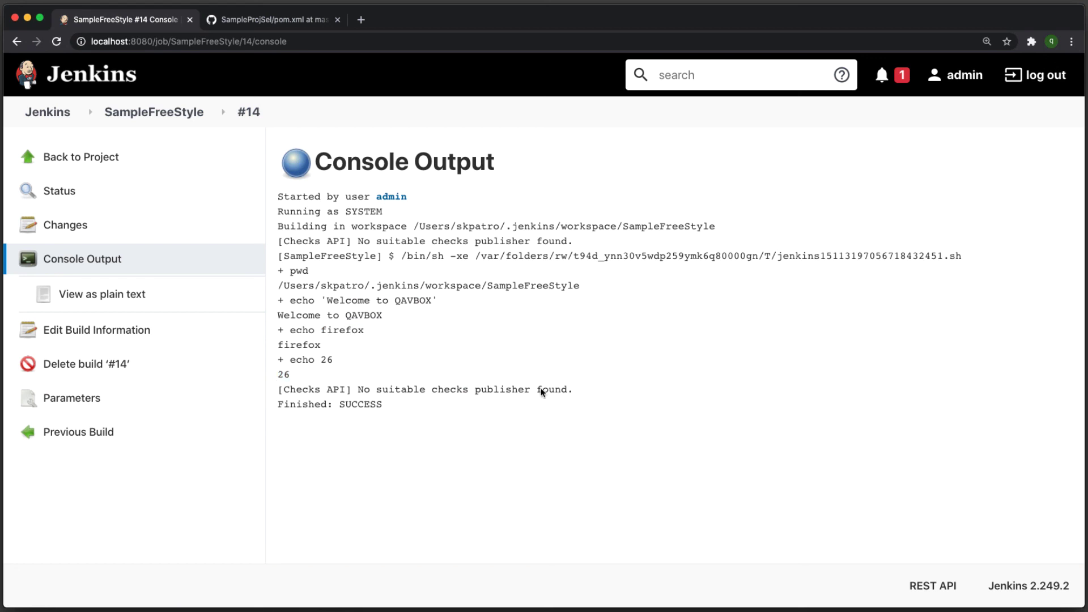
Step: Return to the project, open its configuration and review the versions script, the build section and the browsers parameter
{"action": "left_click", "coordinate": [84, 164]}
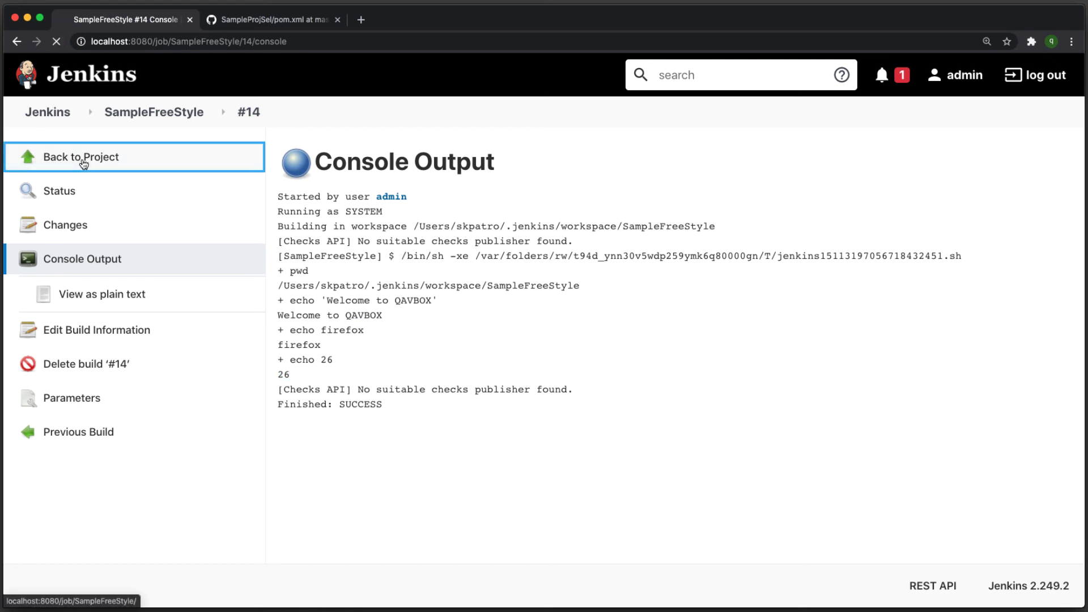
{"action": "left_click", "coordinate": [133, 305]}
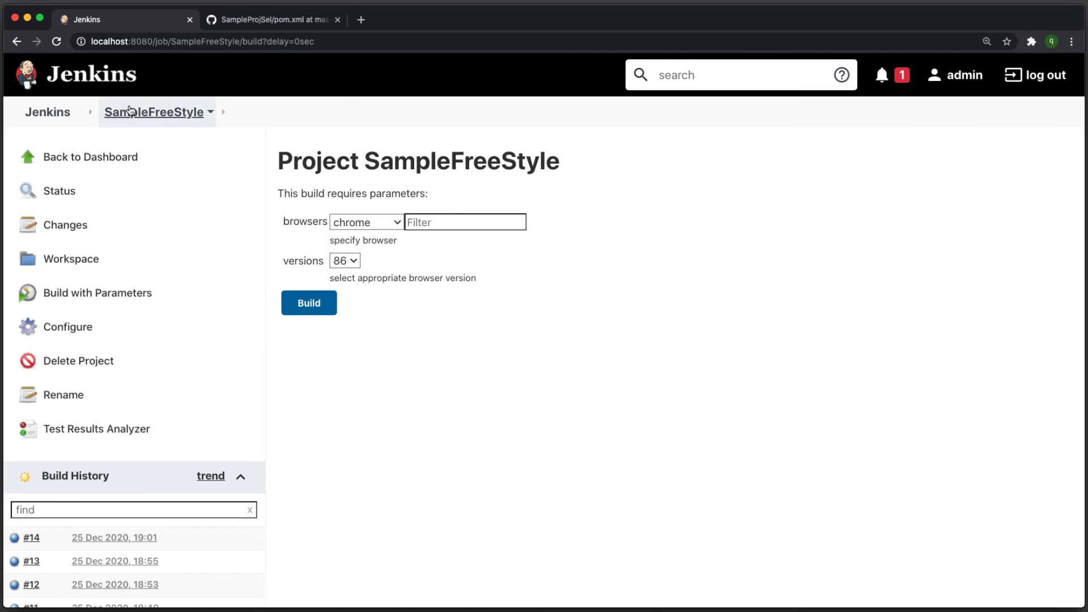
{"action": "left_click", "coordinate": [88, 326]}
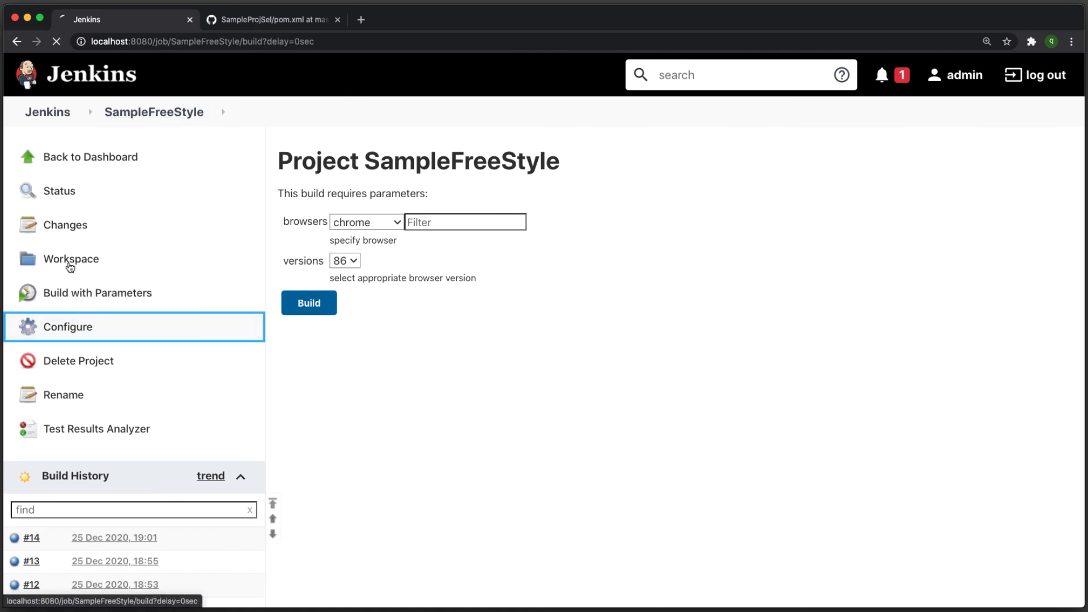
{"action": "scroll", "coordinate": [468, 324], "scroll_direction": "down", "scroll_amount": 20}
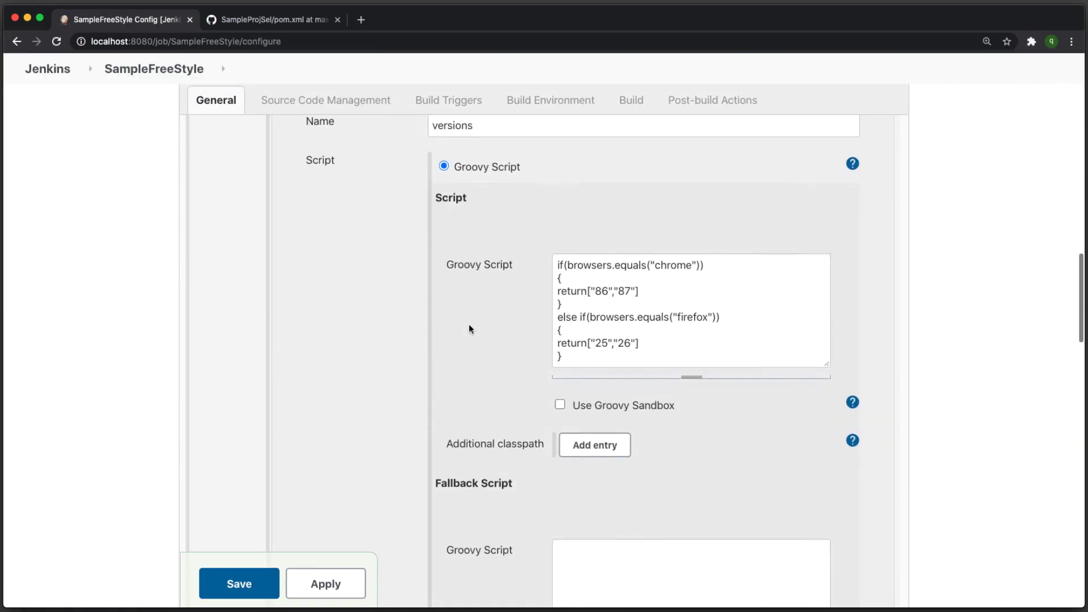
{"action": "scroll", "coordinate": [468, 324], "scroll_direction": "down", "scroll_amount": 3}
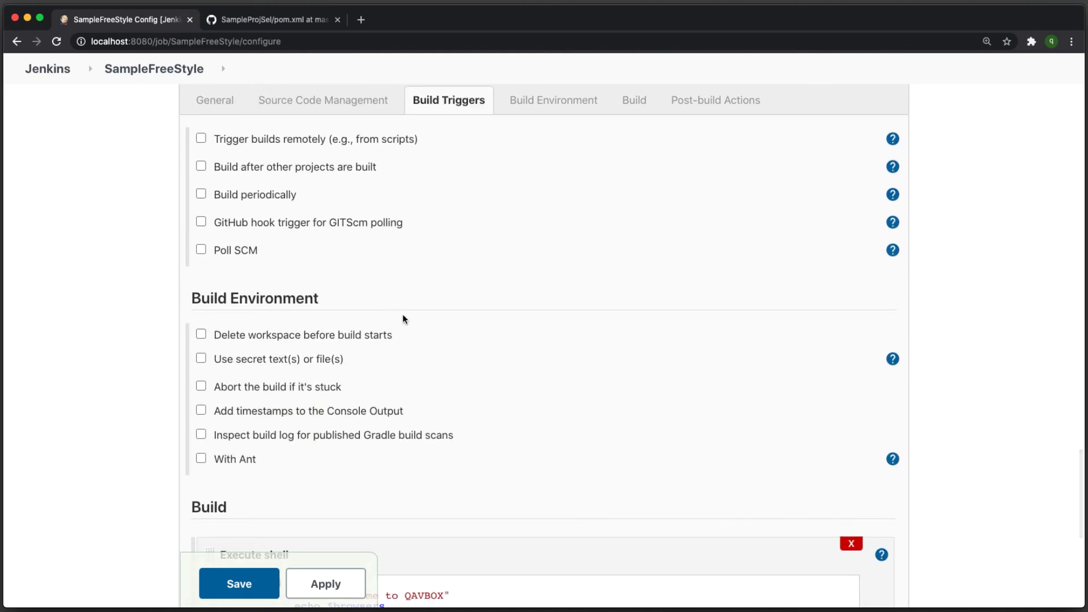
{"action": "scroll", "coordinate": [466, 311], "scroll_direction": "up", "scroll_amount": 20}
{"action": "scroll", "coordinate": [466, 311], "scroll_direction": "up", "scroll_amount": 10}
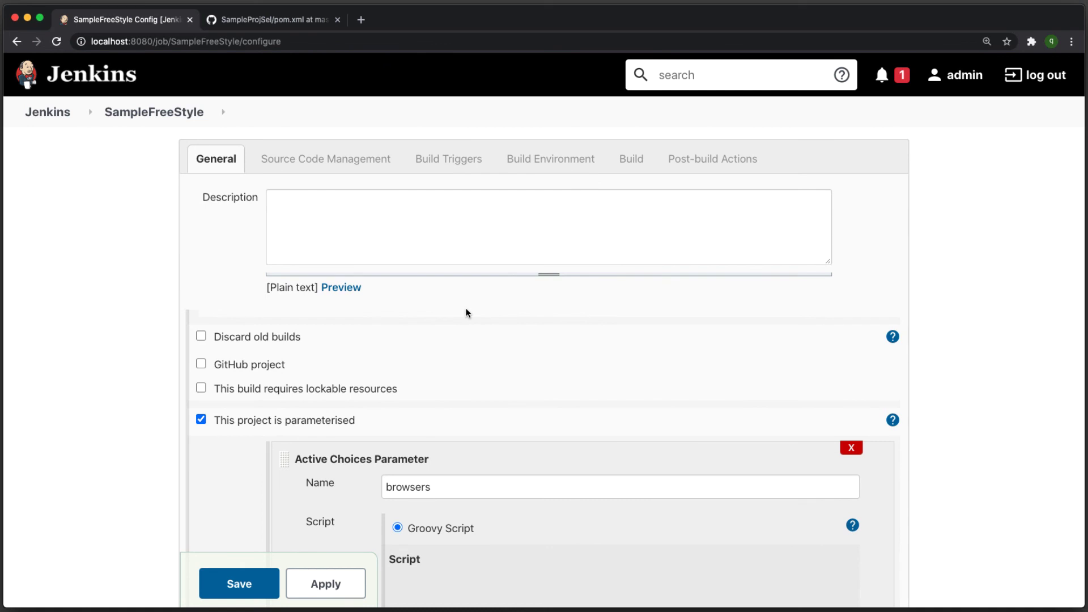
{"action": "scroll", "coordinate": [466, 312], "scroll_direction": "down", "scroll_amount": 3}
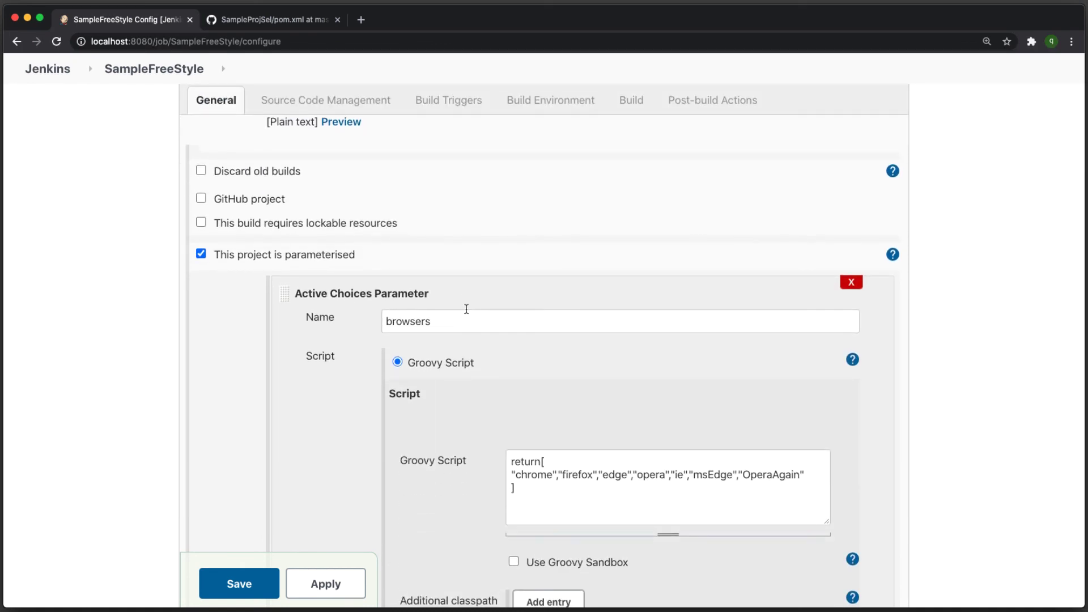
{"action": "left_click", "coordinate": [450, 325]}
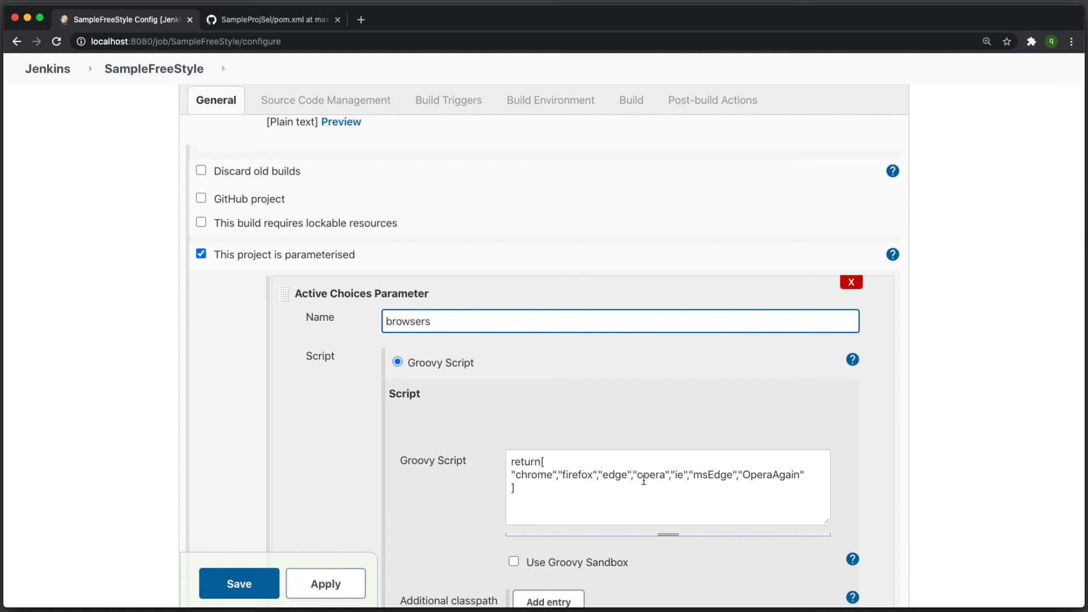
{"action": "left_click", "coordinate": [947, 337]}
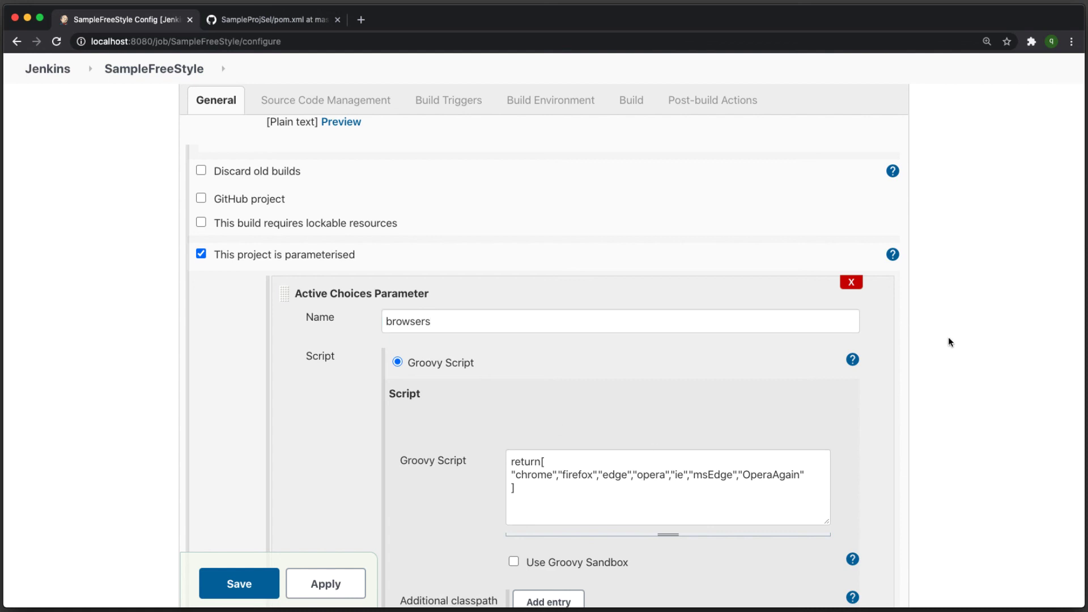
{"action": "scroll", "coordinate": [947, 336], "scroll_direction": "up", "scroll_amount": 3}
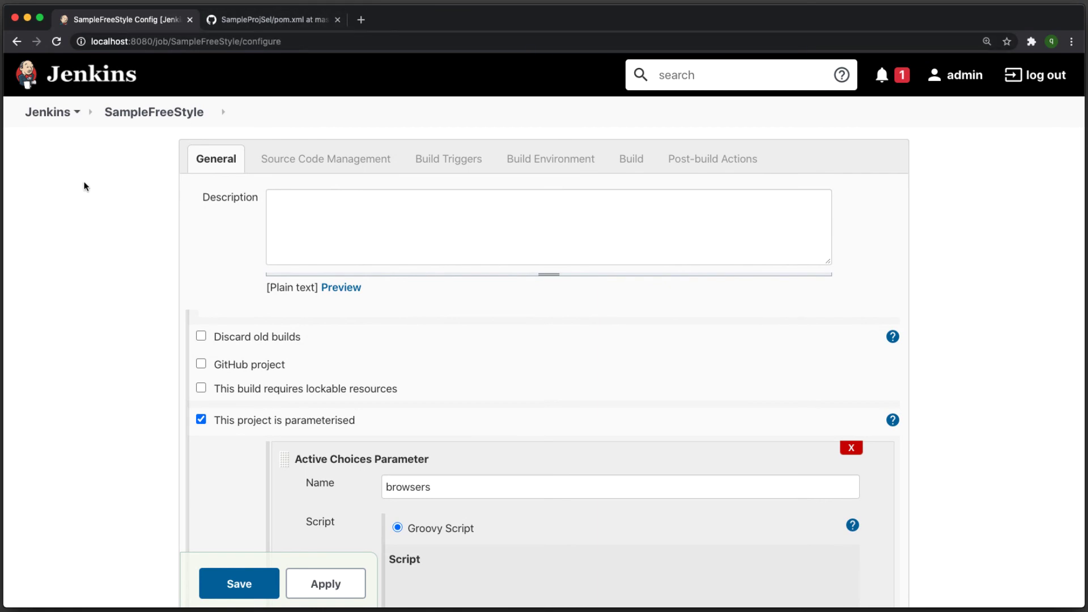
Step: Open the Jenkins plugin manager and search the available plugins for "active"
{"action": "left_click", "coordinate": [48, 112]}
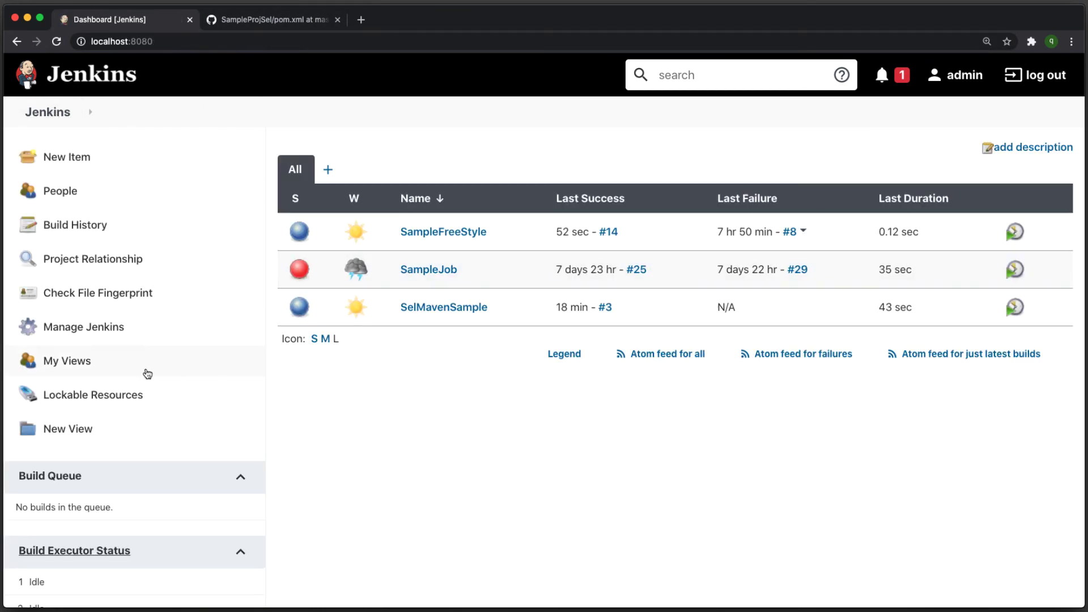
{"action": "left_click", "coordinate": [92, 327]}
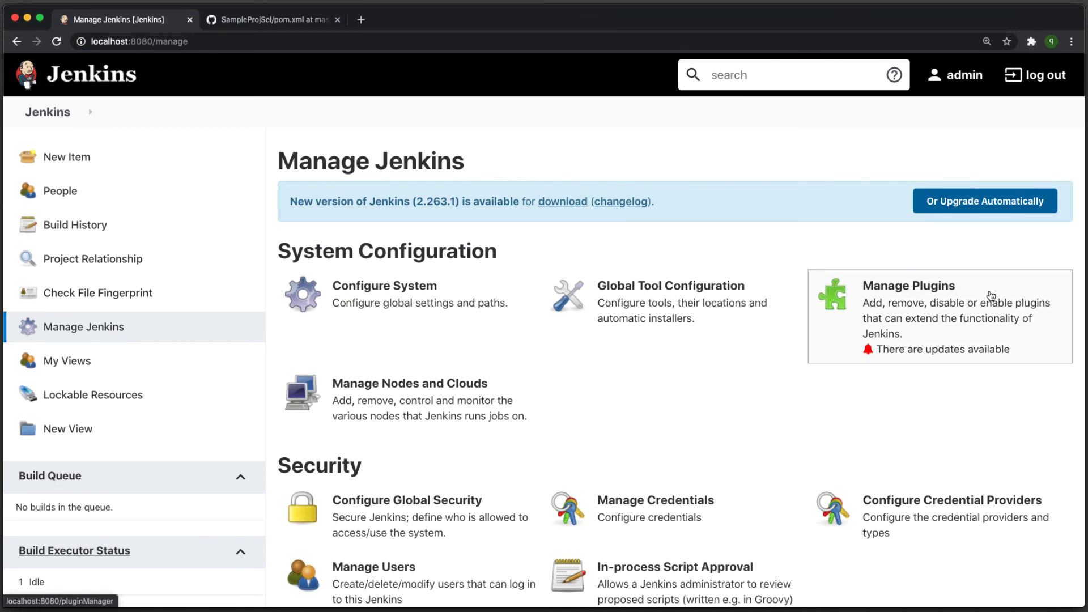
{"action": "left_click", "coordinate": [946, 301]}
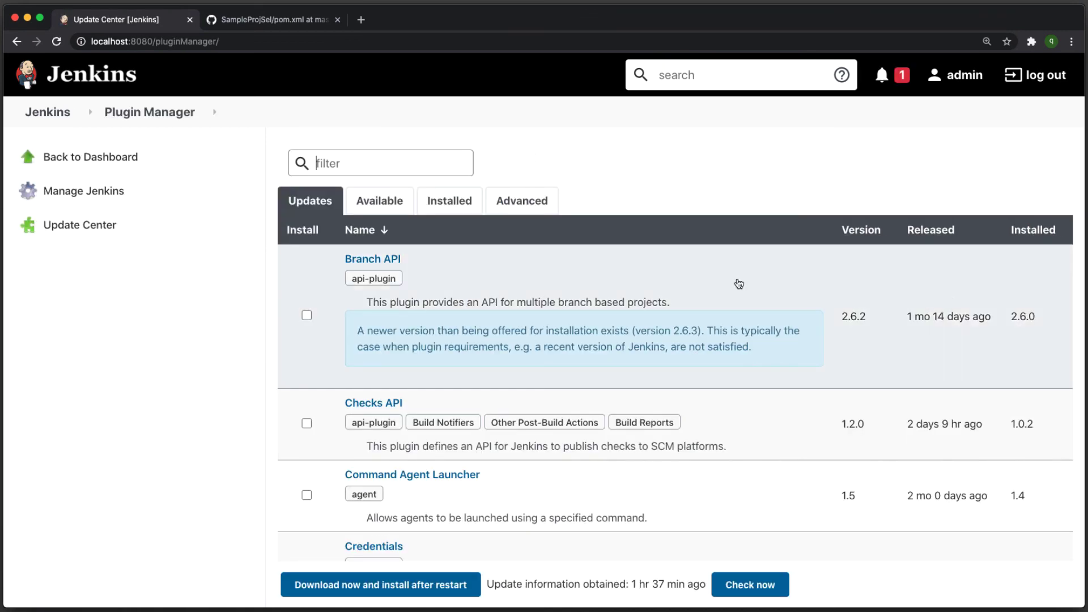
{"action": "left_click", "coordinate": [380, 201]}
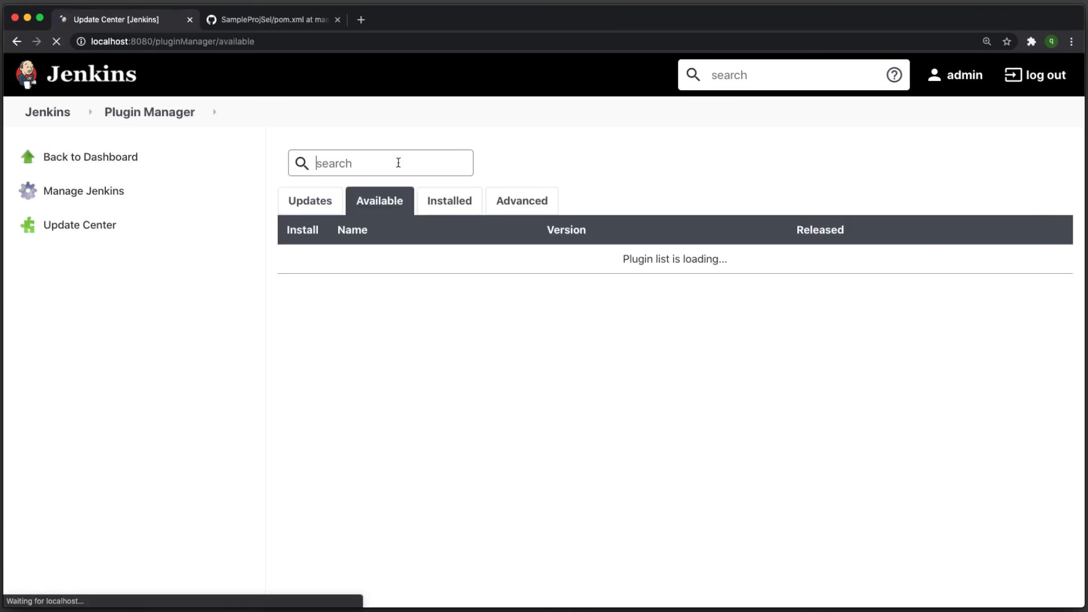
{"action": "type", "text": "activ"}
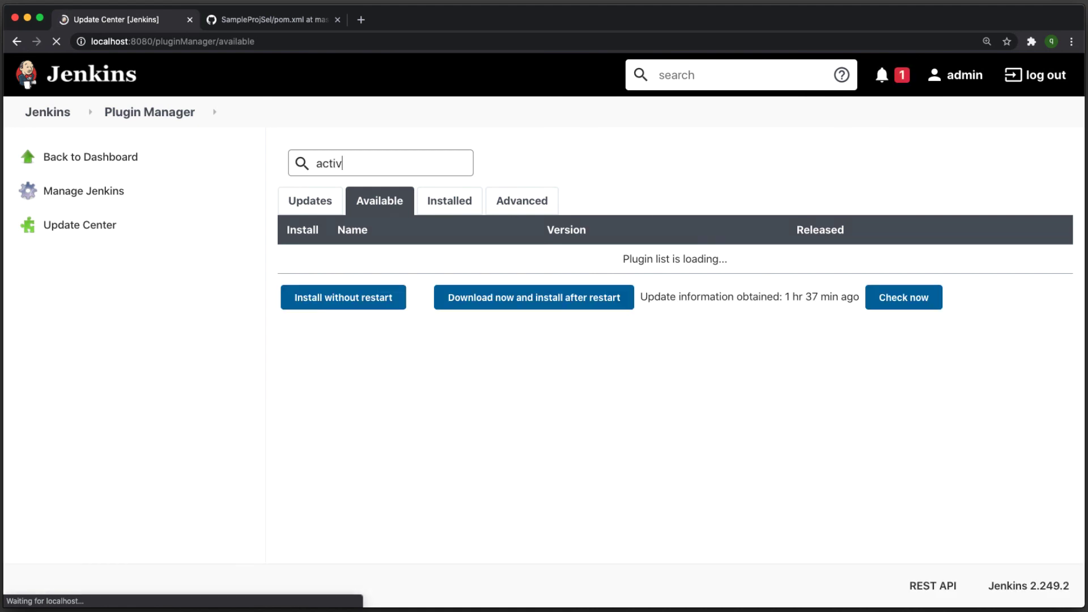
{"action": "type", "text": "e"}
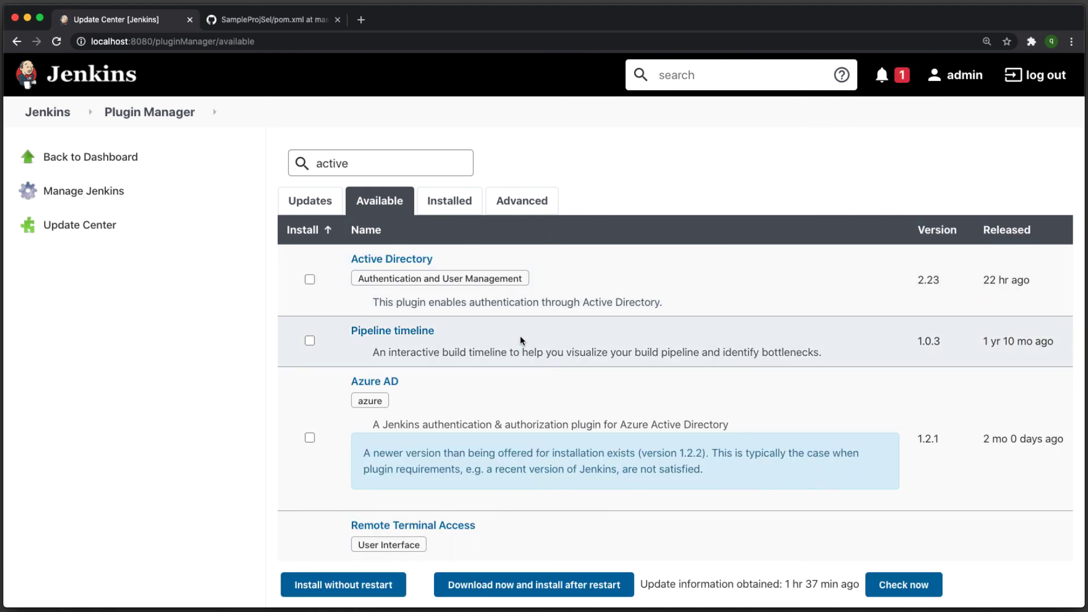
{"action": "scroll", "coordinate": [521, 340], "scroll_direction": "down", "scroll_amount": 3}
{"action": "scroll", "coordinate": [498, 272], "scroll_direction": "up", "scroll_amount": 2}
Step: Find the Active Choices Plug-in among the installed plugins and open its documentation page
{"action": "left_click", "coordinate": [452, 170]}
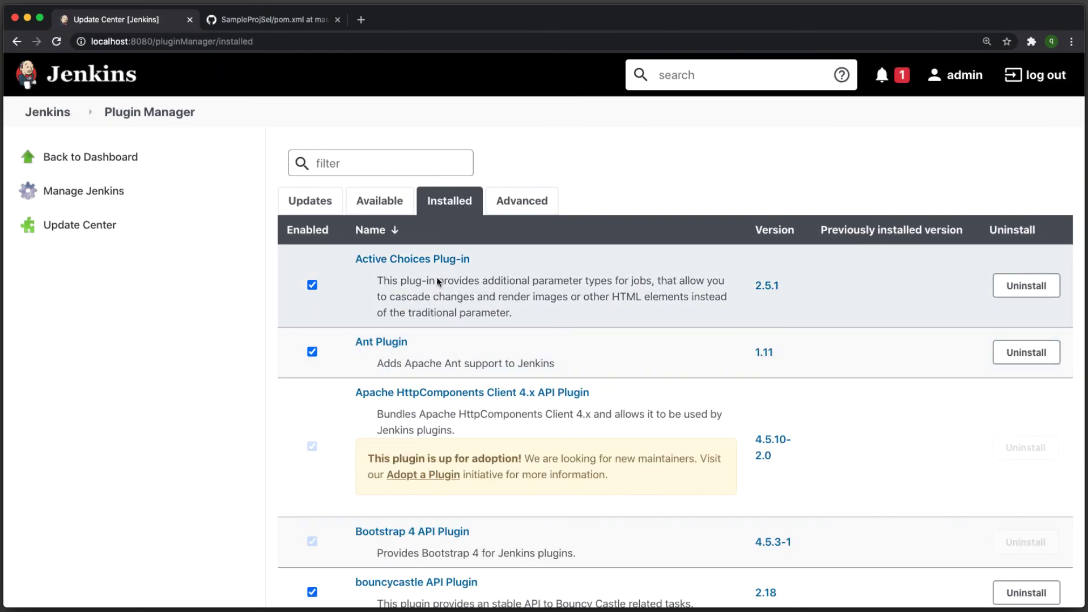
{"action": "left_click", "coordinate": [404, 260]}
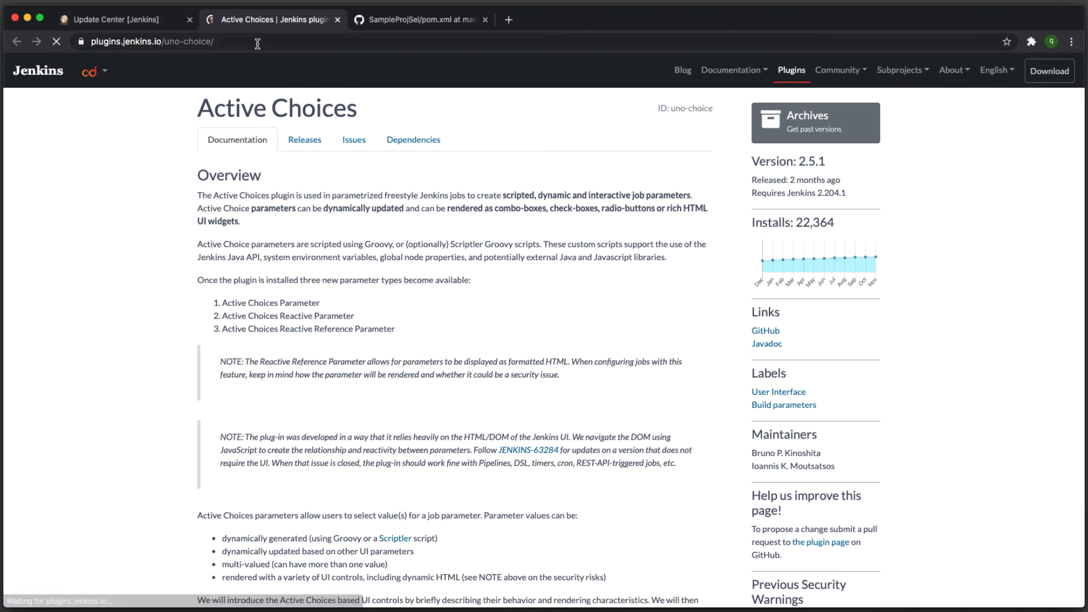
{"action": "left_click", "coordinate": [244, 41]}
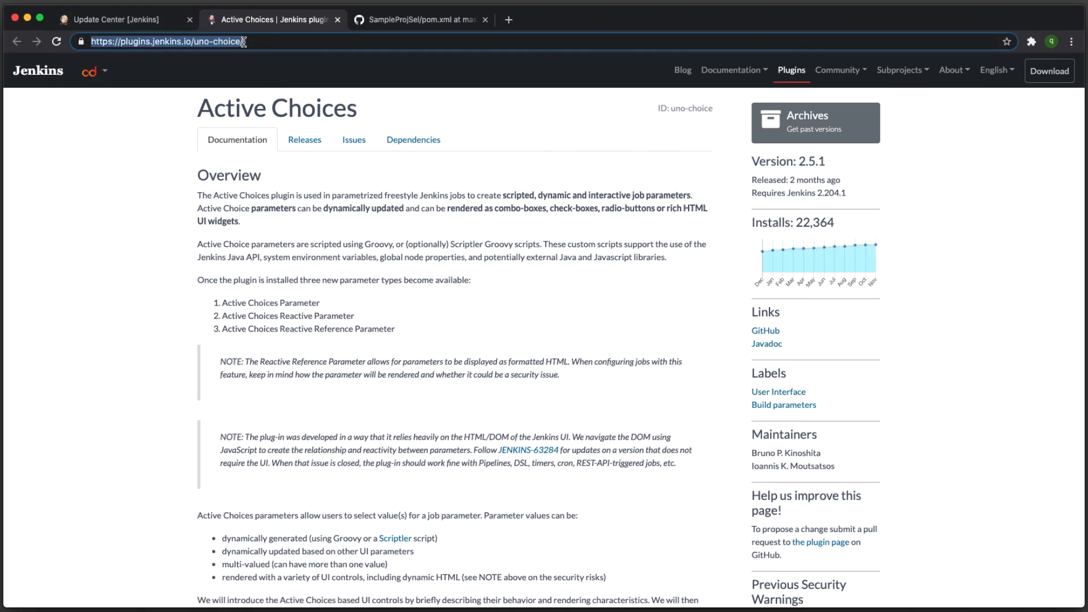
{"action": "left_click", "coordinate": [508, 328]}
Step: Examine the Active Choices documentation on parameter types, rendering options and the reactive parameter configuration in Example 02
{"action": "scroll", "coordinate": [488, 371], "scroll_direction": "down", "scroll_amount": 10}
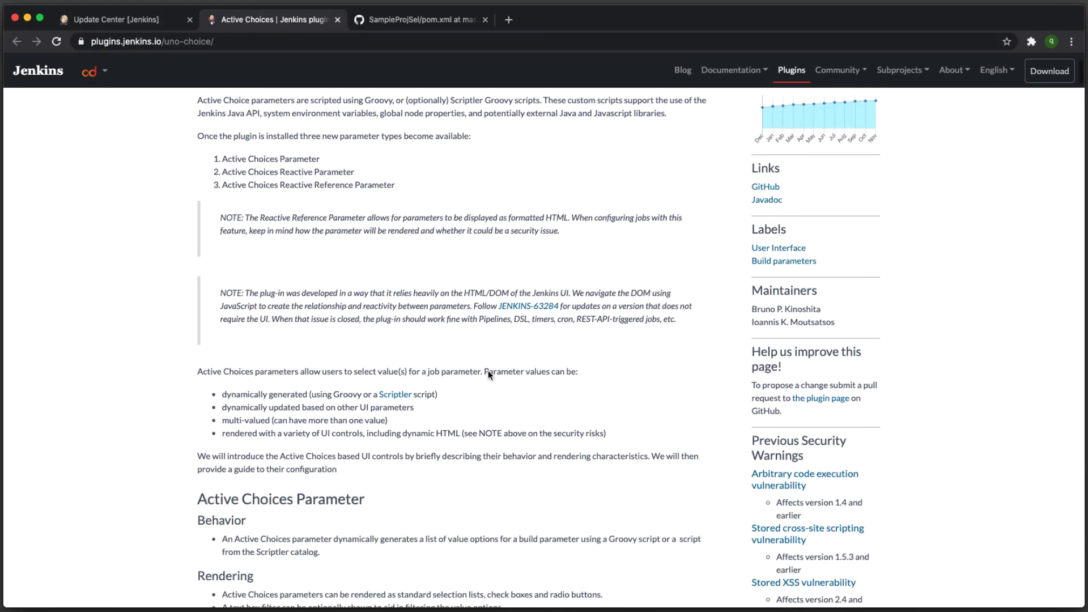
{"action": "scroll", "coordinate": [488, 375], "scroll_direction": "down", "scroll_amount": 1}
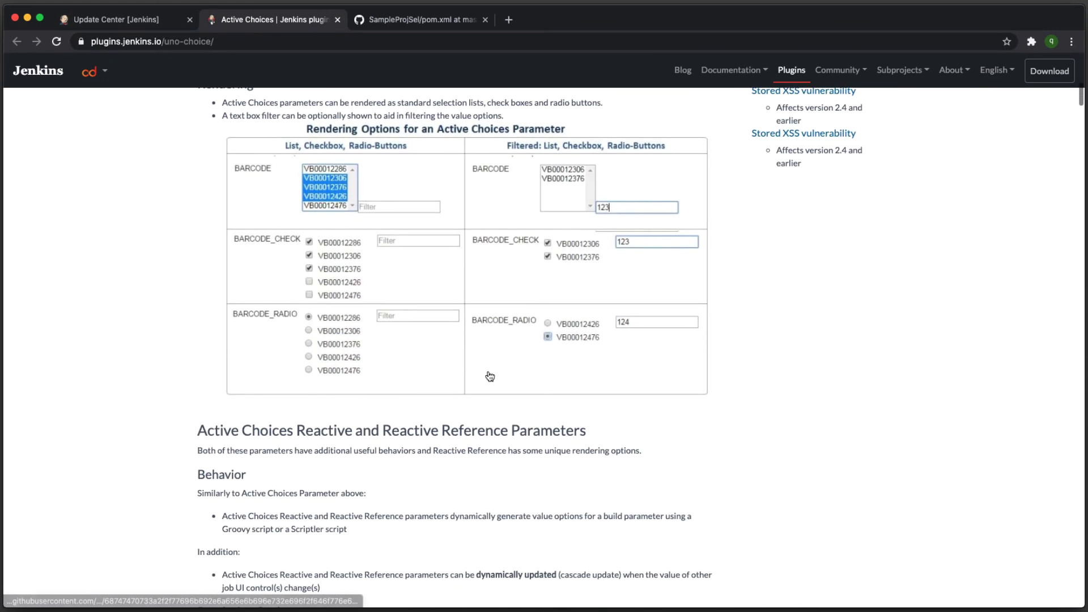
{"action": "scroll", "coordinate": [489, 376], "scroll_direction": "down", "scroll_amount": 9}
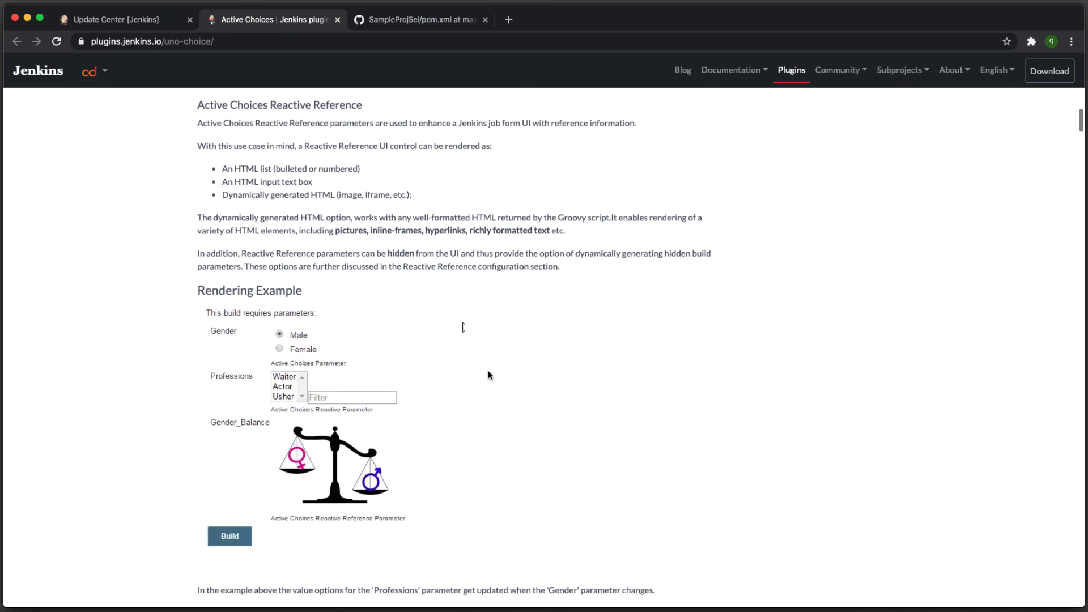
{"action": "scroll", "coordinate": [488, 370], "scroll_direction": "down", "scroll_amount": 3}
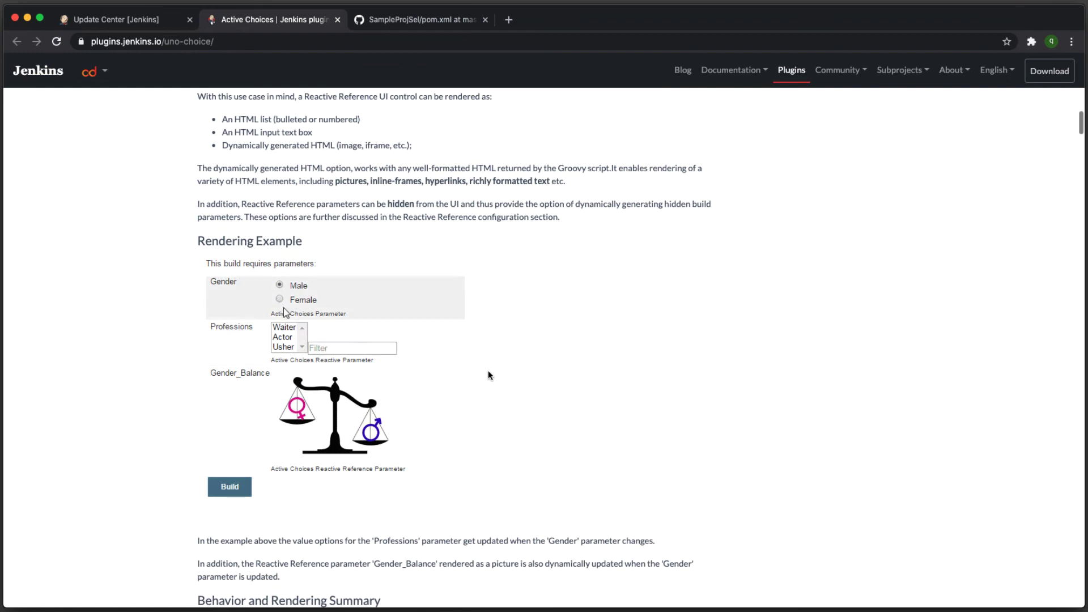
{"action": "scroll", "coordinate": [606, 376], "scroll_direction": "down", "scroll_amount": 8}
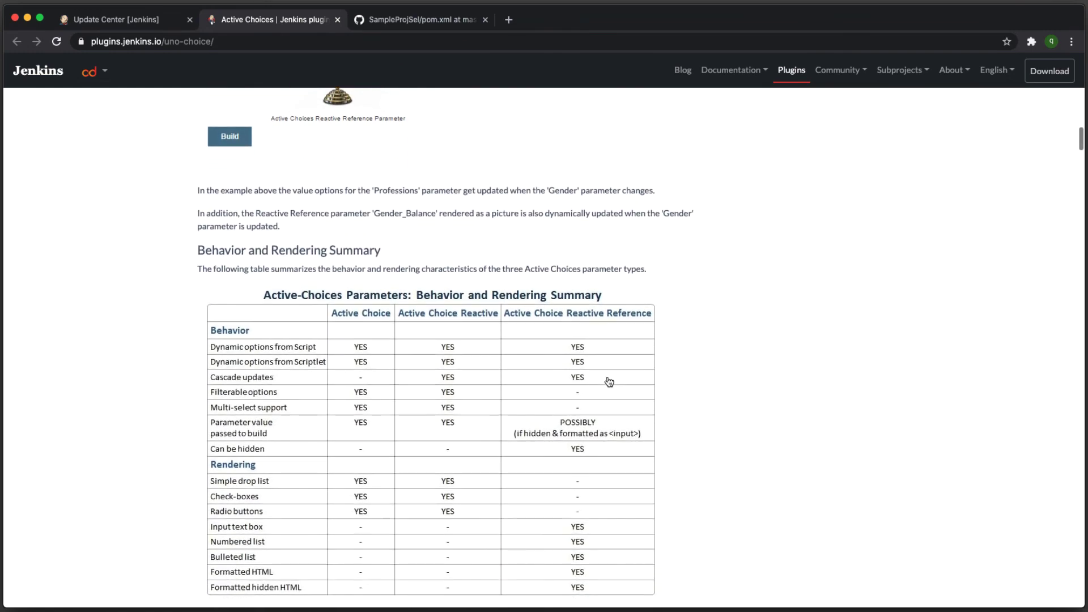
{"action": "scroll", "coordinate": [609, 381], "scroll_direction": "down", "scroll_amount": 10}
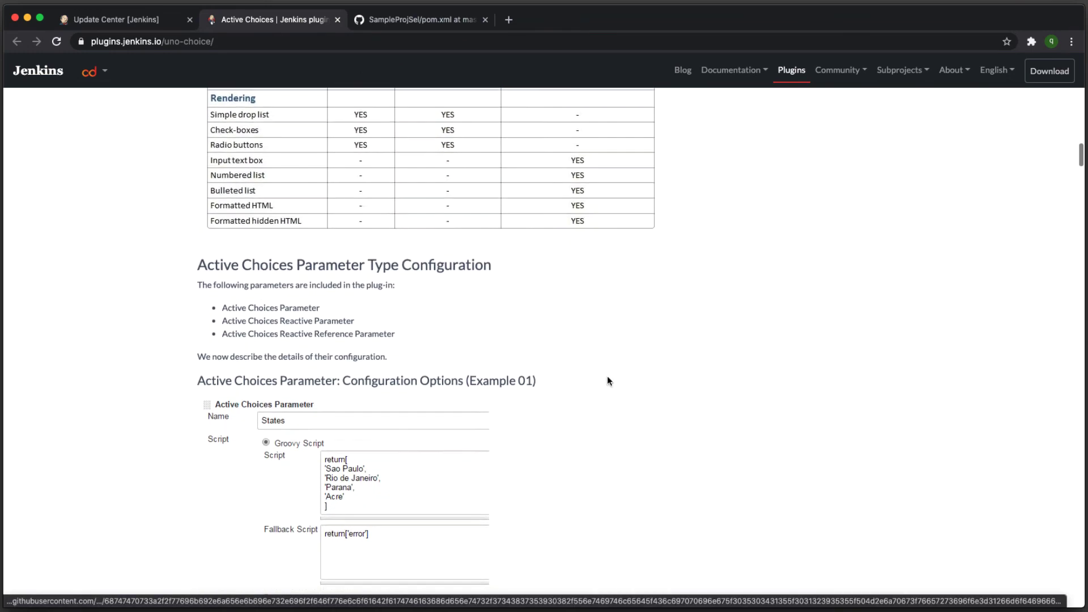
{"action": "scroll", "coordinate": [607, 381], "scroll_direction": "down", "scroll_amount": 15}
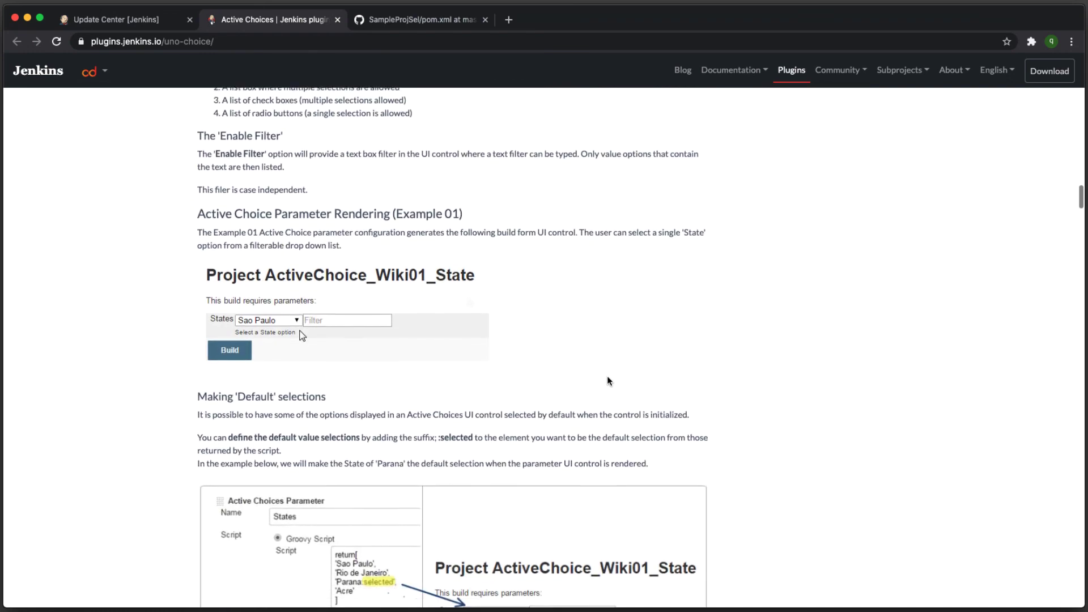
{"action": "scroll", "coordinate": [609, 382], "scroll_direction": "down", "scroll_amount": 13}
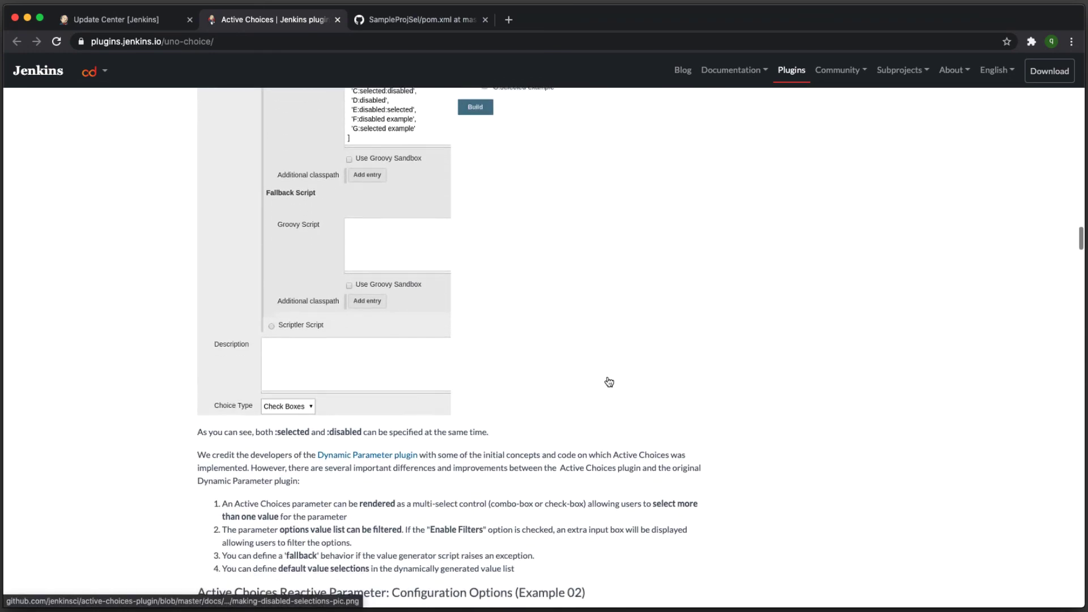
{"action": "scroll", "coordinate": [610, 381], "scroll_direction": "down", "scroll_amount": 1}
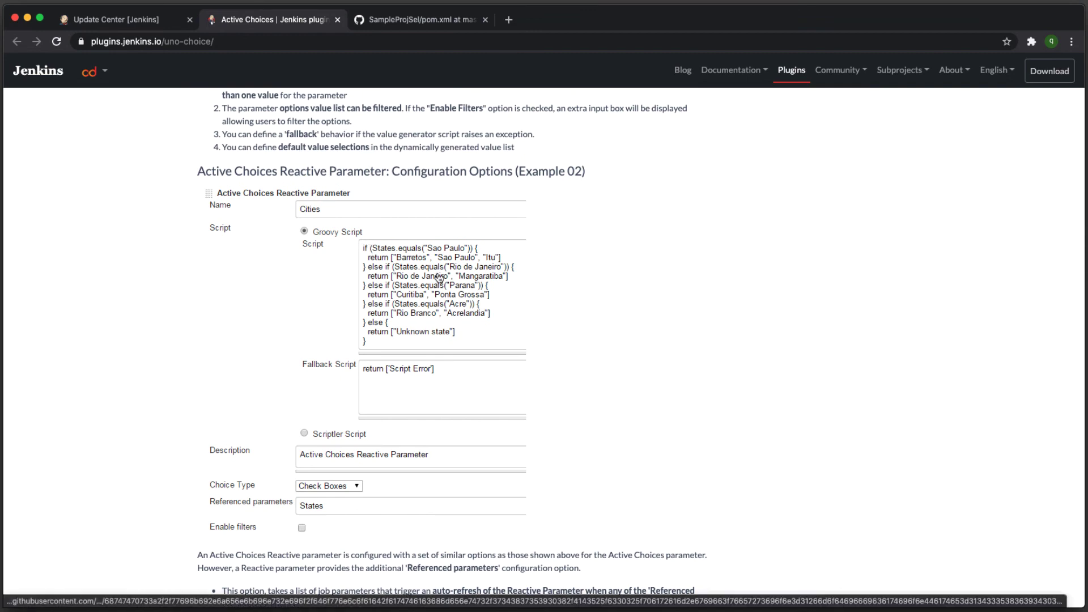
Step: Examine the Reactive Parameter Rendering section of Example 02, the earlier configuration and rendering examples, and the Overview of the Active Choices documentation
{"action": "scroll", "coordinate": [640, 315], "scroll_direction": "down", "scroll_amount": 10}
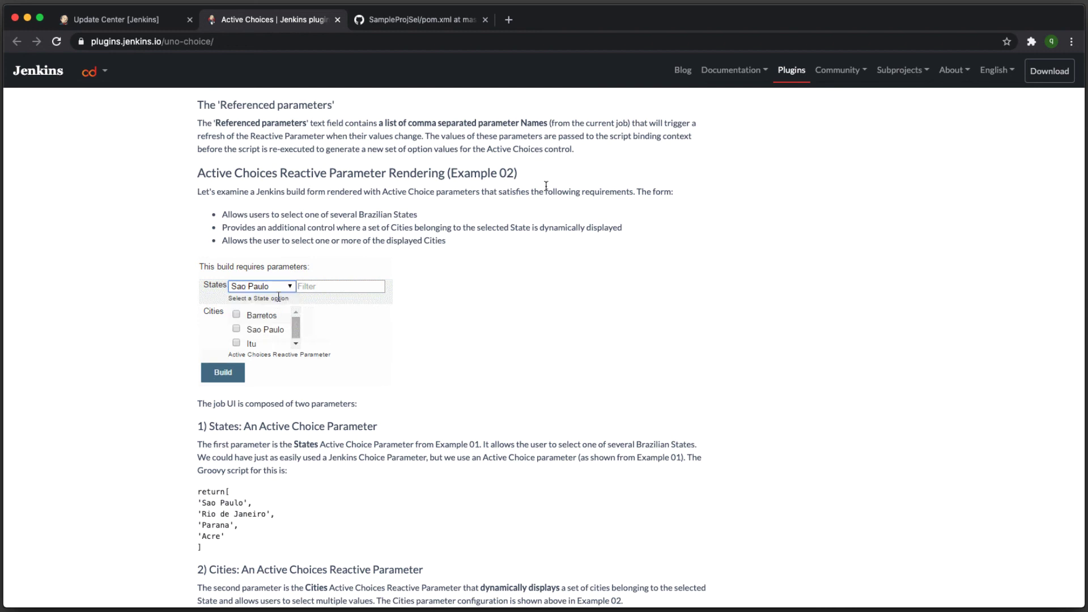
{"action": "left_click_drag", "start_coordinate": [531, 177], "coordinate": [198, 174]}
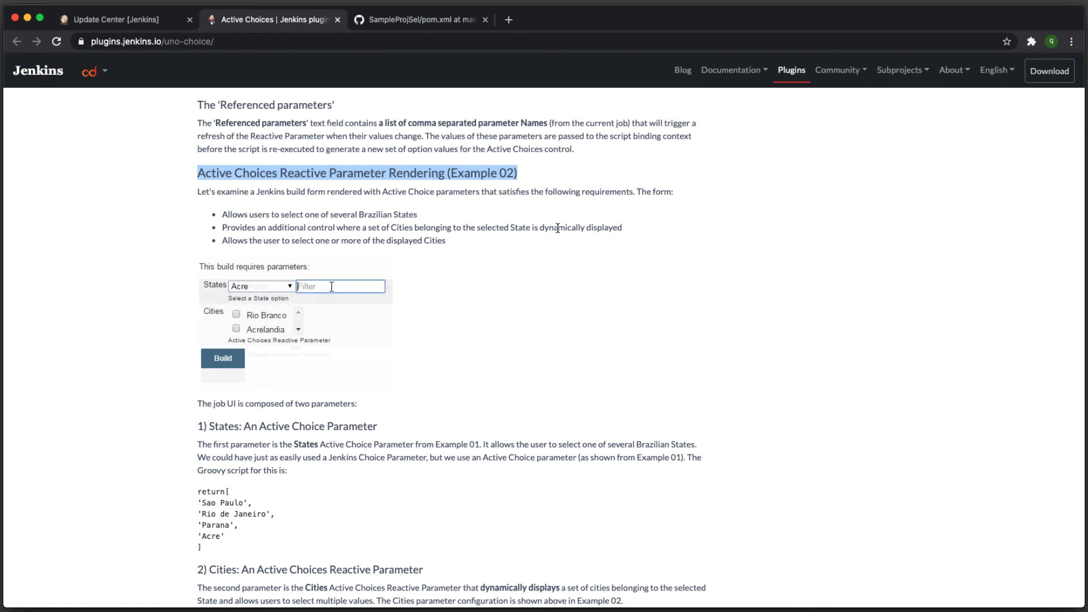
{"action": "scroll", "coordinate": [557, 227], "scroll_direction": "up", "scroll_amount": 3}
{"action": "scroll", "coordinate": [611, 247], "scroll_direction": "up", "scroll_amount": 10}
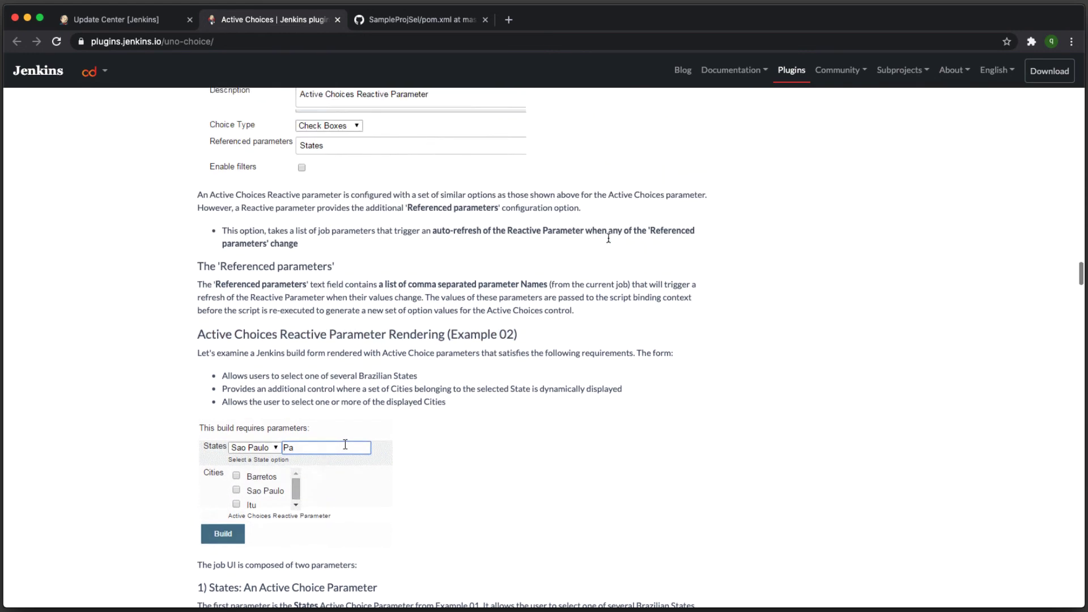
{"action": "scroll", "coordinate": [609, 242], "scroll_direction": "up", "scroll_amount": 15}
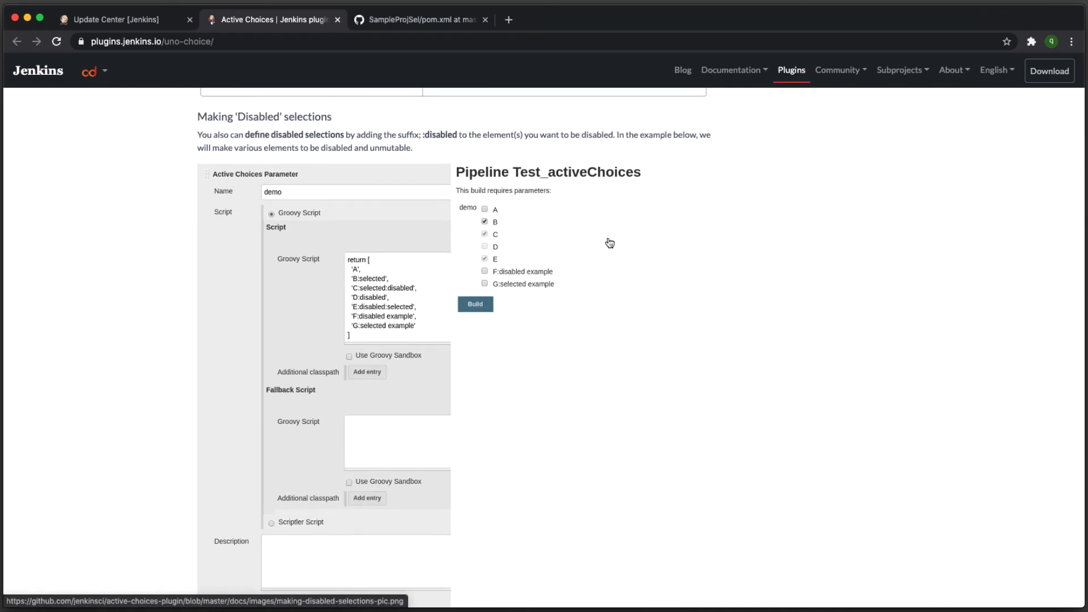
{"action": "scroll", "coordinate": [610, 242], "scroll_direction": "up", "scroll_amount": 5}
{"action": "scroll", "coordinate": [610, 243], "scroll_direction": "up", "scroll_amount": 20}
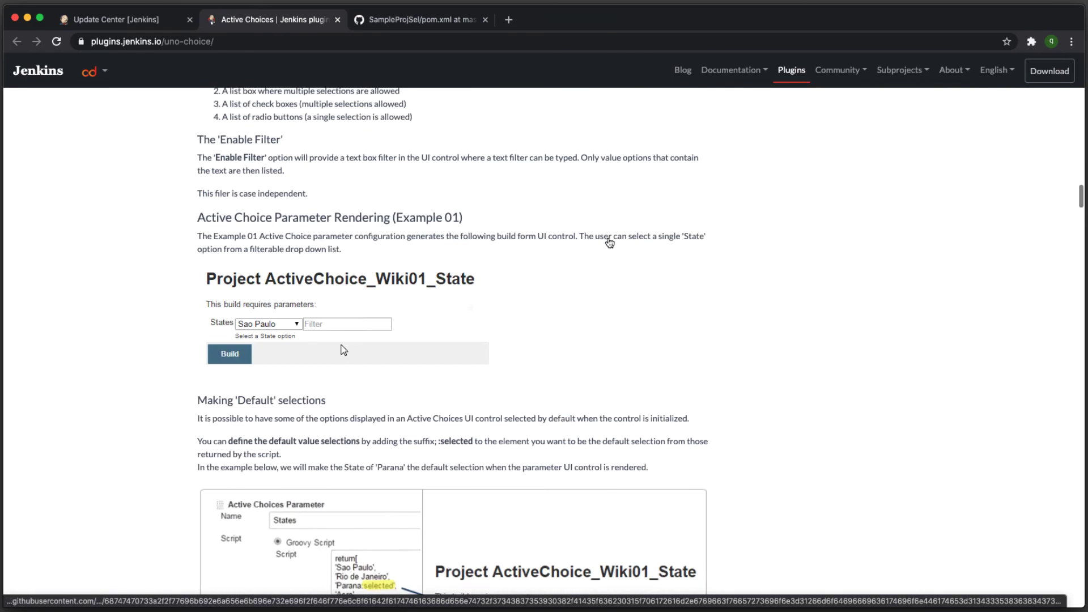
{"action": "scroll", "coordinate": [607, 242], "scroll_direction": "up", "scroll_amount": 20}
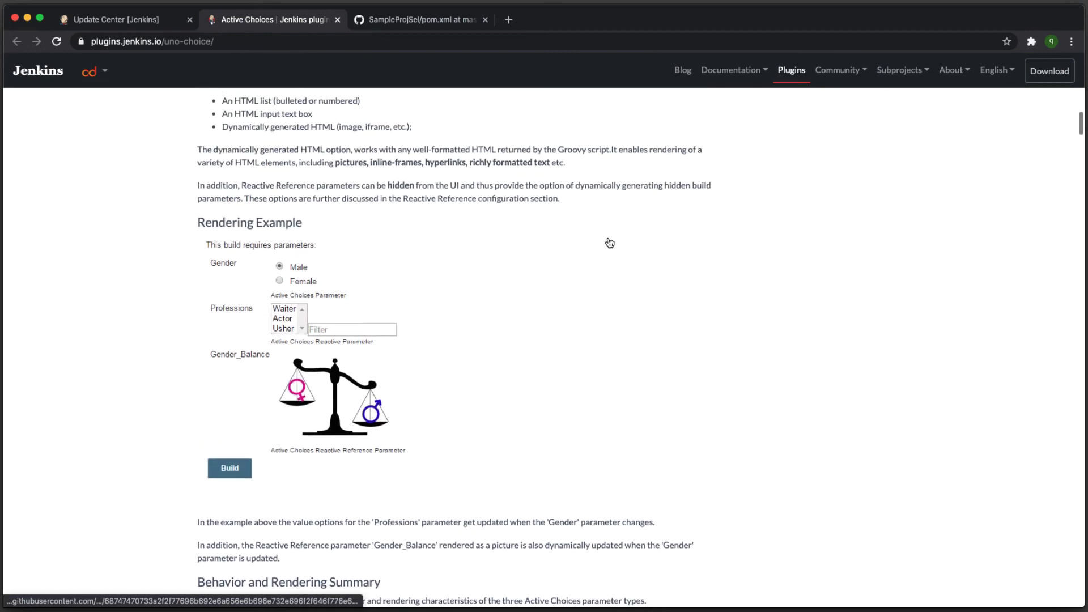
{"action": "scroll", "coordinate": [607, 242], "scroll_direction": "up", "scroll_amount": 20}
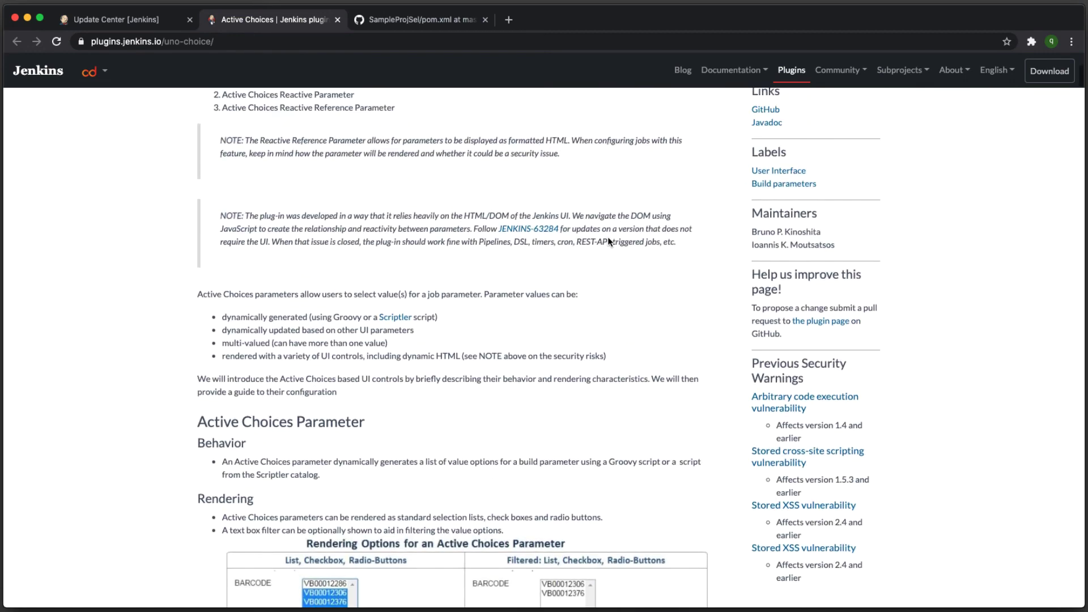
{"action": "scroll", "coordinate": [540, 233], "scroll_direction": "up", "scroll_amount": 3}
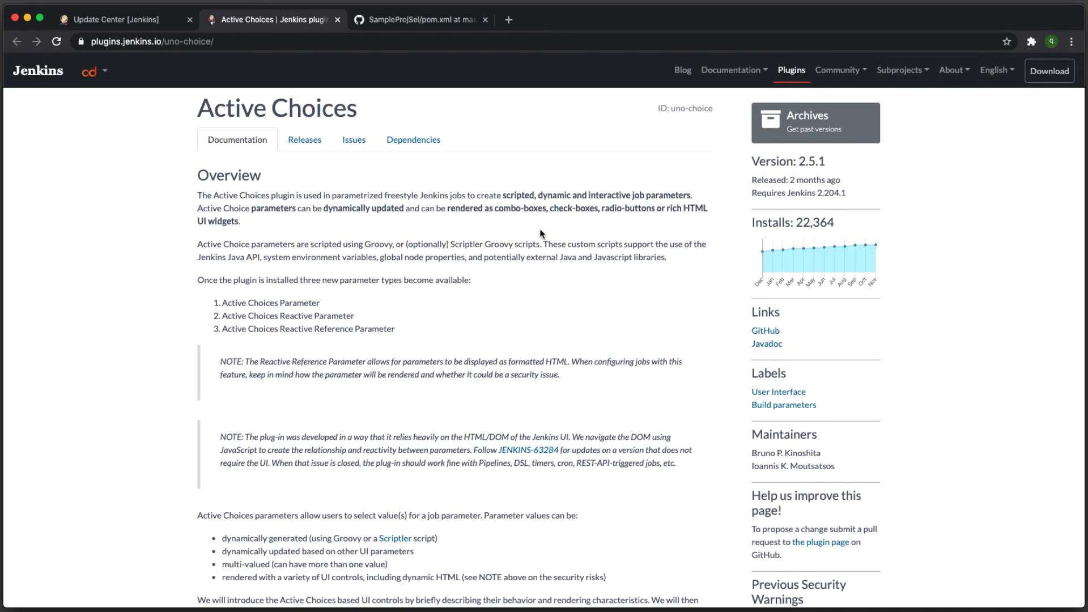
{"action": "key", "text": "super+a"}
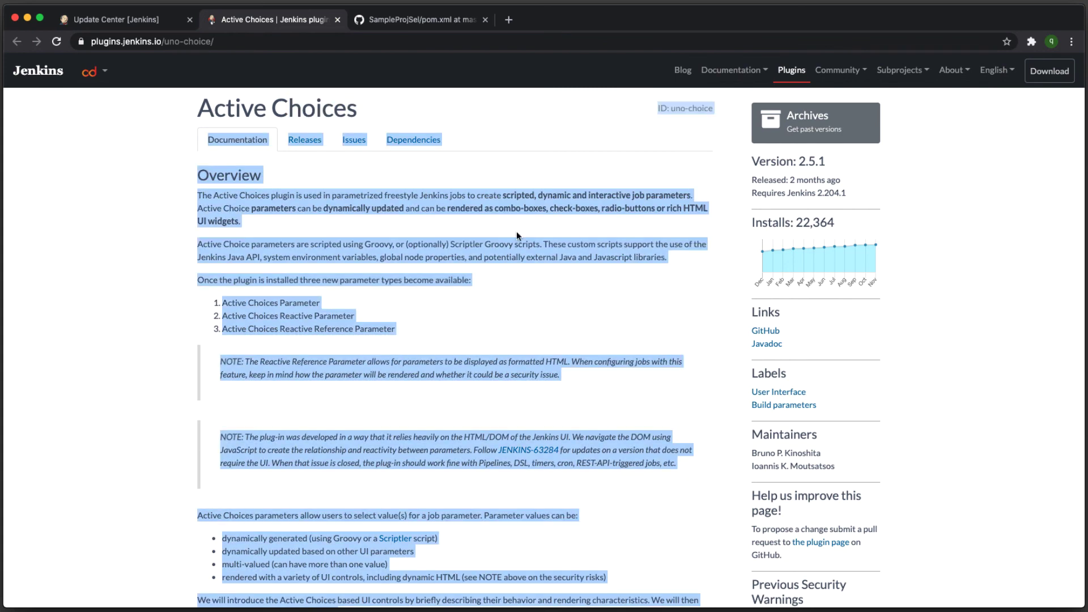
{"action": "left_click", "coordinate": [554, 297]}
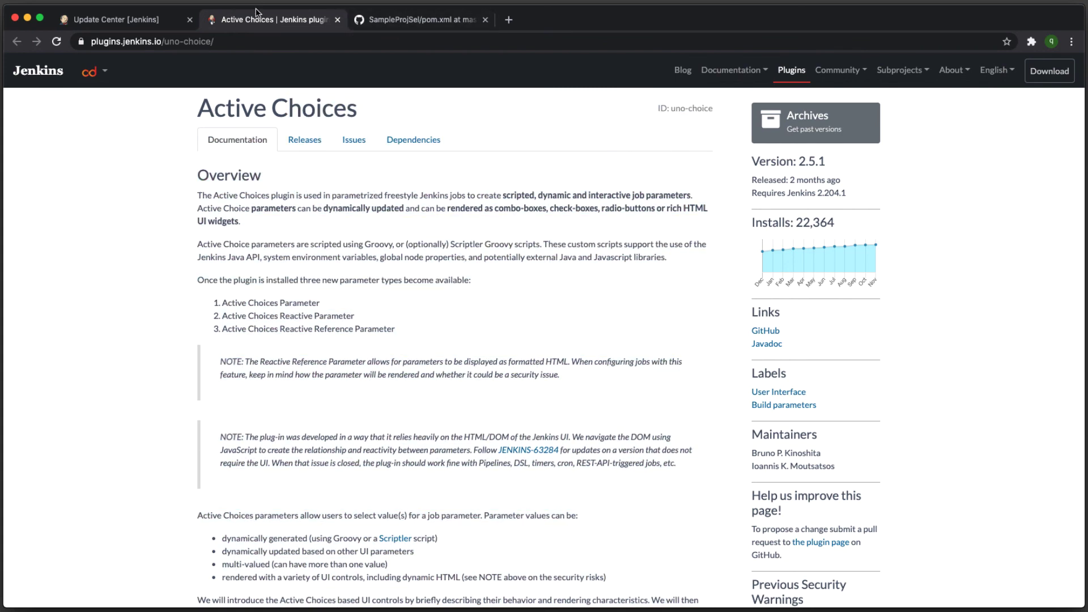